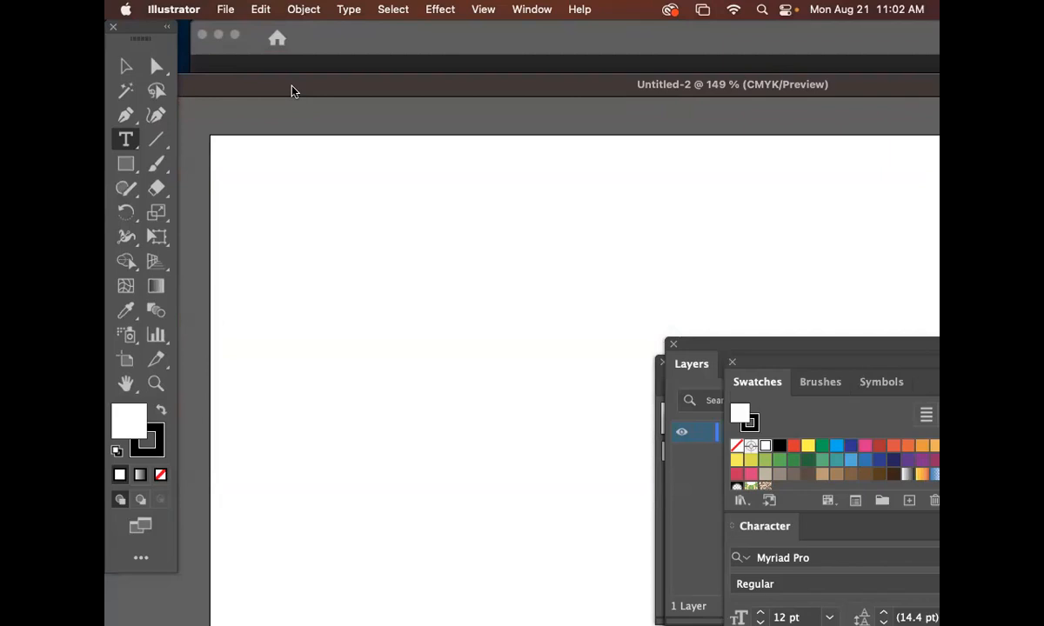
Start a new document and show the Print presets with the Letter preset's details in view
left_click_drag(292, 85, 310, 68)
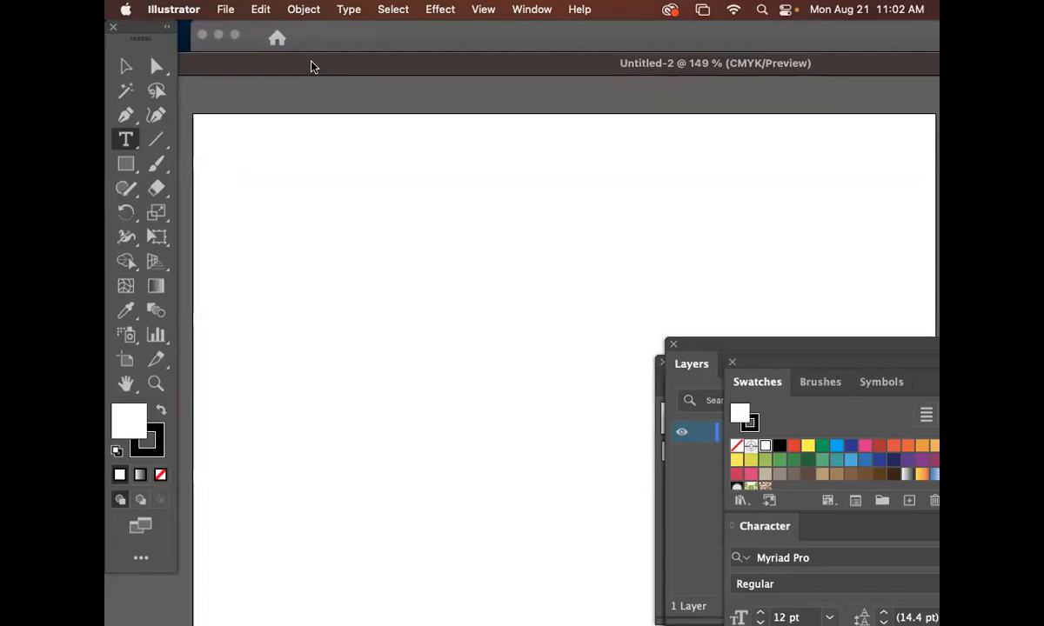
left_click(225, 9)
left_click(233, 34)
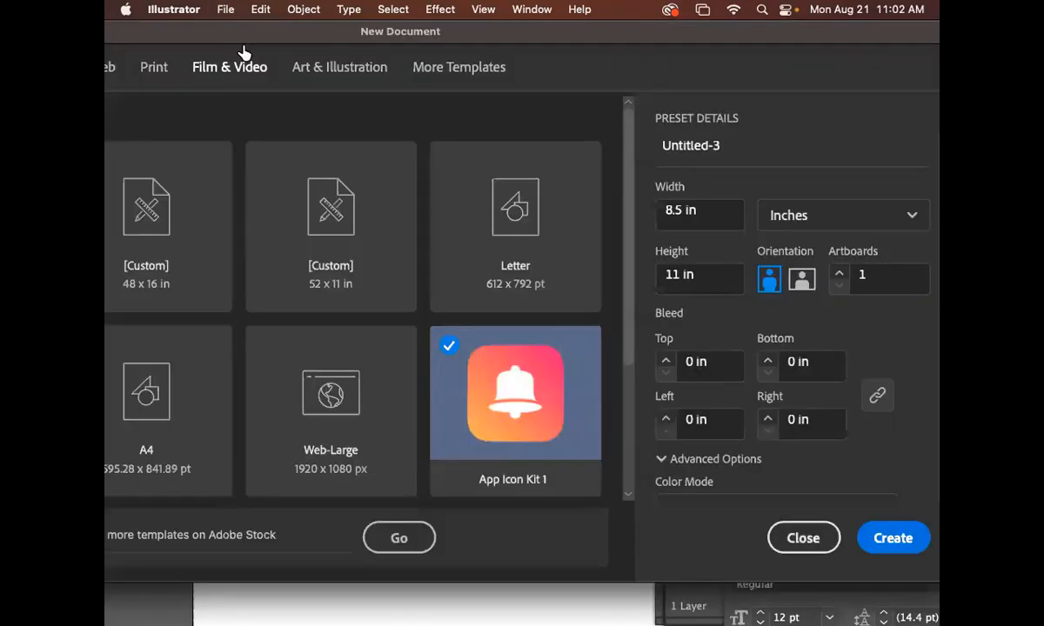
left_click_drag(303, 31, 527, 38)
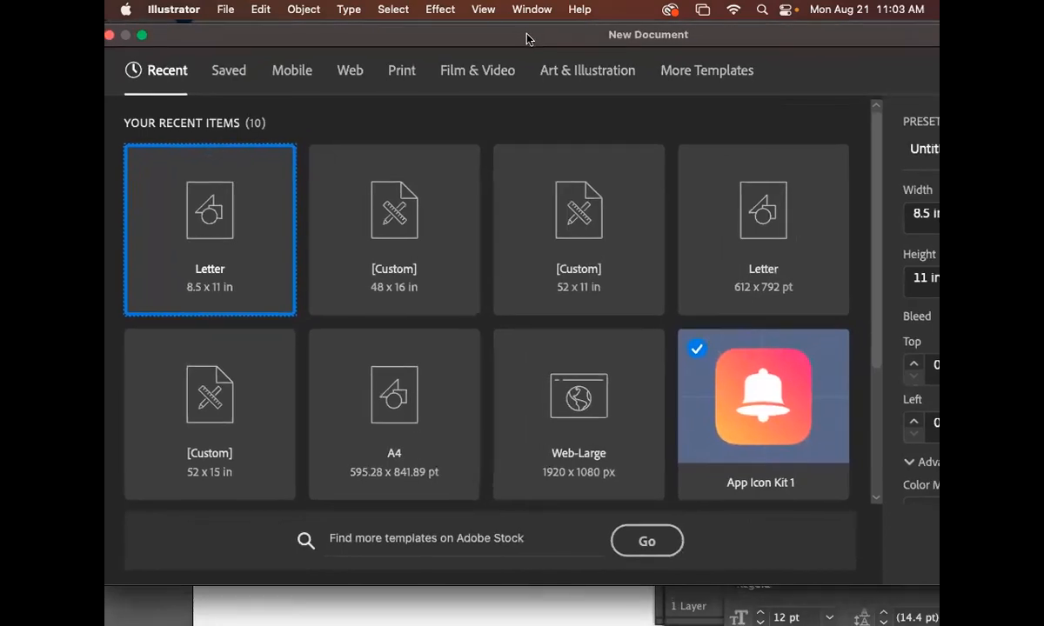
left_click_drag(526, 38, 519, 75)
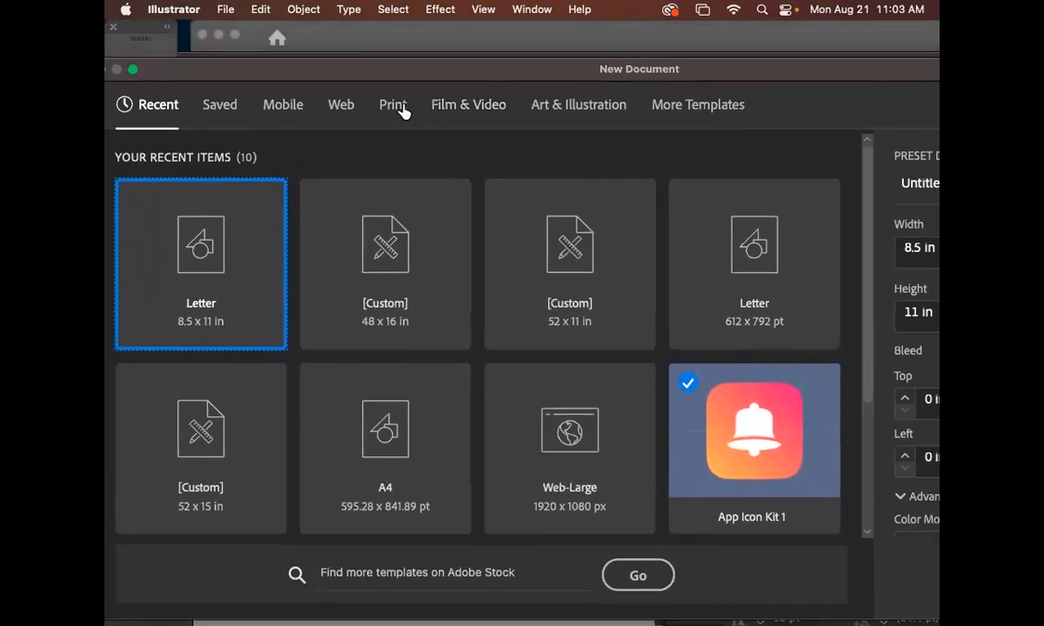
left_click(393, 106)
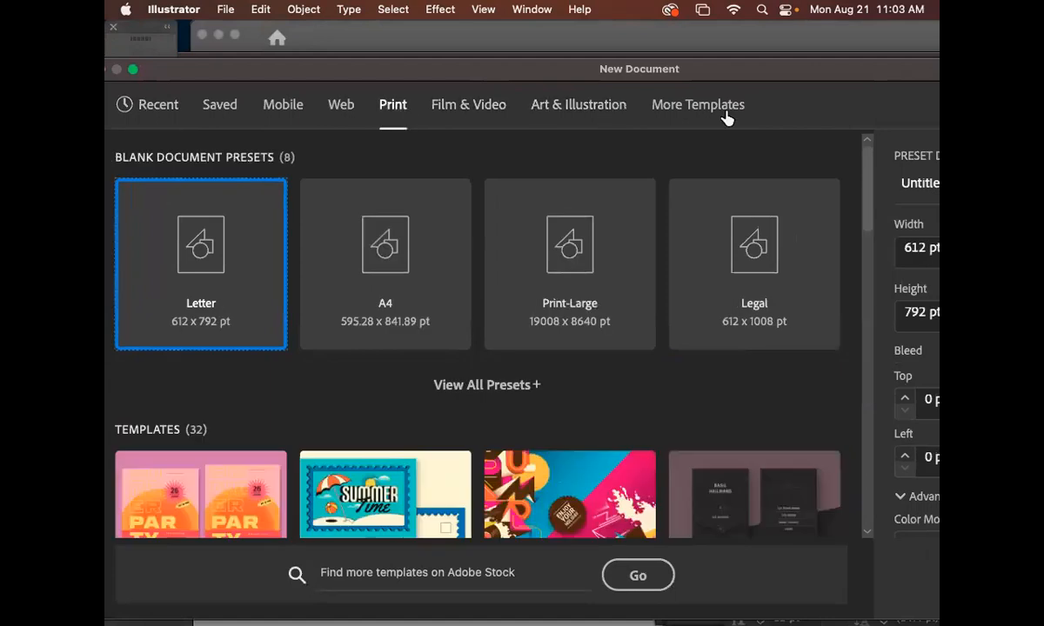
left_click_drag(769, 68, 829, 43)
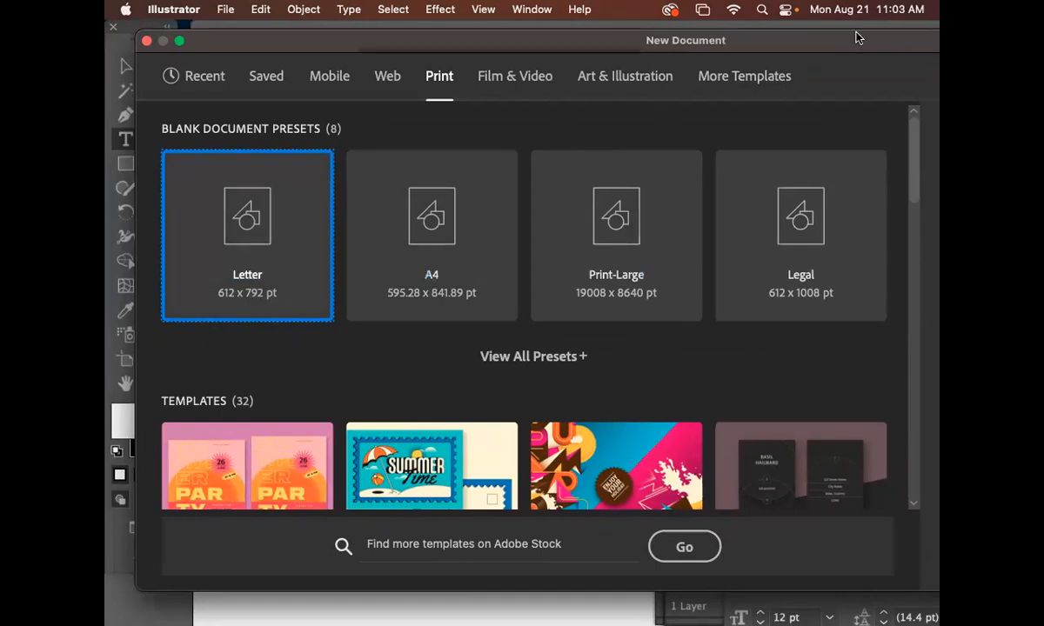
left_click_drag(857, 35, 670, 20)
left_click_drag(756, 38, 692, 38)
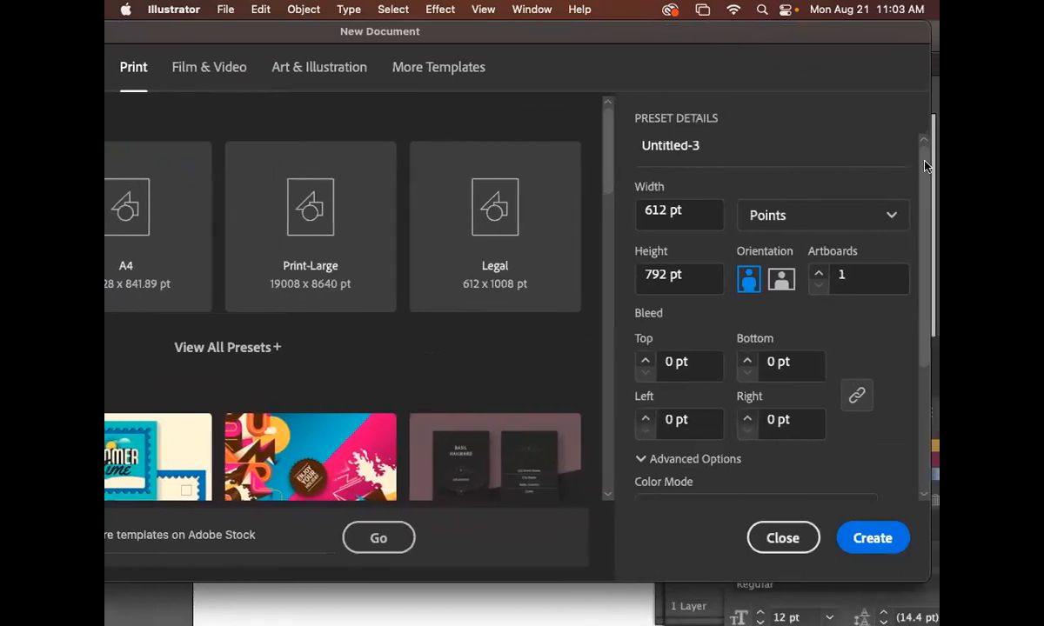
Set the document units to inches and create the 8.5 x 11 in Letter document
left_click(848, 215)
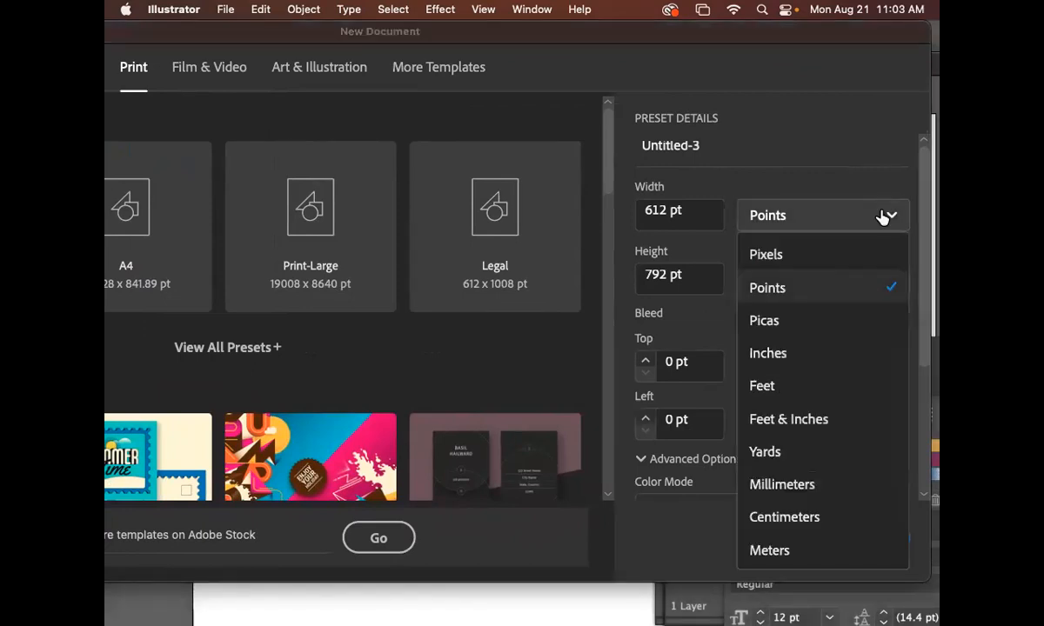
left_click(857, 354)
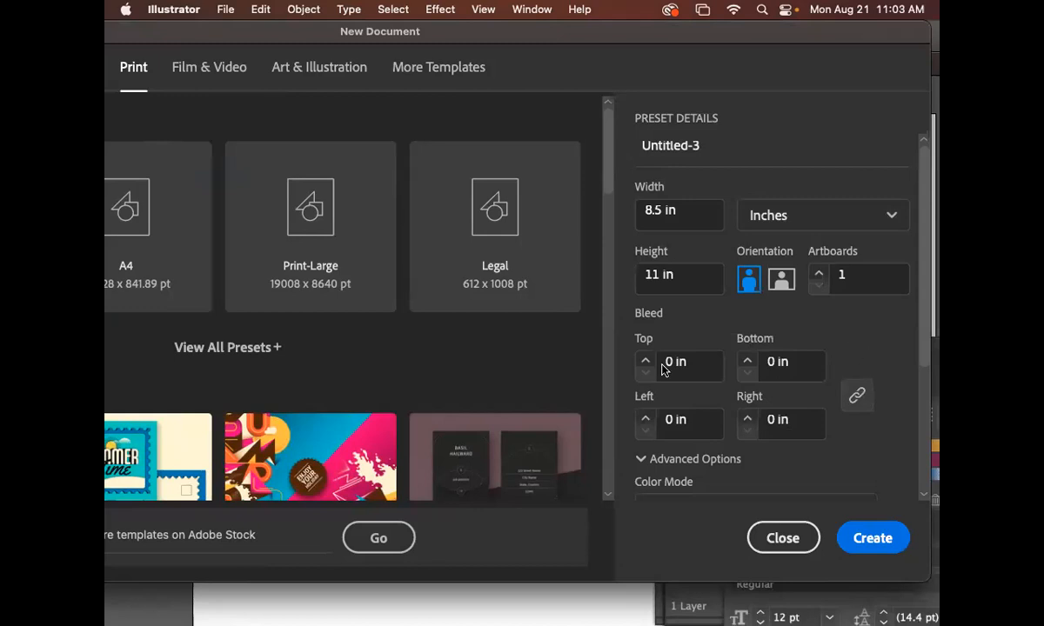
left_click(872, 538)
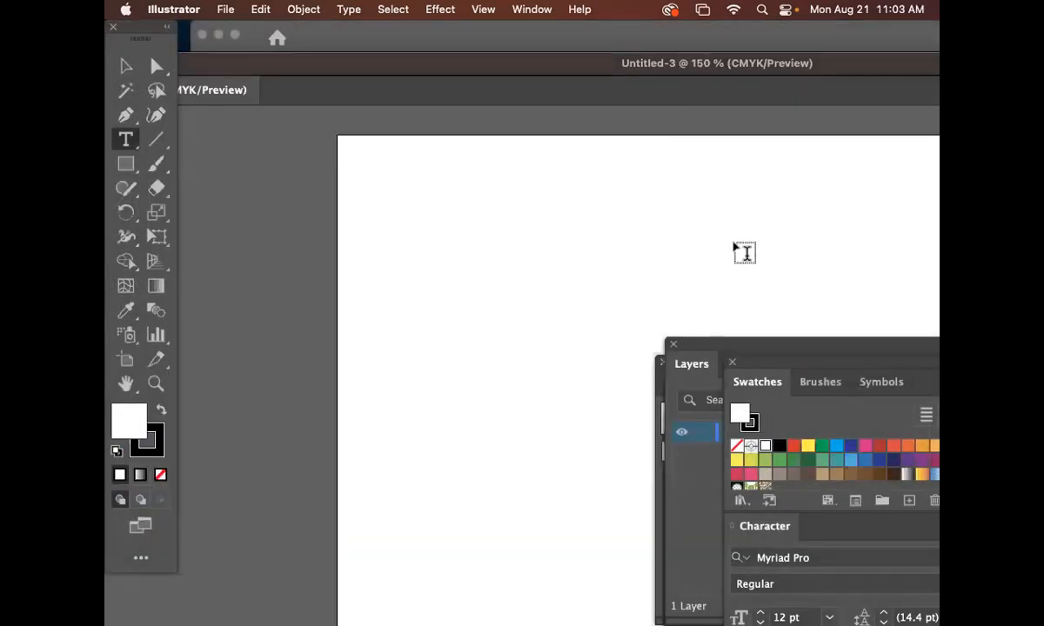
Bring the Layers panel in front of the other panels and move it up over the artboard
left_click(696, 362)
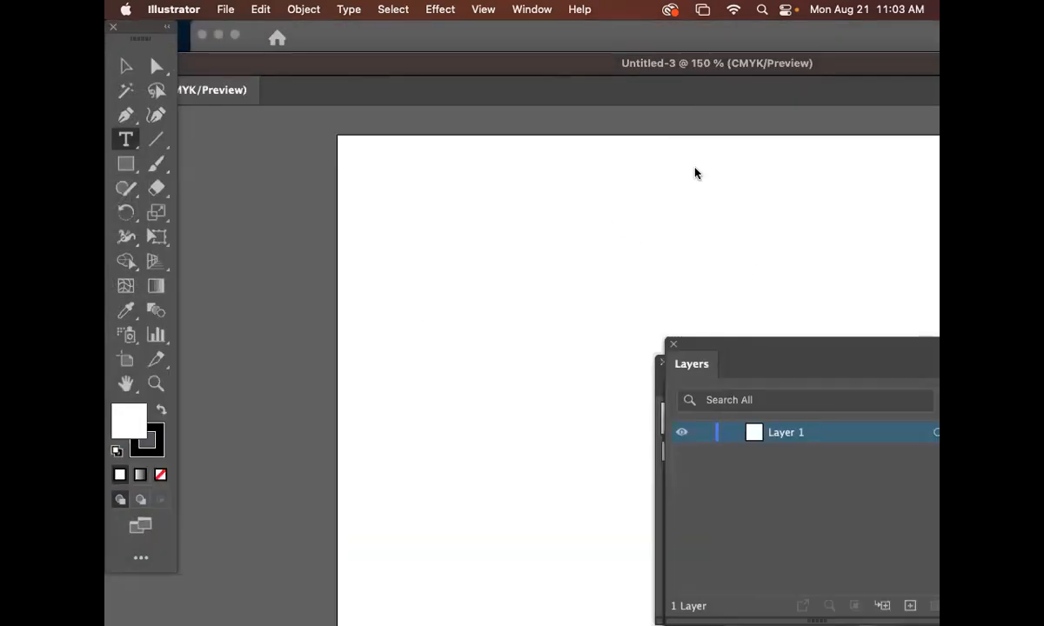
left_click_drag(700, 344, 575, 97)
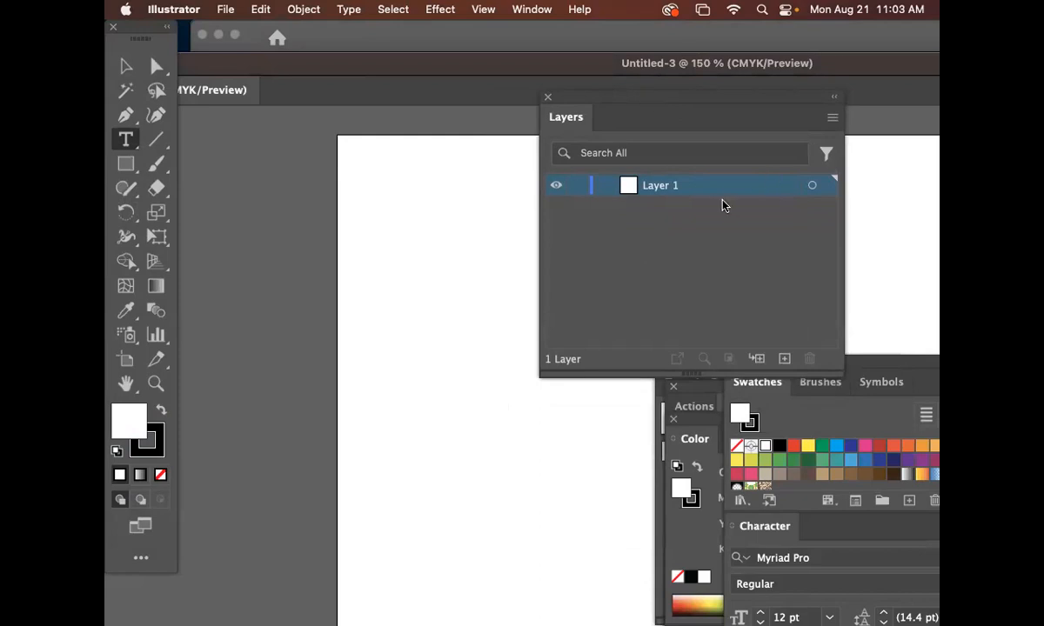
left_click(831, 117)
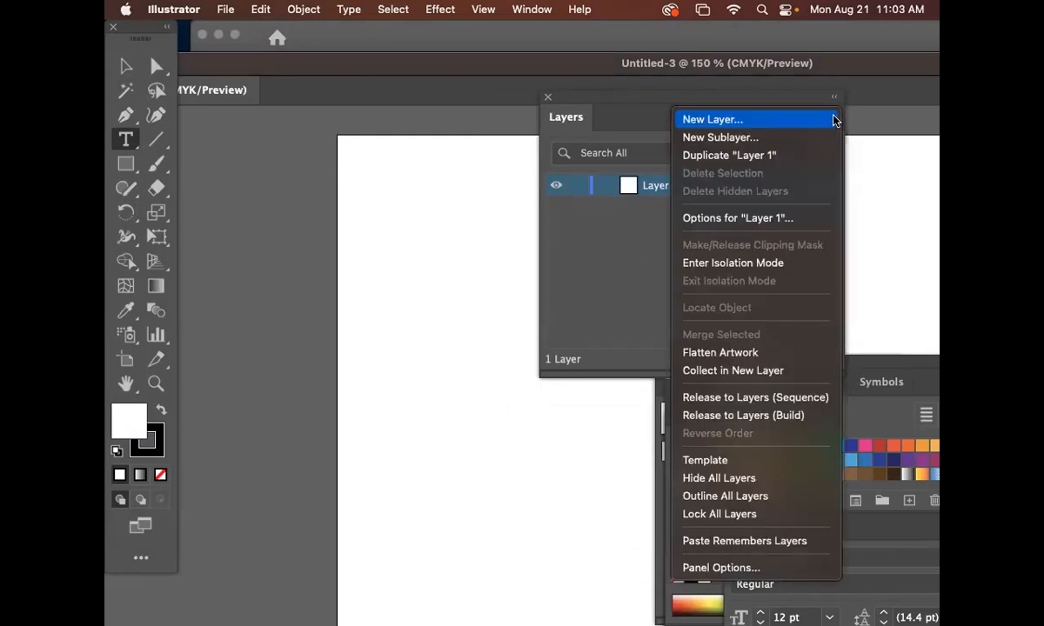
left_click(825, 120)
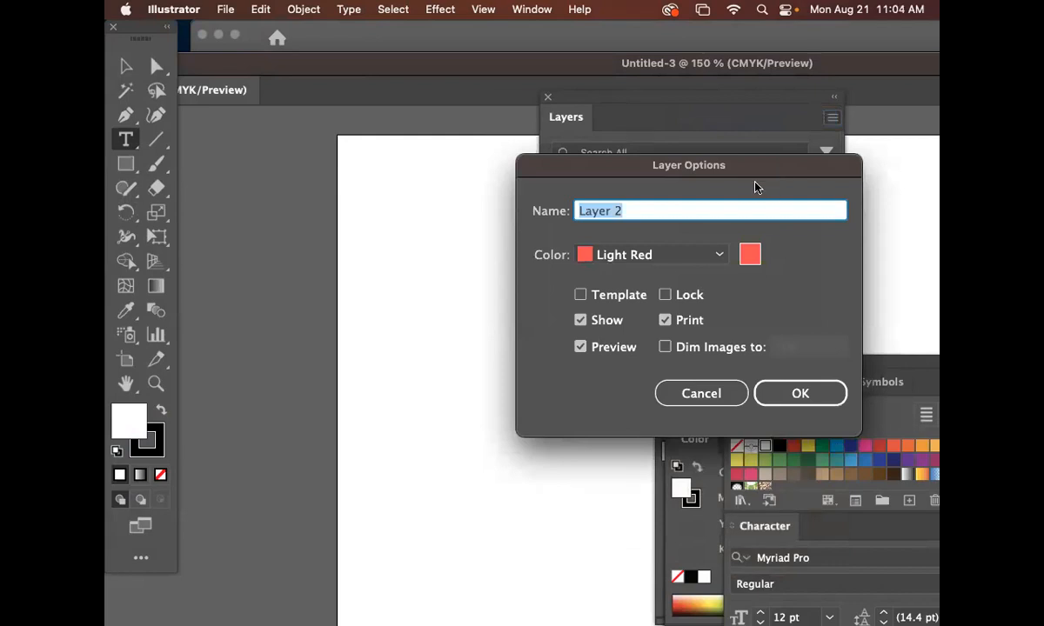
left_click(700, 394)
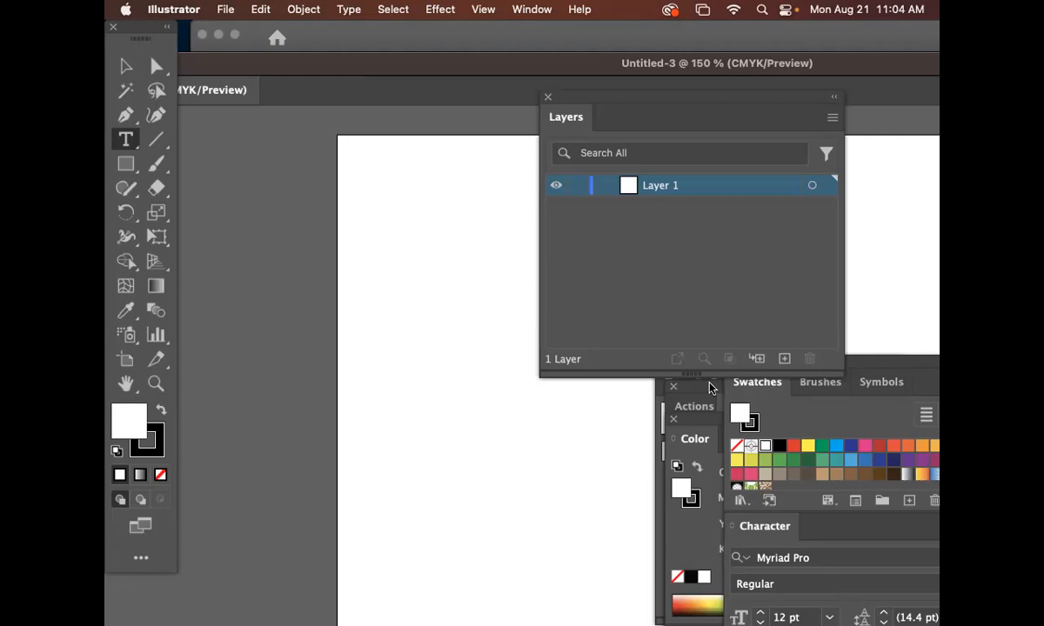
Rename Layer 1 as "background/color"
left_click(736, 279)
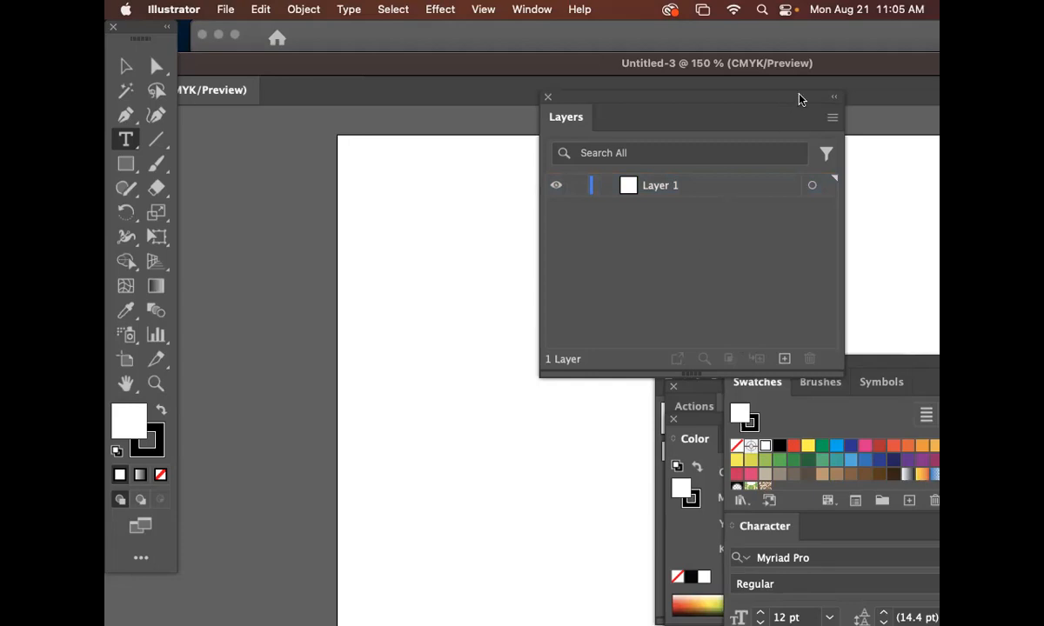
left_click_drag(800, 98, 827, 110)
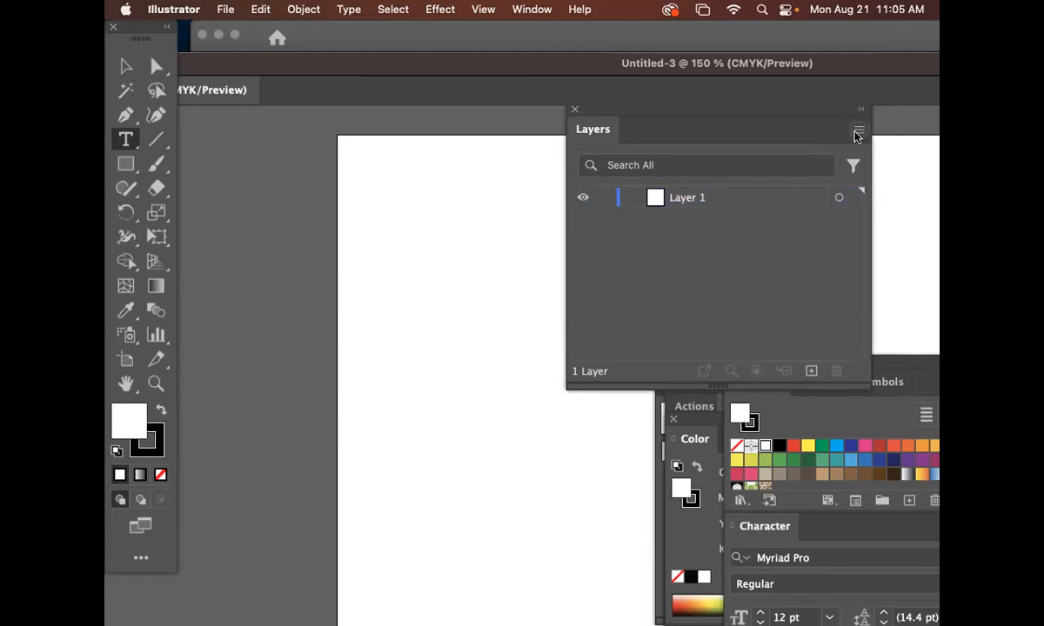
double_click(688, 198)
type("background col")
key("BackSpace")
key("BackSpace")
key("BackSpace")
key("BackSpace")
type("/color")
key("Return")
Add a new layer named "Artwork/placed image/photo" above the background/color layer
left_click(858, 132)
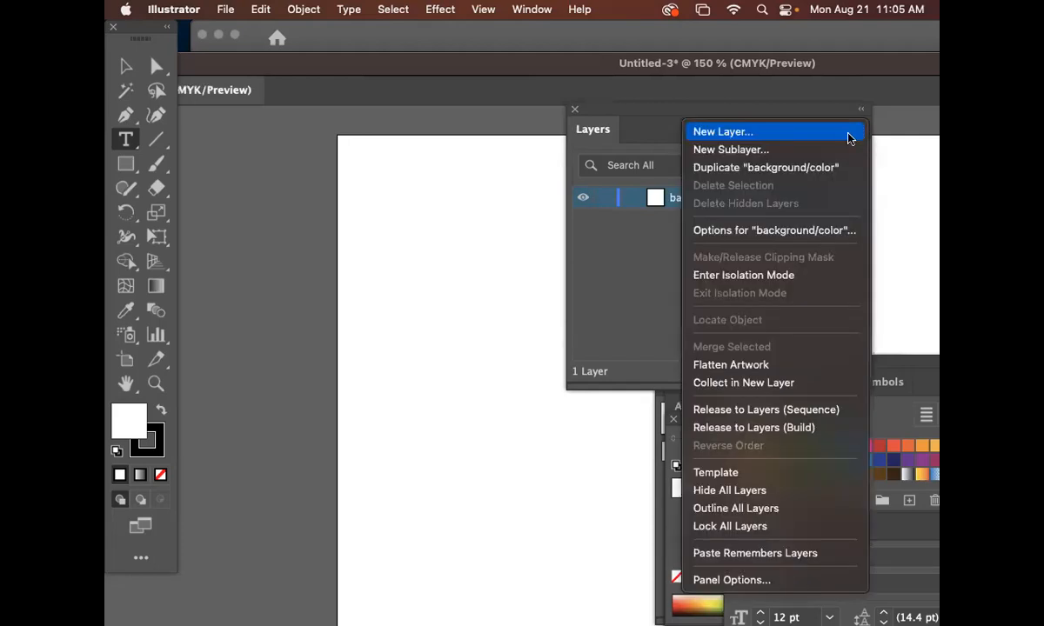
left_click(803, 135)
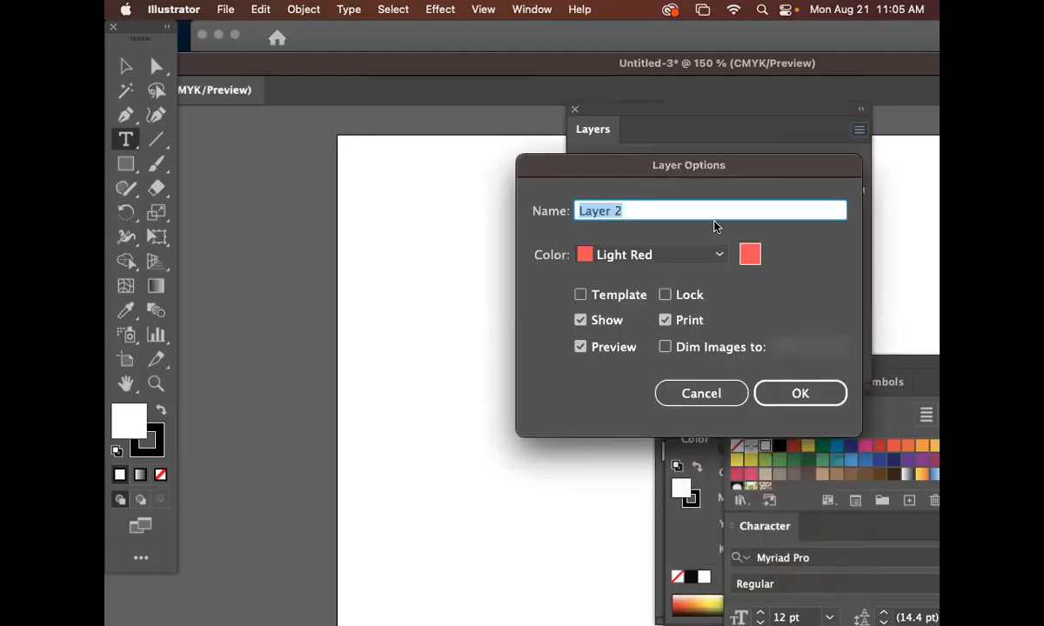
type("ARtwork")
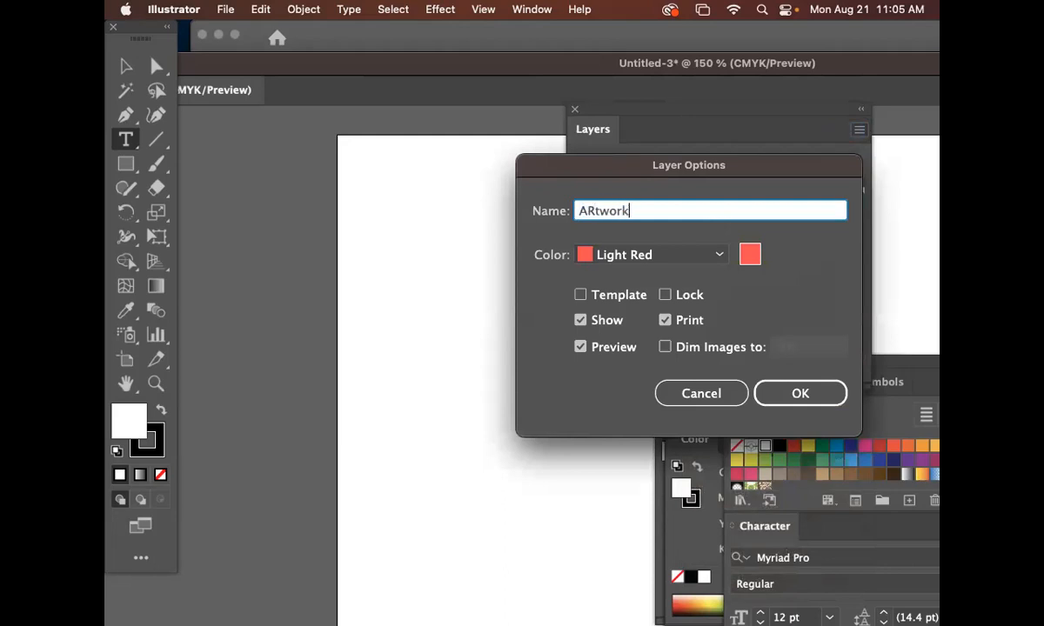
type("/placed image")
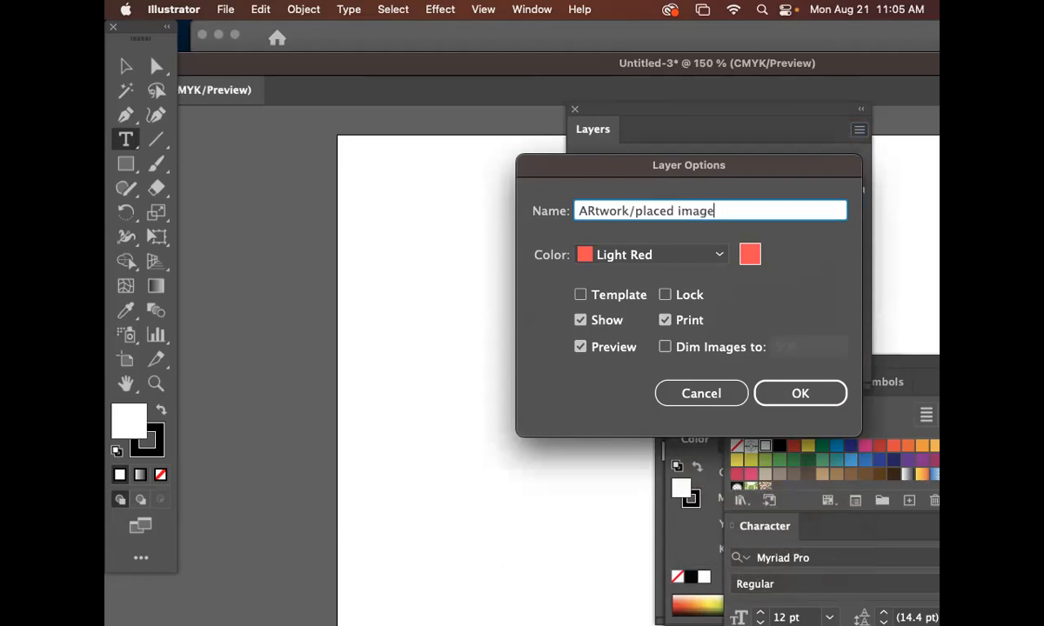
type("/photo")
left_click(584, 210)
key("BackSpace")
type("r")
left_click(828, 395)
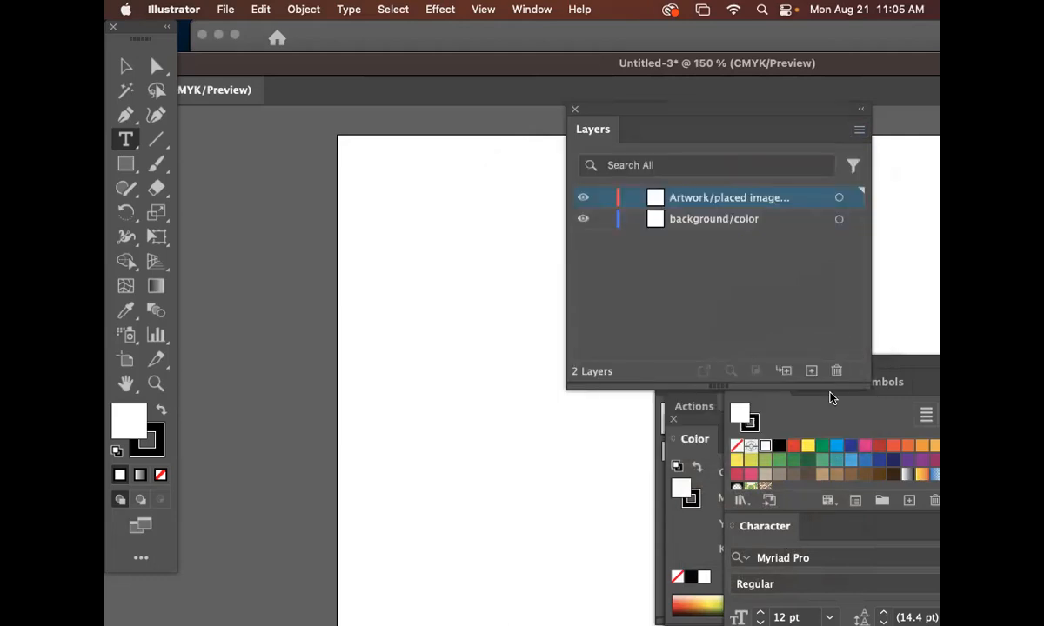
Add a new layer named "text" above the artwork layer
left_click(859, 130)
left_click(824, 132)
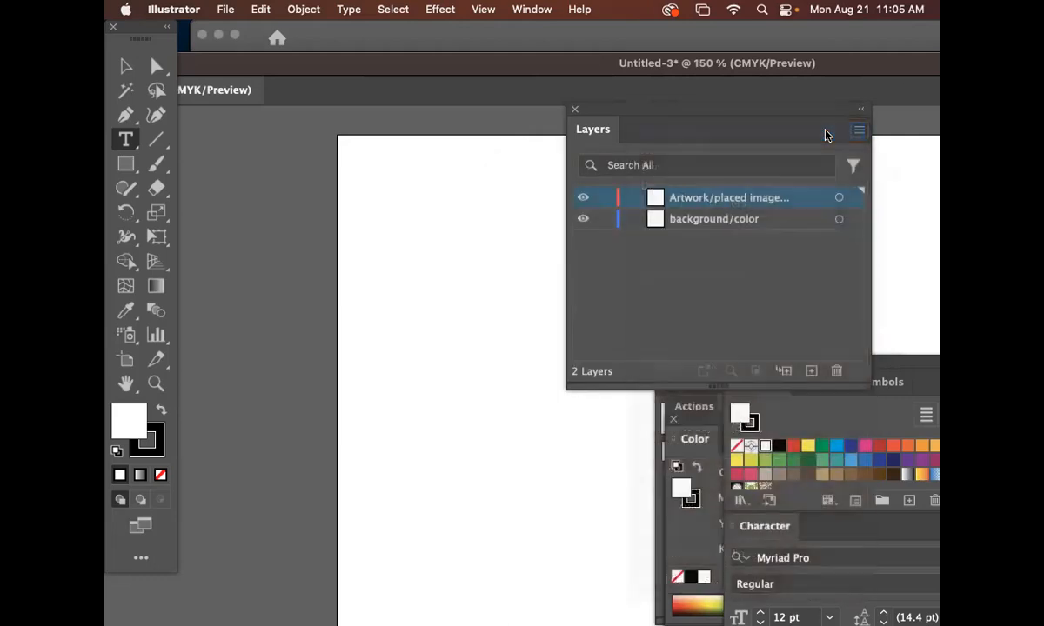
type("text")
key("Return")
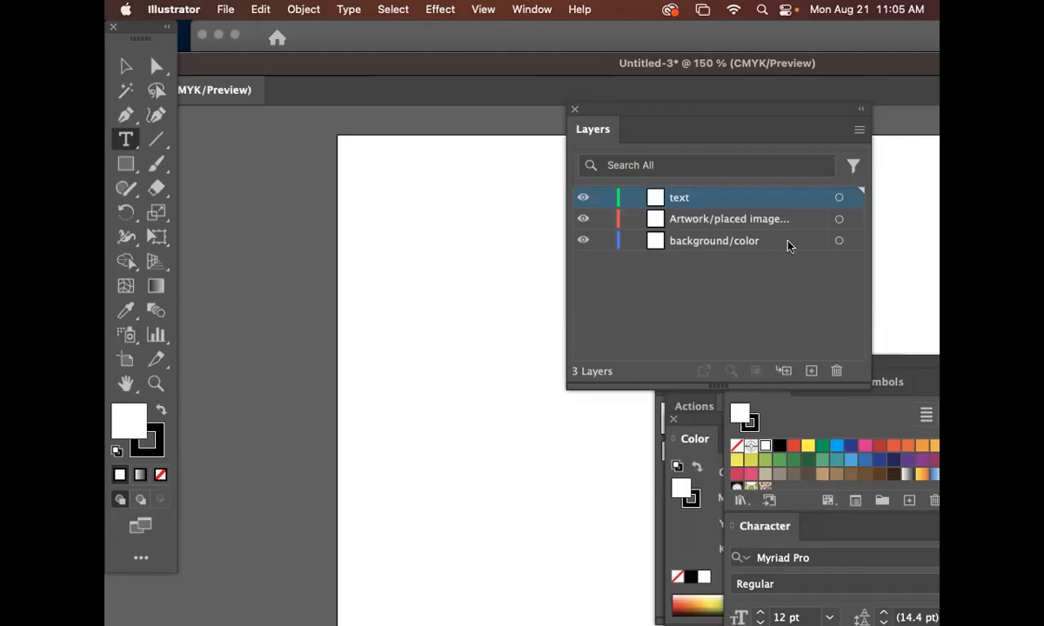
Add a new layer named "cutline-MUST BE ONLY ONCE CUTLINE" above the text layer
left_click(859, 130)
left_click(848, 132)
type("cutline")
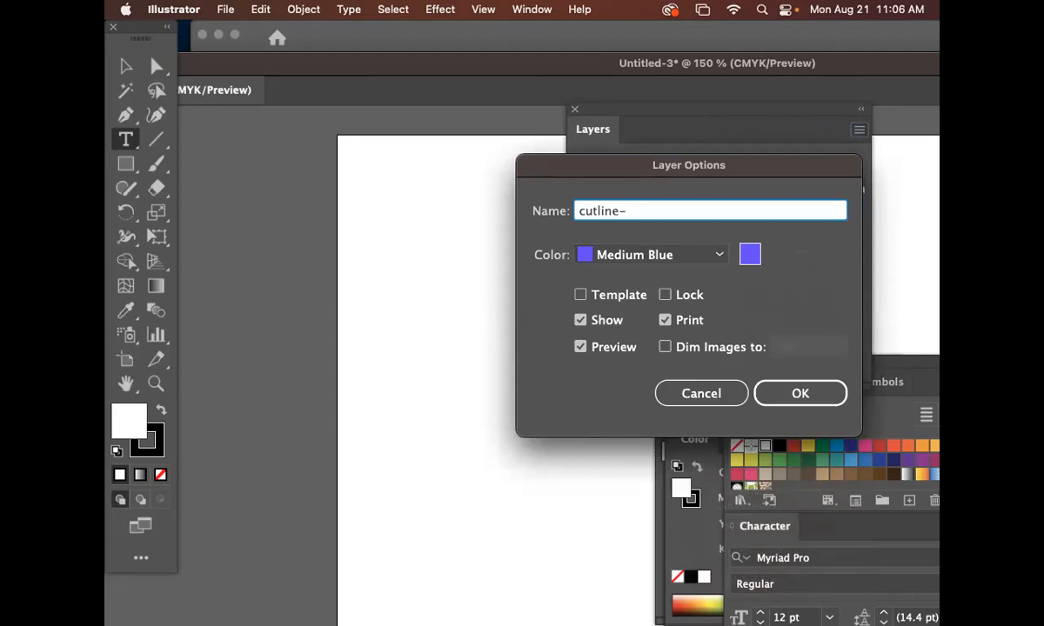
type("-MUST BE ONLY ONCE CUTLINE")
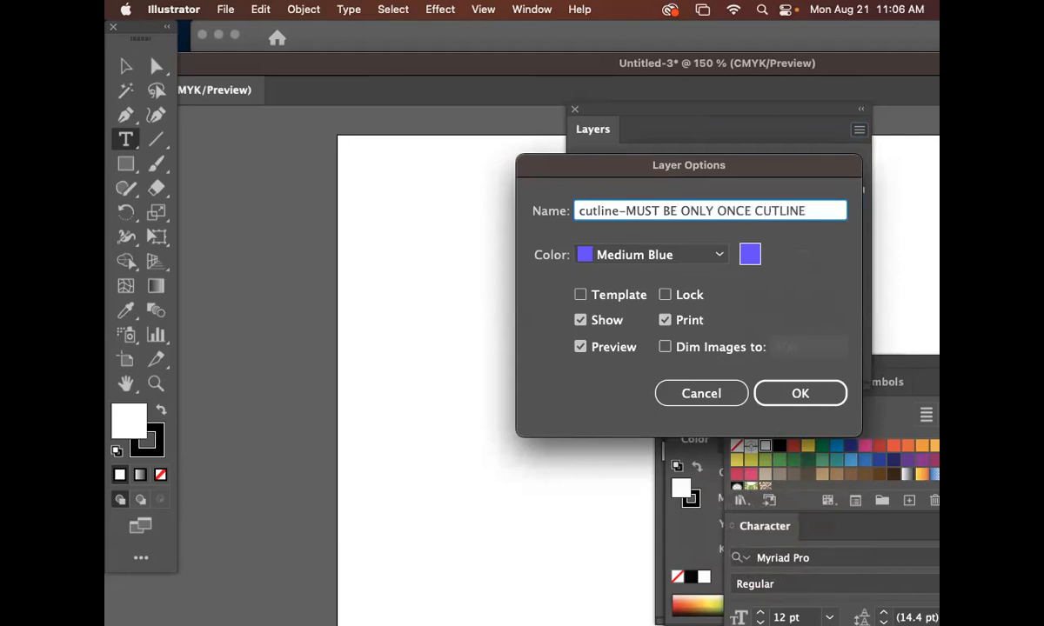
left_click(787, 394)
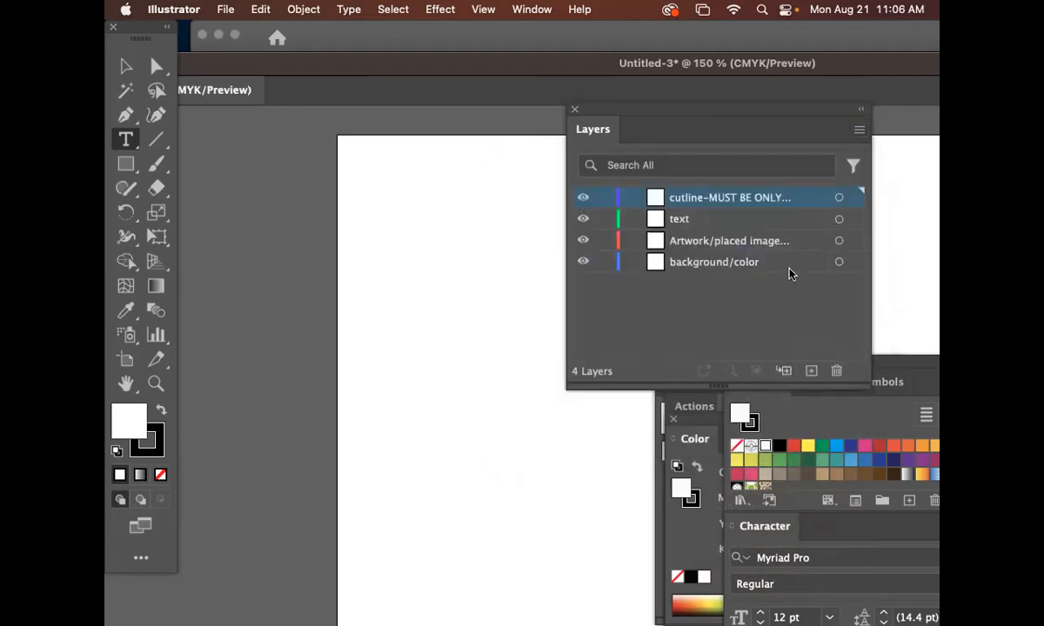
Draw a circle 3 in wide and 3 in high on the background/color layer with the Ellipse Tool
left_click(702, 263)
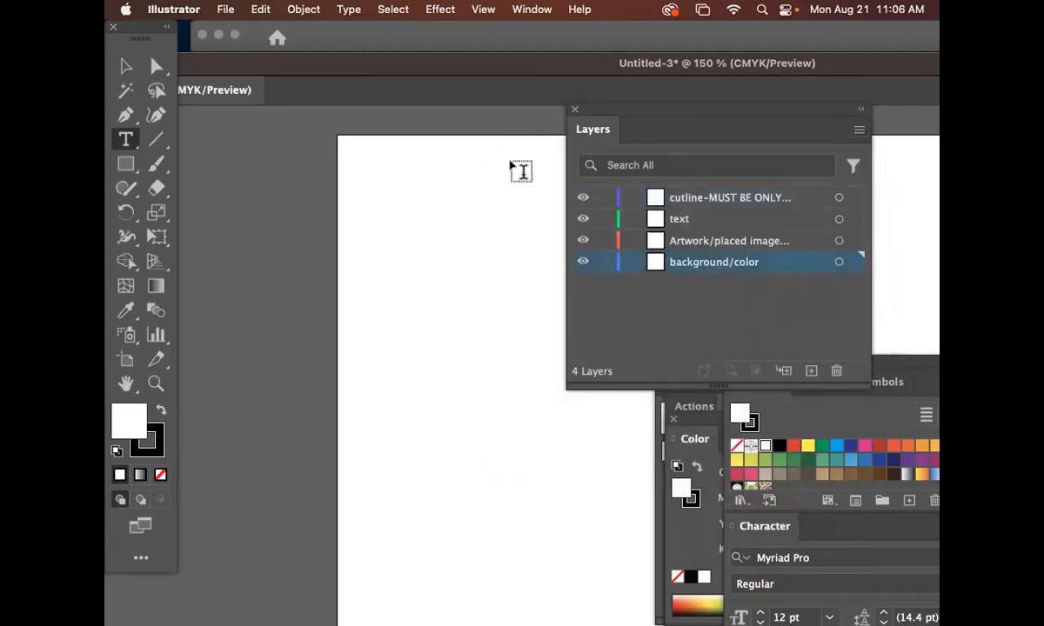
key("space")
left_click_drag(505, 256, 390, 161)
right_click(389, 152)
left_click(380, 200)
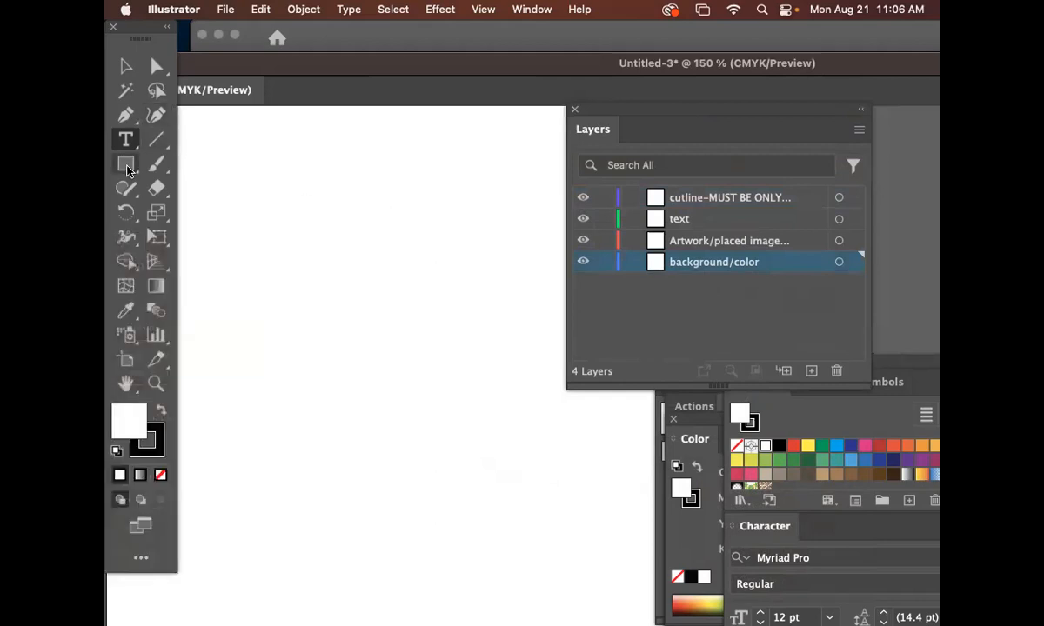
left_click(127, 171)
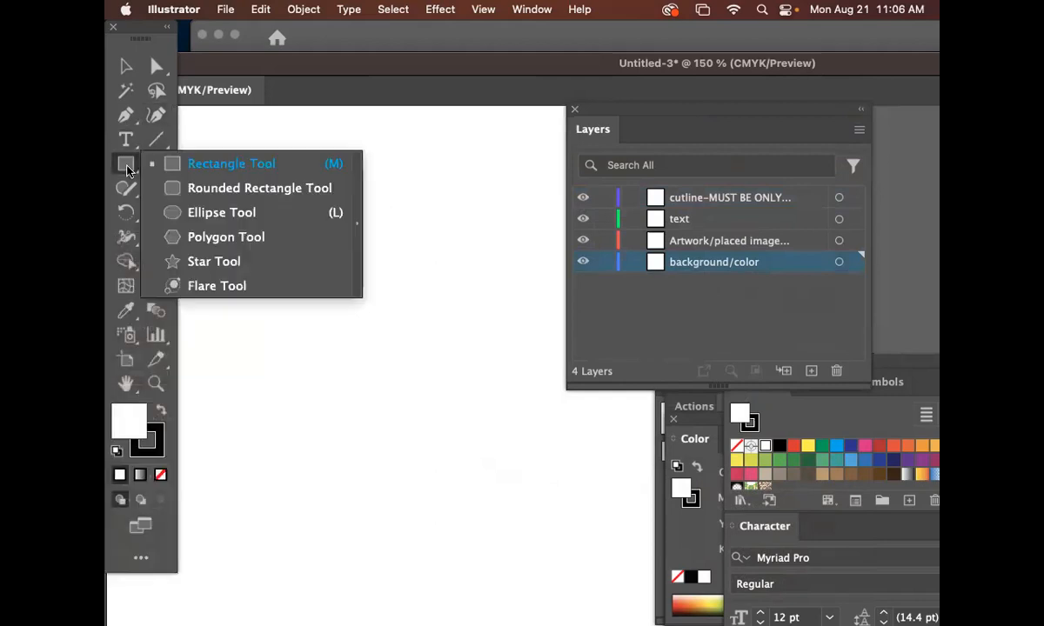
left_click(233, 218)
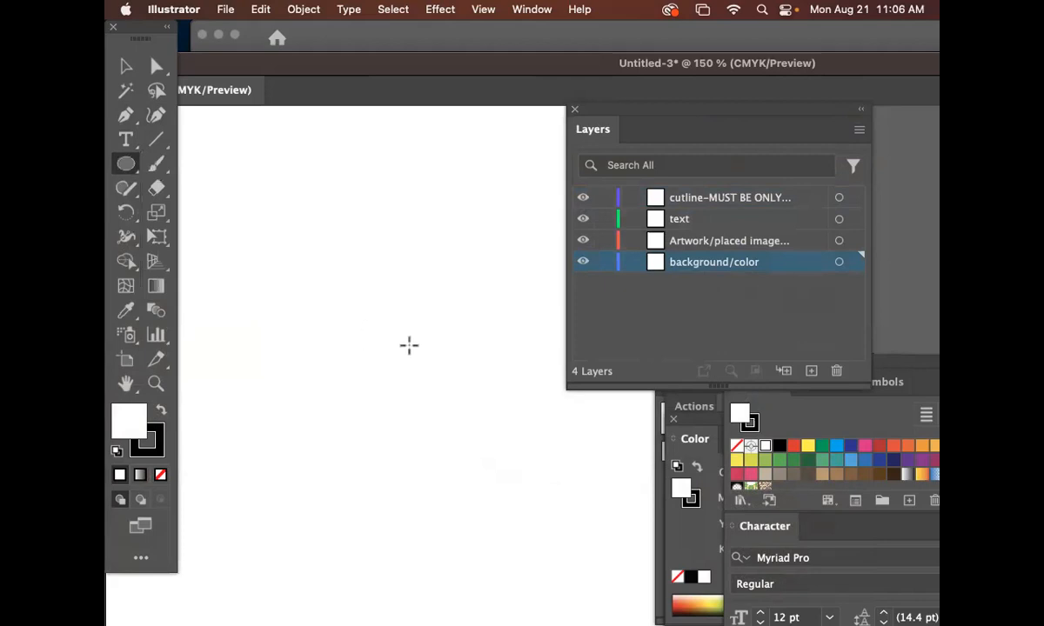
left_click(408, 347)
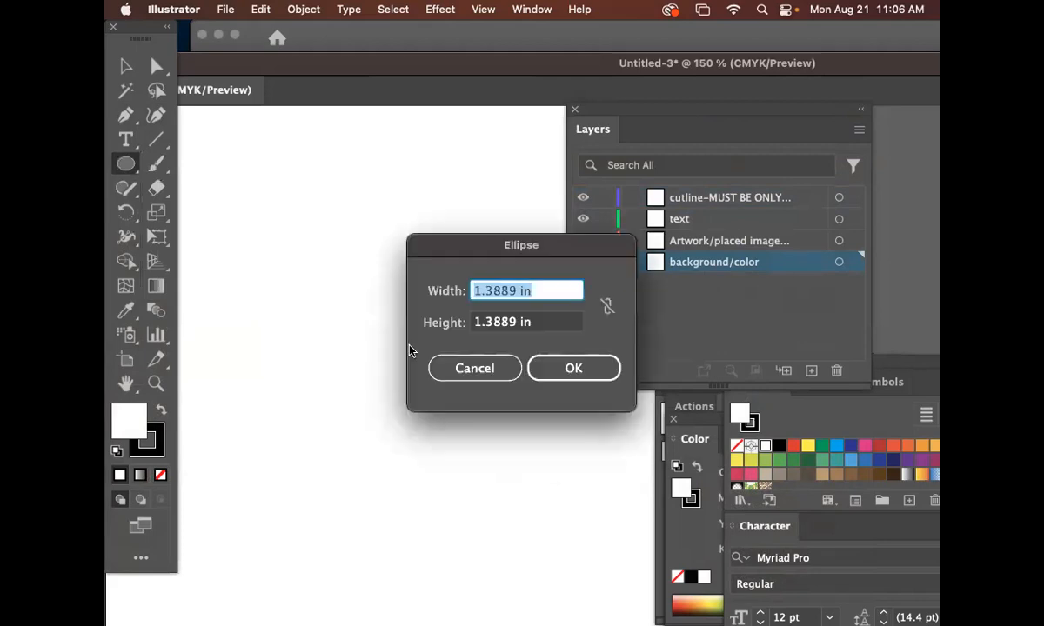
type("3")
key("Tab")
type("3")
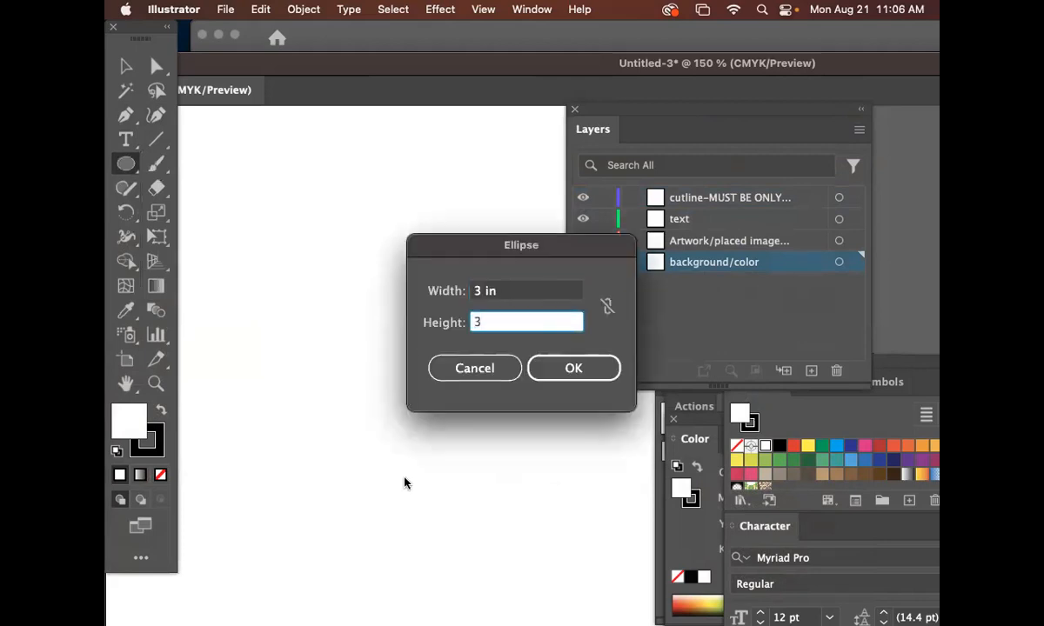
left_click(572, 370)
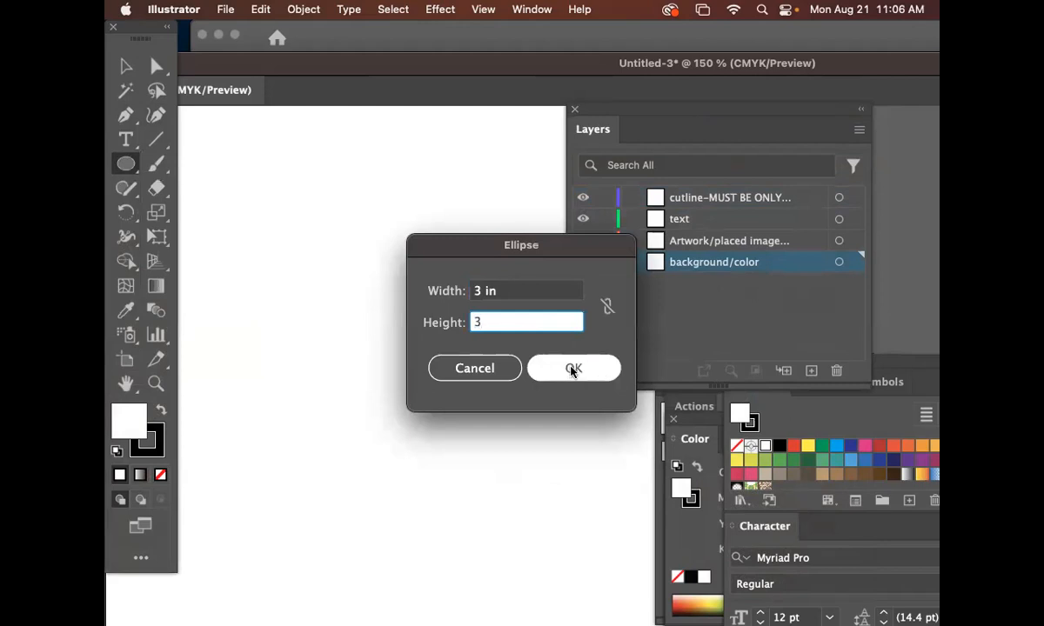
Move the circle up and to the left into the open area of the artboard beside the Layers panel
left_click(124, 65)
left_click_drag(442, 401, 306, 265)
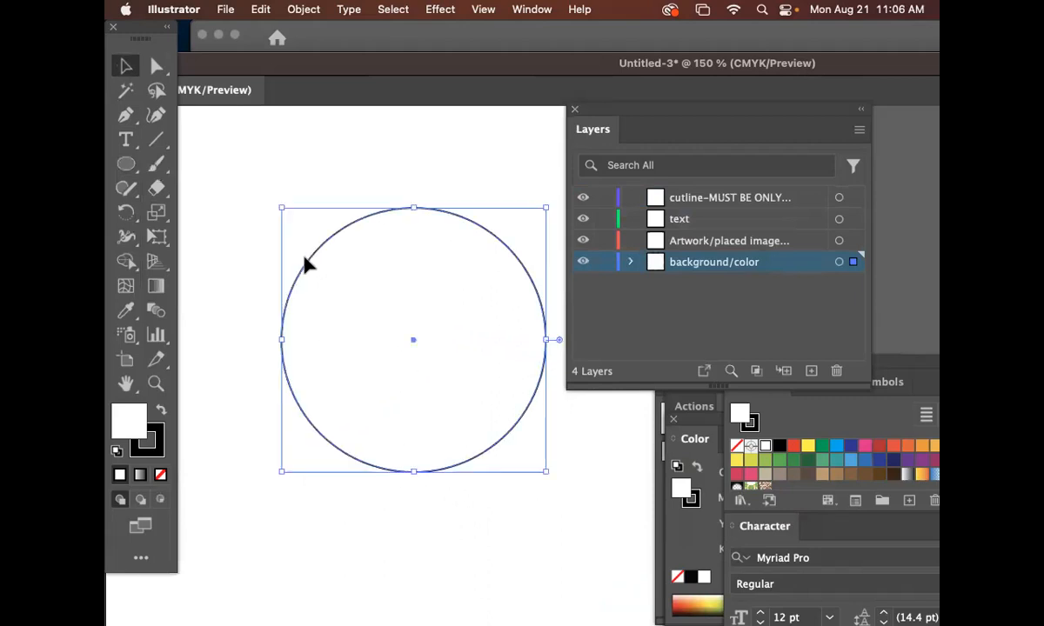
Fill the circle with red F90606 and remove its stroke
double_click(128, 417)
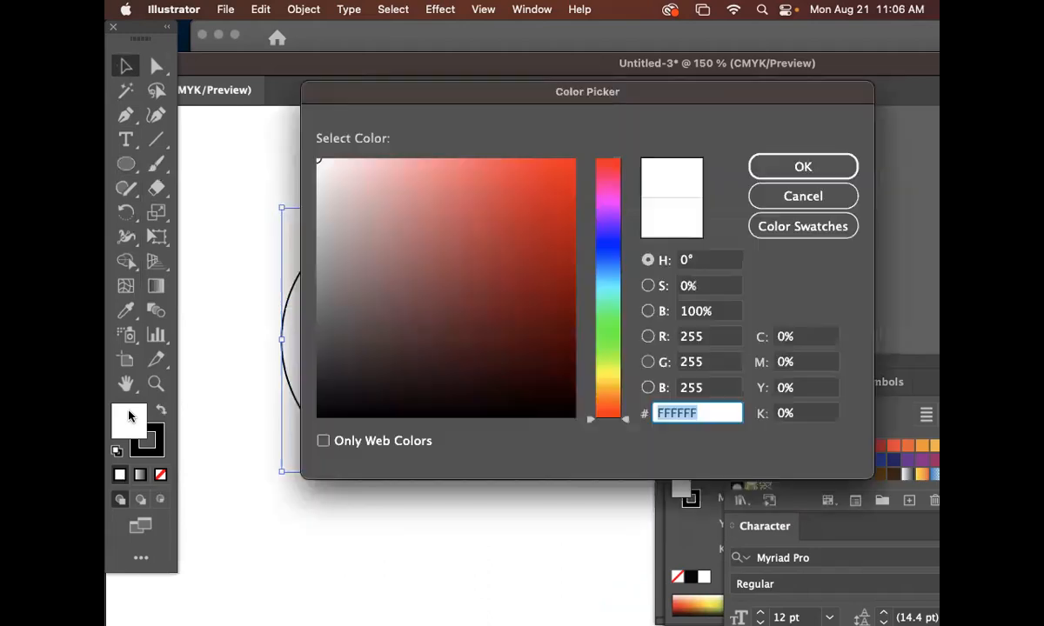
left_click(571, 161)
key("Return")
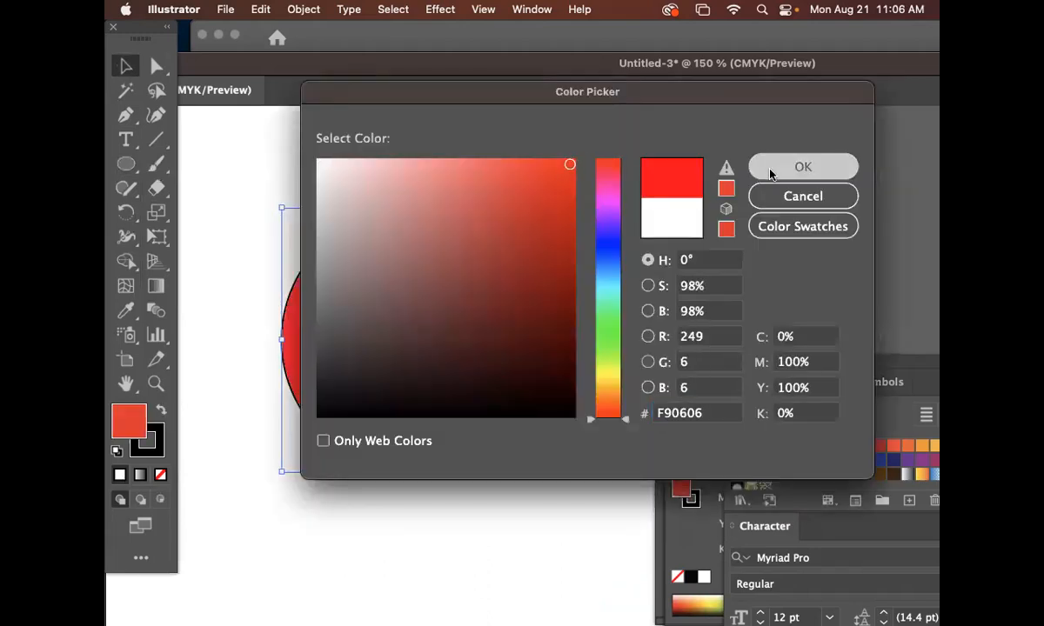
left_click(162, 443)
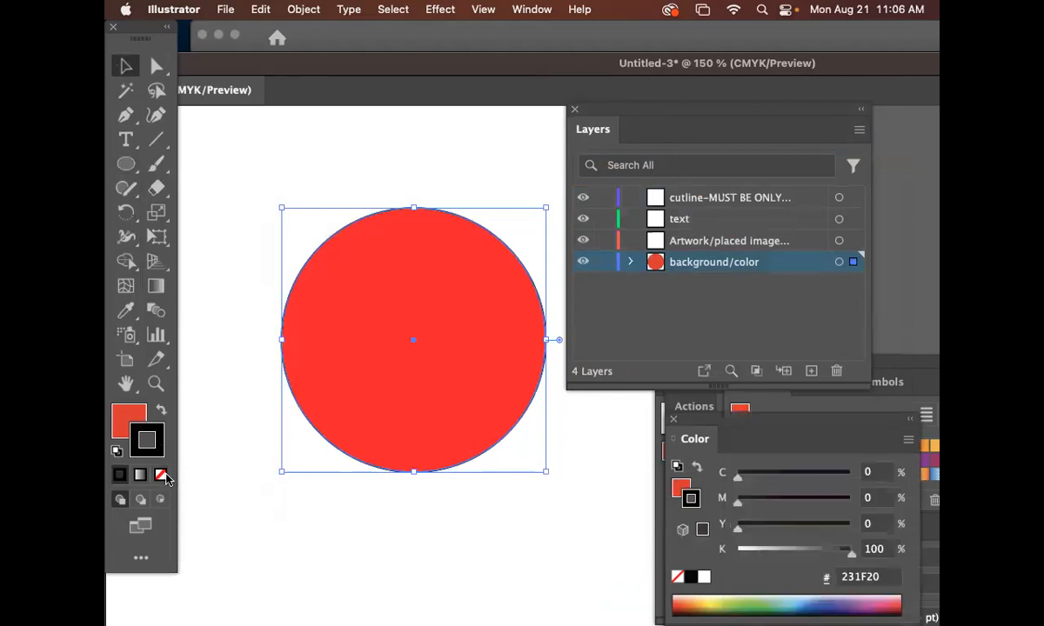
left_click(160, 475)
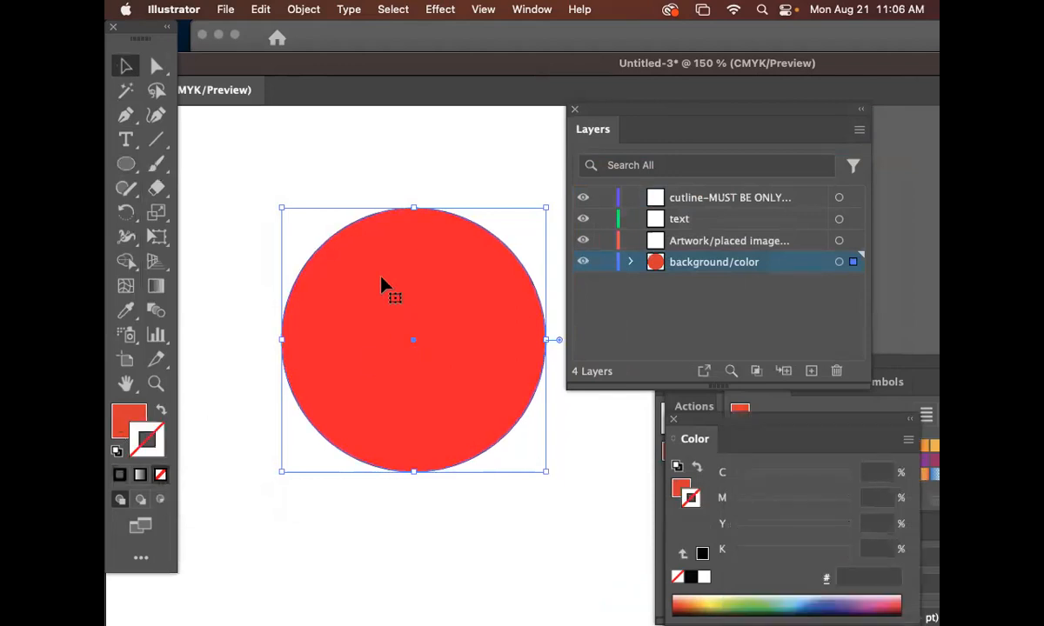
Stretch the red circle upward into an oval that is taller than it is wide
left_click_drag(413, 206, 413, 148)
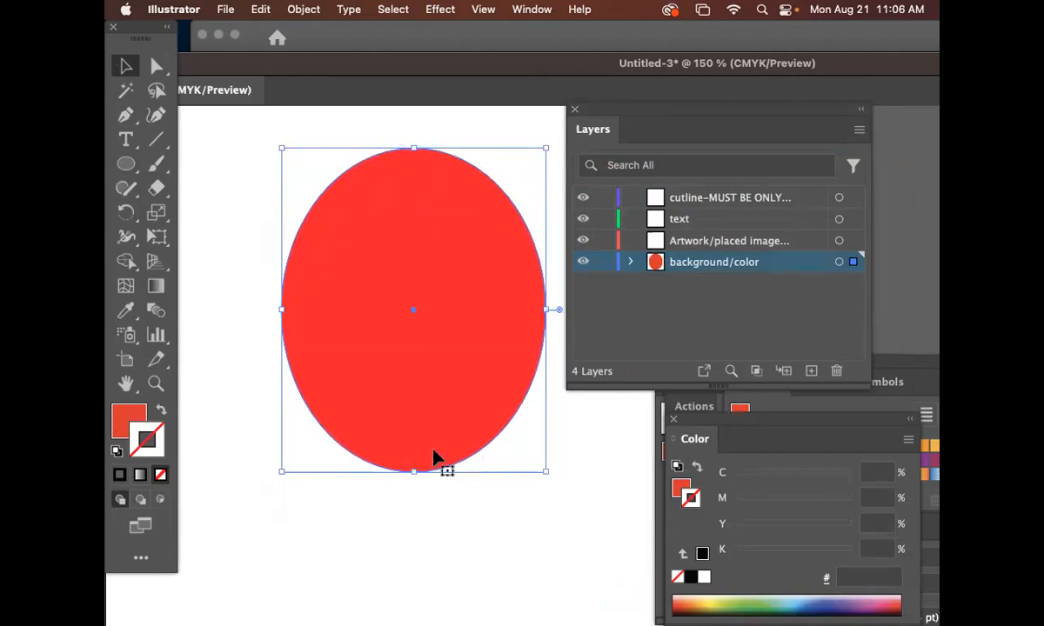
left_click(614, 311)
key("super+c")
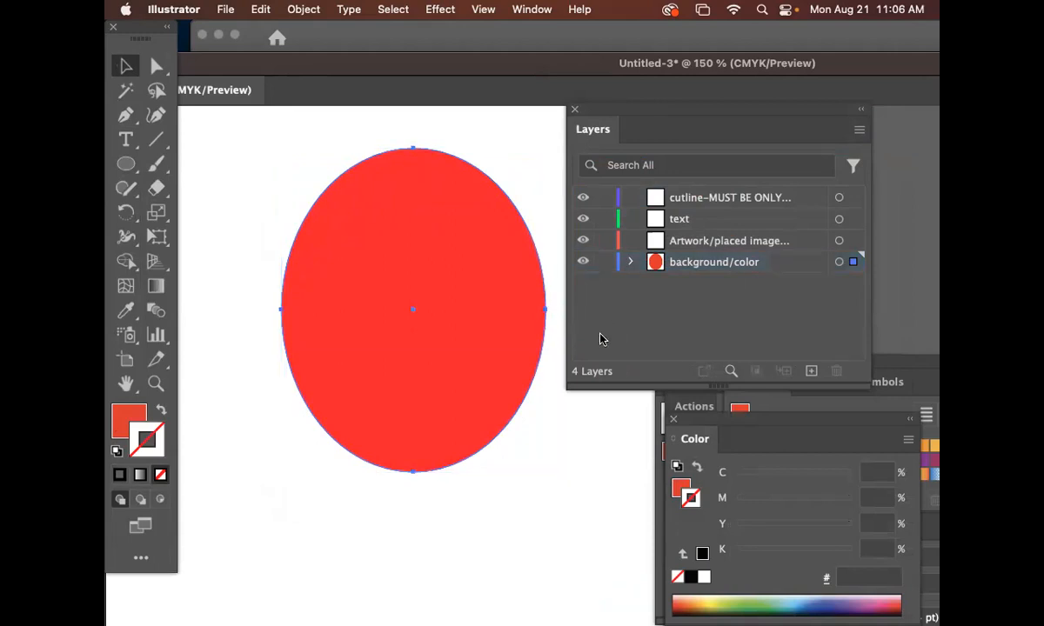
Start saving the document on the computer and name the file sample_sticker_AN.ai
key("super+s")
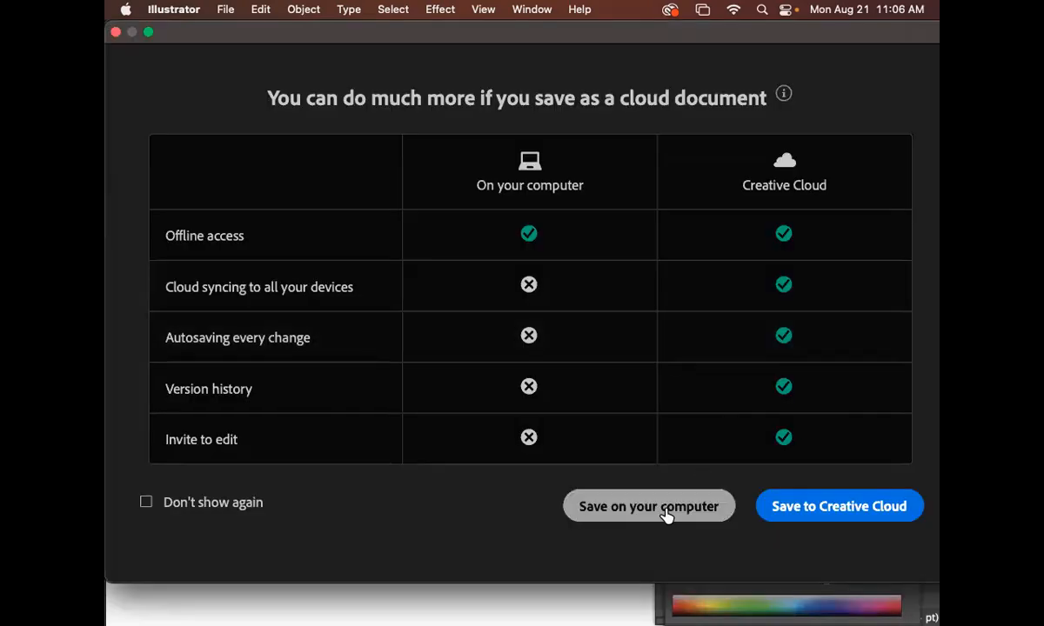
left_click(666, 508)
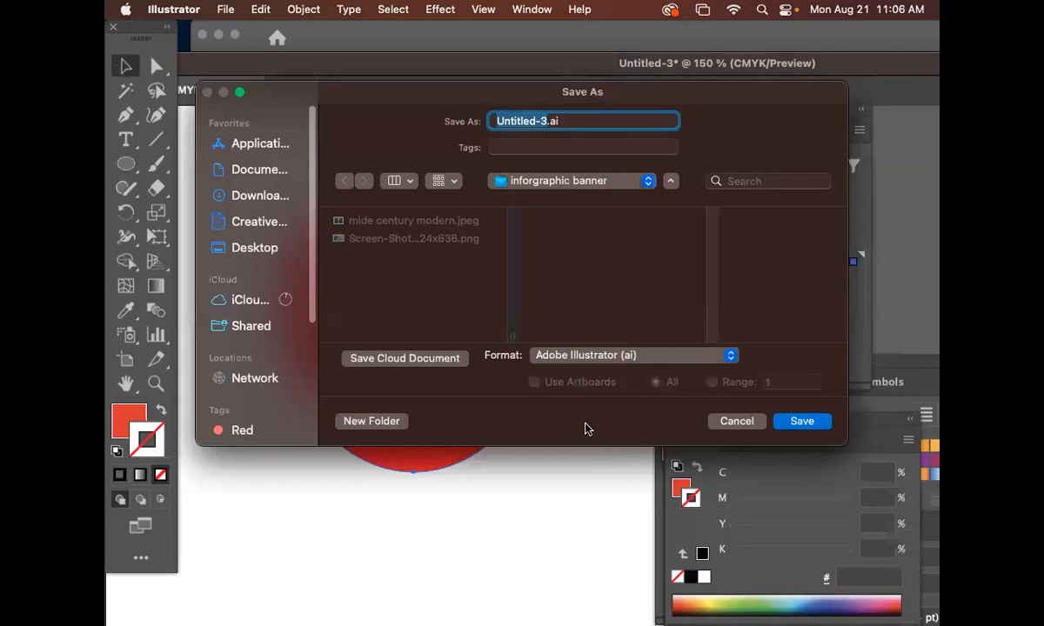
type("sample_")
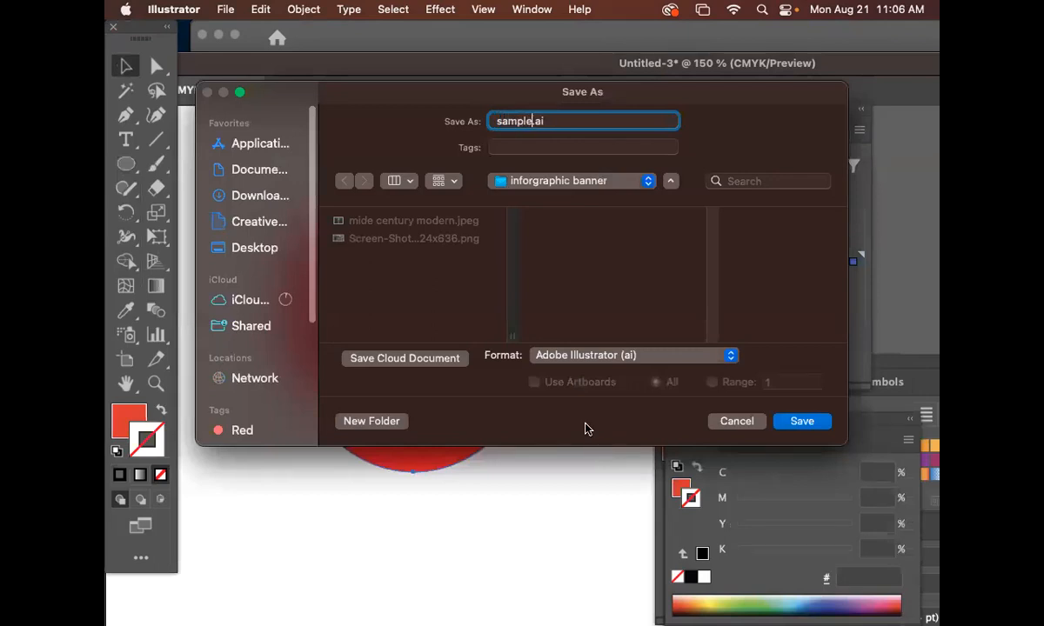
type("sticker")
type("_")
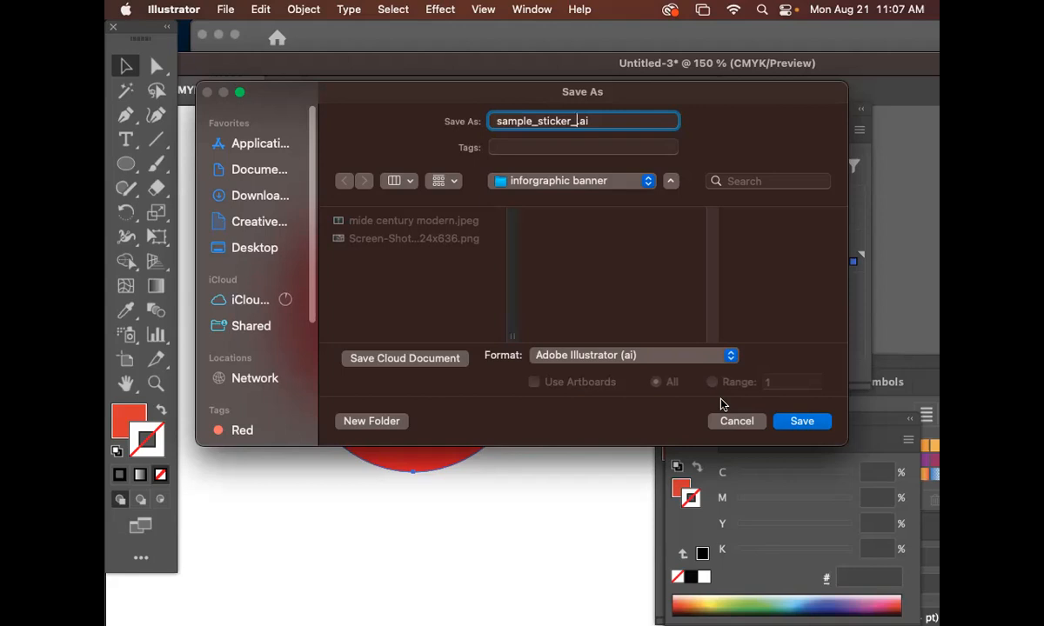
type("AN")
Save the file in the "Adobe Illustrator stuff" folder inside Documents, accepting the Illustrator 2020 save options
left_click(644, 180)
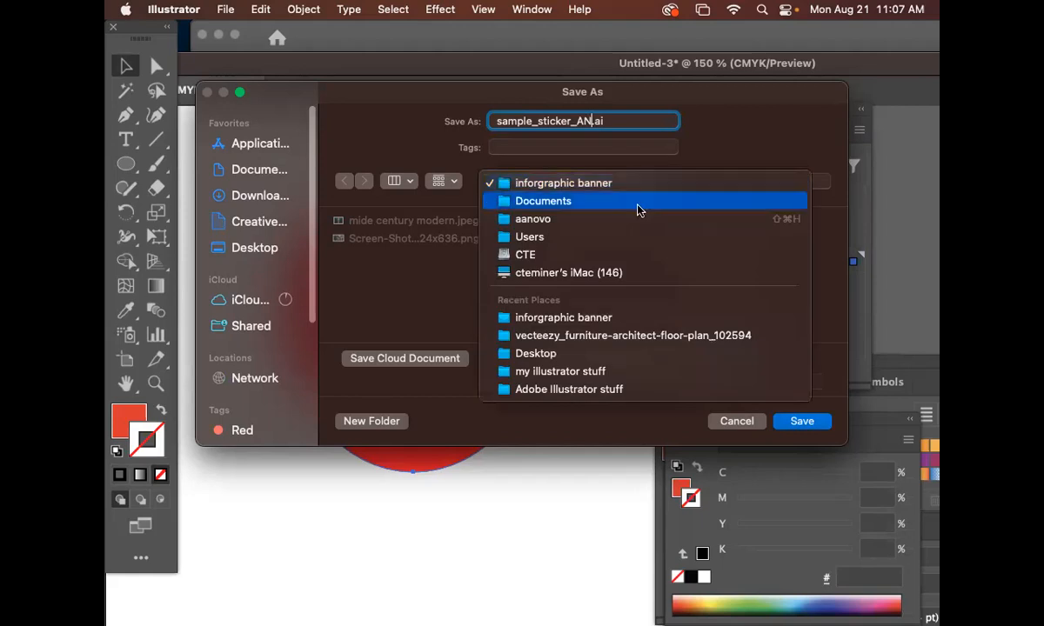
left_click(559, 205)
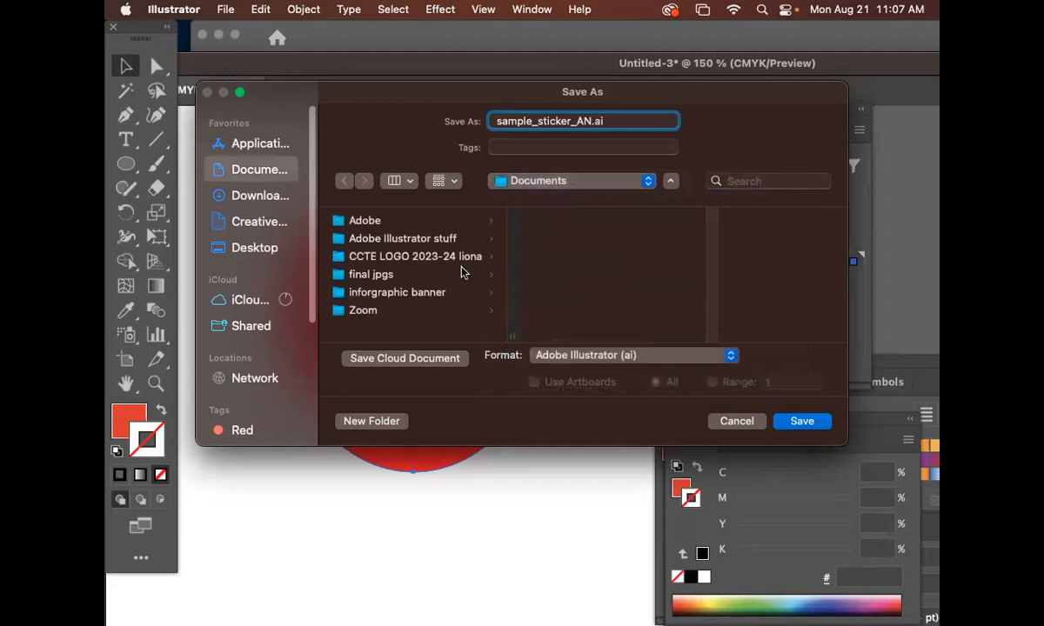
left_click(448, 240)
left_click(448, 240)
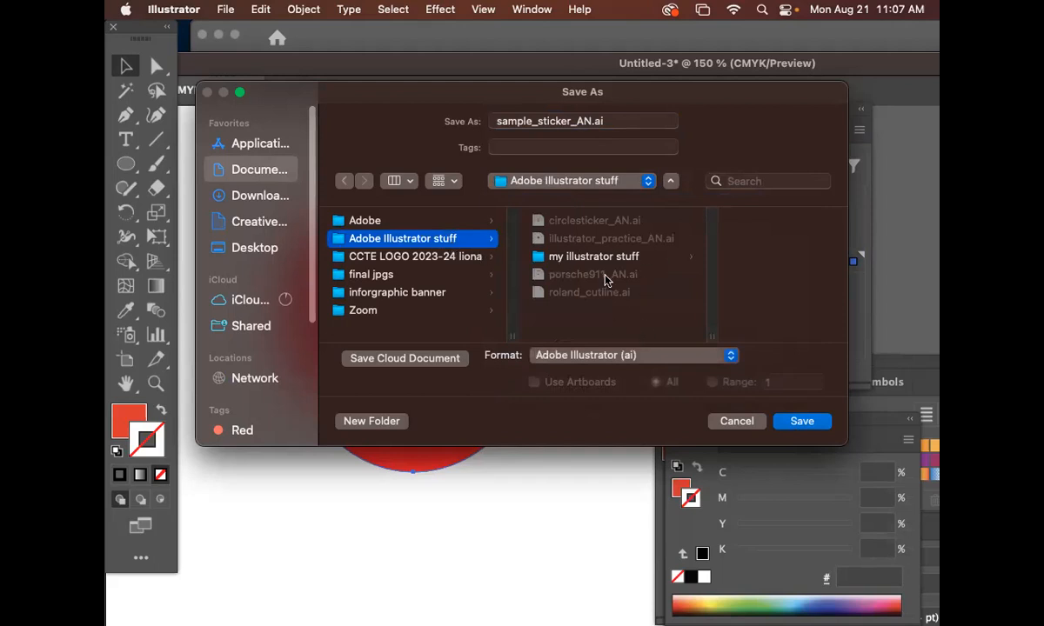
left_click(801, 425)
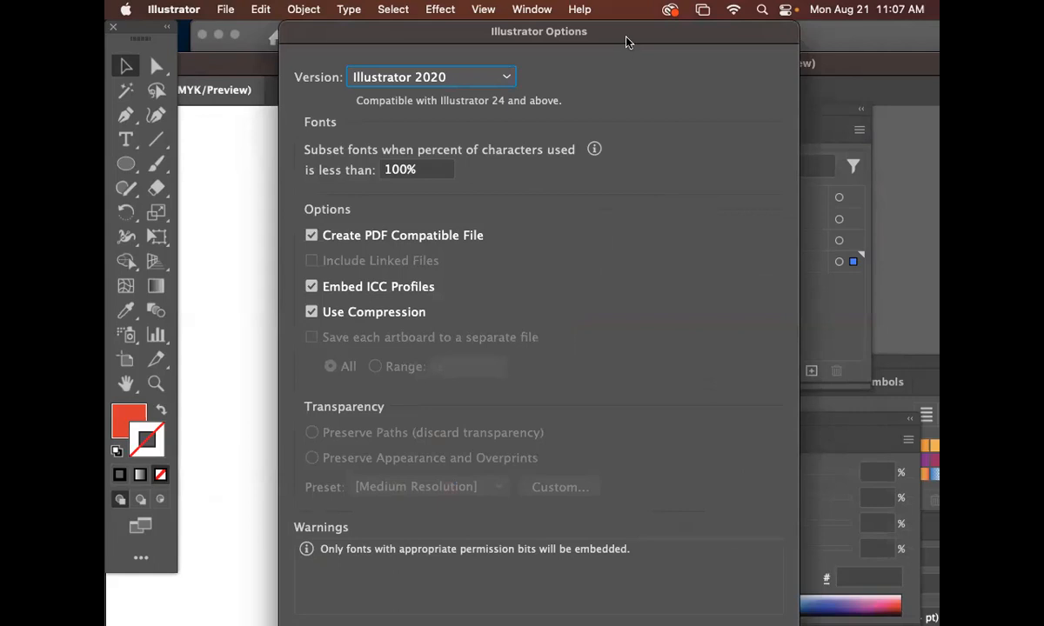
left_click_drag(776, 46, 631, 13)
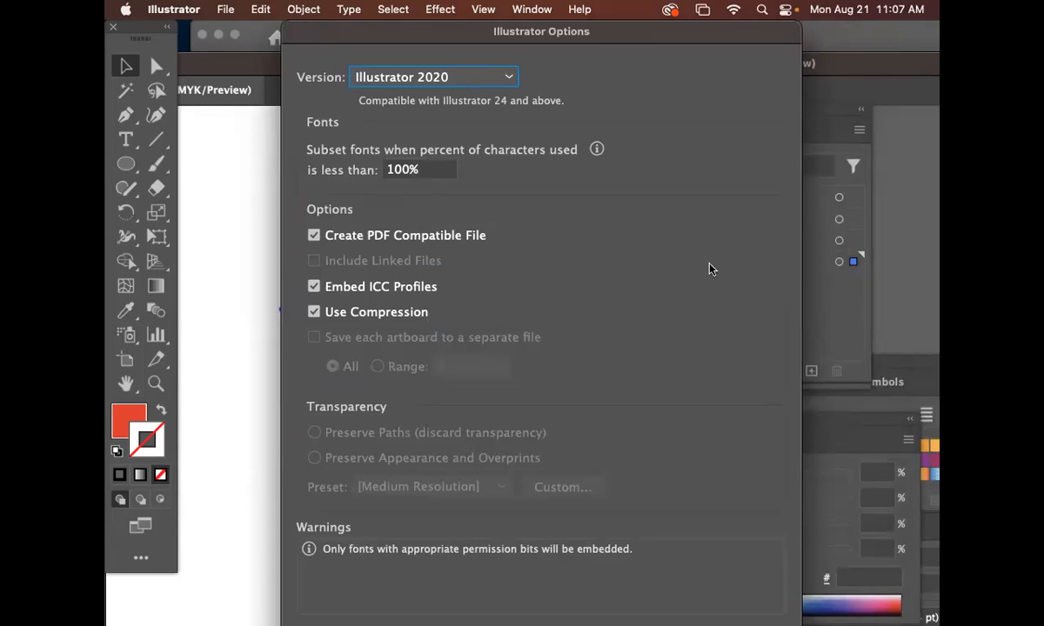
key("Return")
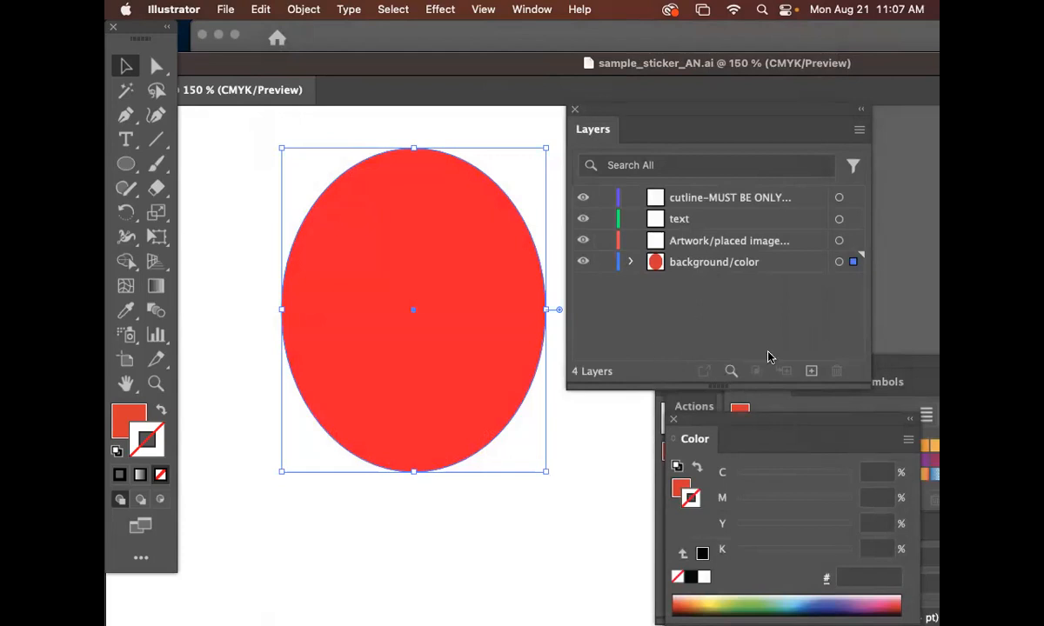
Make the Artwork/placed image layer active and switch to Adobe Photoshop 2023
left_click(767, 249)
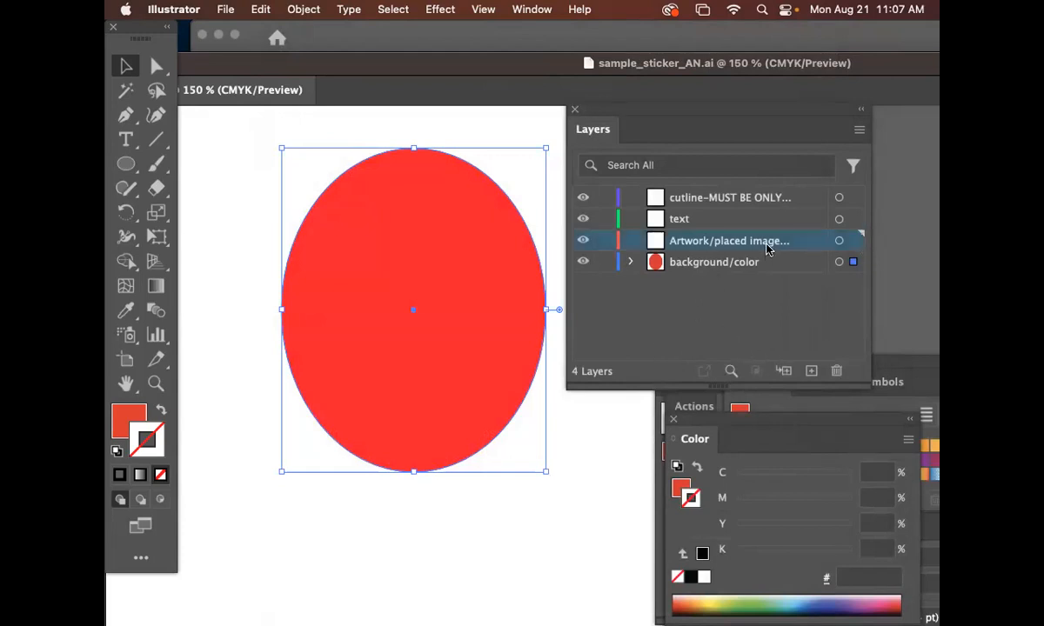
mouse_move(547, 619)
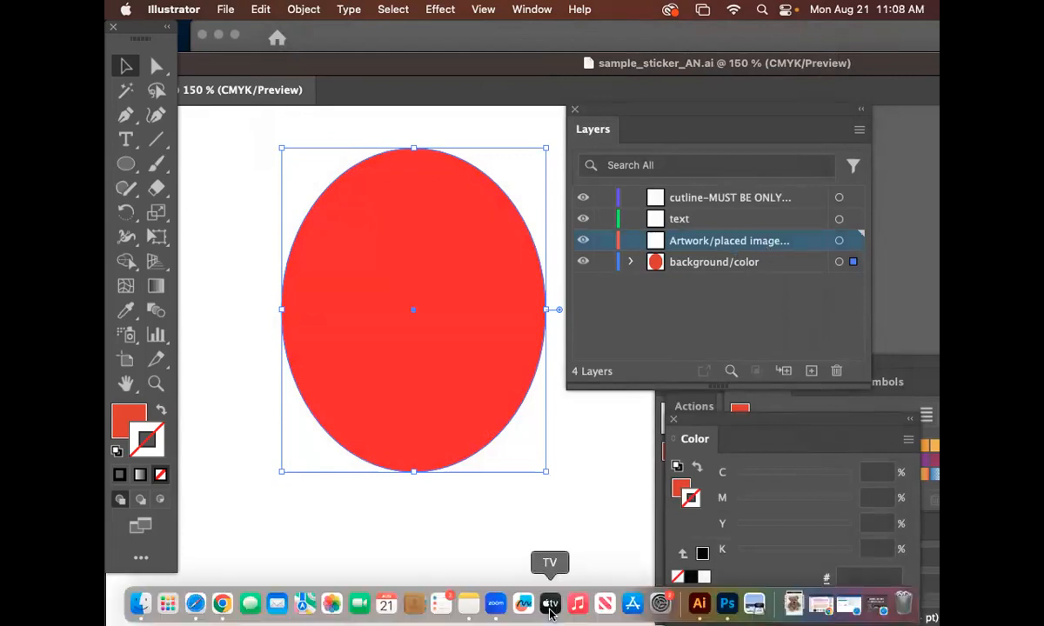
left_click(727, 605)
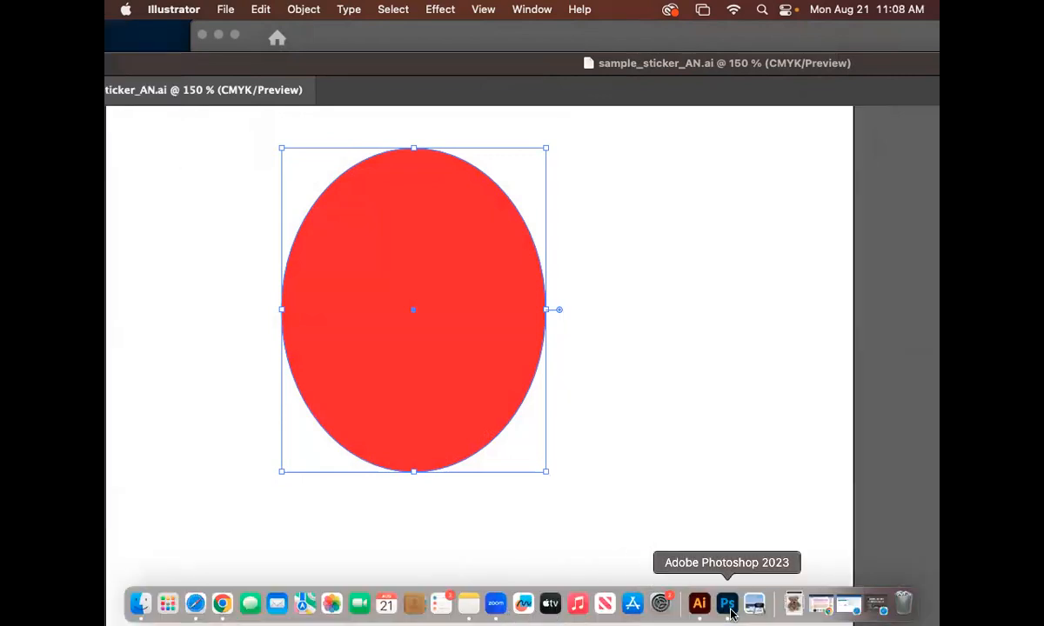
left_click_drag(727, 63, 206, 24)
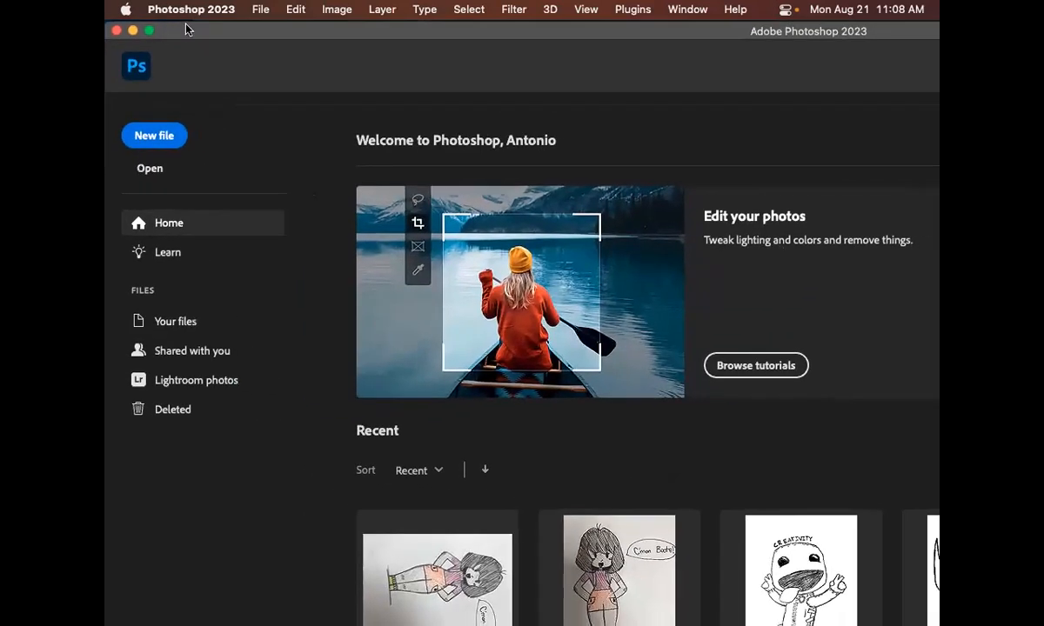
Open the photo IMG_0806.HEIC from the Downloads folder
left_click(259, 9)
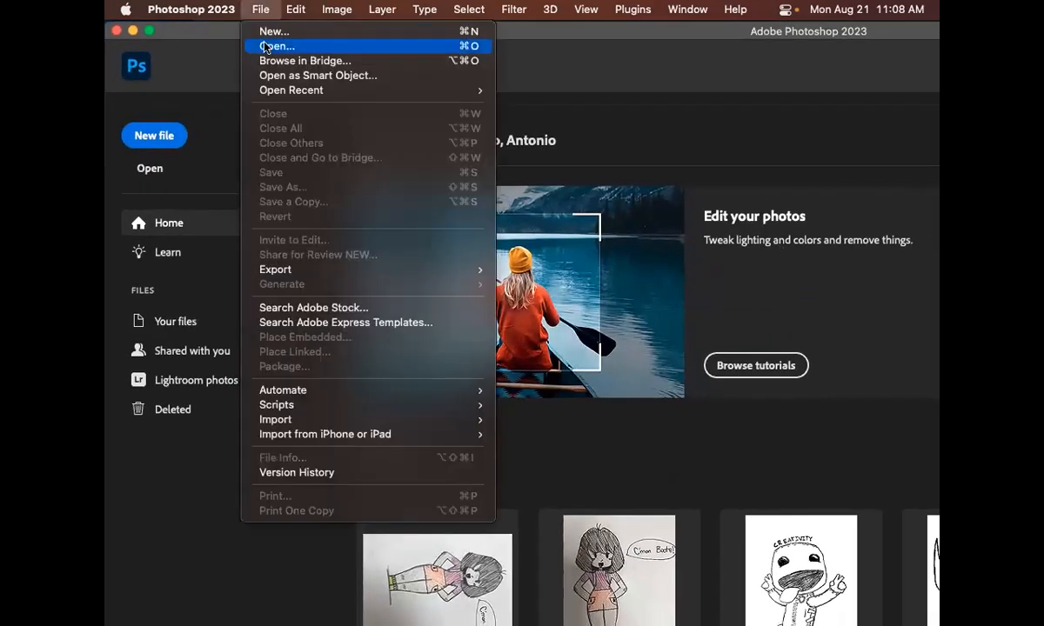
left_click(266, 45)
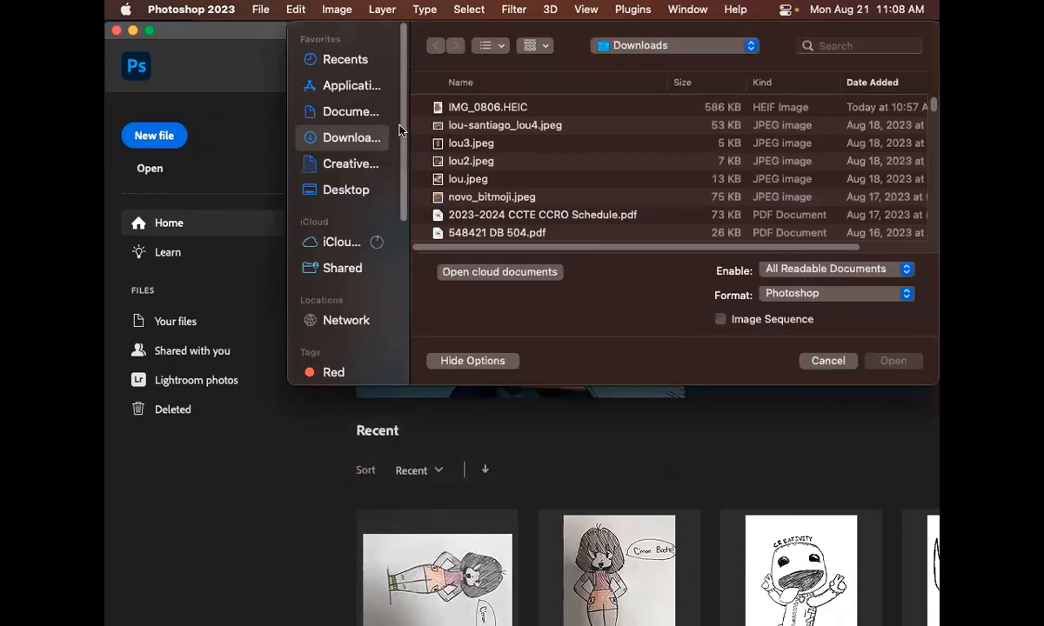
left_click(483, 109)
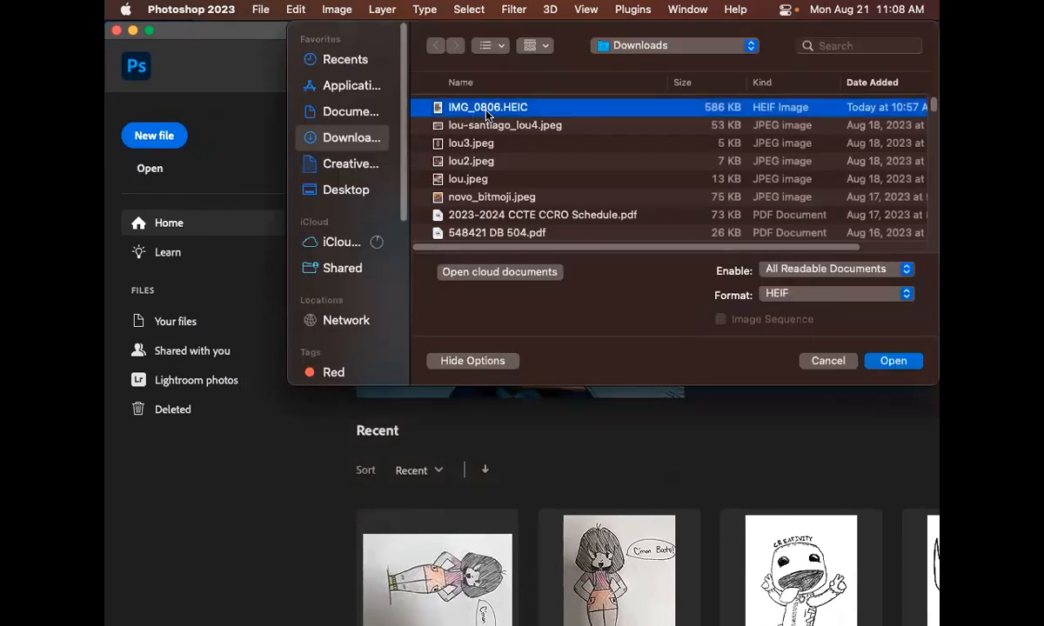
left_click(893, 362)
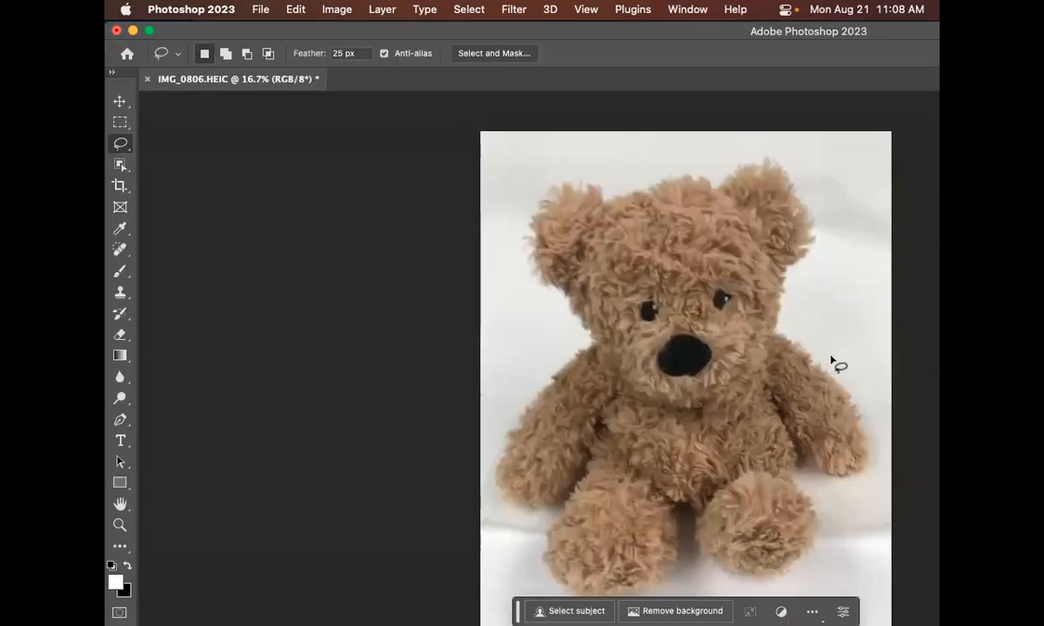
Undock the teddy bear photo into a floating window, then reposition and resize that window within the workspace
left_click_drag(275, 80, 343, 82)
left_click_drag(274, 82, 278, 88)
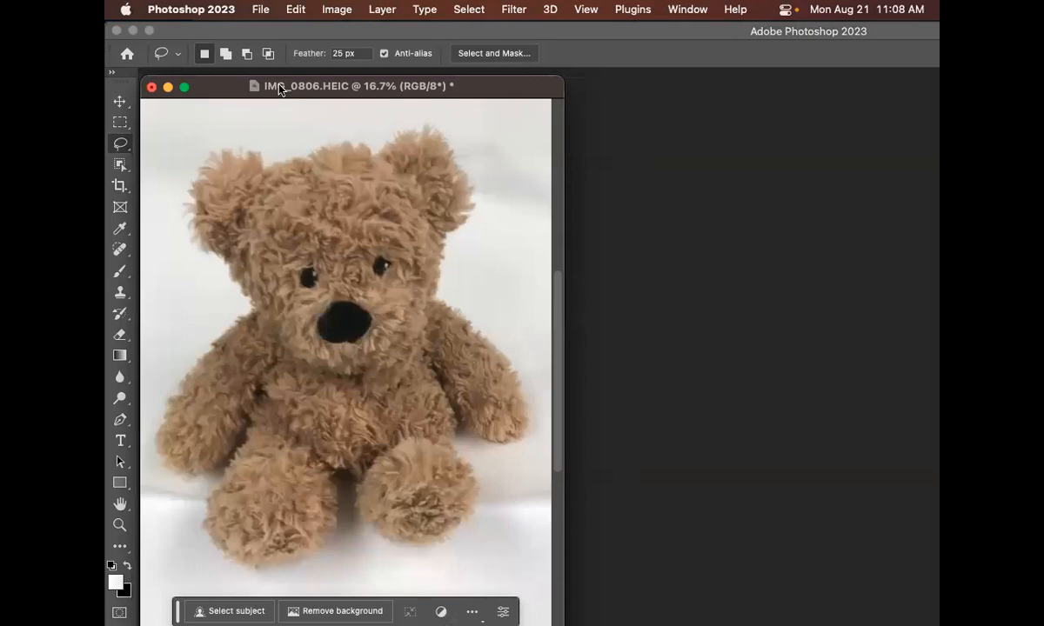
left_click_drag(559, 310, 559, 330)
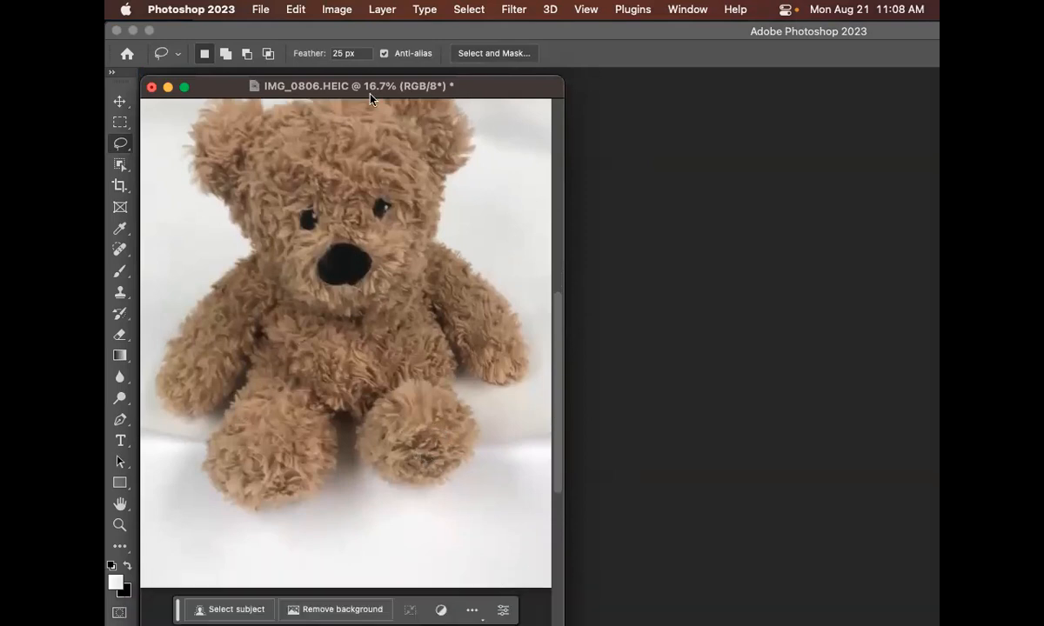
left_click_drag(340, 88, 371, 37)
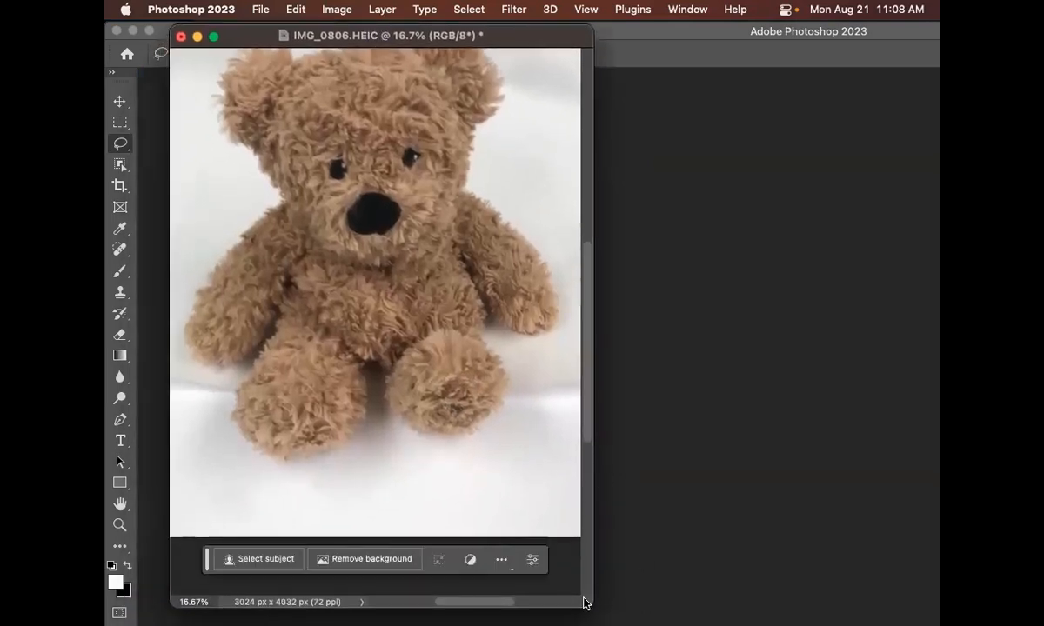
left_click_drag(587, 608, 669, 391)
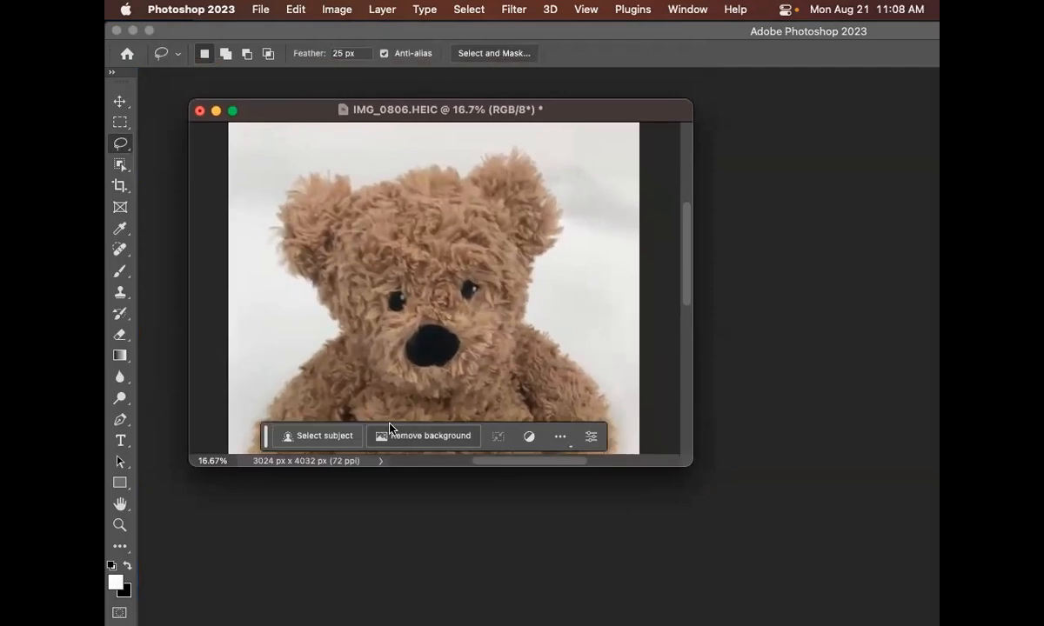
left_click(439, 441)
left_click_drag(690, 465, 744, 560)
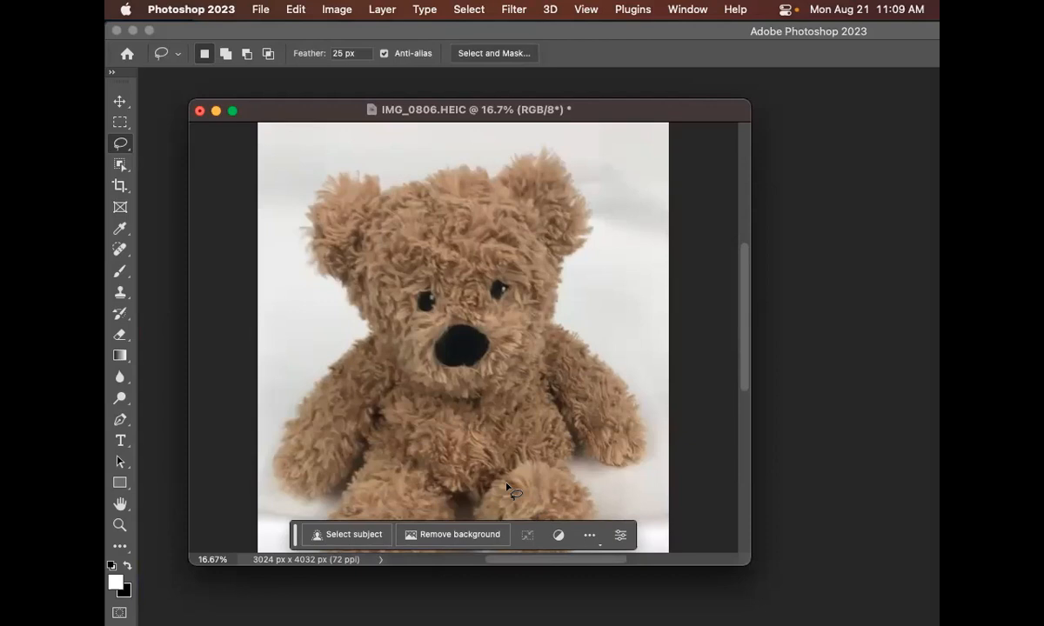
Try the automatic background removal on the teddy bear photo, inspect the cutout, and undo it
left_click(453, 536)
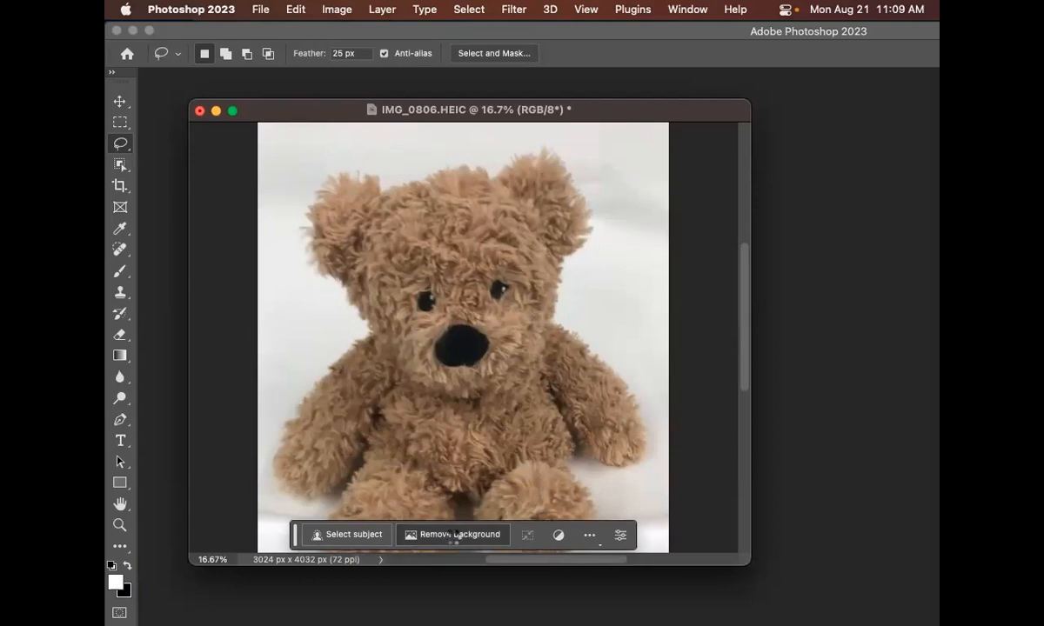
left_click_drag(745, 319, 744, 345)
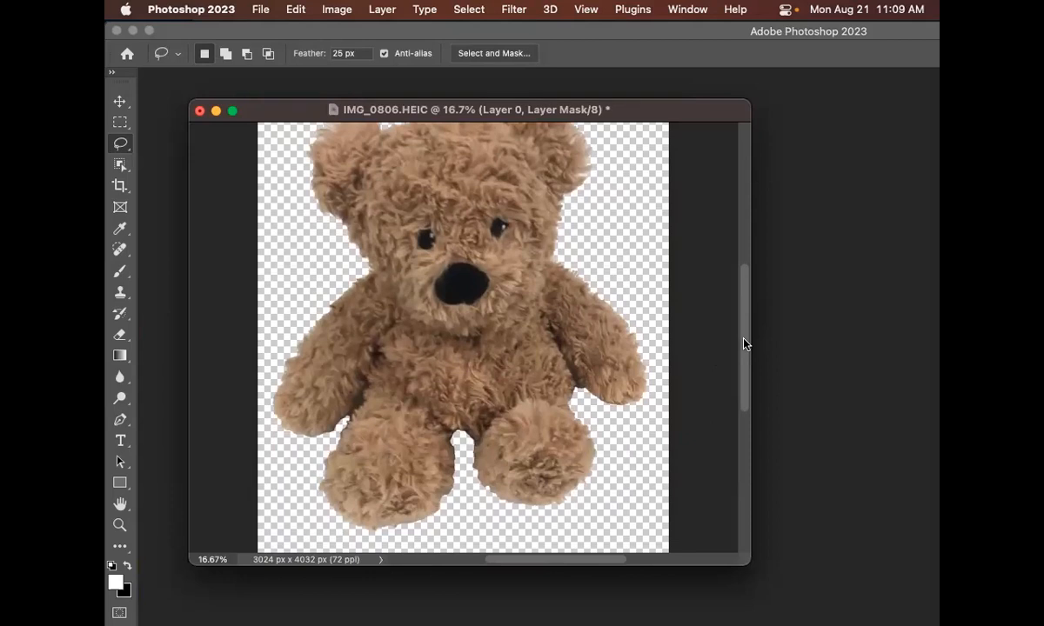
left_click_drag(745, 343, 744, 328)
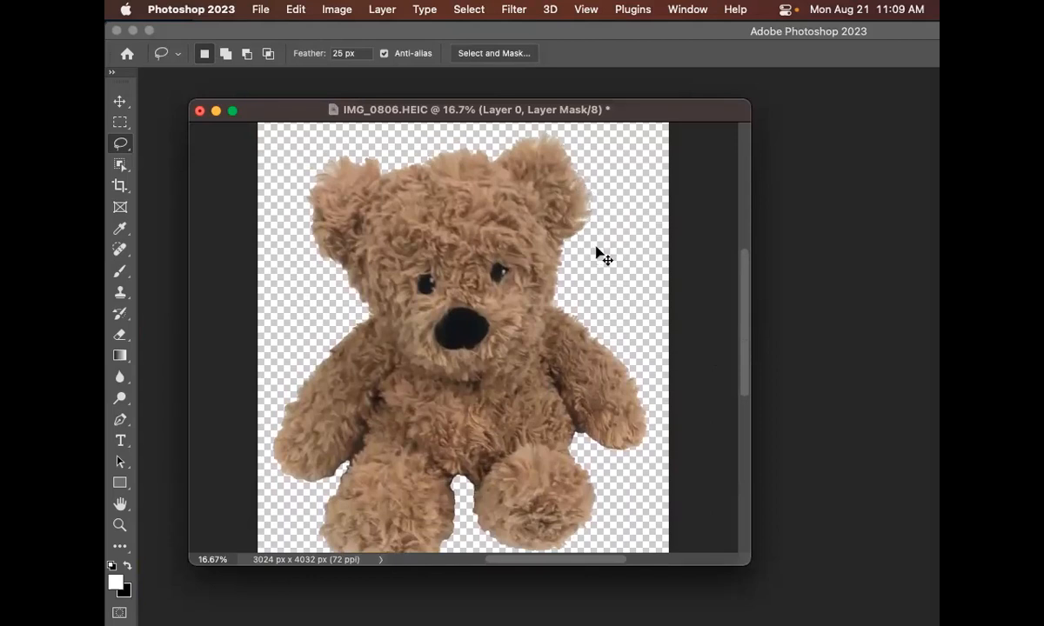
key("super+z")
Shorten the photo window and select the teddy bear with the automatic subject selection
left_click_drag(740, 280, 741, 306)
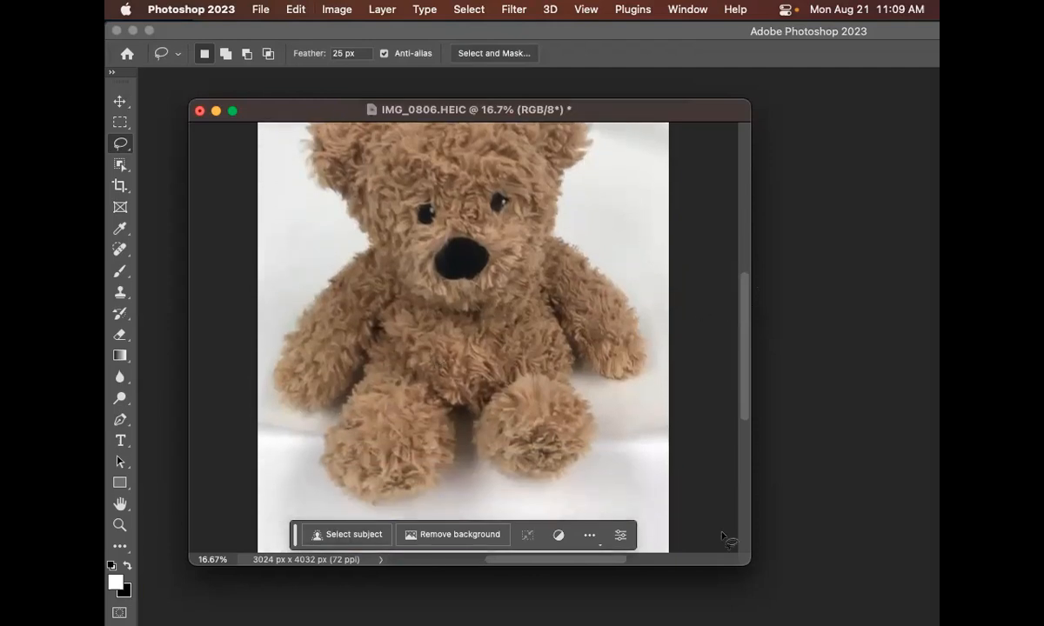
left_click_drag(742, 569, 758, 429)
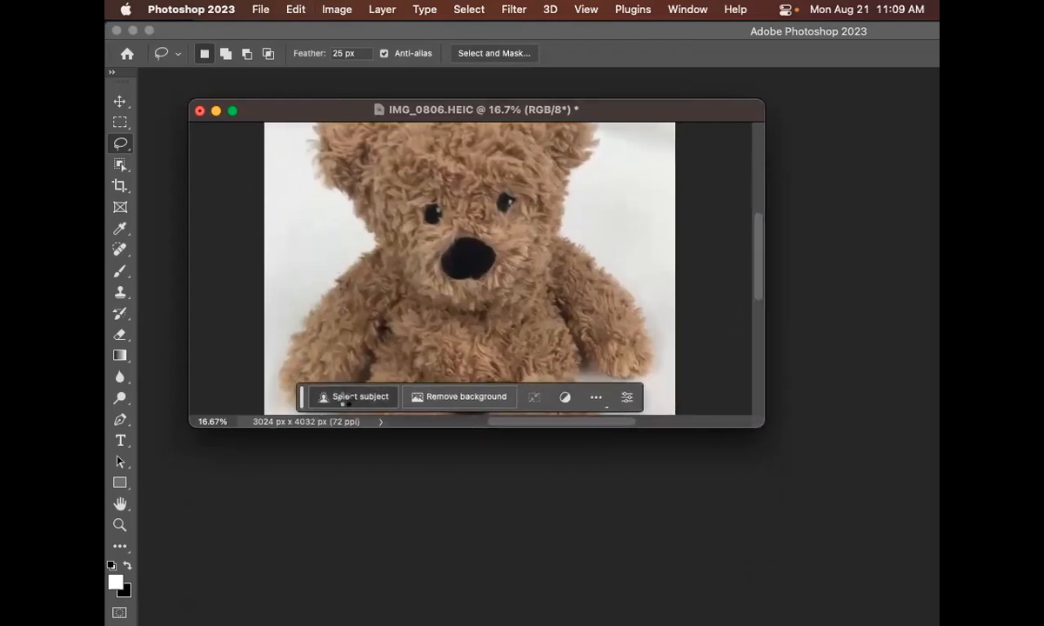
left_click(365, 393)
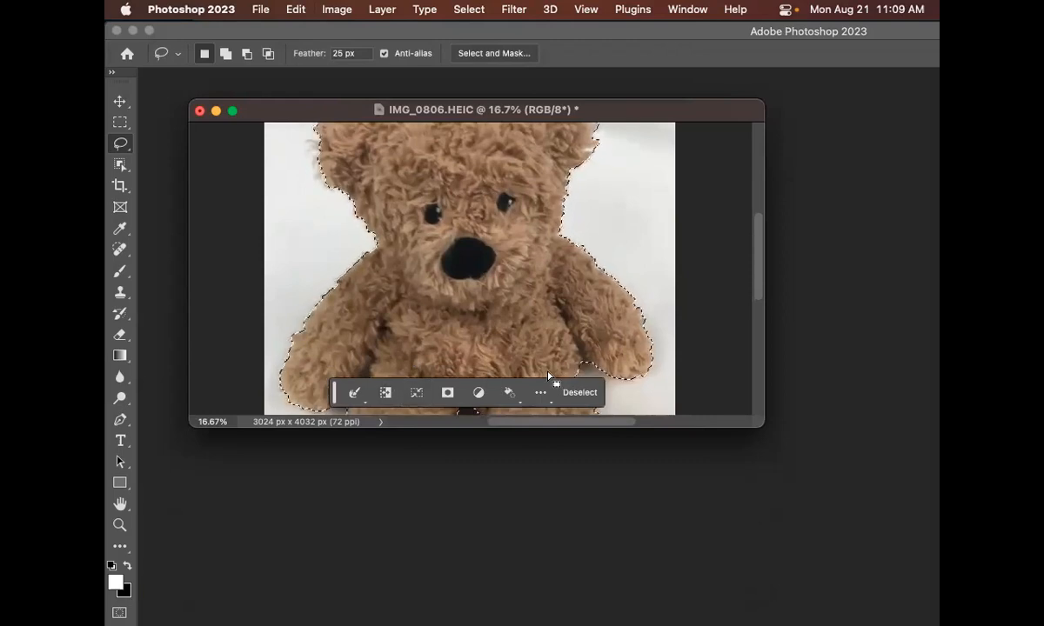
Check the automatic selection around the bear's legs, enlarge the photo window, and deselect the bear
left_click_drag(755, 275, 751, 309)
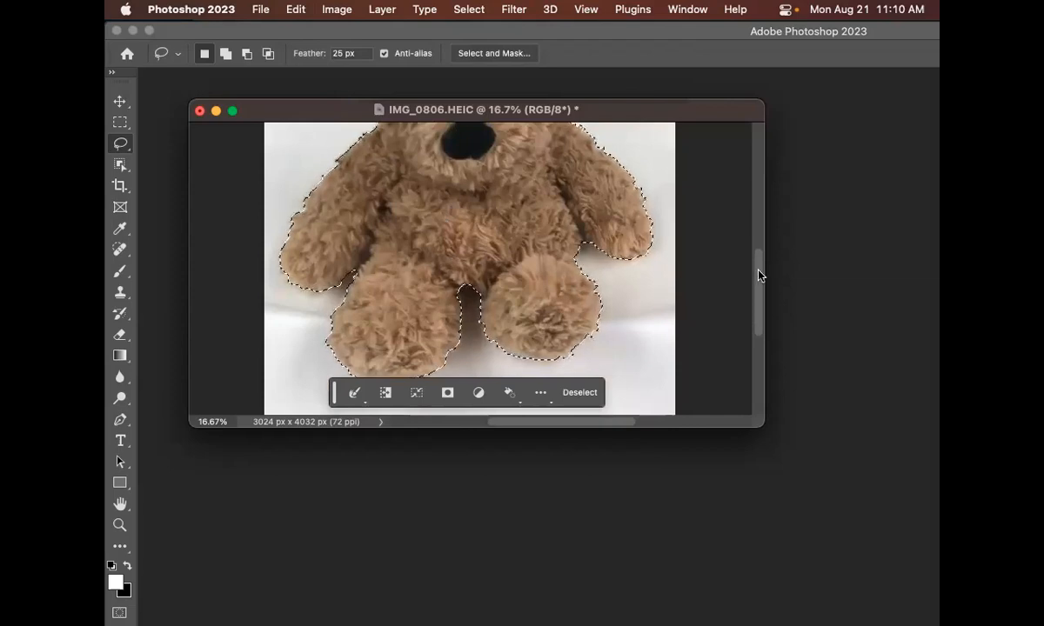
mouse_move(759, 275)
left_mouse_down()
mouse_move(763, 252)
mouse_move(763, 298)
mouse_move(758, 212)
mouse_move(767, 297)
mouse_move(764, 279)
left_mouse_up()
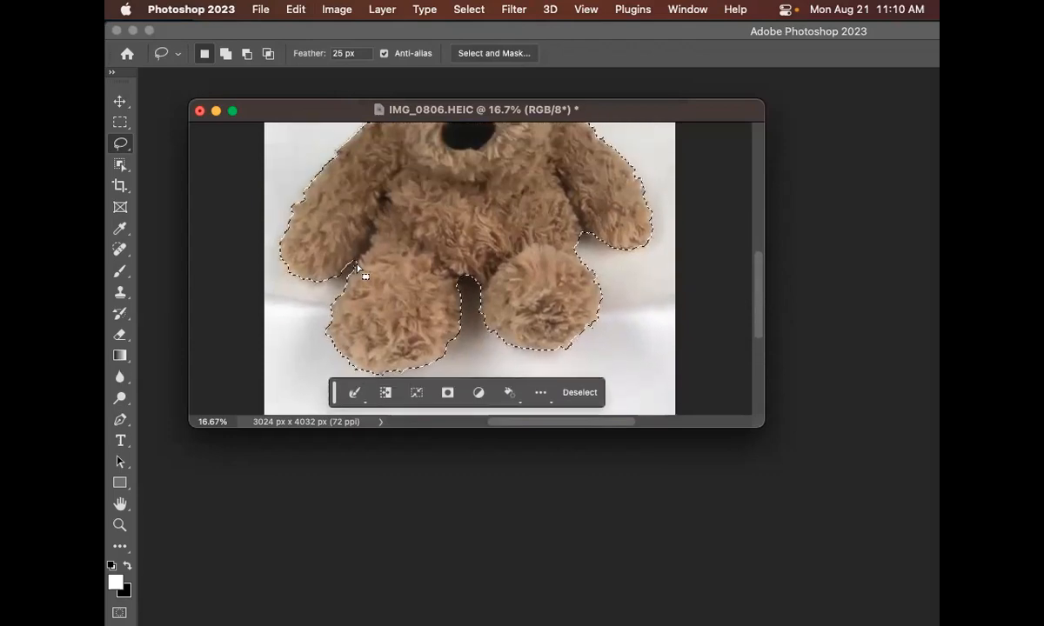
key("alt")
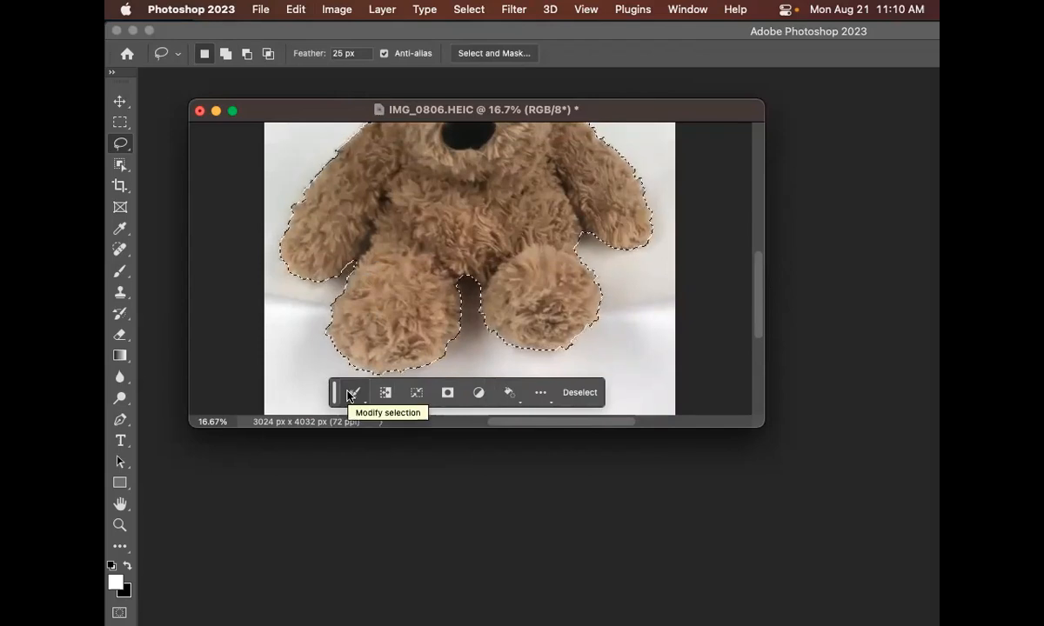
left_click_drag(763, 426, 813, 596)
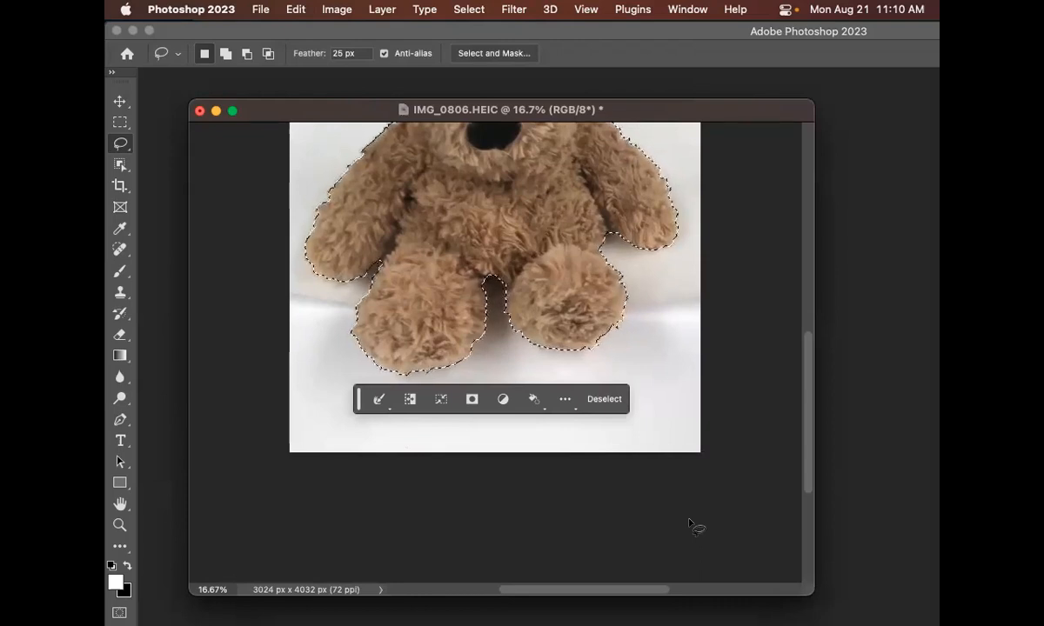
key("super+d")
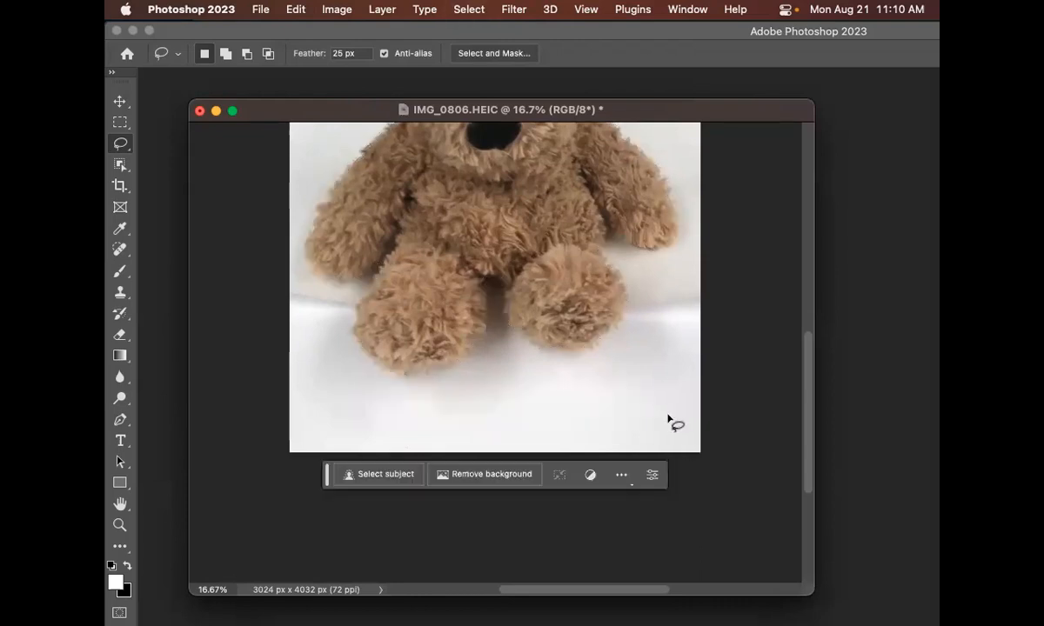
Select the teddy bear's head with the Quick Selection tool
left_click_drag(807, 433, 804, 356)
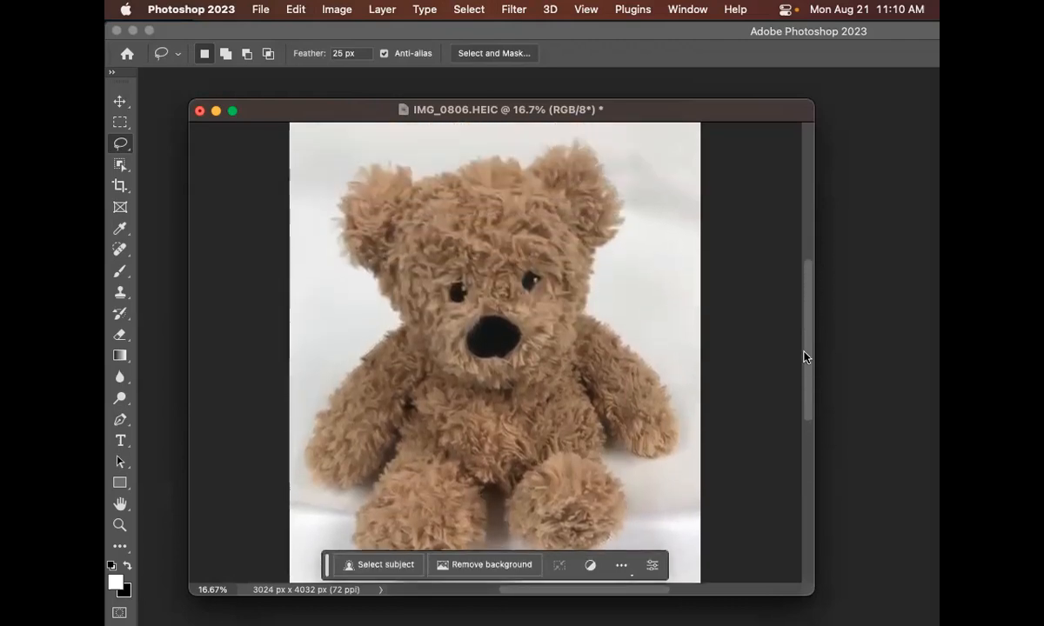
left_click(122, 250)
left_click(124, 251)
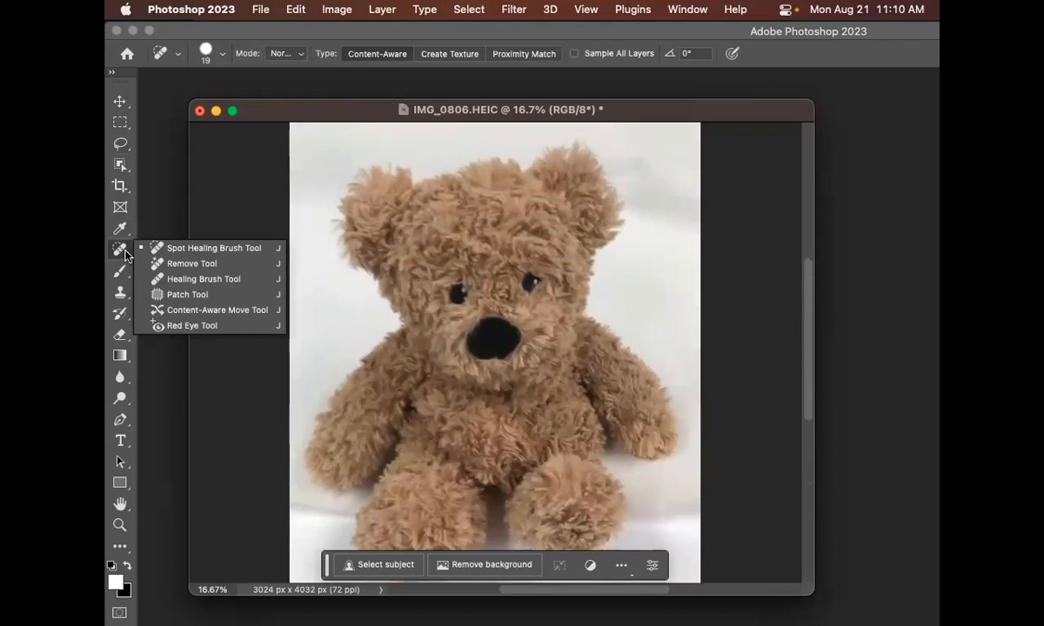
left_click(123, 145)
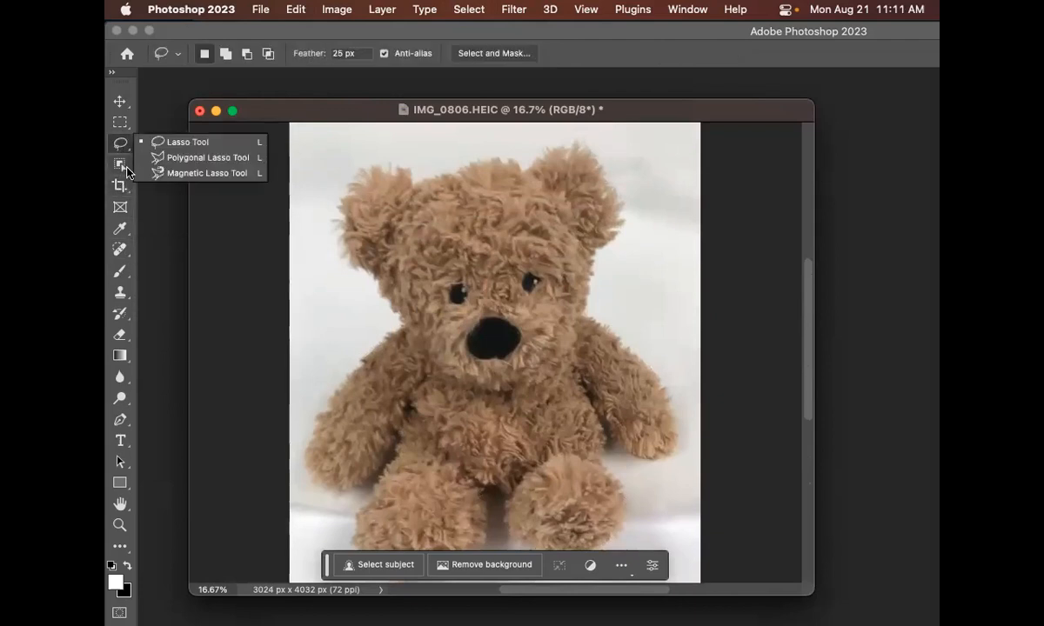
left_click(126, 171)
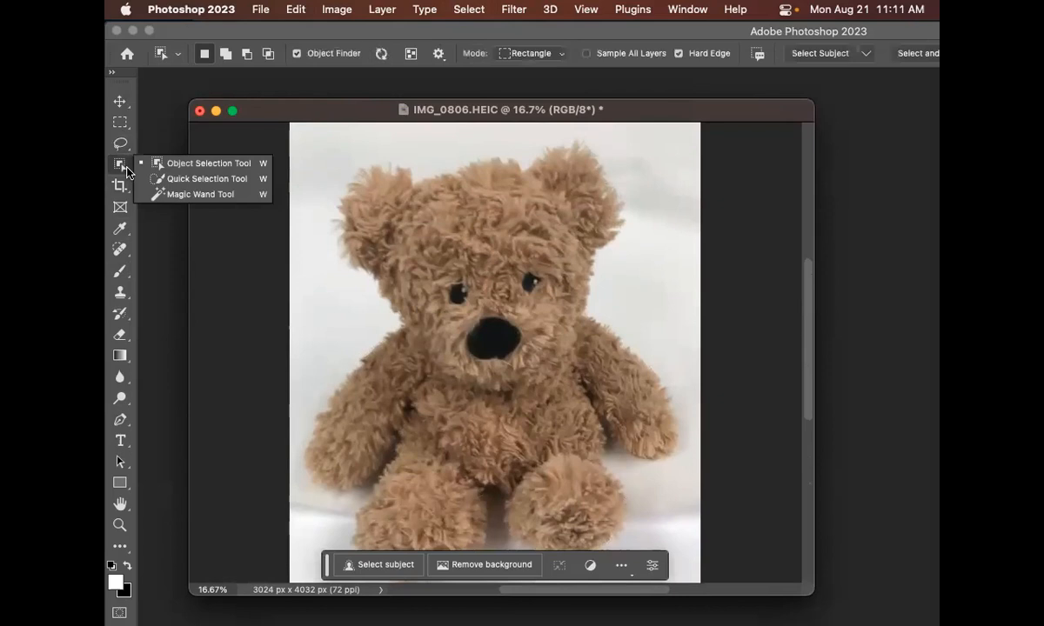
left_click(193, 179)
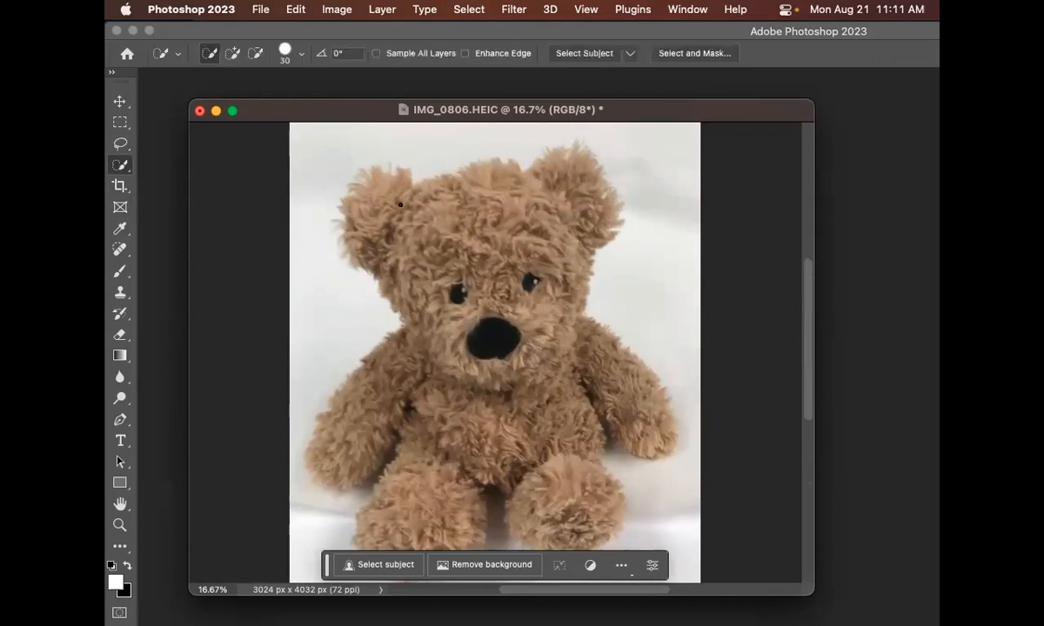
mouse_move(448, 211)
left_mouse_down()
mouse_move(498, 172)
mouse_move(521, 183)
mouse_move(578, 151)
mouse_move(608, 195)
mouse_move(565, 273)
mouse_move(435, 374)
mouse_move(466, 291)
left_mouse_up()
mouse_move(386, 232)
left_mouse_down()
mouse_move(346, 236)
mouse_move(334, 199)
left_mouse_up()
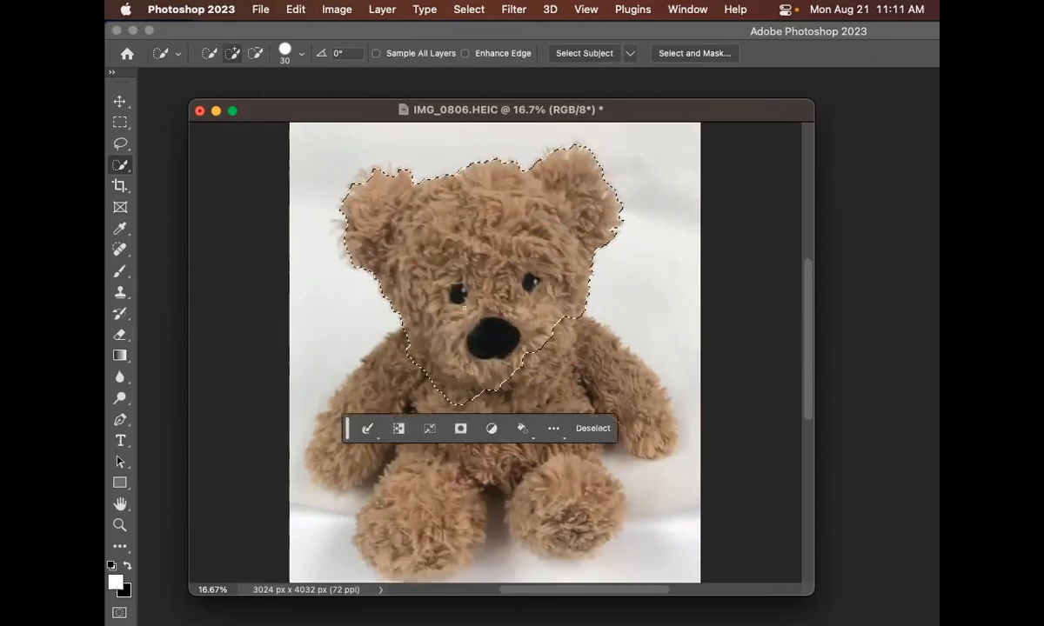
Refine the quick selection at the bear's chin and add the arm on the image's left side
scroll(463, 308, "down", 3)
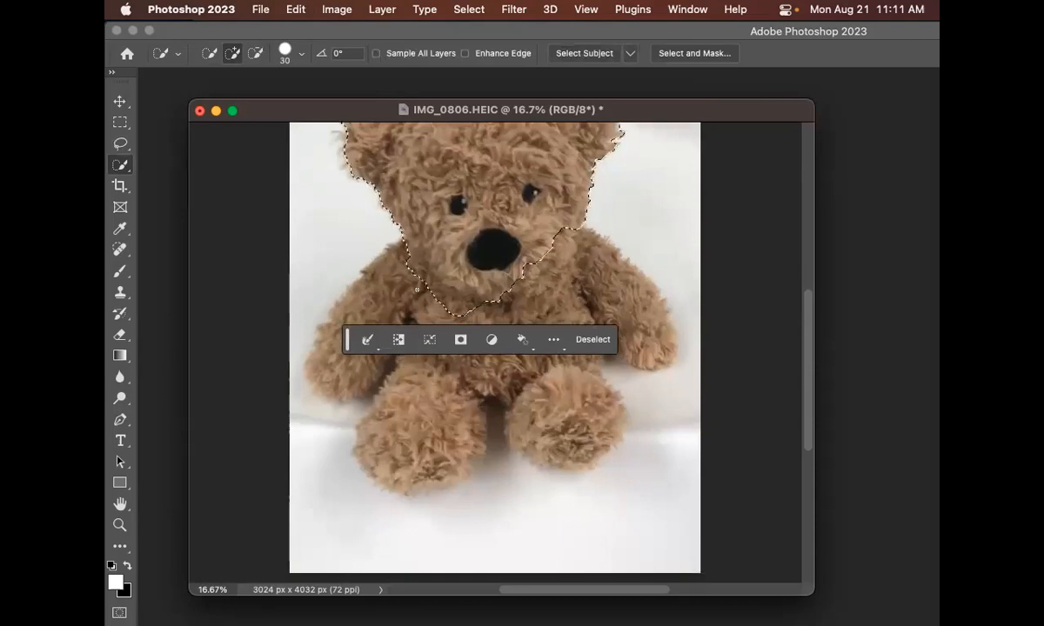
key("alt")
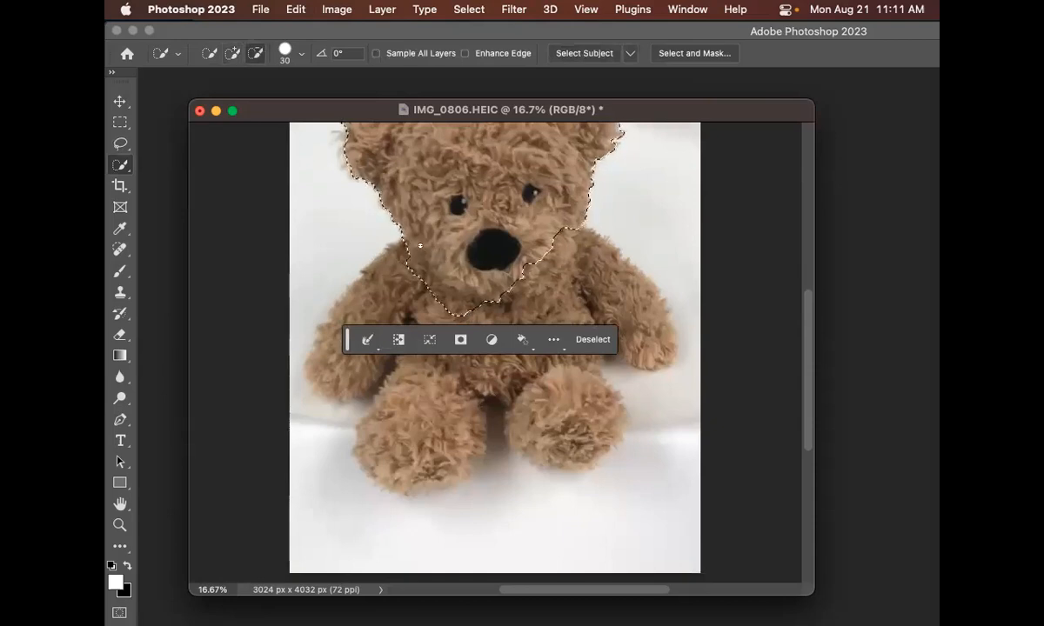
left_click(418, 246, "alt")
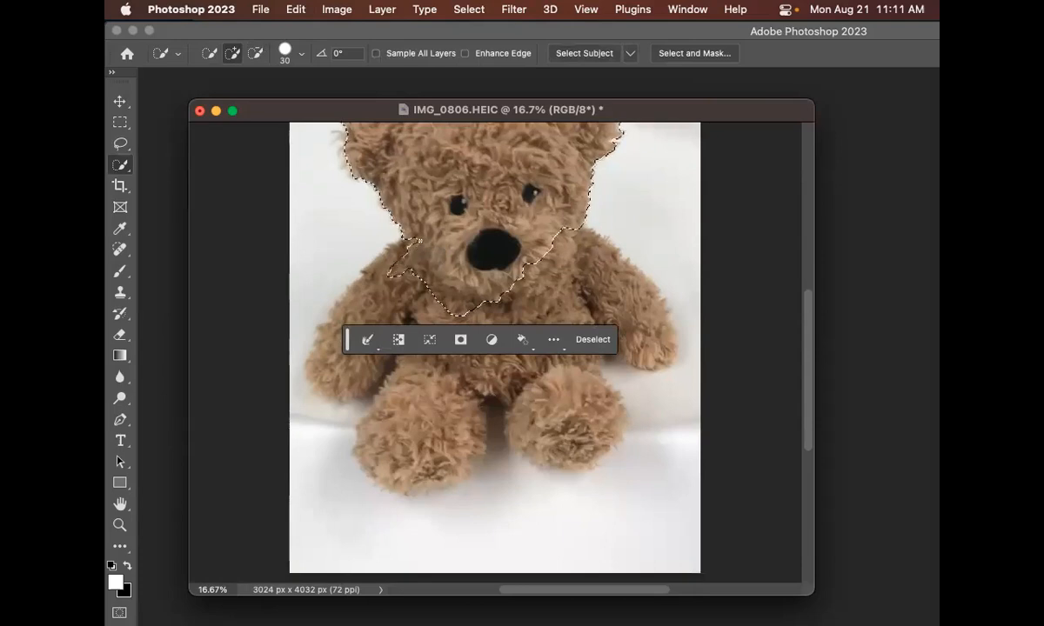
left_click(370, 279)
mouse_move(339, 309)
left_mouse_down()
mouse_move(312, 366)
mouse_move(351, 388)
left_mouse_up()
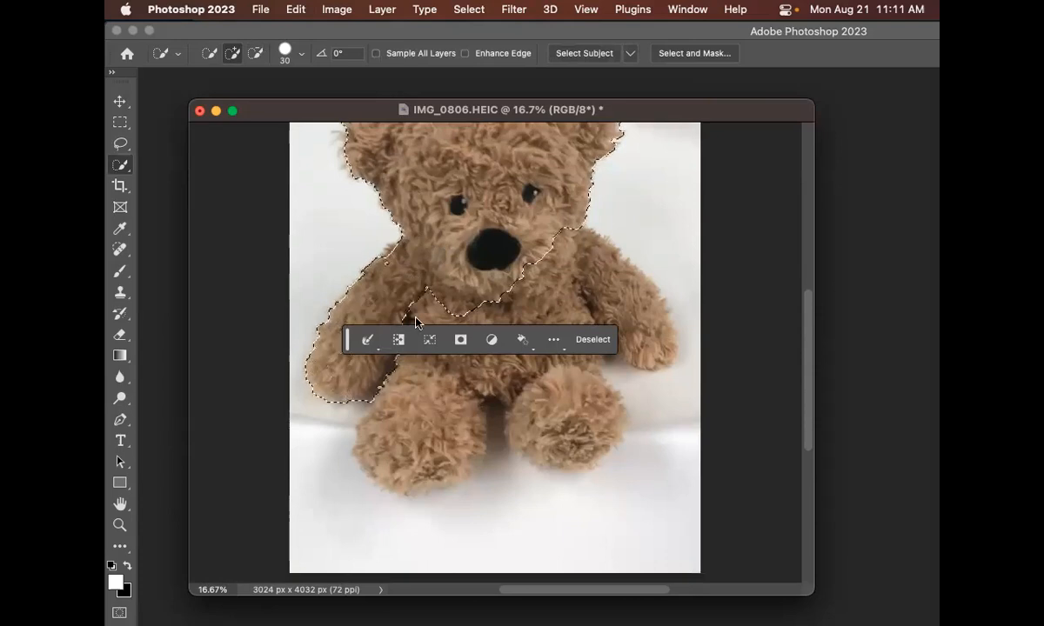
Try to extend the quick selection over the bear's belly and feet, and undo the recent selection strokes
mouse_move(454, 332)
left_mouse_down()
mouse_move(390, 405)
mouse_move(370, 444)
mouse_move(373, 476)
mouse_move(411, 483)
mouse_move(476, 427)
left_mouse_up()
mouse_move(468, 470)
left_mouse_down()
mouse_move(478, 461)
mouse_move(444, 480)
mouse_move(449, 461)
left_mouse_up()
left_click_drag(479, 380, 490, 393)
mouse_move(597, 442)
left_mouse_down()
mouse_move(564, 358)
mouse_move(576, 427)
left_mouse_up()
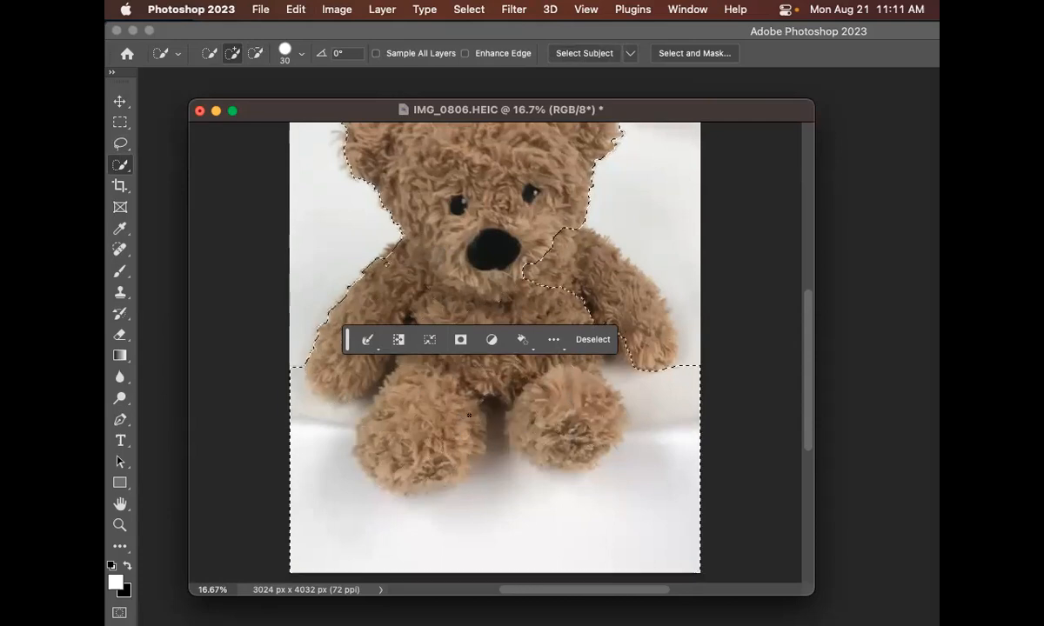
key("super+z")
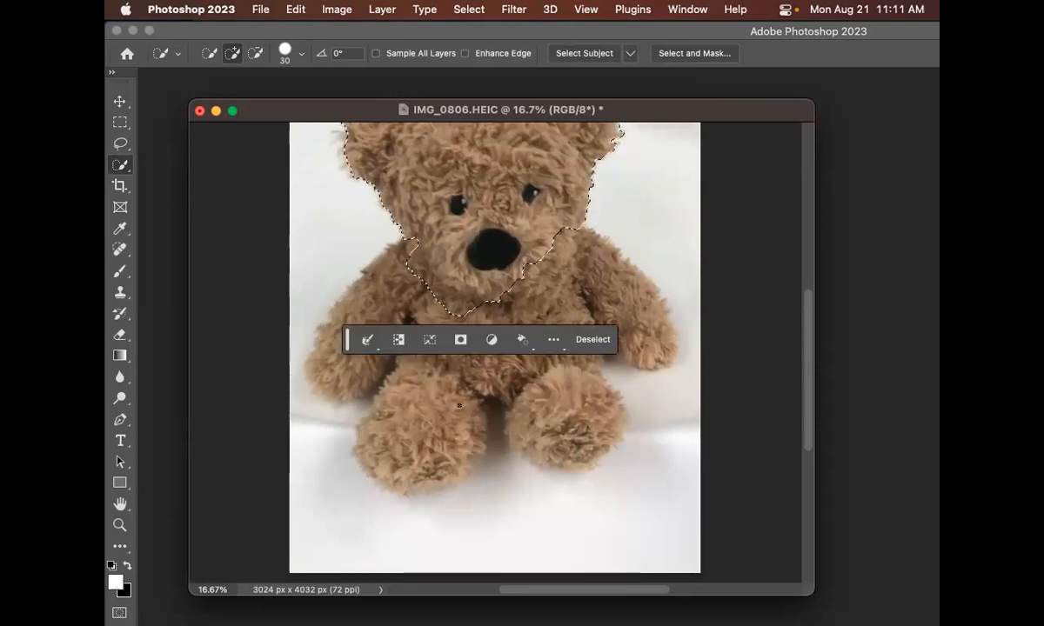
Try to adjust the quick selection around the bear's other shoulder, and discard the whole selection
key("alt")
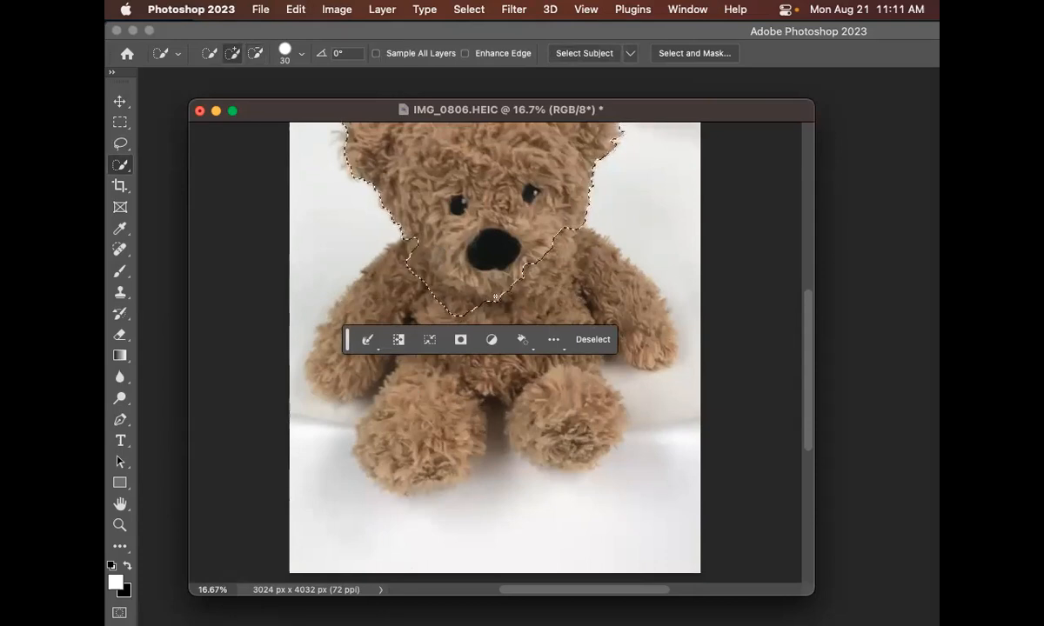
scroll(490, 299, "up", 3)
mouse_move(577, 401)
left_mouse_down()
mouse_move(563, 377)
mouse_move(623, 441)
mouse_move(579, 414)
left_mouse_up()
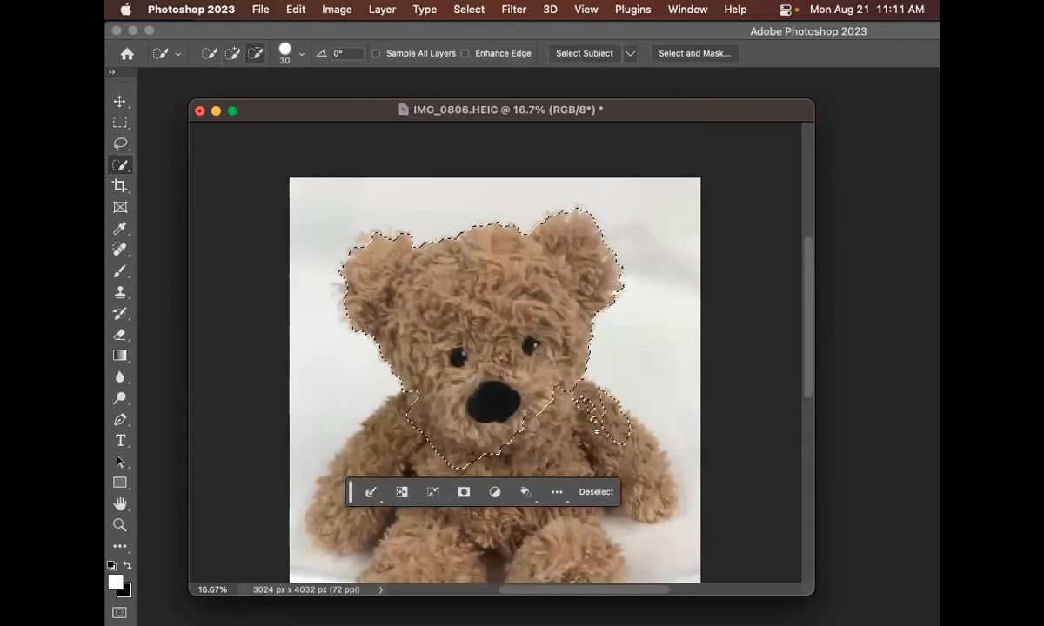
key("super+d")
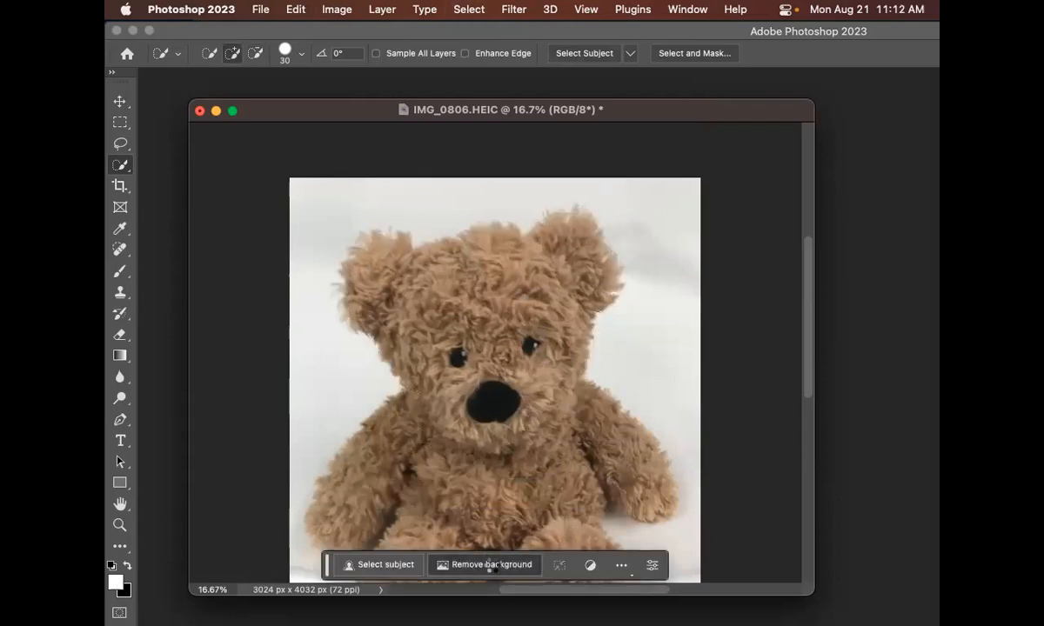
Remove the background from the teddy bear photo automatically and inspect the cutout around the arms and feet
left_click(491, 564)
left_click_drag(809, 276, 809, 342)
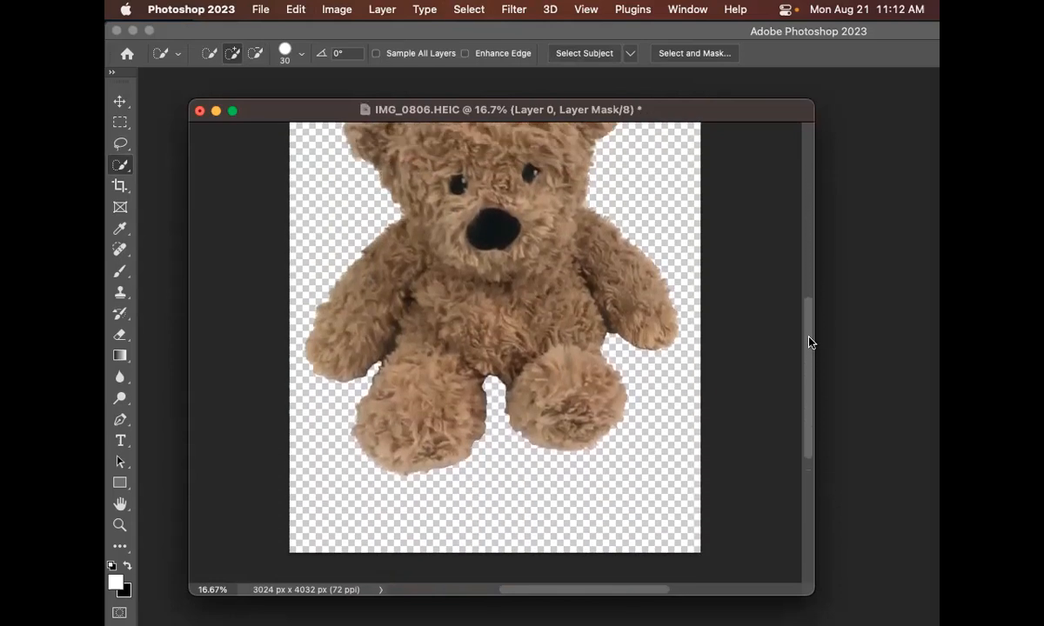
key("super+equal")
key("super+equal")
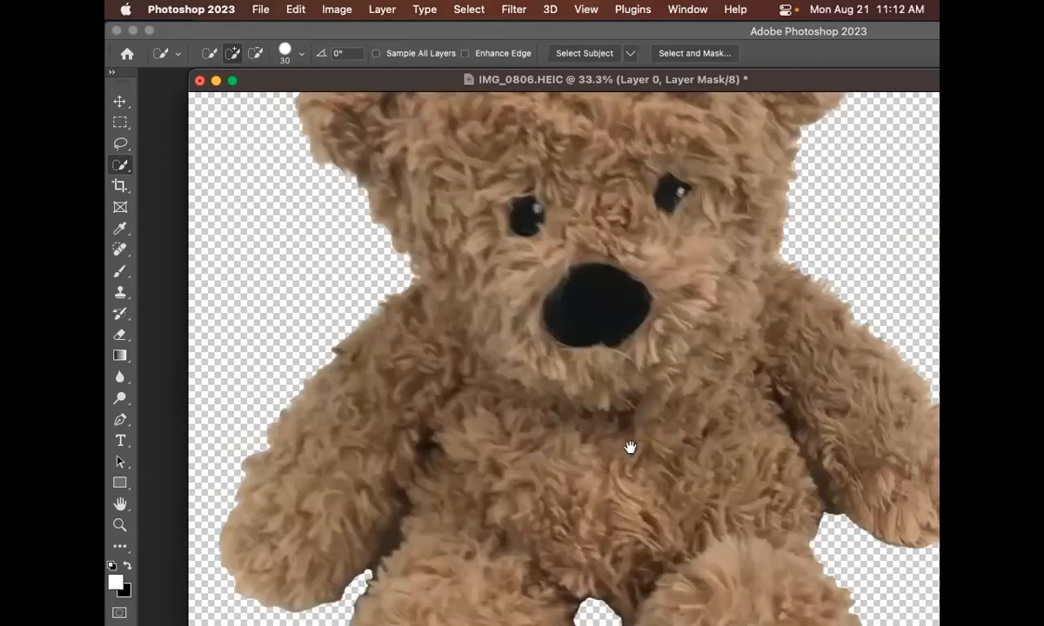
left_click_drag(630, 447, 715, 279)
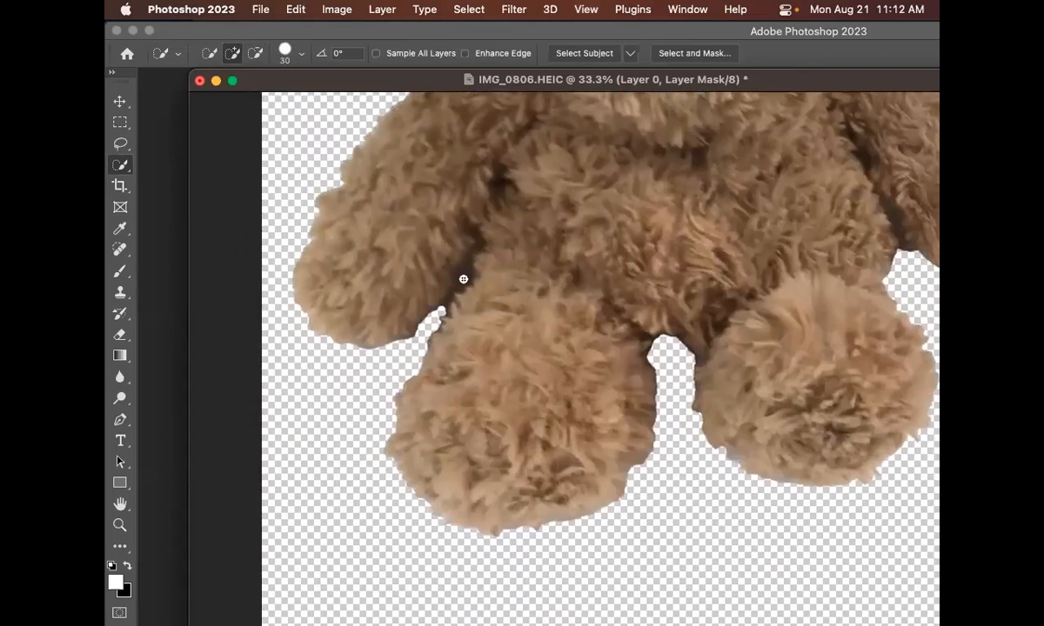
With the Lasso feather set to 0 px, outline and clear the dark gap between the image-left arm and the body
left_click(124, 147)
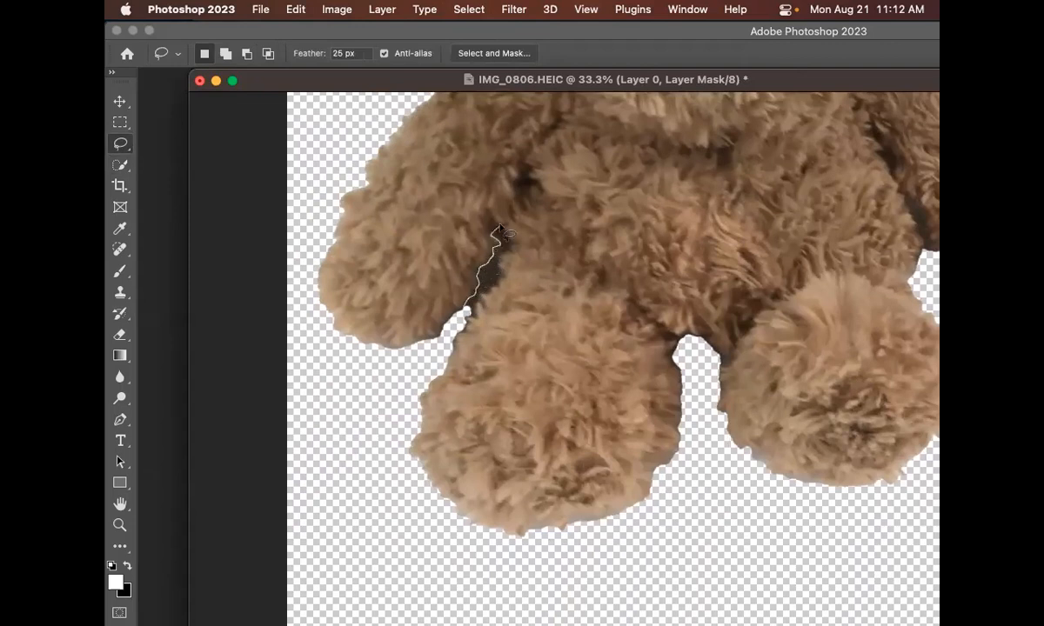
left_click_drag(513, 244, 511, 243)
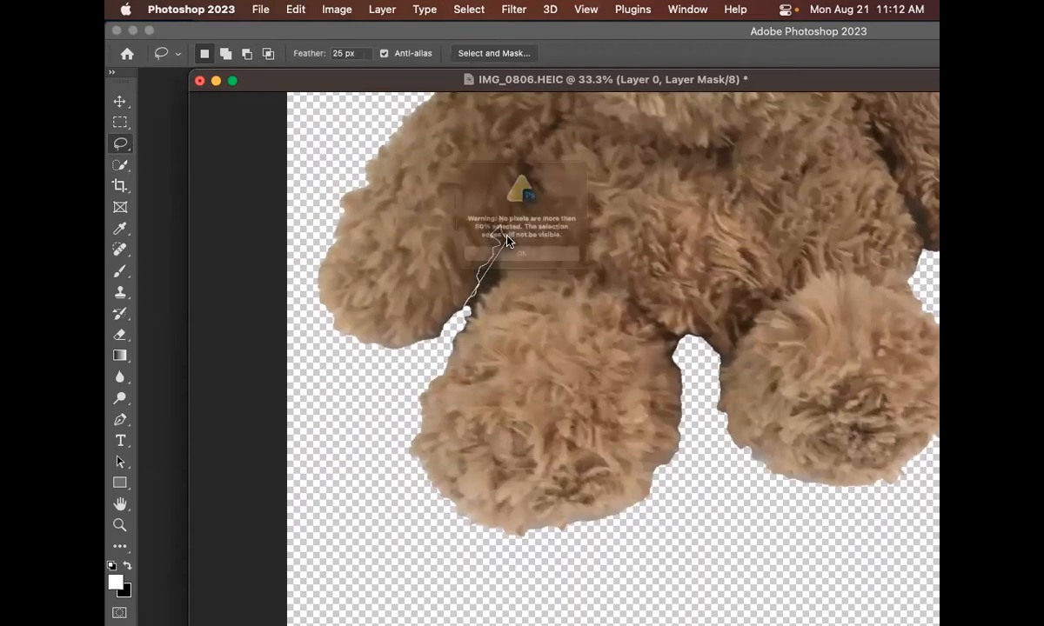
left_click(345, 53)
type("0")
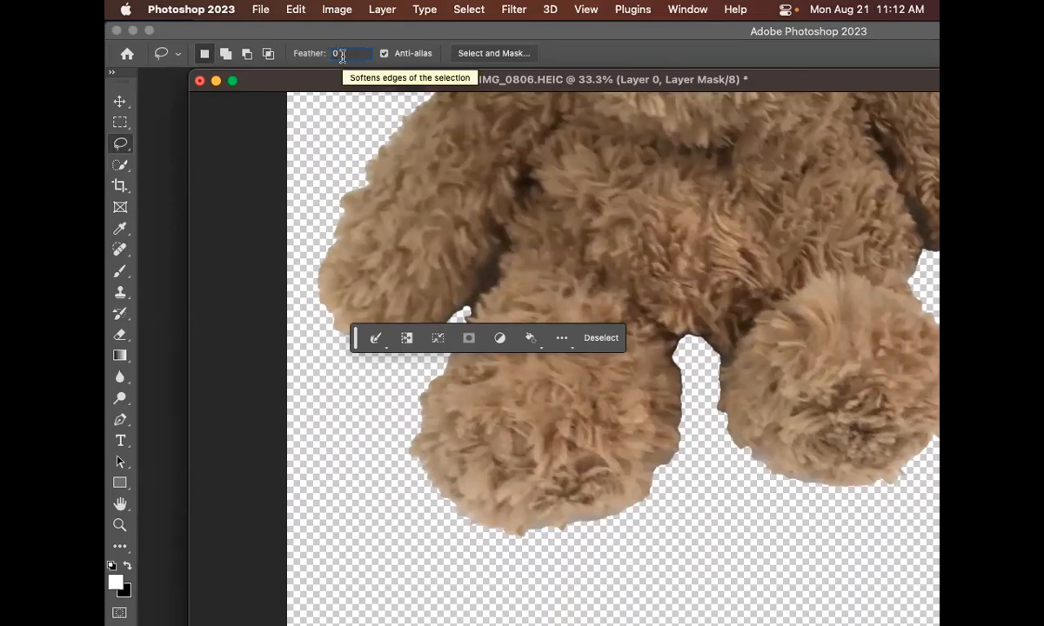
mouse_move(496, 229)
left_mouse_down()
mouse_move(461, 316)
mouse_move(495, 288)
mouse_move(502, 233)
left_mouse_up()
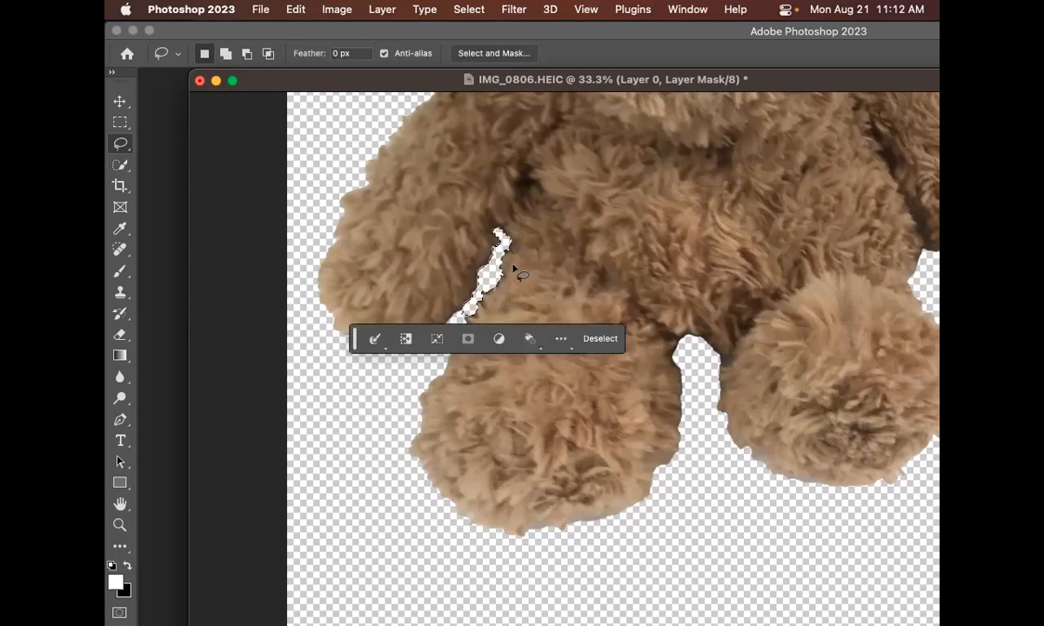
key("super+d")
Outline the dark gap between the image-right arm and the body with the Lasso, delete it, and deselect
left_click_drag(593, 321, 545, 257)
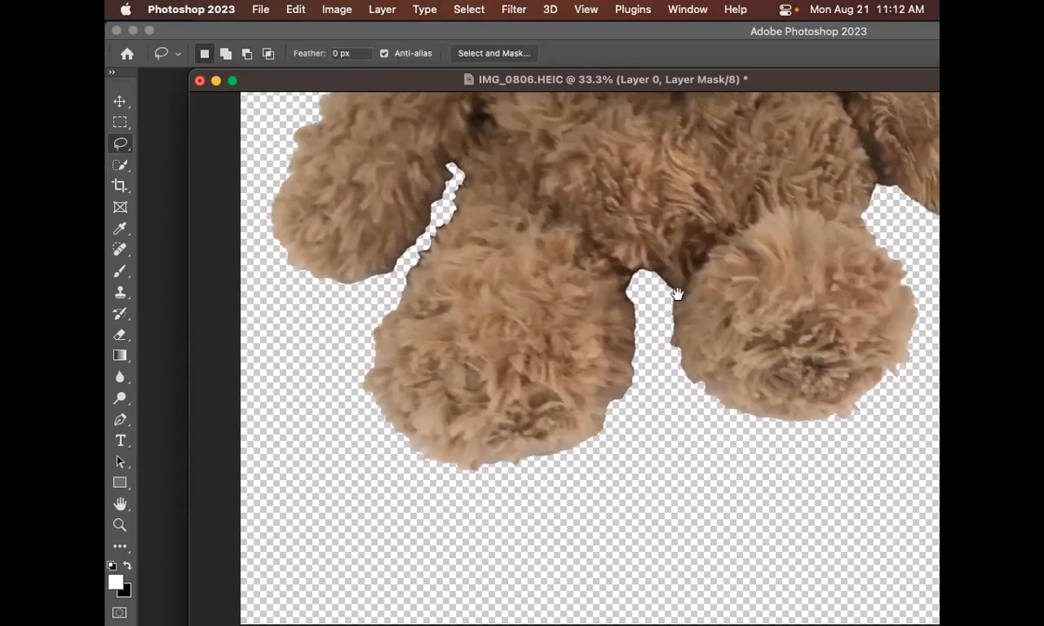
scroll(594, 309, "right", 6)
scroll(594, 309, "up", 4)
mouse_move(649, 345)
left_mouse_down()
mouse_move(609, 281)
mouse_move(639, 351)
left_mouse_up()
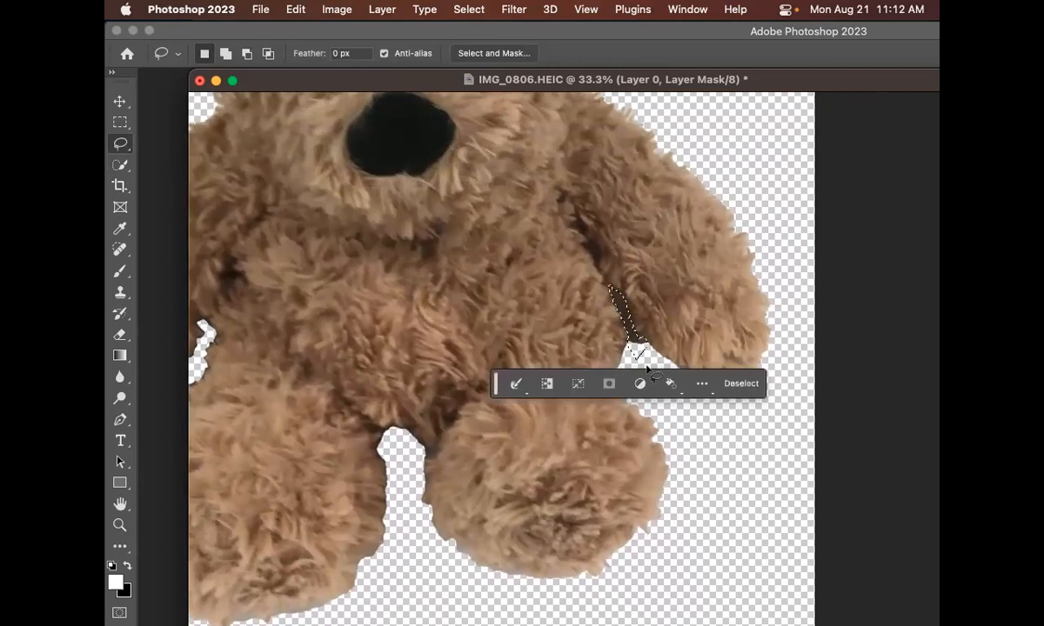
key("Delete")
key("super+d")
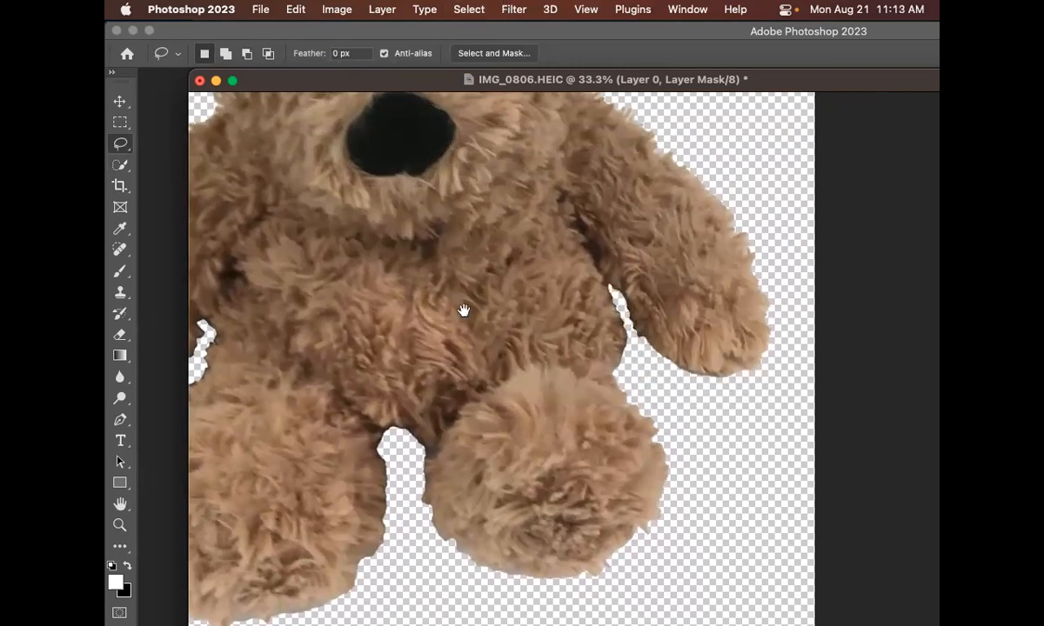
Examine the cutout's edges and face up close, return to the full bear, and reposition the photo window
left_click_drag(463, 310, 547, 161)
mouse_move(475, 326)
left_mouse_down()
mouse_move(518, 519)
mouse_move(576, 530)
left_mouse_up()
left_click_drag(535, 165, 424, 319)
left_click_drag(427, 248, 426, 251)
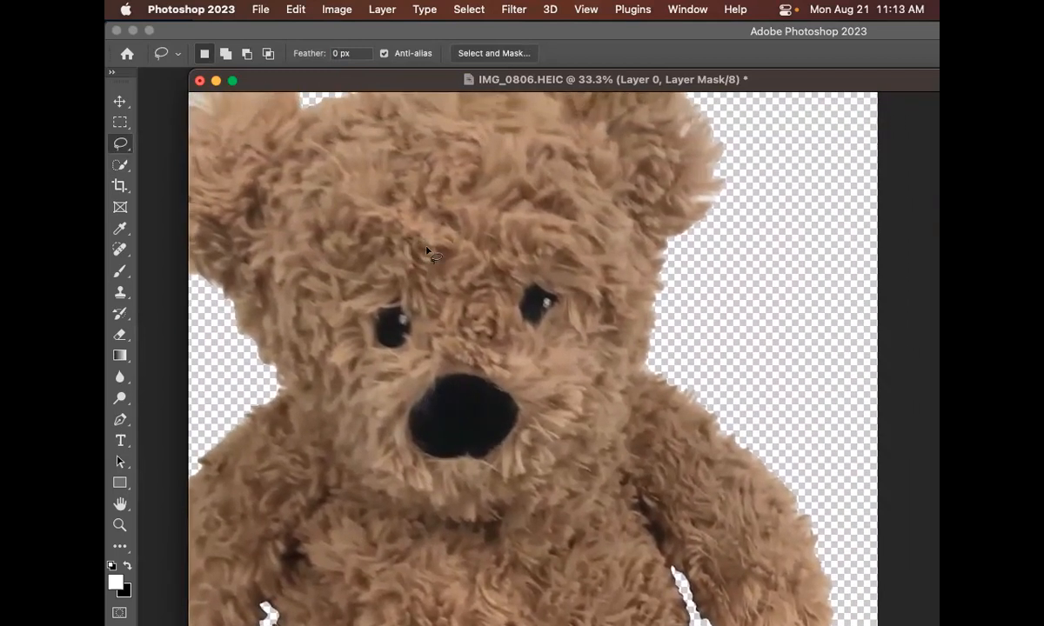
key("super+plus")
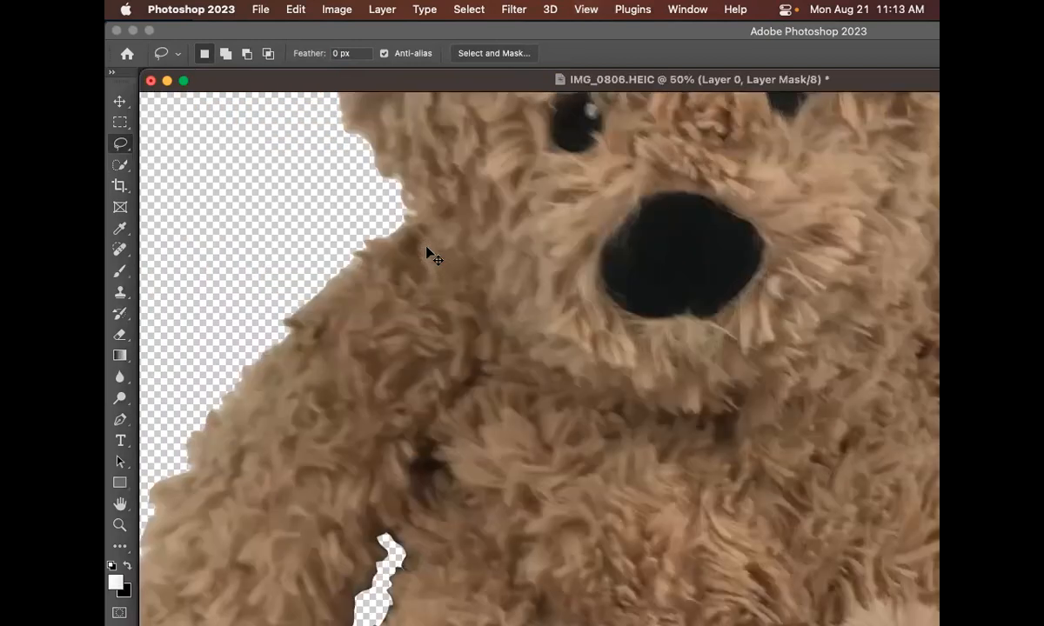
left_click_drag(624, 263, 617, 289)
left_click_drag(643, 334, 598, 282)
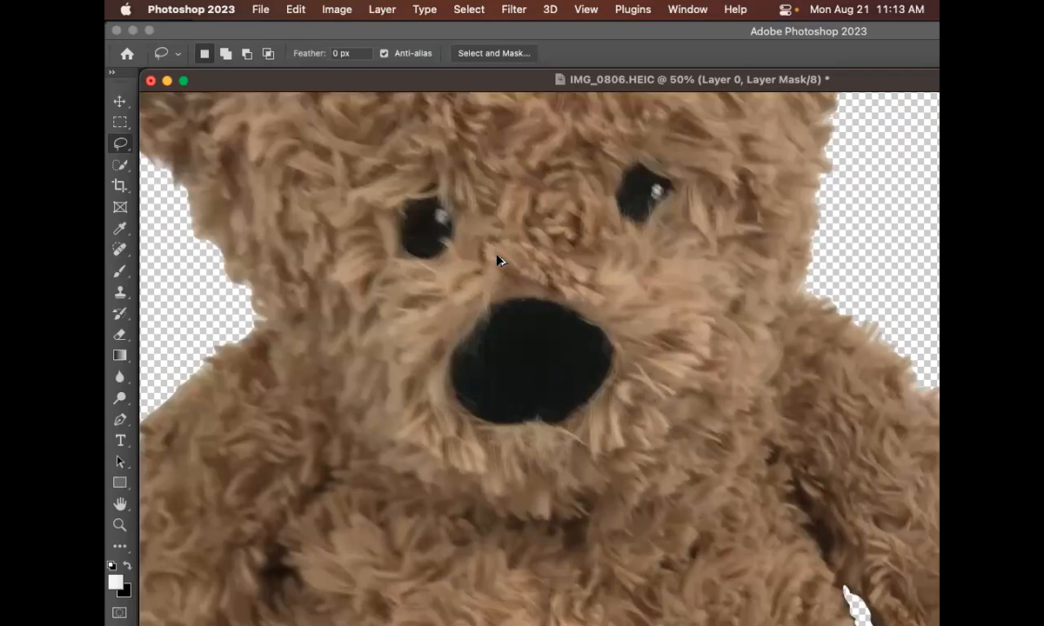
key("super+minus")
key("super+minus")
key("super+minus")
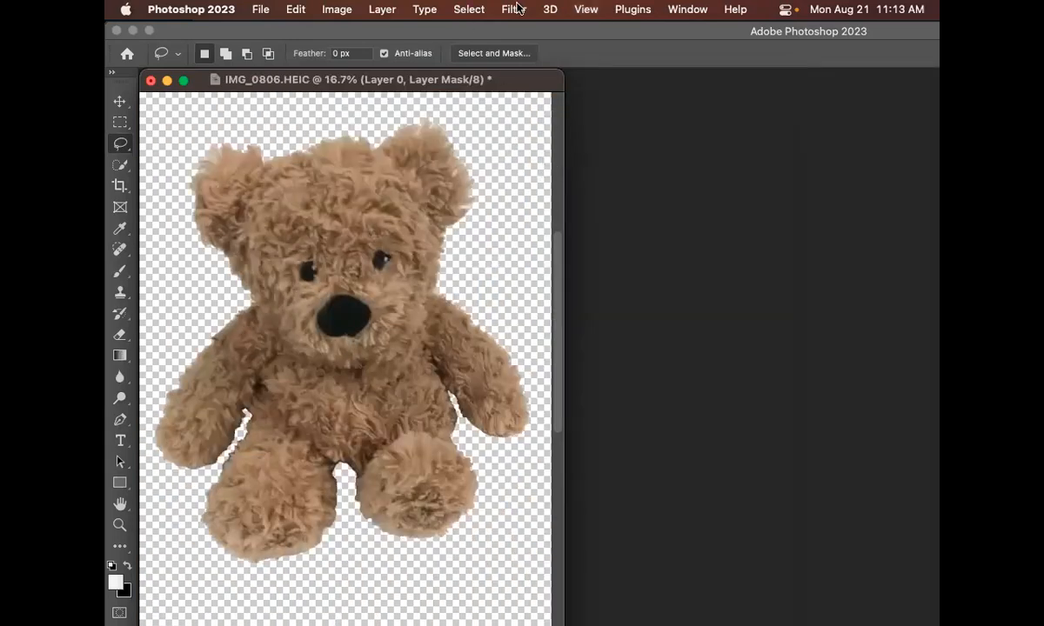
left_click_drag(274, 78, 389, 87)
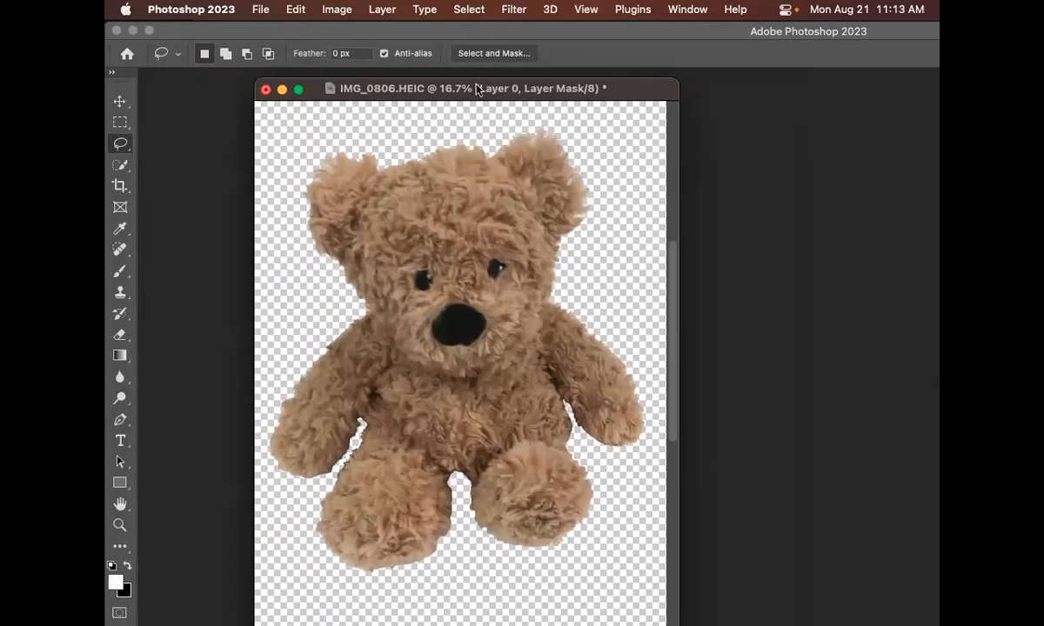
left_click(513, 8)
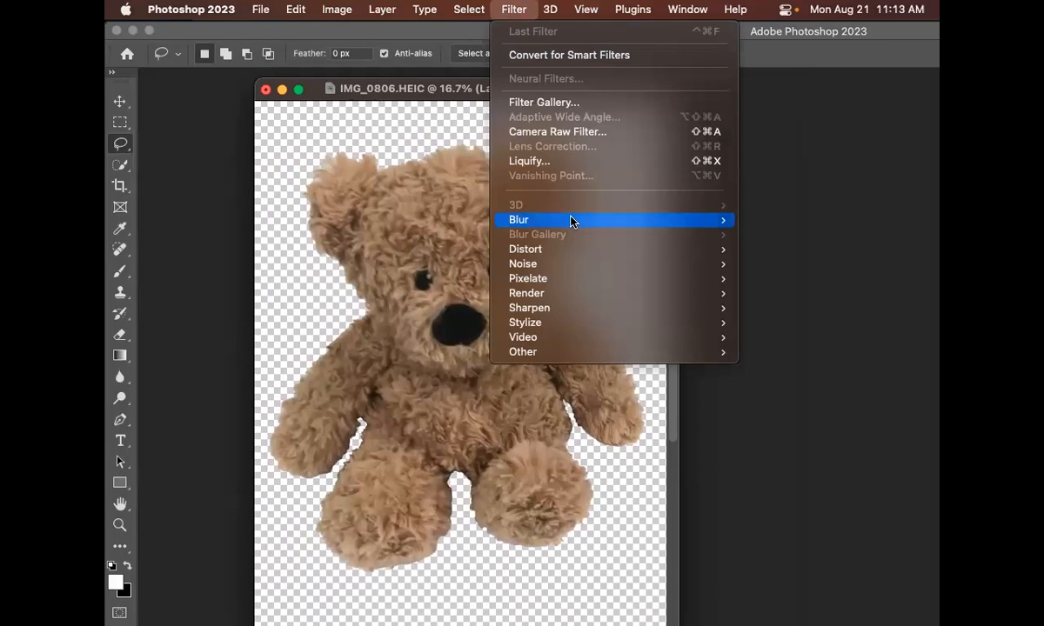
mouse_move(589, 312)
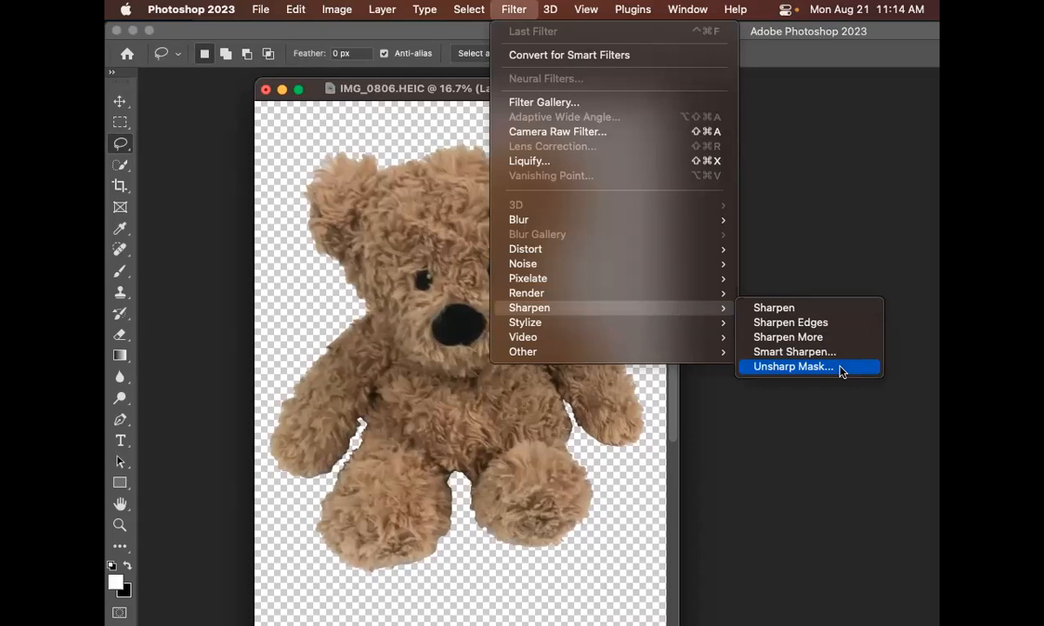
left_click(840, 367)
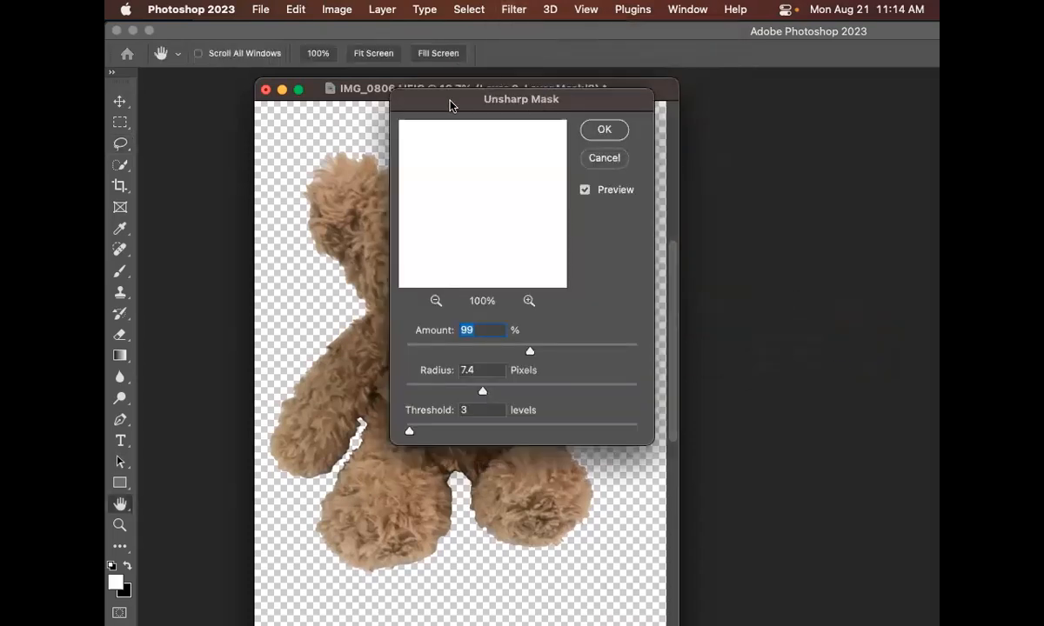
left_click_drag(449, 105, 624, 129)
key("super+plus")
key("super+plus")
key("super+plus")
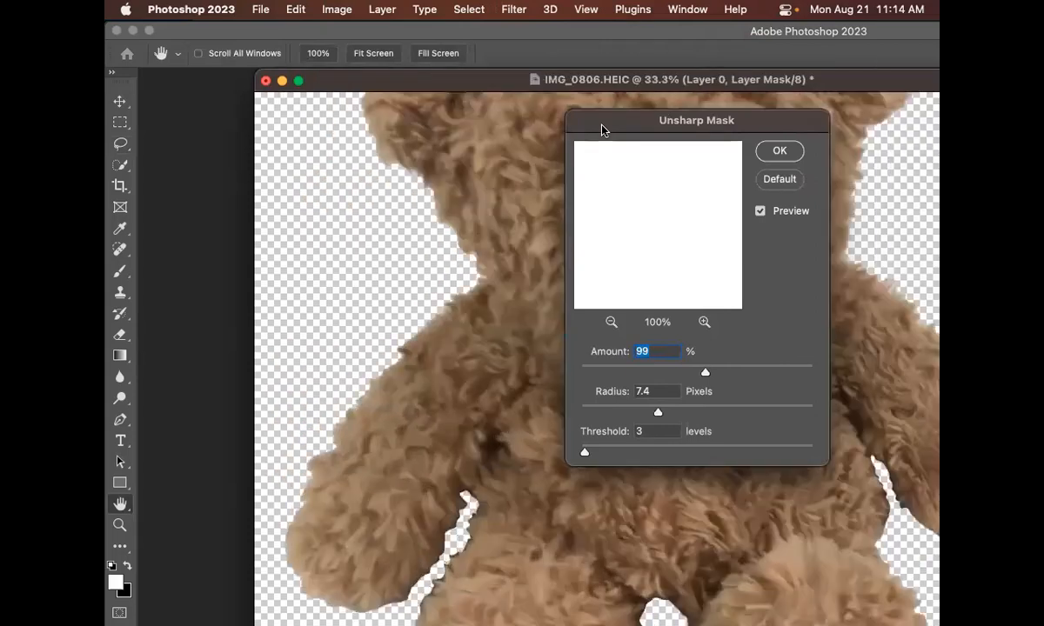
left_click_drag(496, 216, 369, 325)
left_click_drag(492, 233, 324, 267)
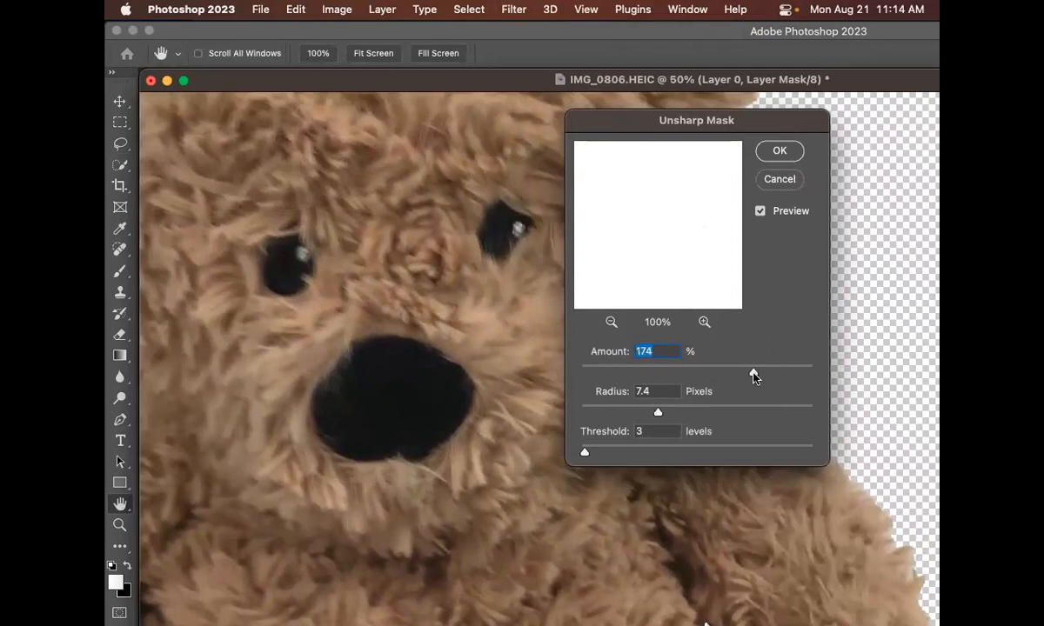
left_click(760, 211)
left_click(611, 322)
left_click(611, 323)
left_click(611, 322)
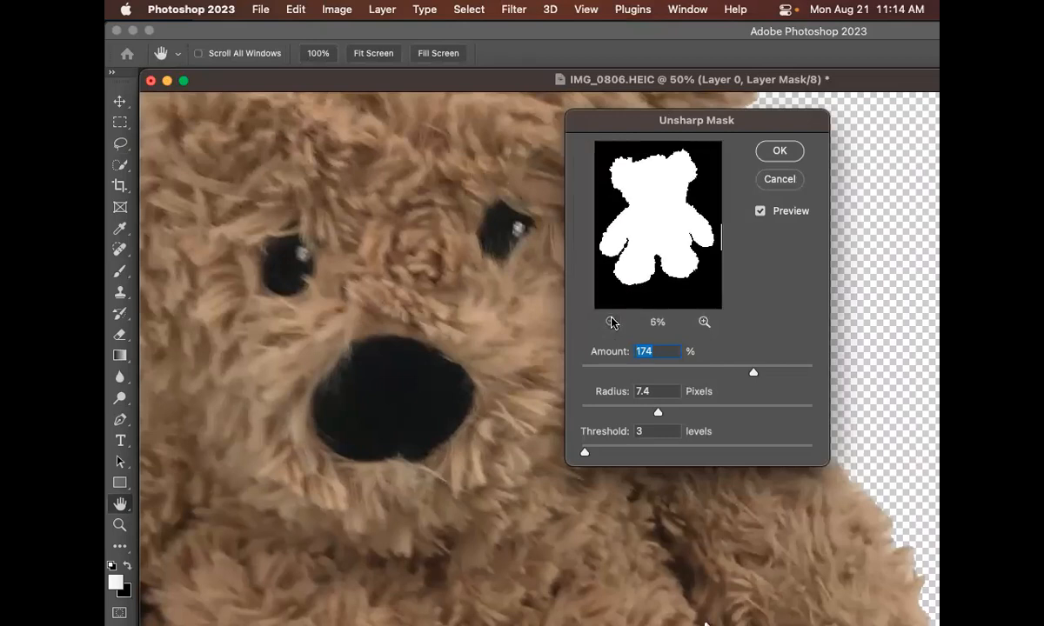
left_click(783, 178)
key("l")
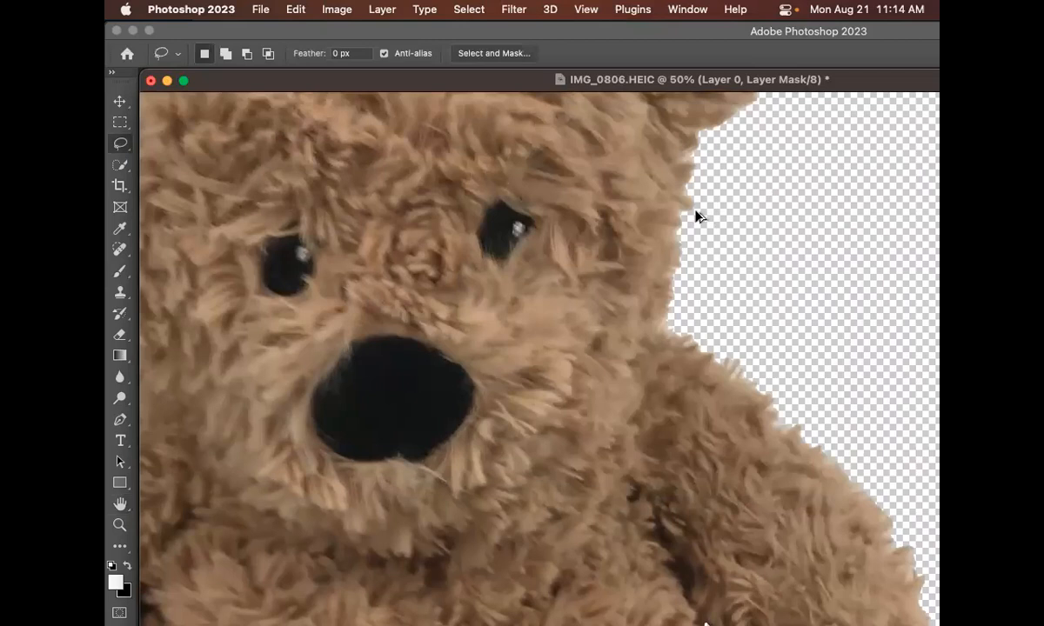
Return to the full bear in view and turn the Layers panel display back on
key("super+minus")
key("super+minus")
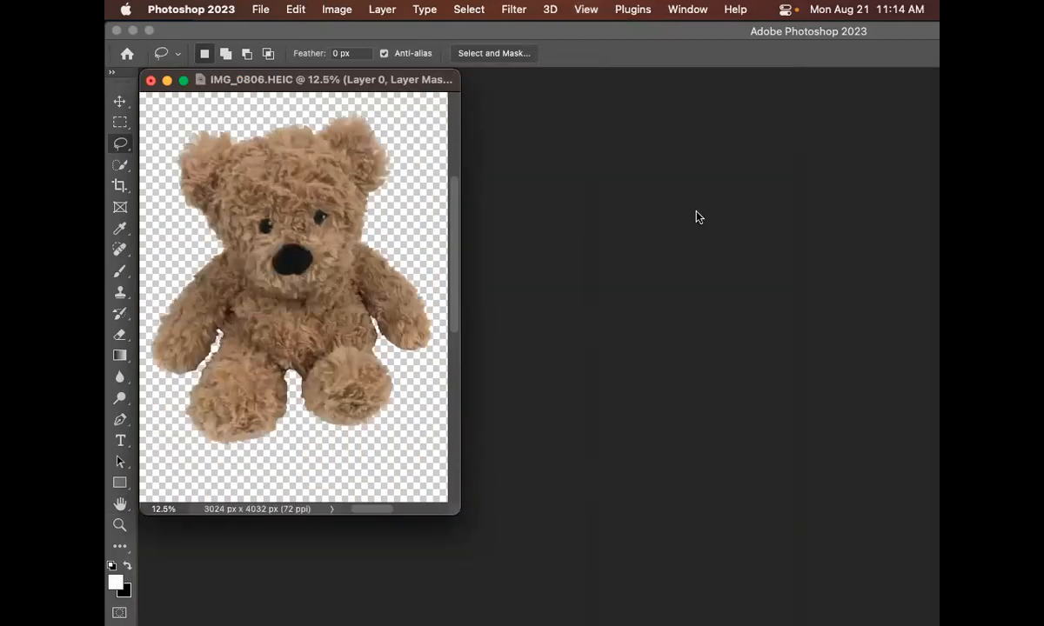
left_click(695, 10)
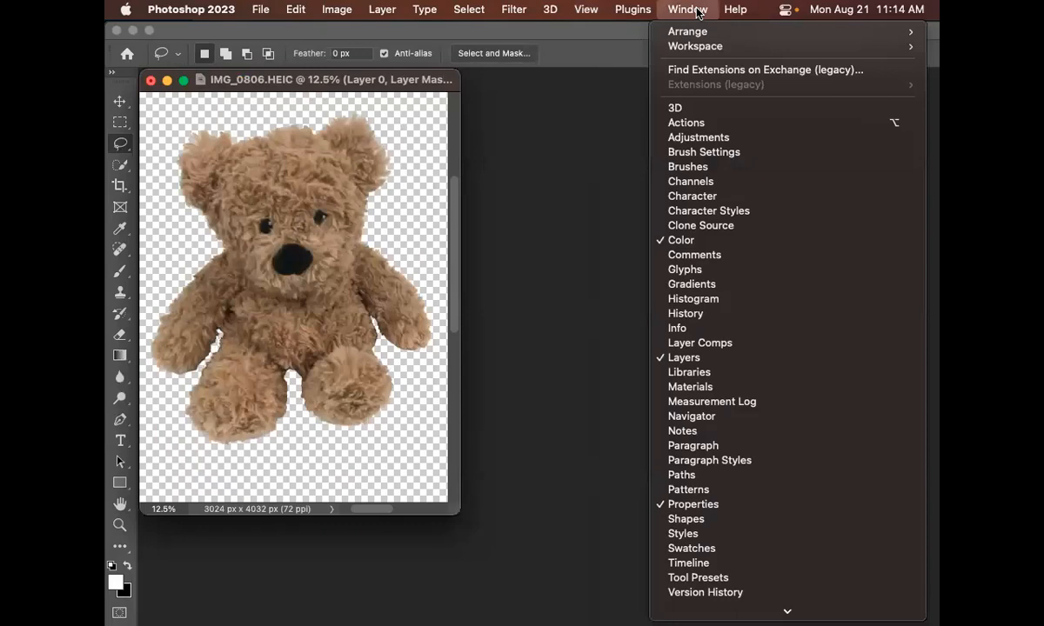
left_click(695, 357)
left_click(674, 10)
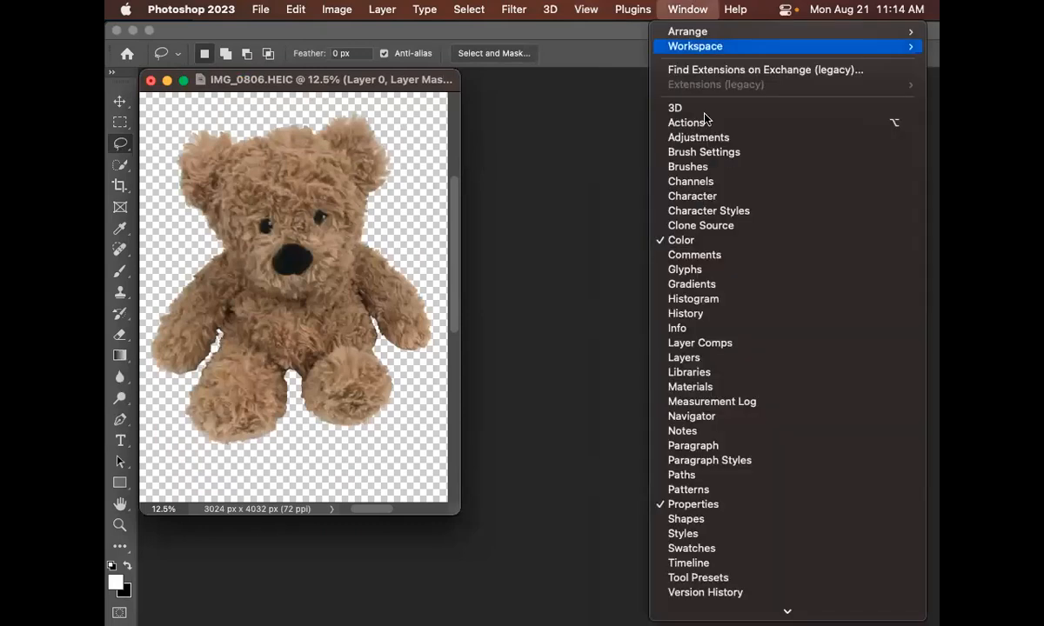
left_click(709, 357)
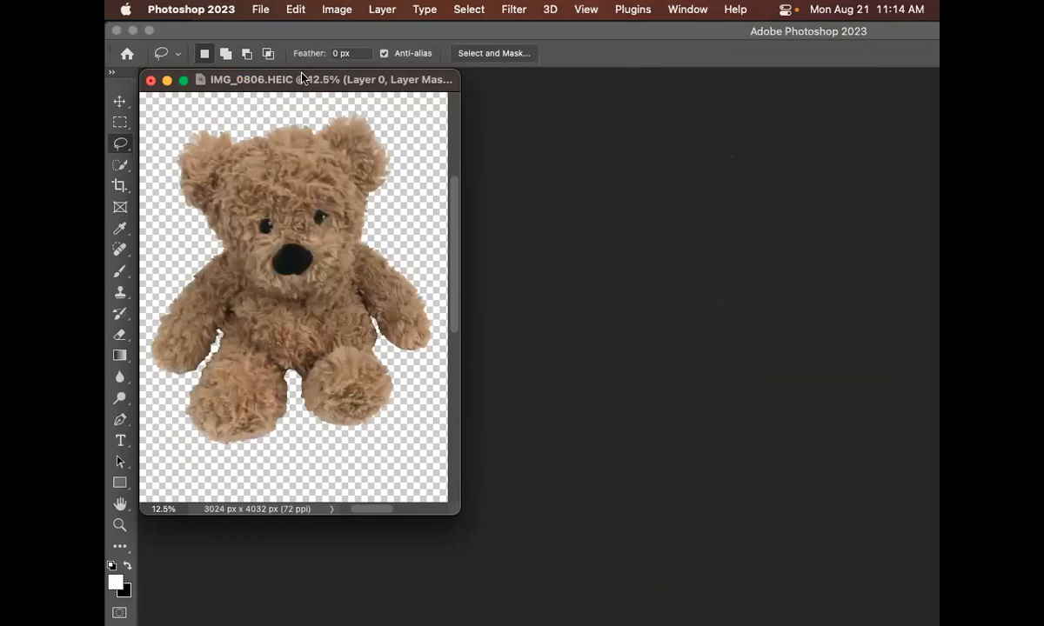
Rearrange the application and photo windows and bring the floating Layers panel into reach beside the bear
left_click_drag(179, 78, 354, 179)
left_click(382, 13)
left_click(318, 35)
left_click_drag(327, 26, 293, 8)
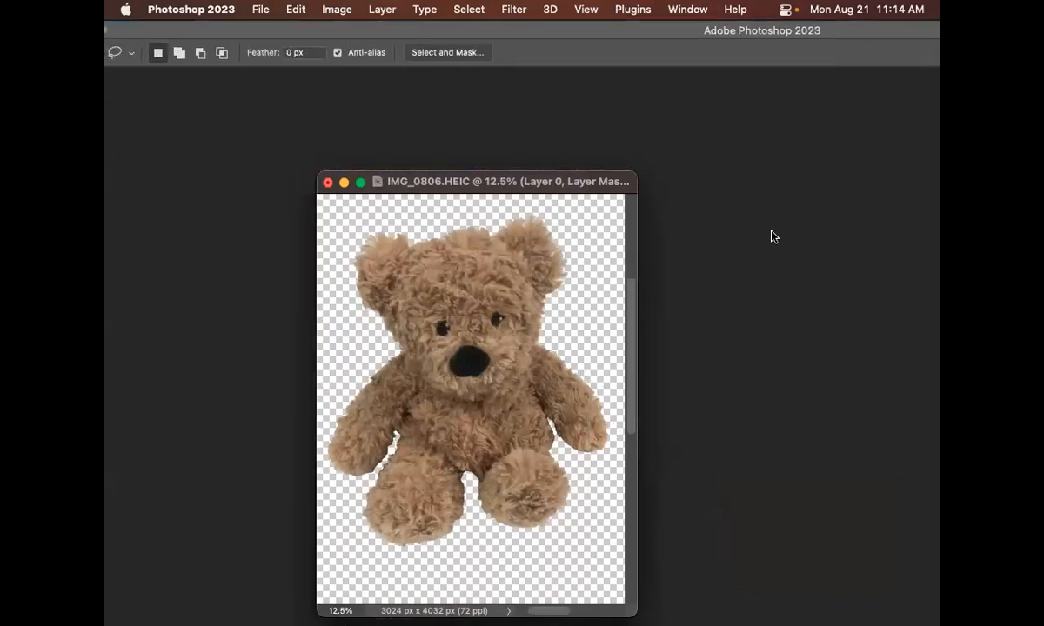
left_click_drag(846, 32, 496, 96)
left_click(843, 174)
left_click_drag(846, 98, 788, 71)
left_click_drag(768, 513, 574, 183)
double_click(345, 67)
left_click_drag(524, 58, 763, 50)
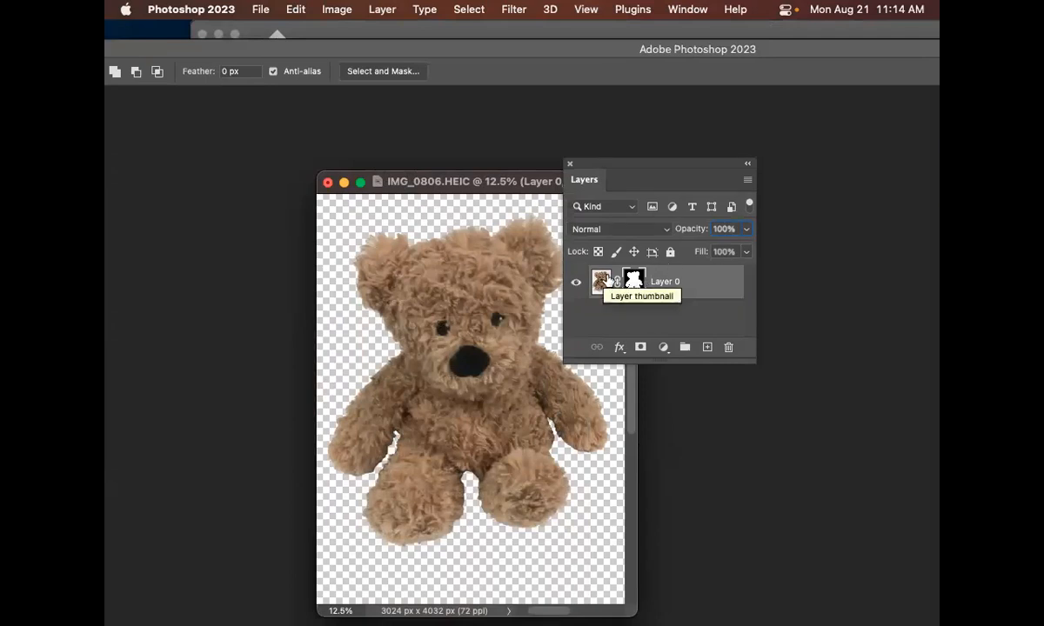
Target Layer 0's image instead of its layer mask, and uncover the bear's face for close viewing
left_click(603, 281)
left_click(634, 281)
left_click(600, 283)
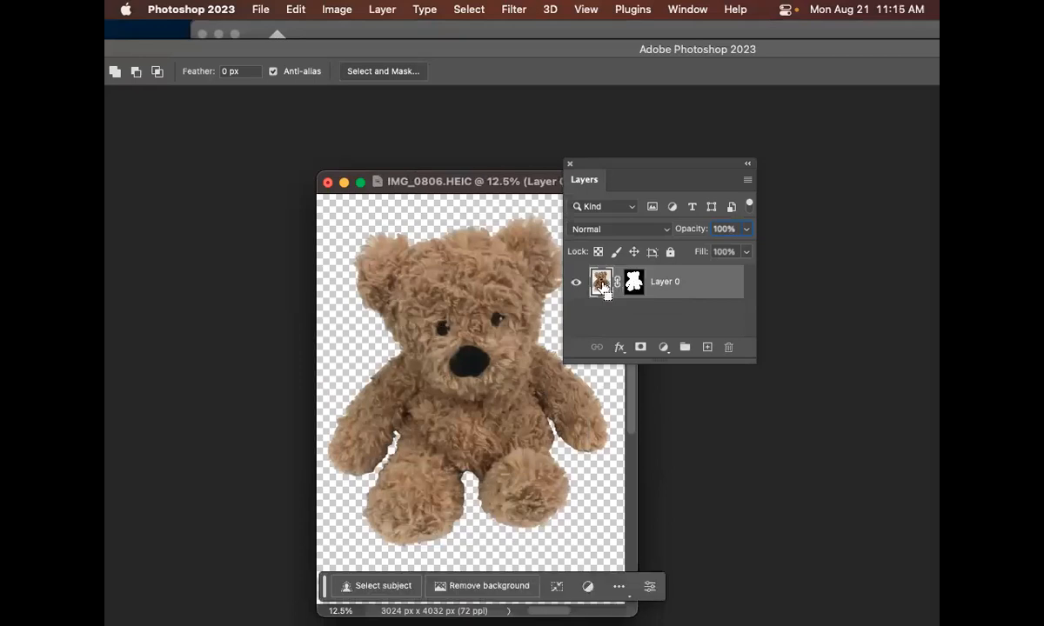
key("super+plus")
key("super+plus")
key("super+plus")
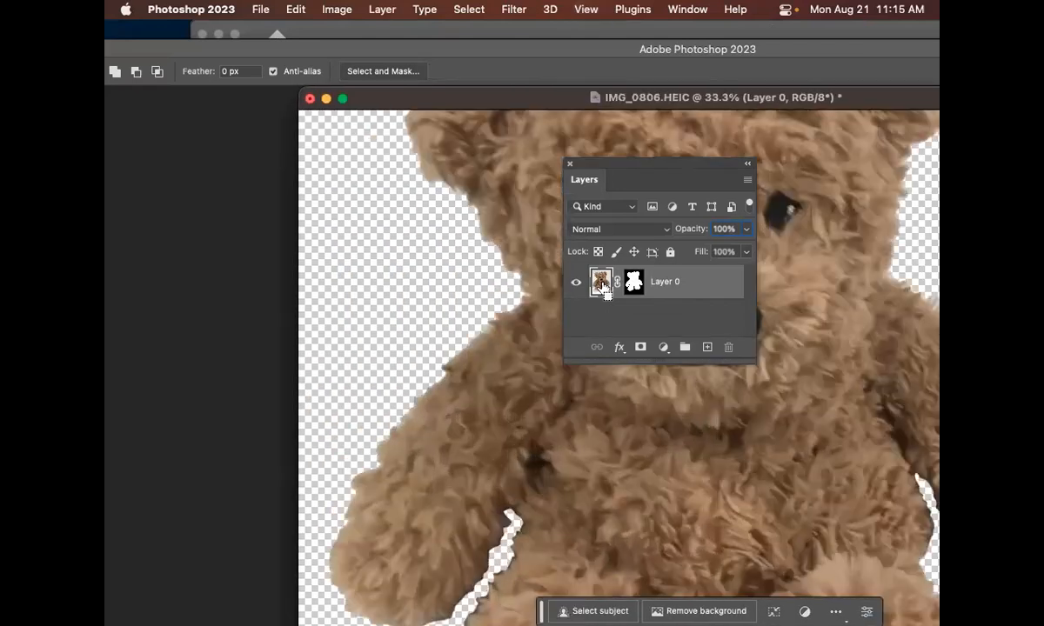
left_click_drag(533, 240, 494, 256)
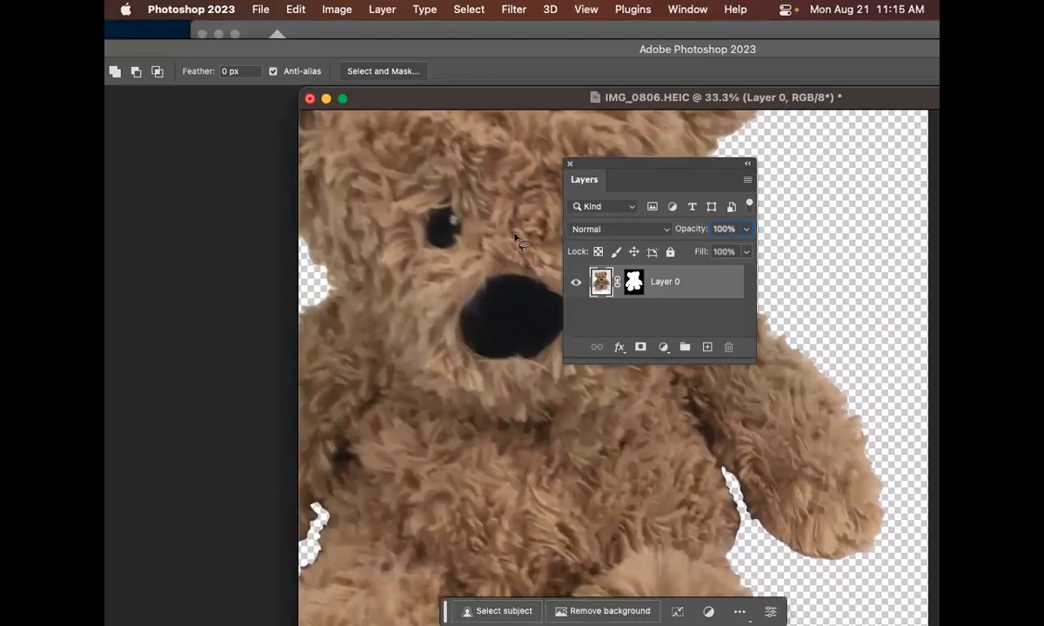
left_click_drag(641, 180, 730, 173)
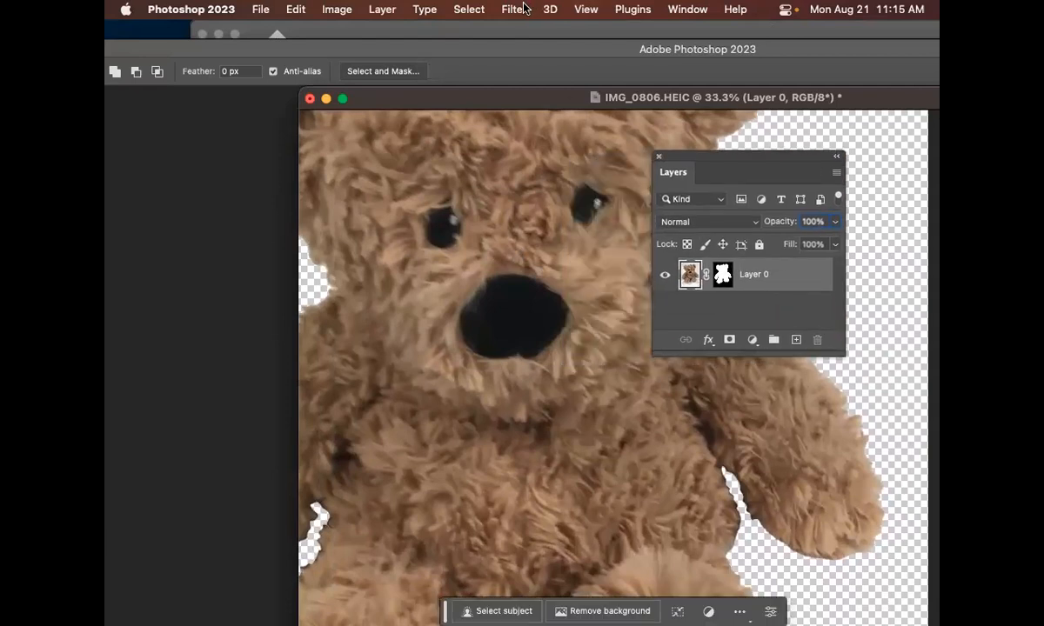
Set up an Unsharp Mask filter on the bear image with Amount 187% and Radius 8.0 pixels
left_click(494, 9)
mouse_move(546, 294)
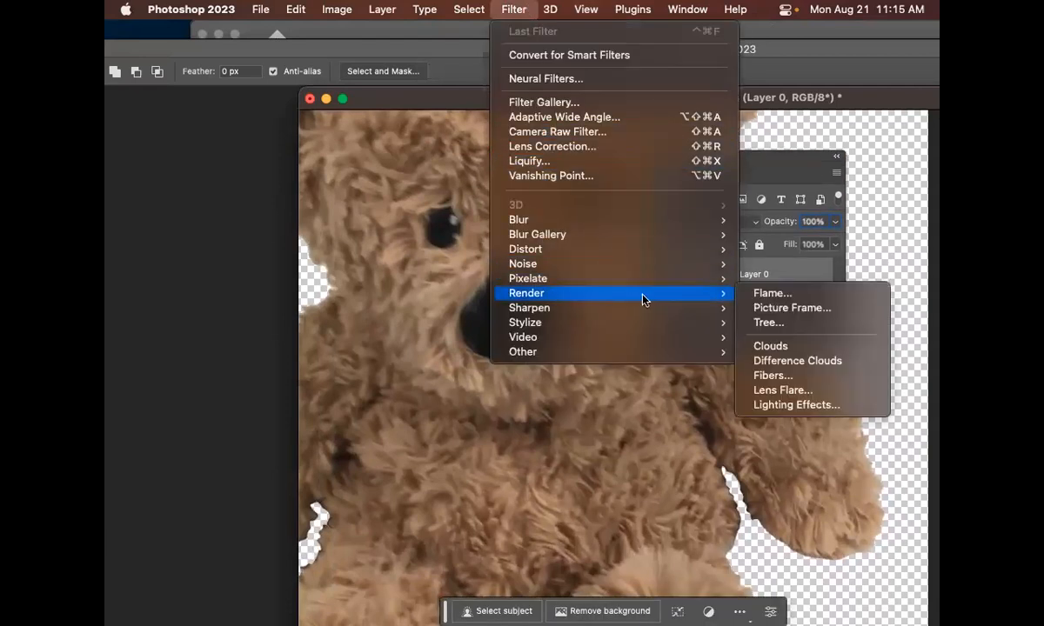
mouse_move(687, 309)
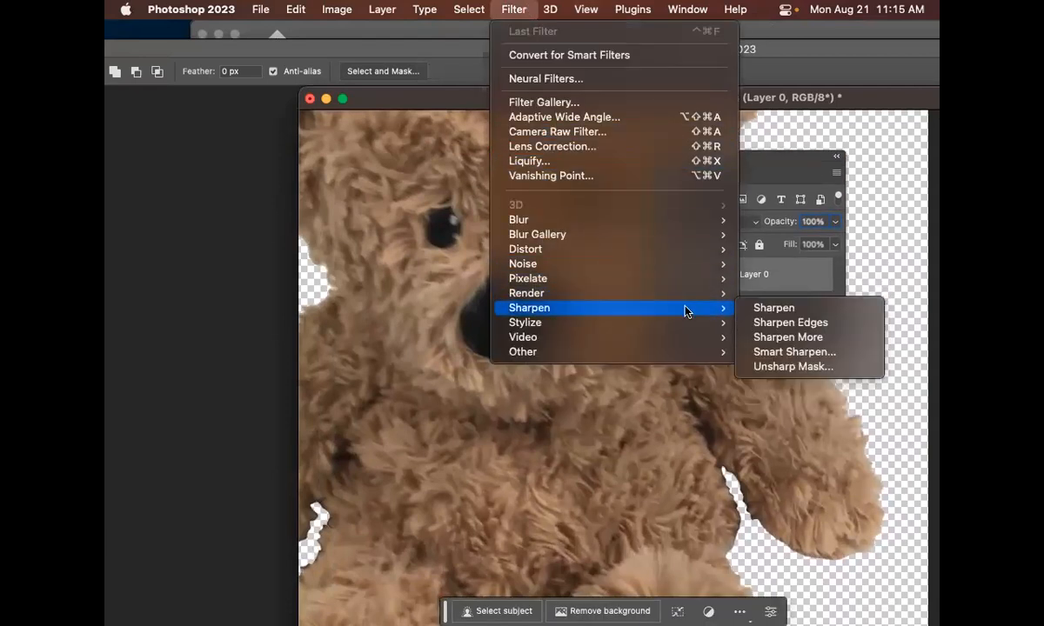
left_click(792, 365)
left_click_drag(681, 121, 710, 134)
key("super+plus")
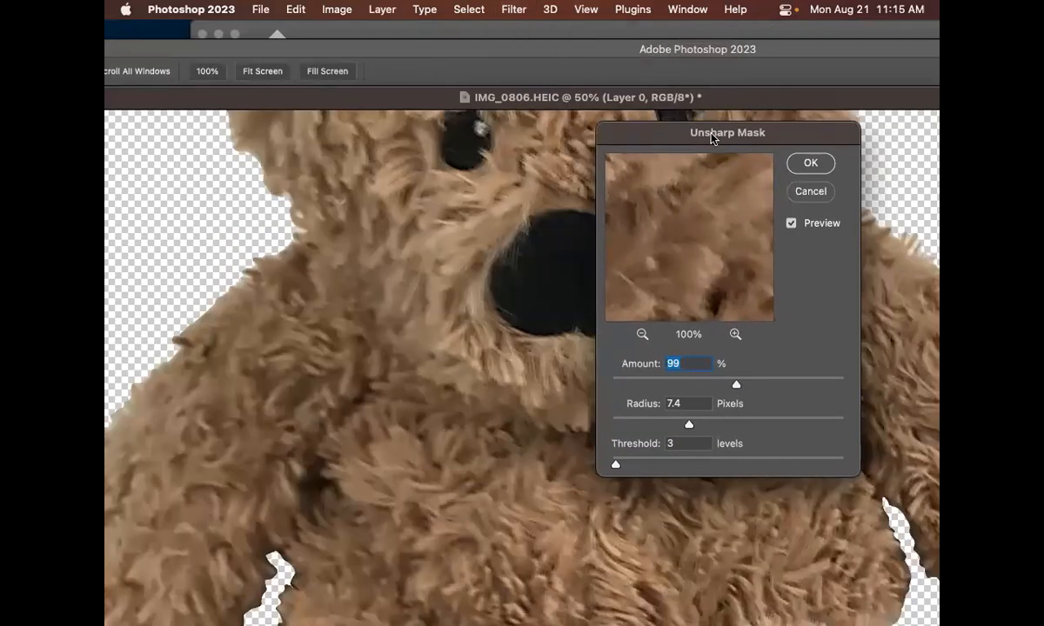
left_click_drag(567, 269, 503, 382)
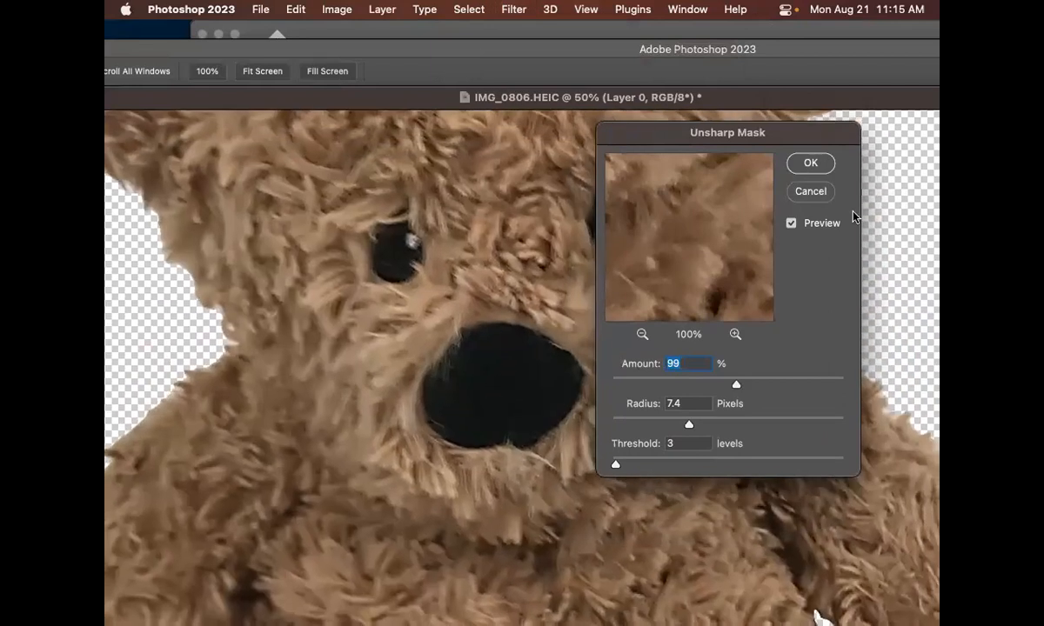
left_click(792, 224)
left_click(791, 224)
left_click_drag(771, 385, 783, 384)
left_click(718, 425)
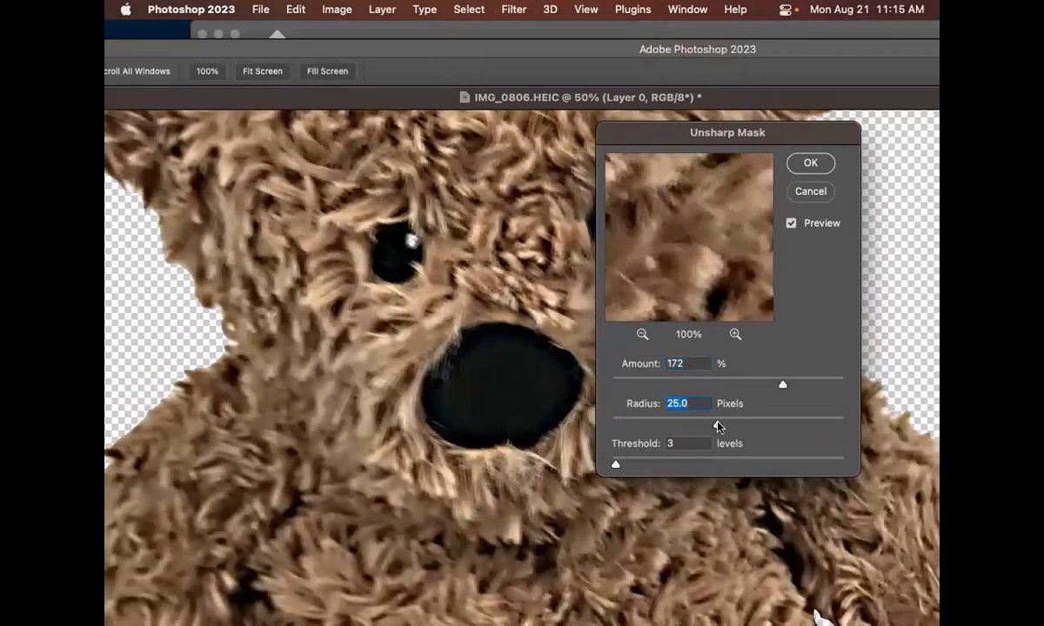
left_click_drag(714, 426, 691, 425)
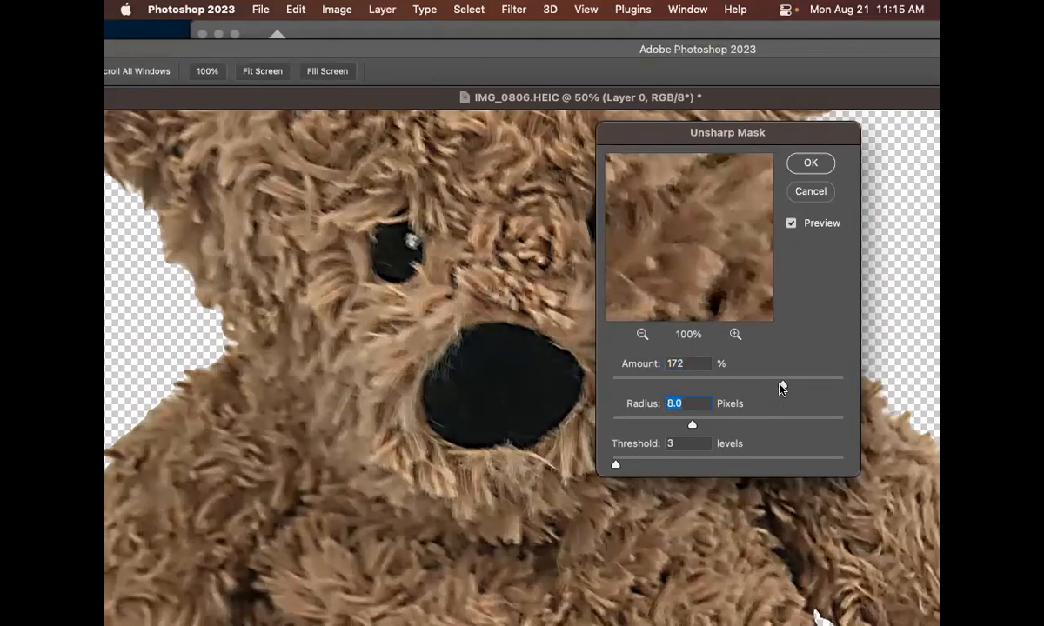
left_click_drag(791, 388, 794, 388)
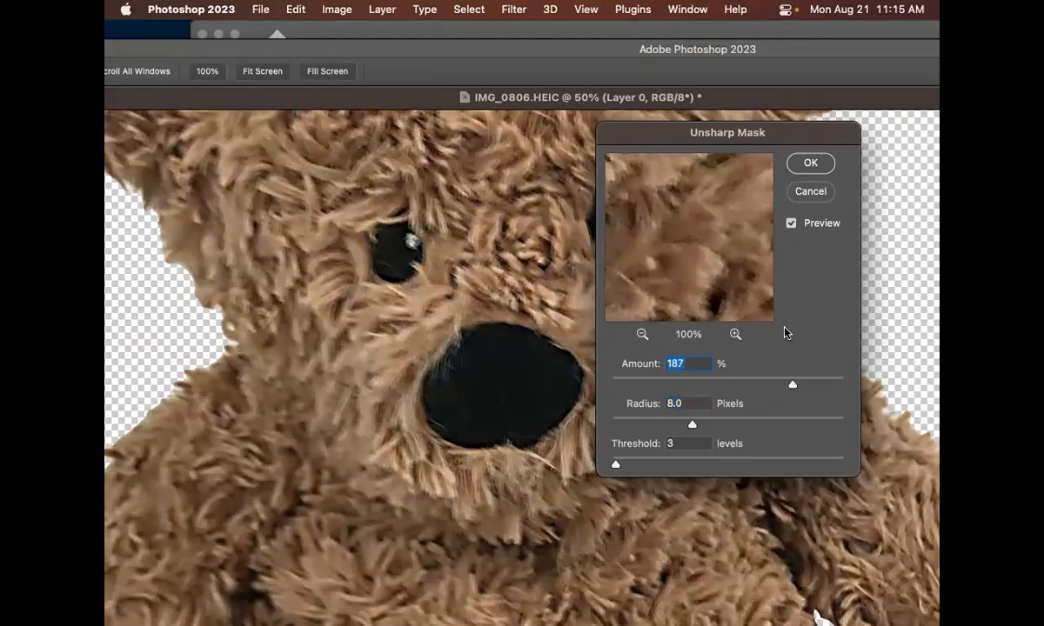
Compare the bear with and without the sharpening preview, check the full bear, and apply the Unsharp Mask
left_click(791, 224)
left_click(792, 225)
left_click(791, 225)
left_click(790, 224)
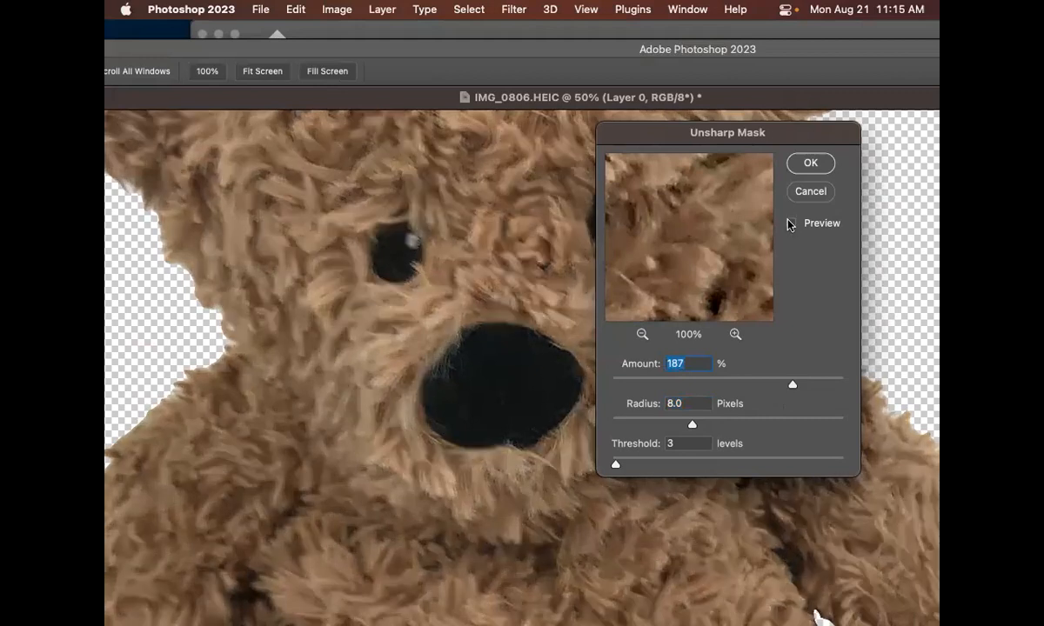
left_click(791, 224)
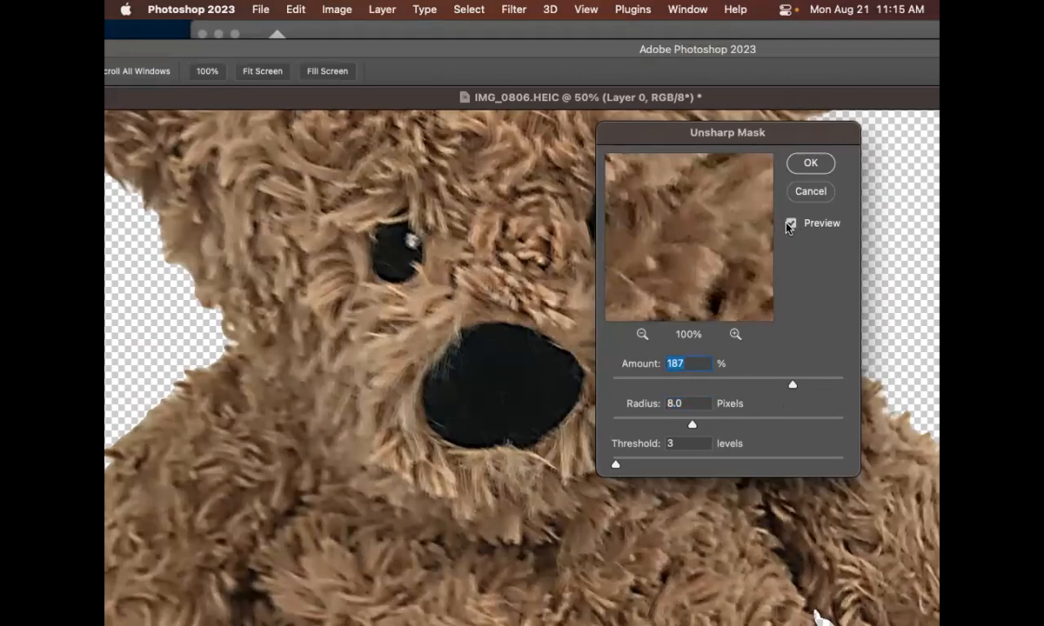
key("super+minus")
key("super+minus")
key("super+minus")
key("super+minus")
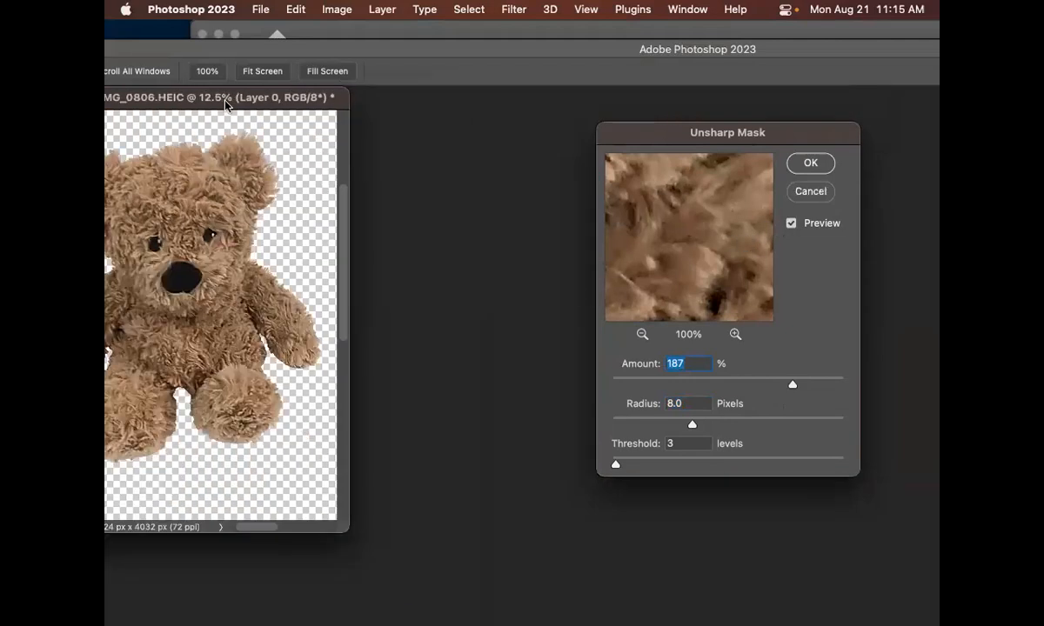
left_click_drag(169, 93, 367, 96)
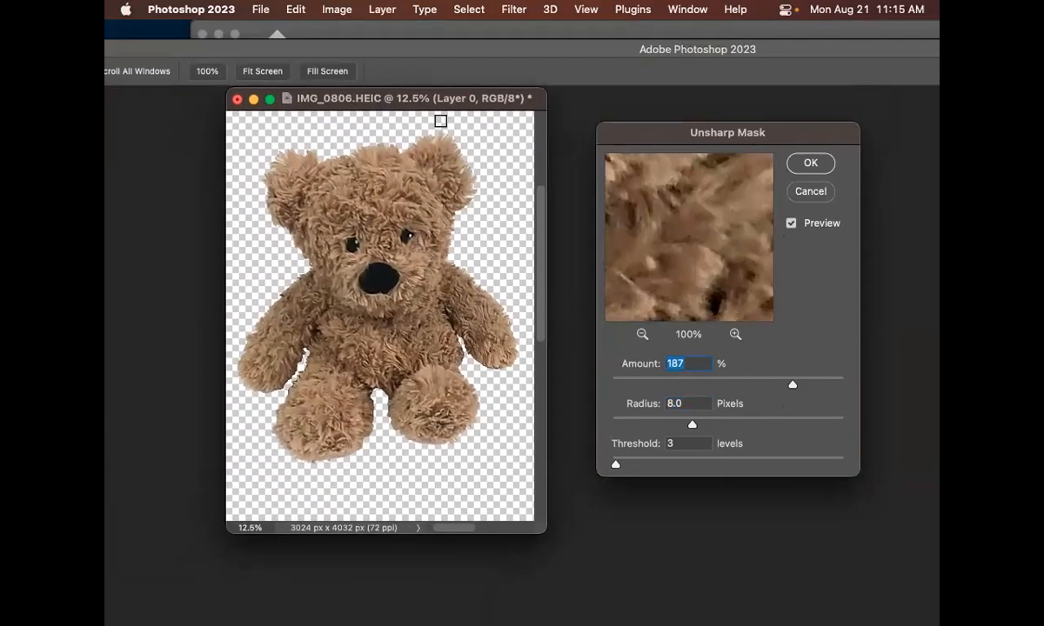
left_click(808, 165)
Save the cutout in Photoshop format as fuzzybear.psd in the Adobe Illustrator stuff folder
key("super+shift+s")
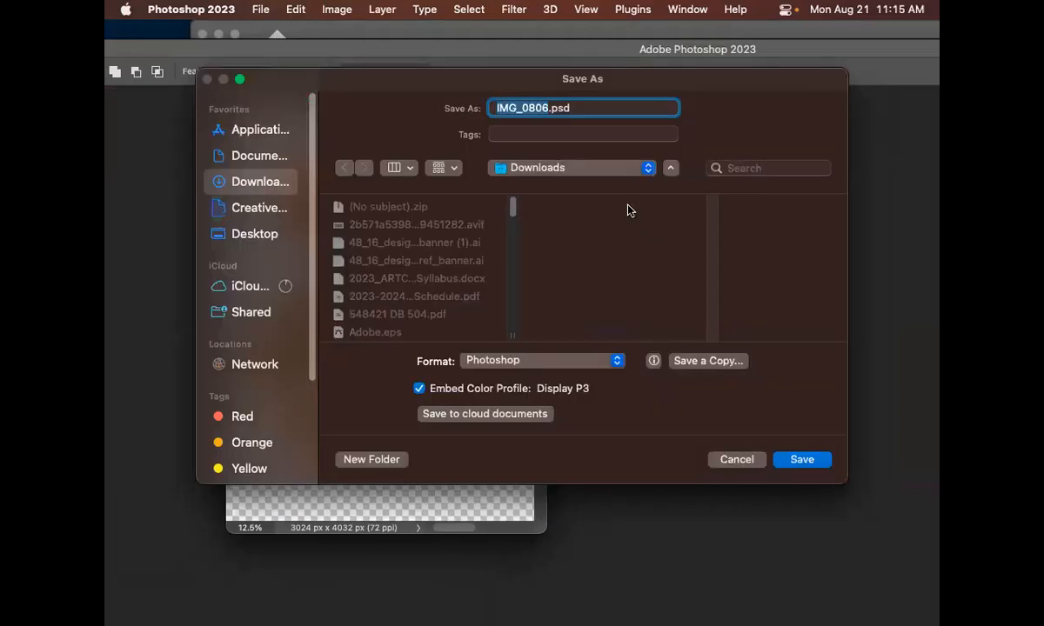
left_click(562, 170)
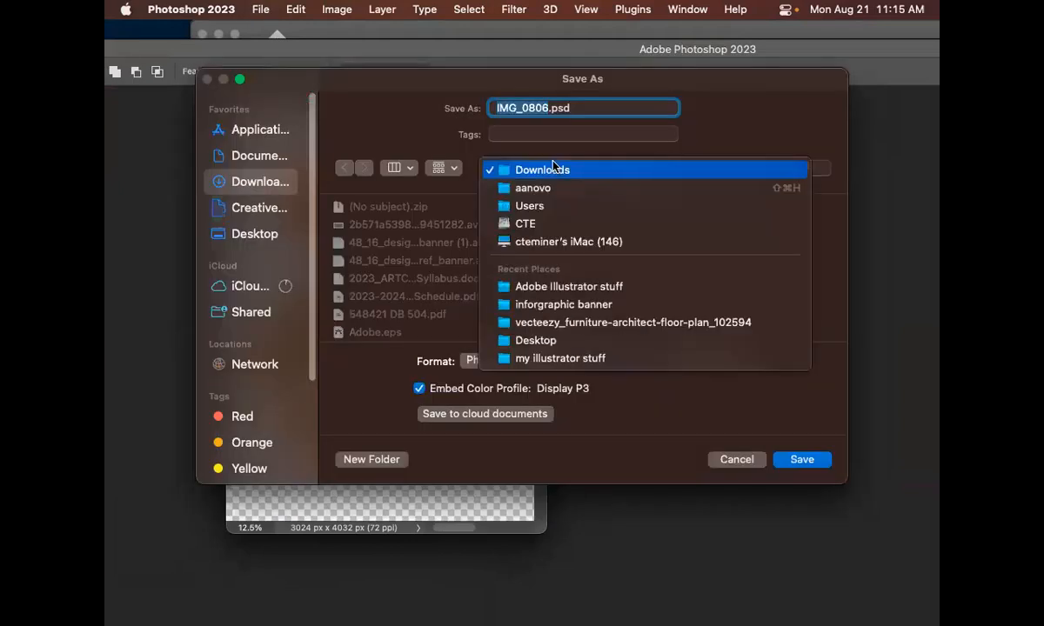
left_click(568, 288)
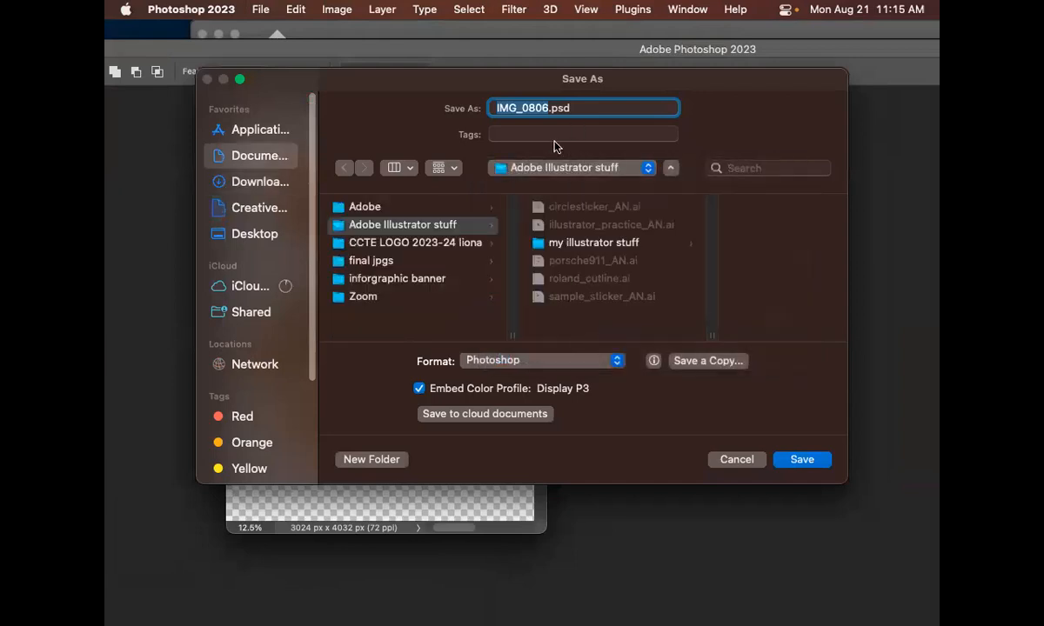
type("fuzzybera")
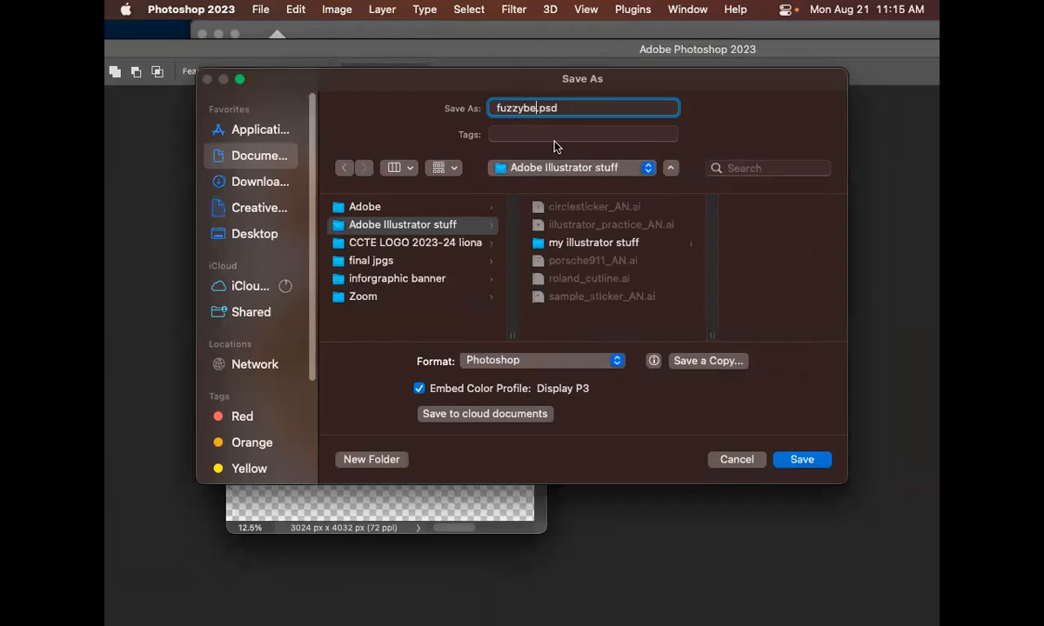
type("_")
key("BackSpace")
key("BackSpace")
key("BackSpace")
type("ar")
left_click(802, 459)
left_click(907, 366)
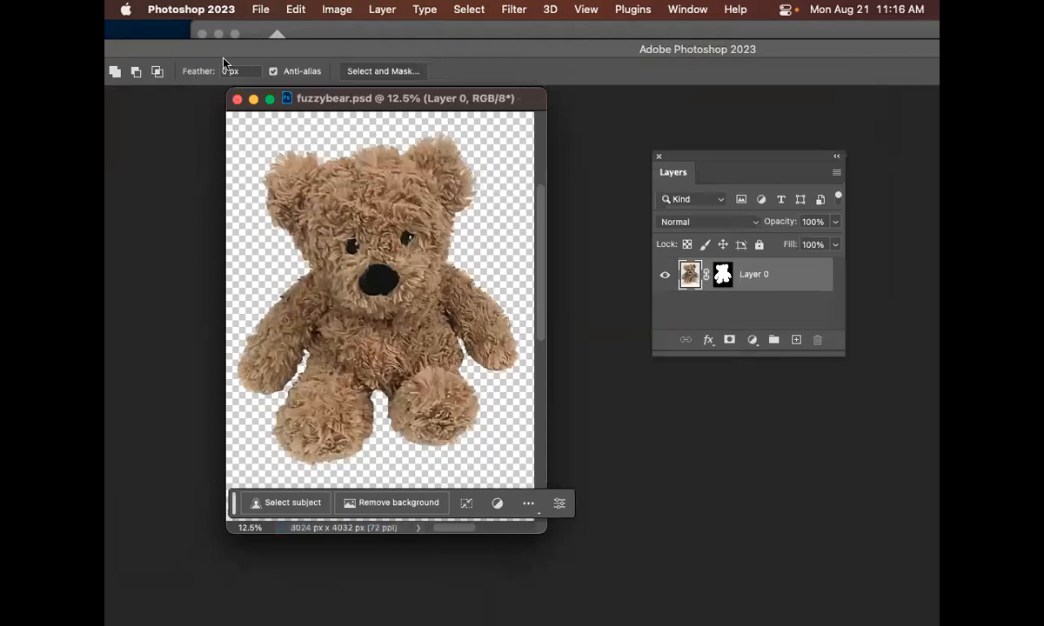
Minimize the fuzzybear.psd window and switch to sample_sticker_AN.ai in Illustrator
left_click_drag(209, 57, 610, 190)
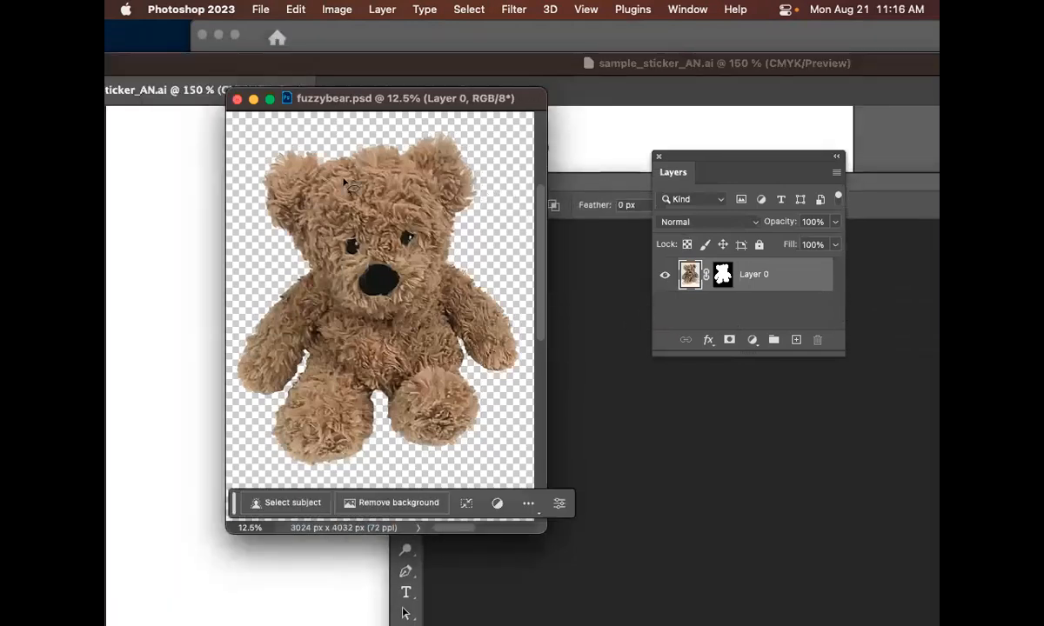
left_click(254, 99)
left_click(256, 105)
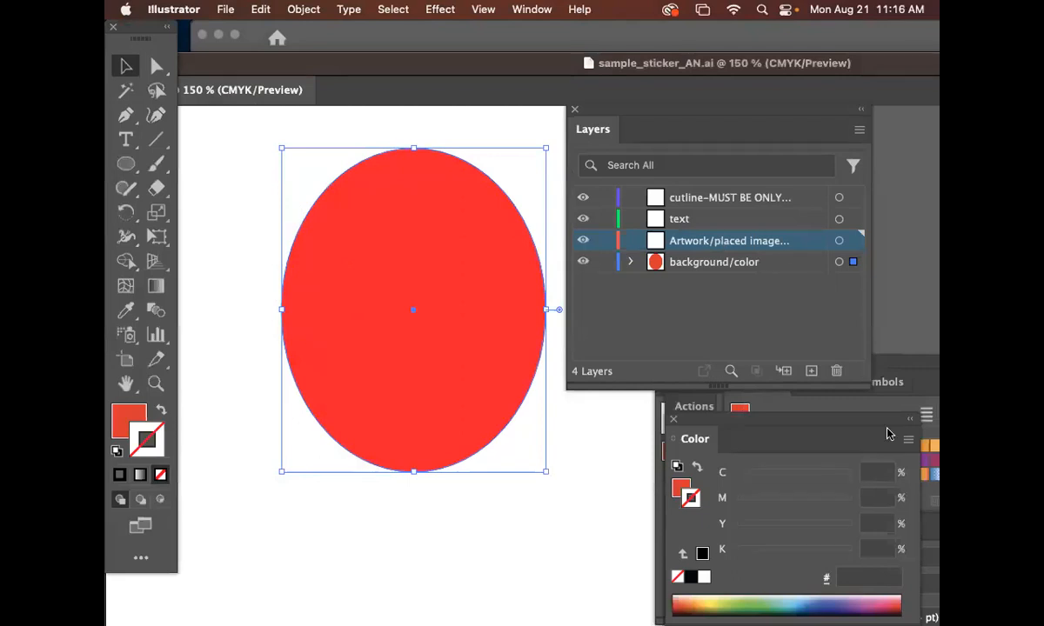
Place fuzzybear.psd as a linked image on the Artwork/placed image/photo layer, over the red oval
left_click_drag(869, 388, 922, 388)
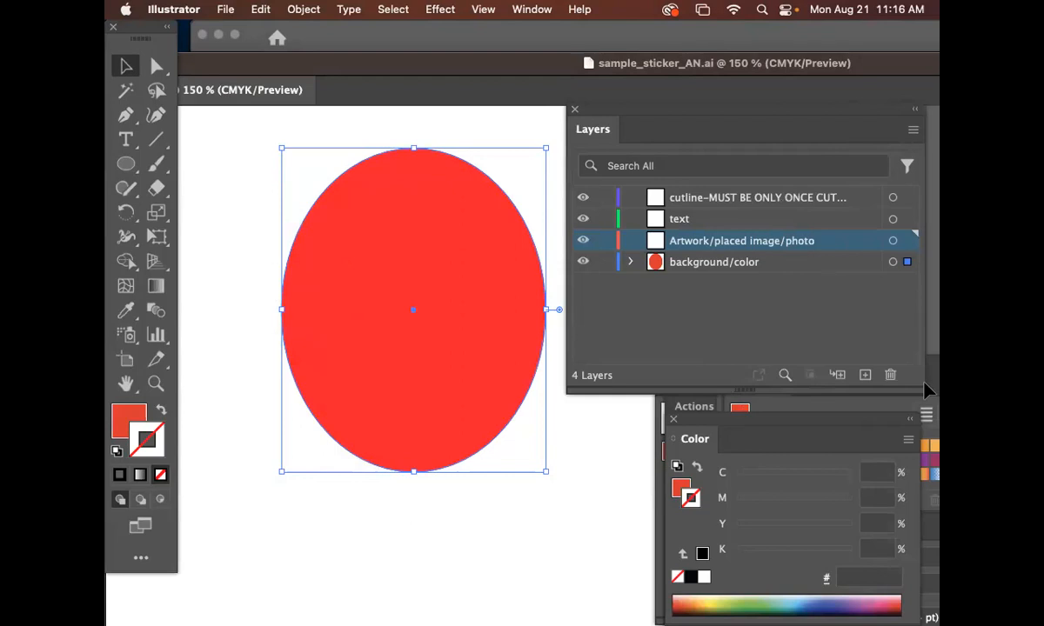
key("super")
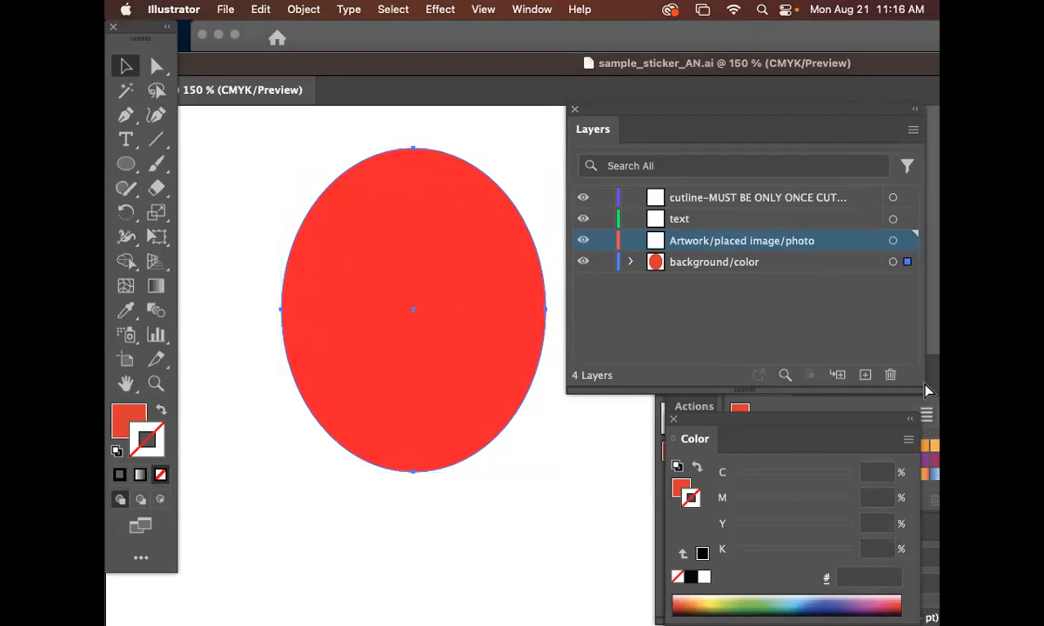
key("super+shift+p")
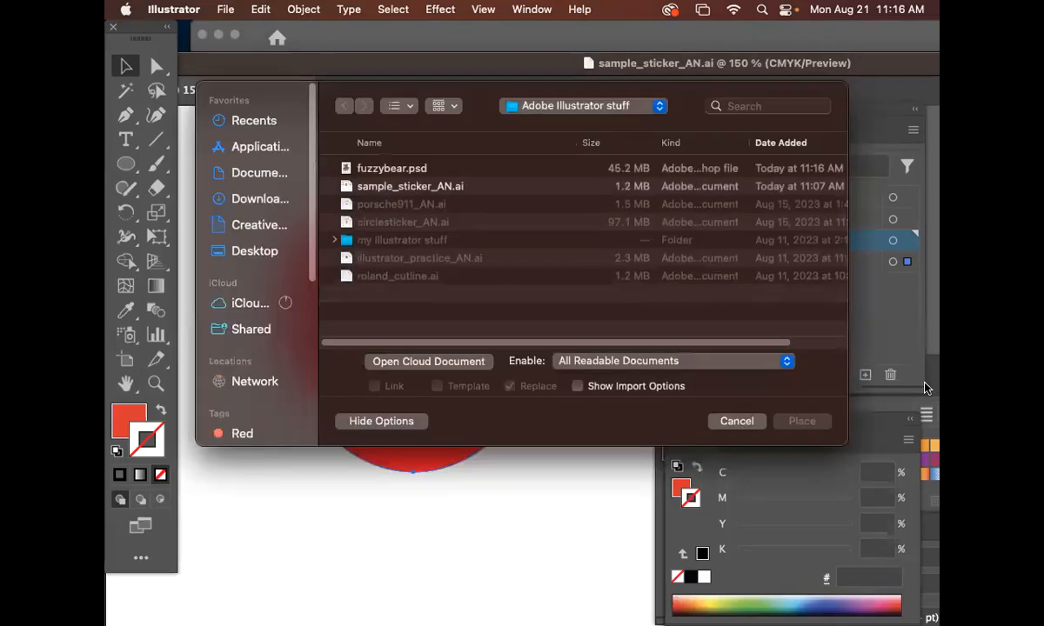
left_click(400, 171)
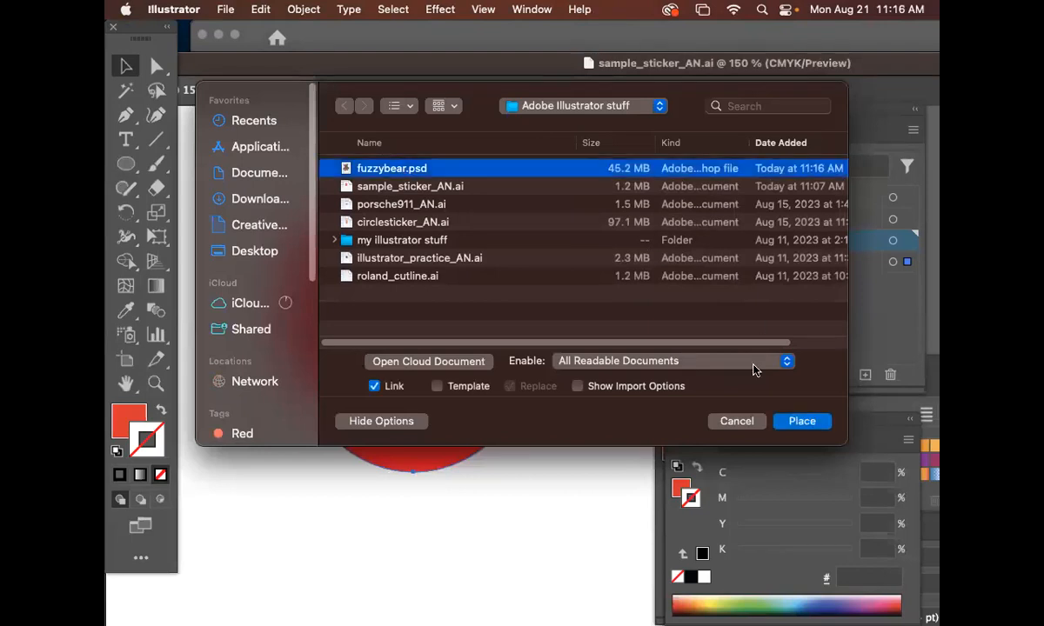
left_click(800, 422)
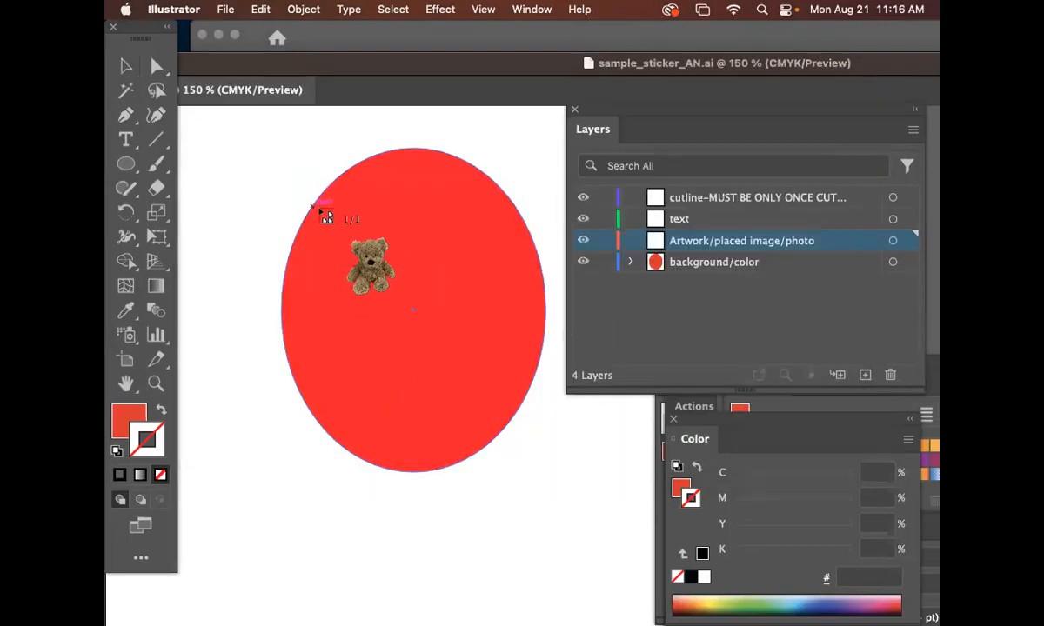
left_click(403, 305)
Scale up the placed bear and center it on the red oval
mouse_move(404, 305)
left_mouse_down()
mouse_move(429, 302)
mouse_move(415, 300)
left_mouse_up()
left_click_drag(497, 420, 516, 447)
mouse_move(410, 302)
left_mouse_down()
mouse_move(325, 302)
mouse_move(417, 312)
left_mouse_up()
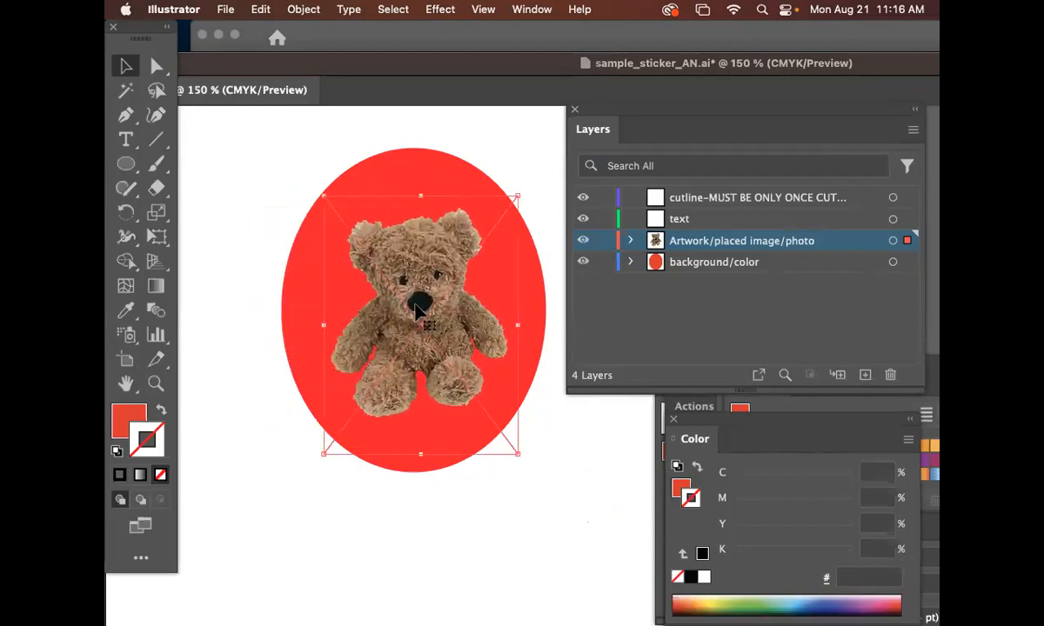
Start an Outer Glow effect on the bear with the blending mode set to Normal
key("super+equal")
scroll(415, 312, "down", 6)
scroll(416, 312, "right", 6)
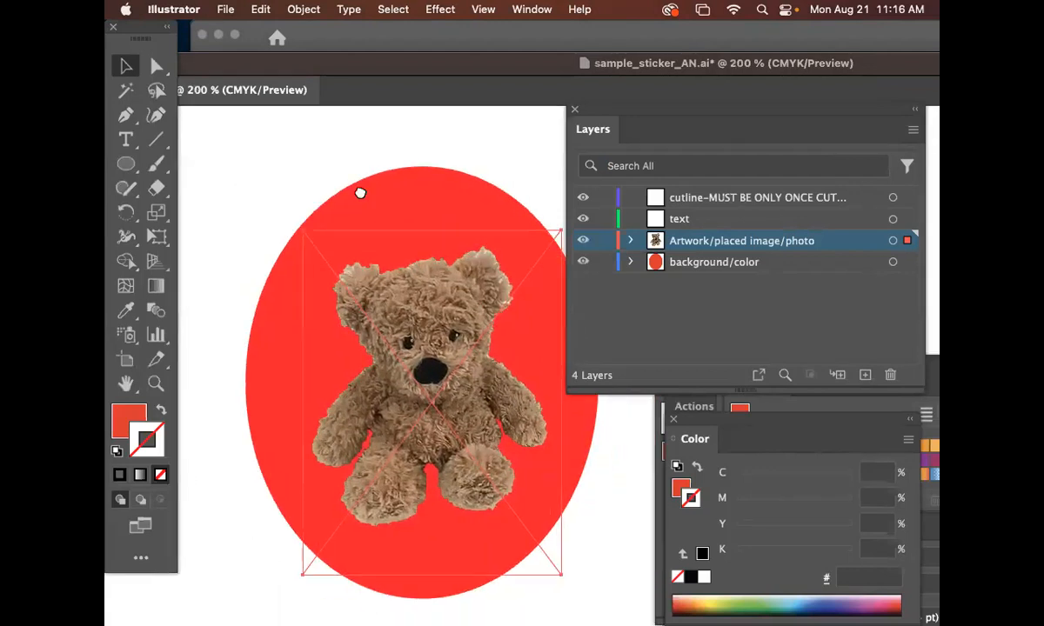
left_click(440, 9)
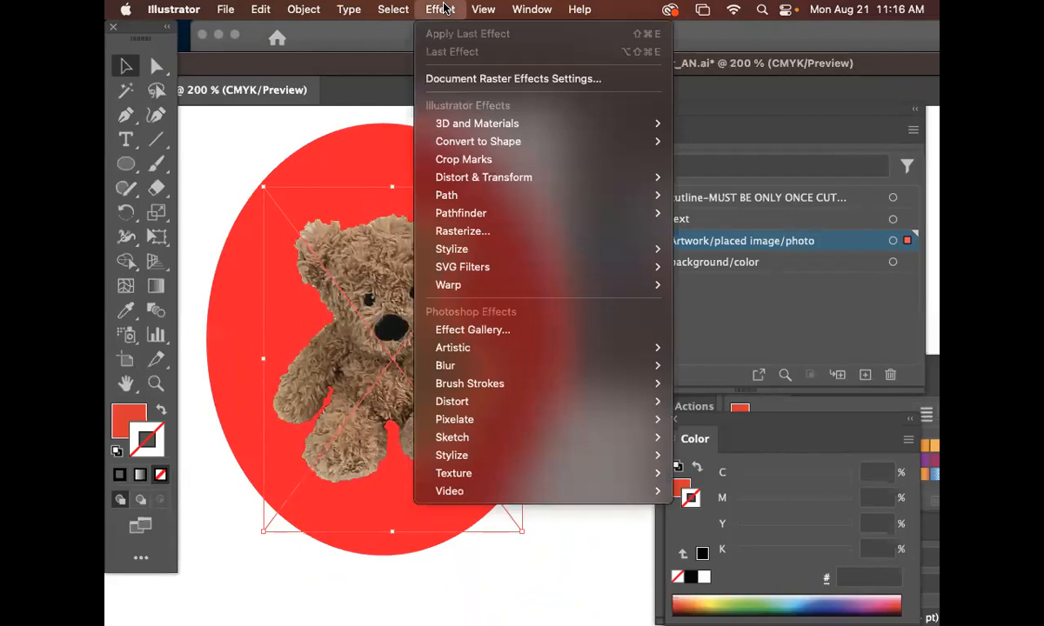
mouse_move(470, 7)
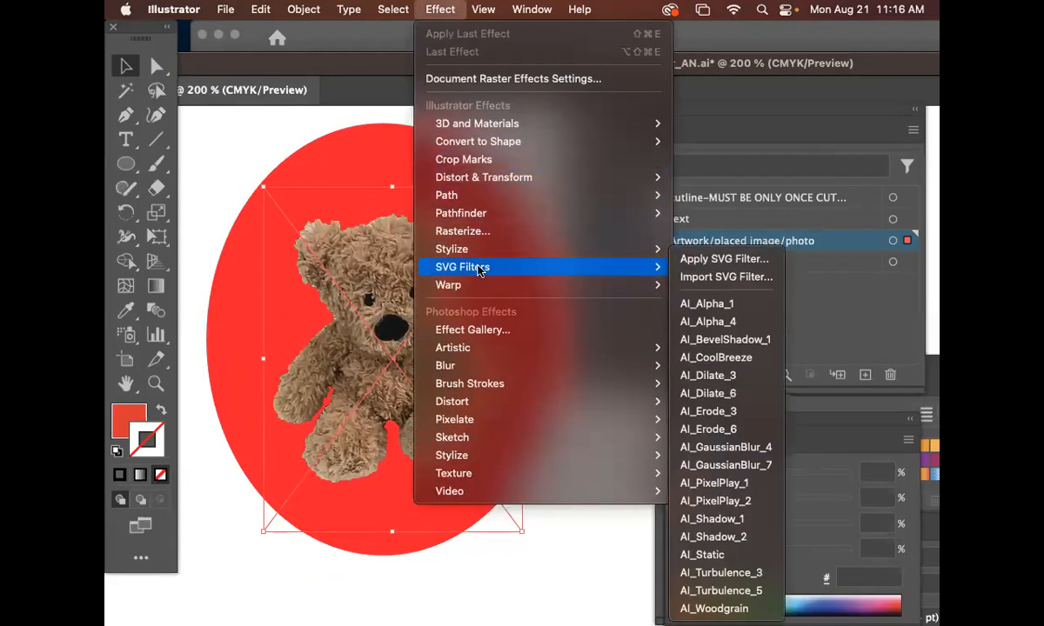
mouse_move(480, 251)
left_click(720, 303)
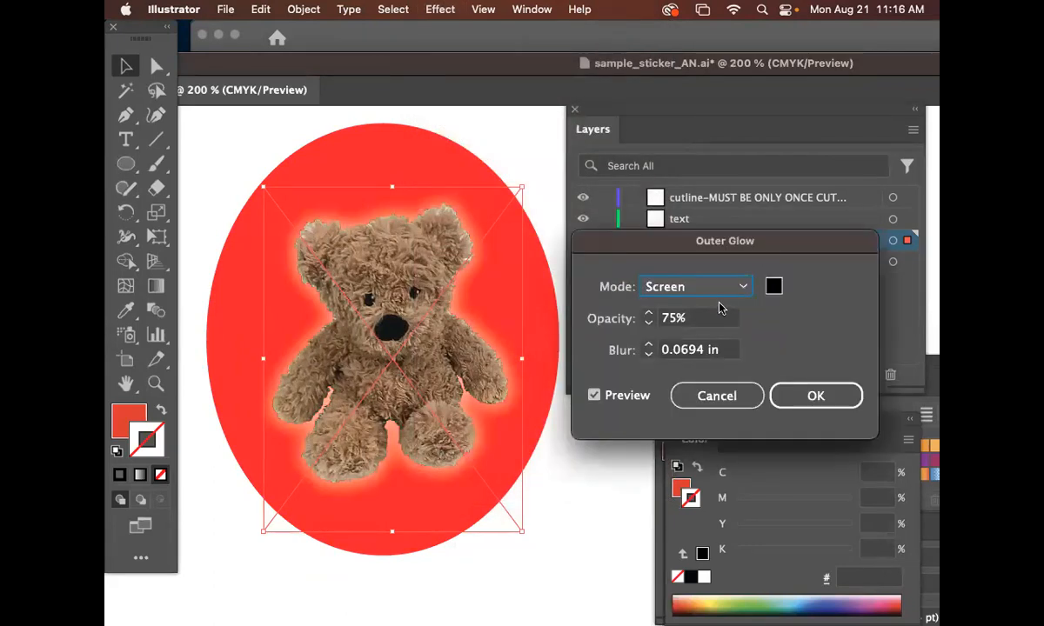
left_click(736, 286)
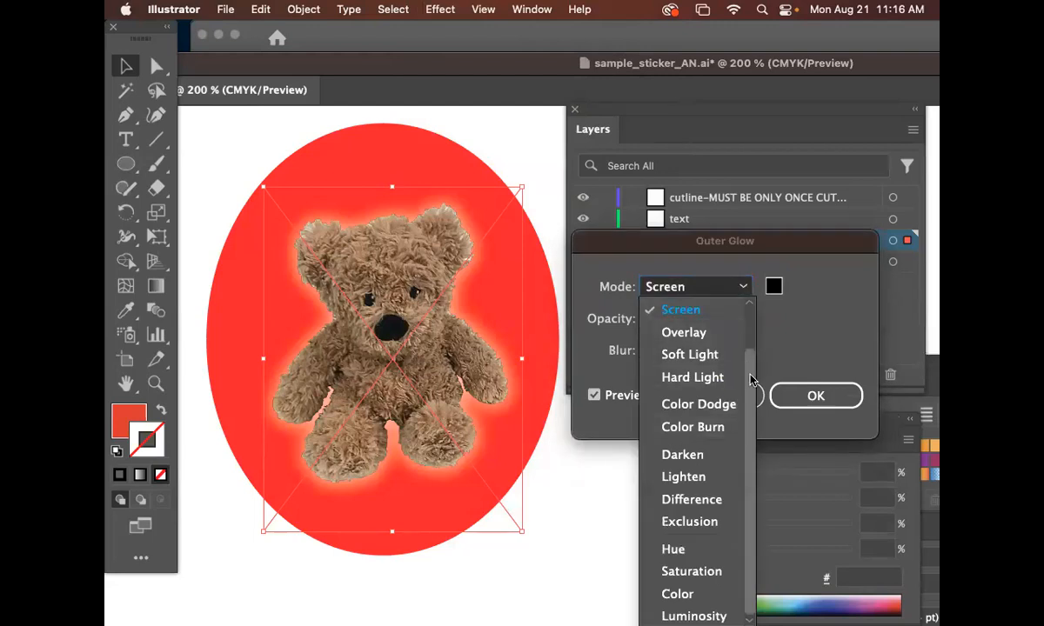
left_click_drag(746, 361, 753, 311)
left_click(668, 308)
Give the outer glow a purple color with a hue of 295° and set its opacity to 100%
left_click(773, 287)
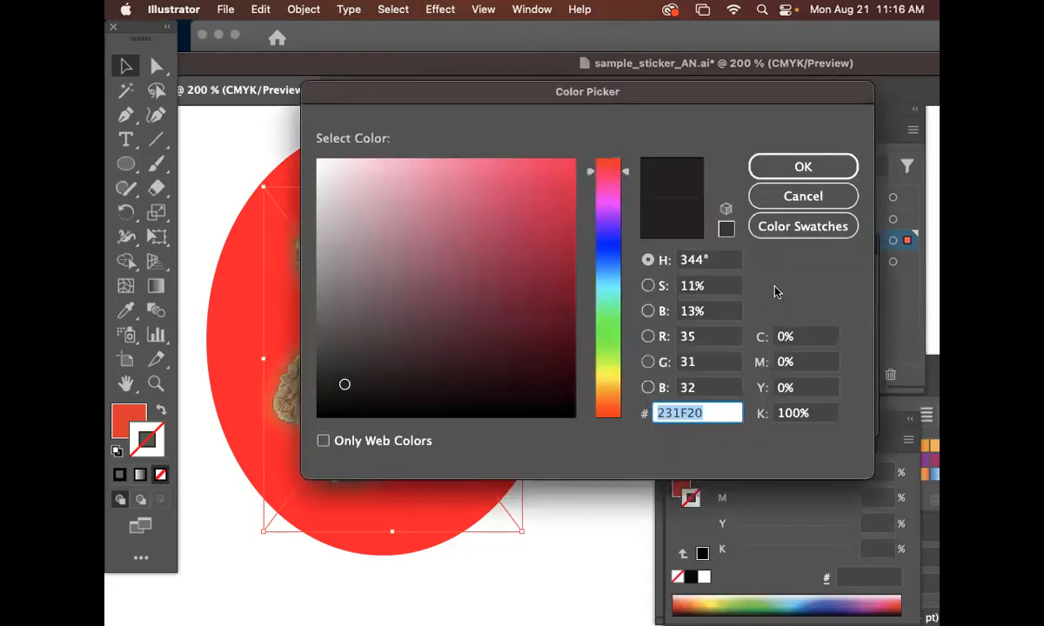
left_click_drag(607, 204, 607, 207)
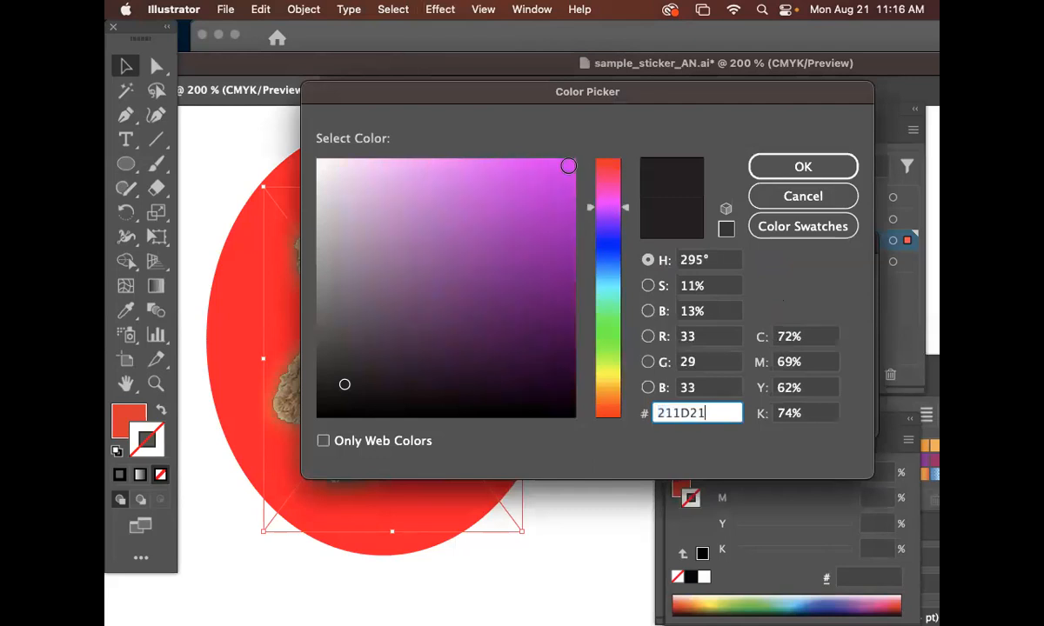
left_click(563, 164)
left_click(793, 168)
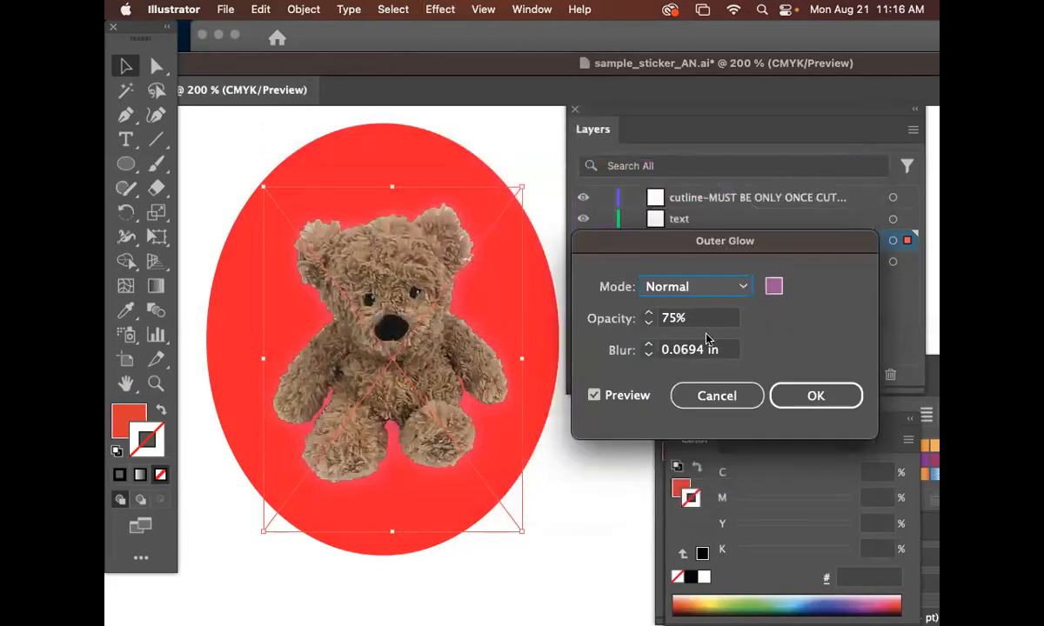
left_click(691, 317)
double_click(692, 317)
type("100")
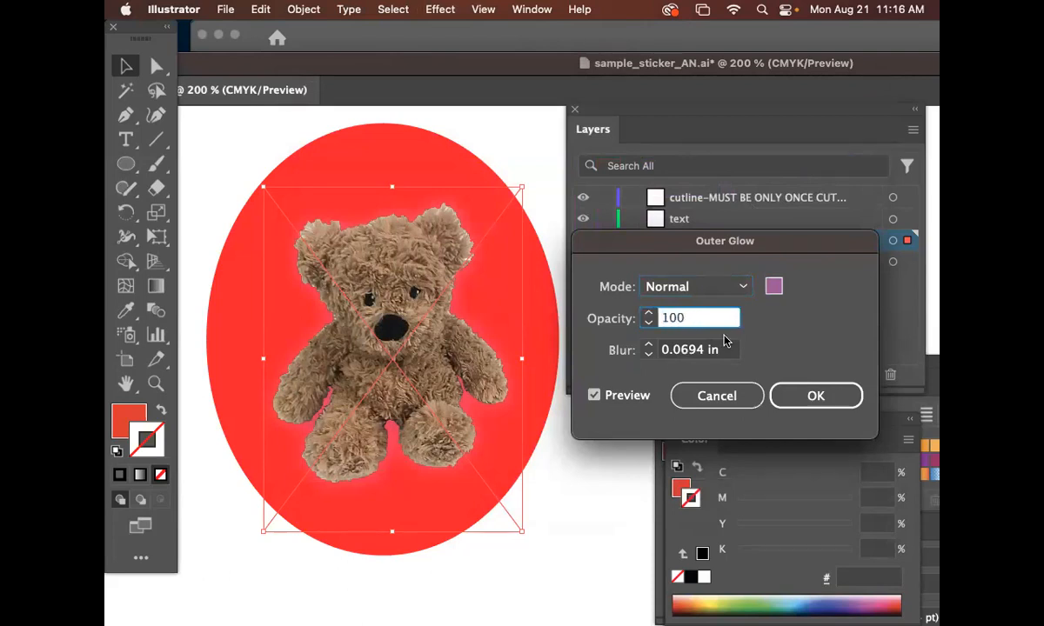
Raise the glow's blur beyond 0.5 in and apply the Outer Glow to the bear
left_click(647, 347)
left_click(648, 346)
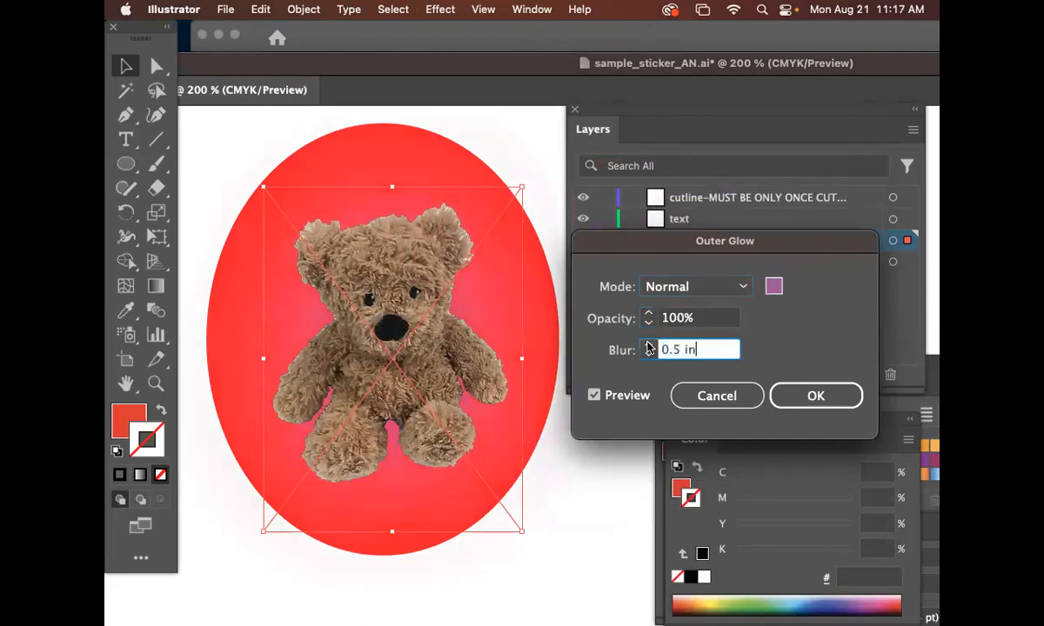
left_click(648, 346)
left_click(648, 346)
left_click(648, 345)
left_click(647, 345)
left_click(647, 346)
left_click(783, 396)
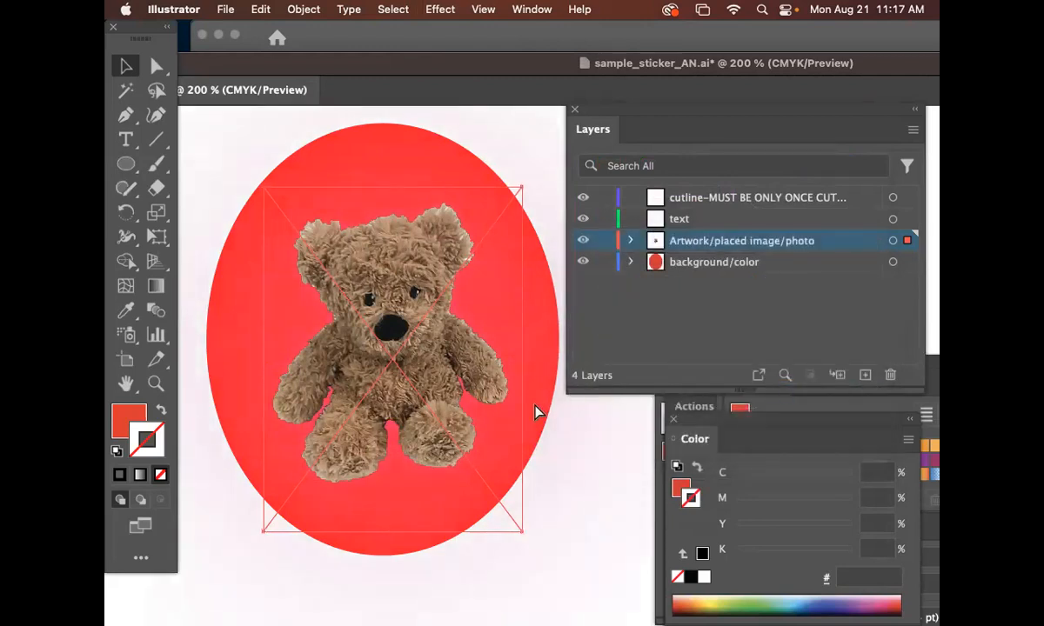
Duplicate the glowing bear and place the copy on the blank area beside the red oval
key("super+minus")
left_click_drag(510, 389, 294, 263)
left_click_drag(408, 289, 311, 123)
left_click_drag(435, 226, 339, 216)
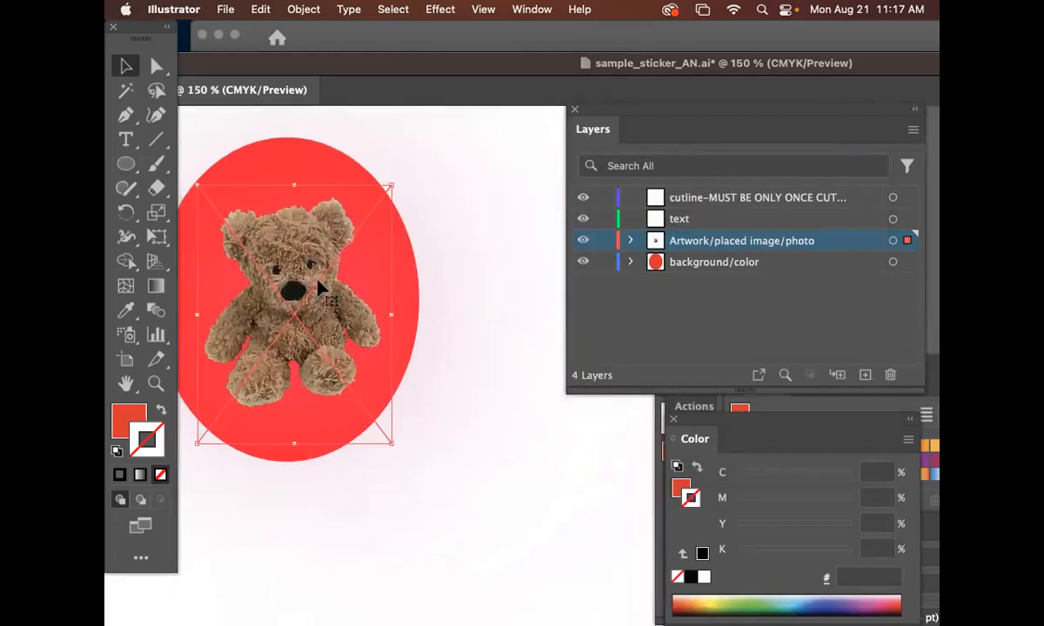
left_click_drag(301, 276, 440, 297)
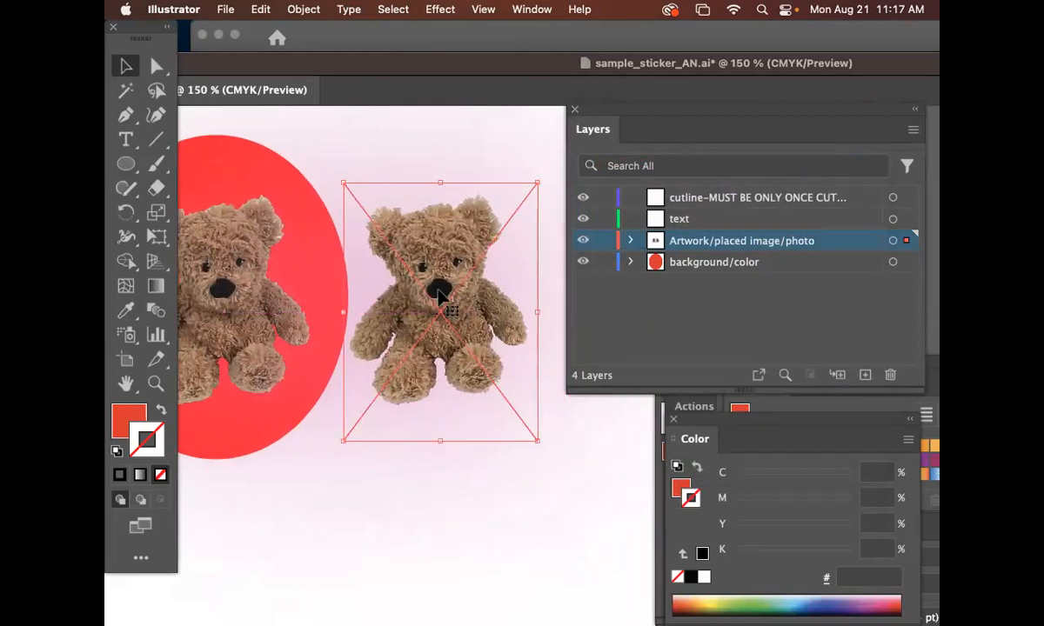
left_click_drag(417, 289, 469, 274)
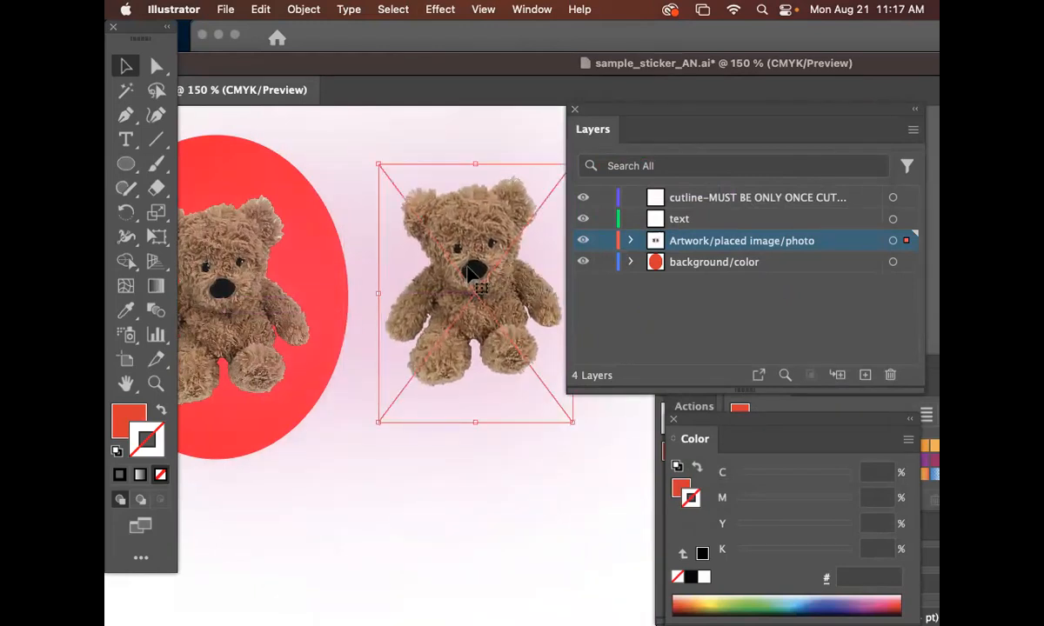
Show the copied bear's Appearance attributes and remove its Outer Glow effect
left_click(531, 9)
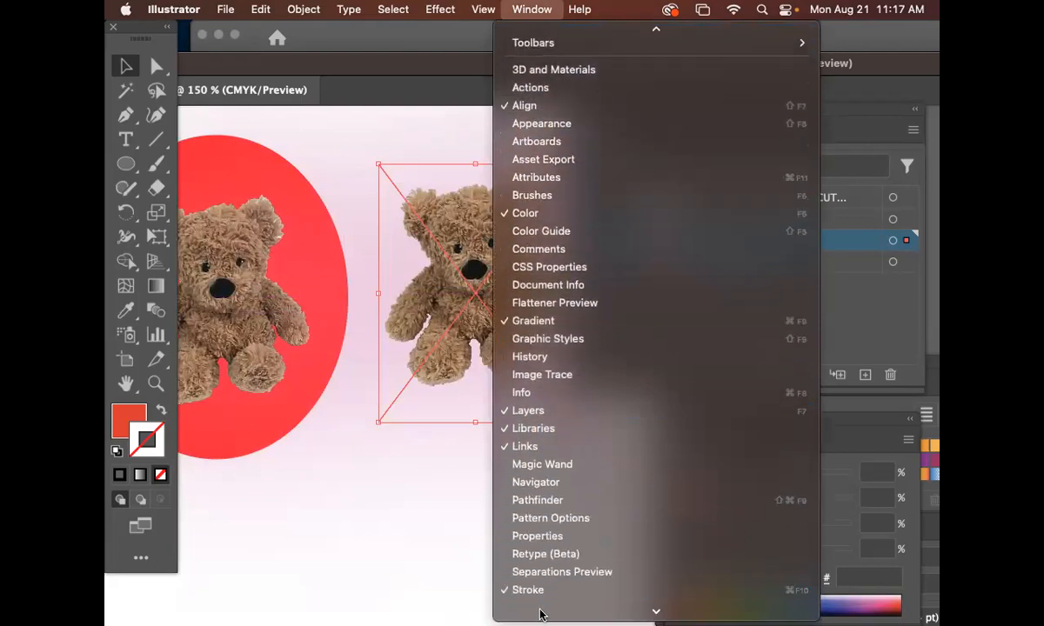
mouse_move(553, 583)
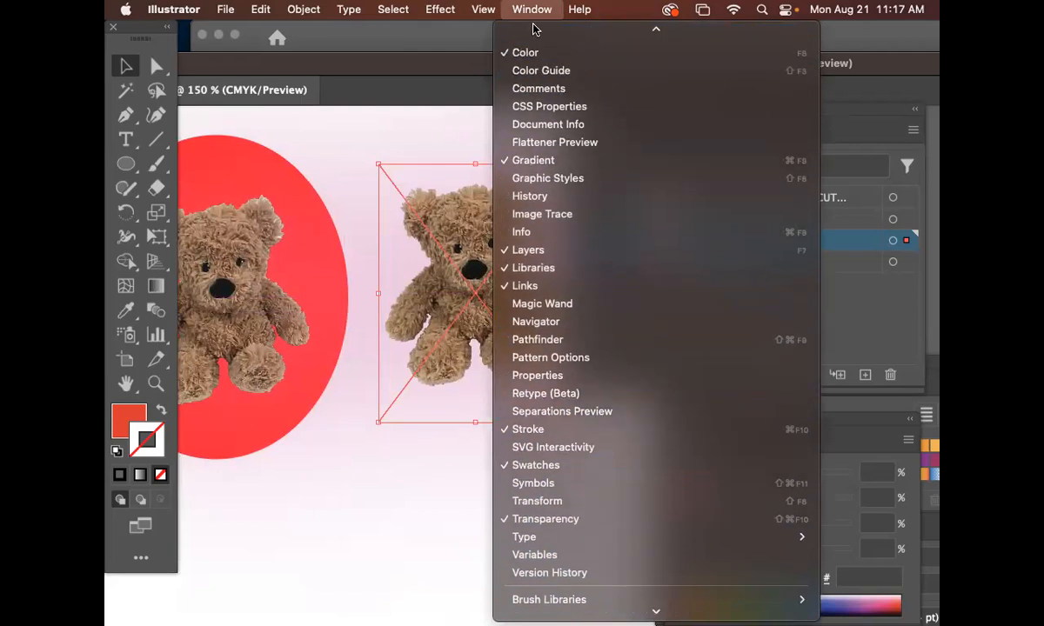
left_click(541, 125)
left_click_drag(806, 399, 515, 110)
left_click_drag(743, 254, 814, 380)
left_click_drag(694, 92, 712, 131)
left_click(770, 217)
left_click(852, 387)
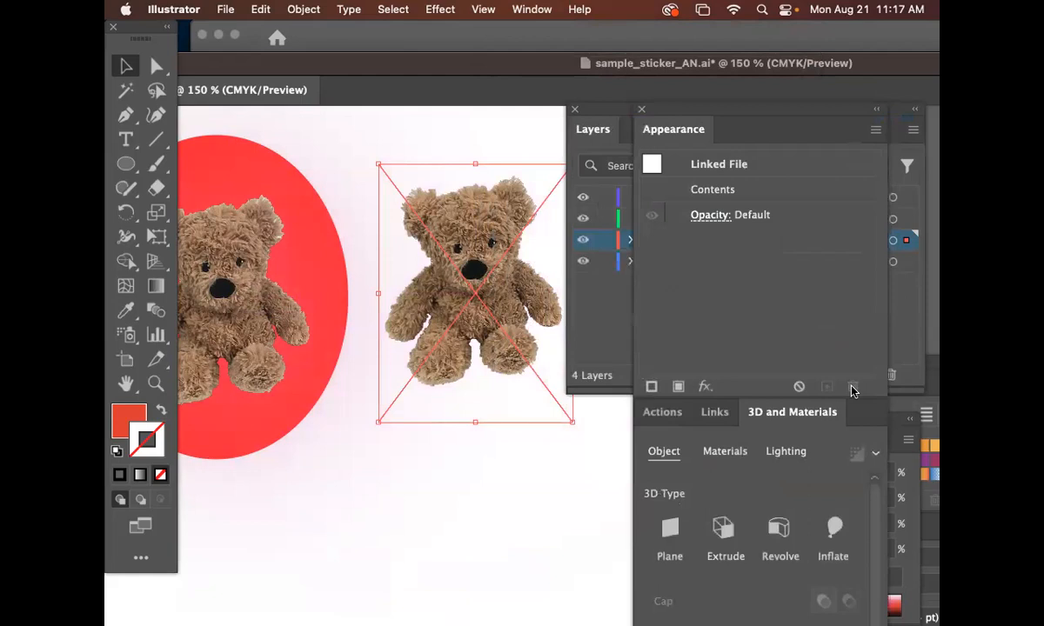
left_click_drag(655, 111, 707, 110)
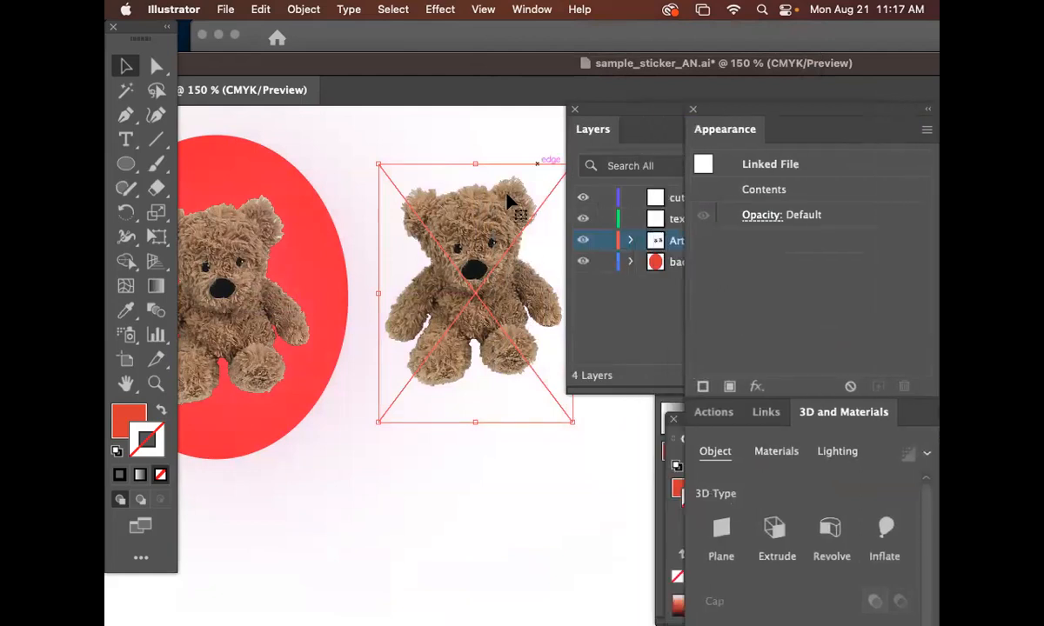
Apply a Drop Shadow to the copied bear with Multiply mode, 75% opacity, 0.0972 in X and Y offsets, and 0.0694 in blur
left_click(440, 10)
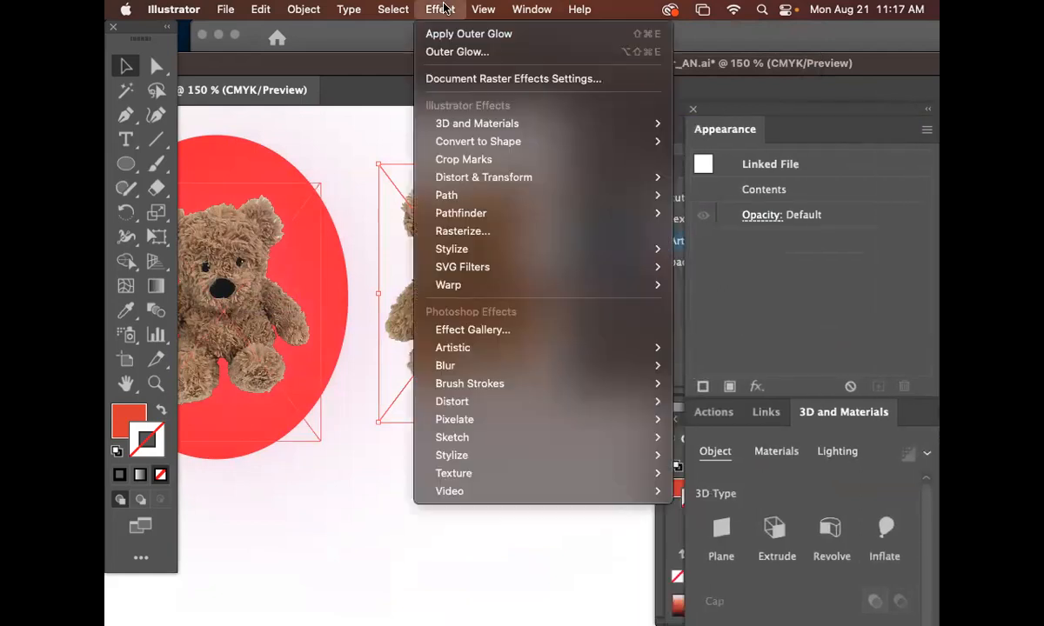
mouse_move(487, 174)
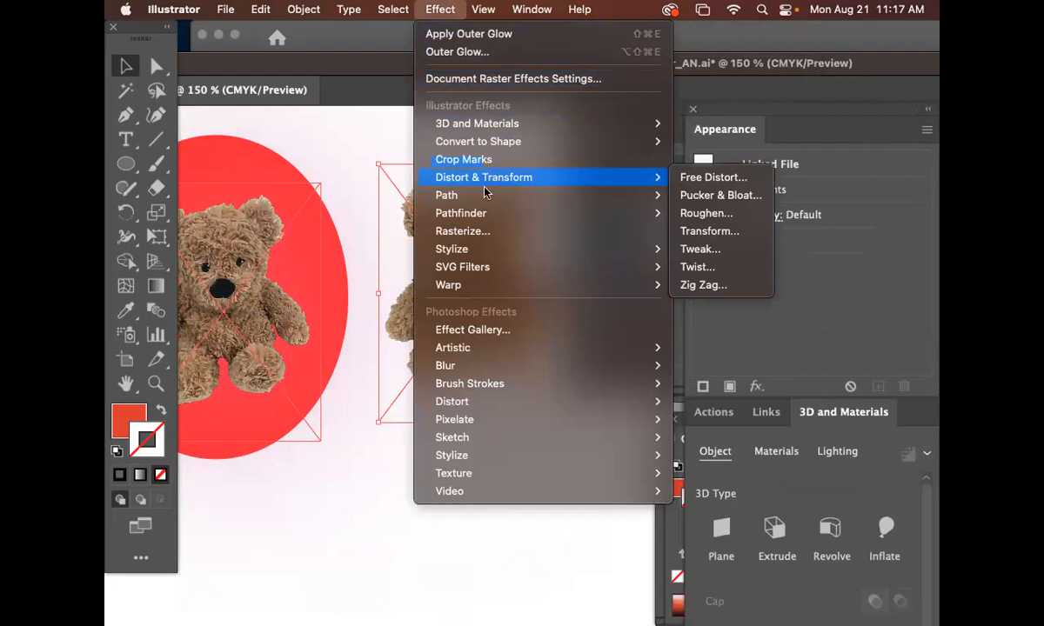
mouse_move(647, 249)
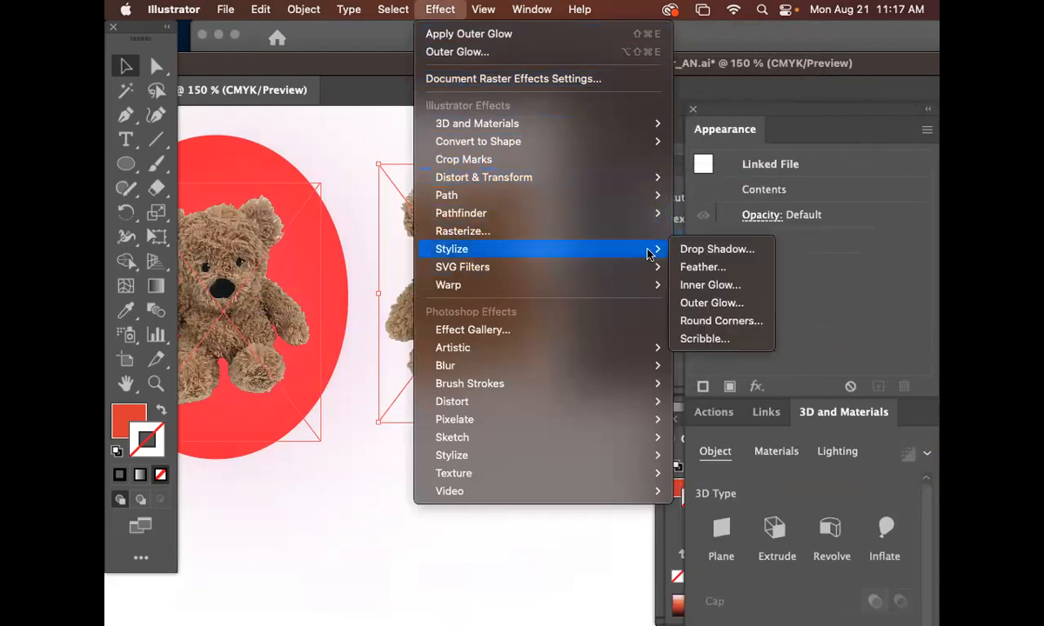
left_click(703, 250)
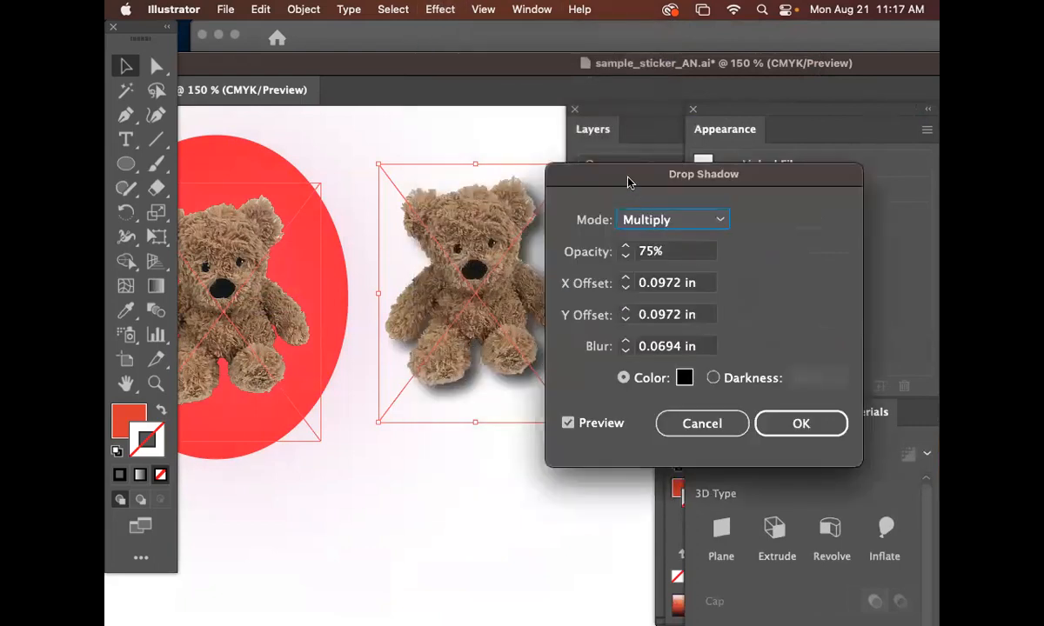
left_click_drag(628, 181, 709, 185)
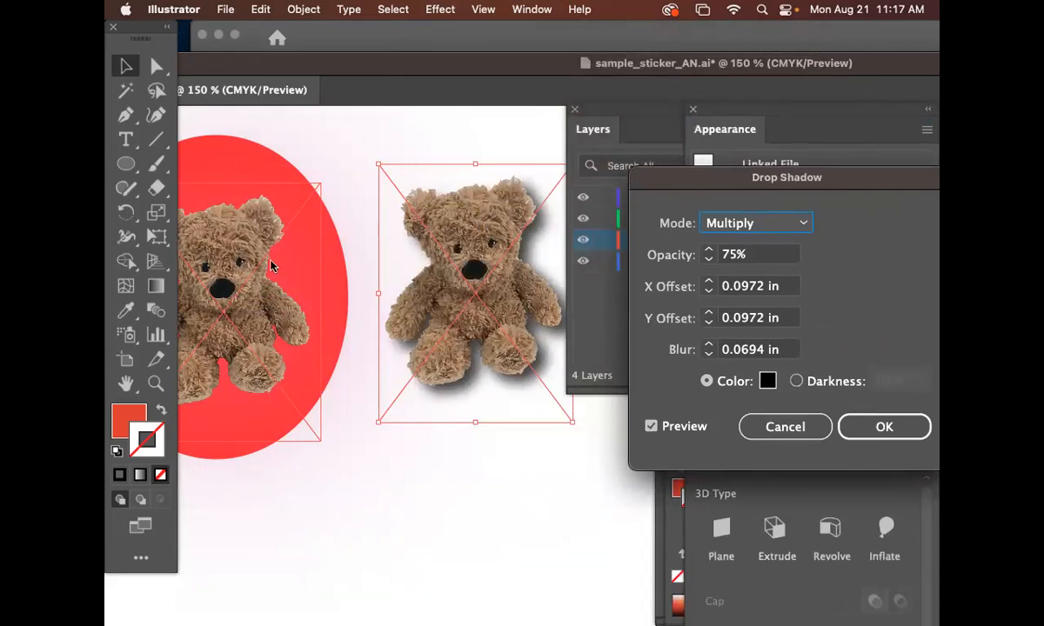
left_click(878, 427)
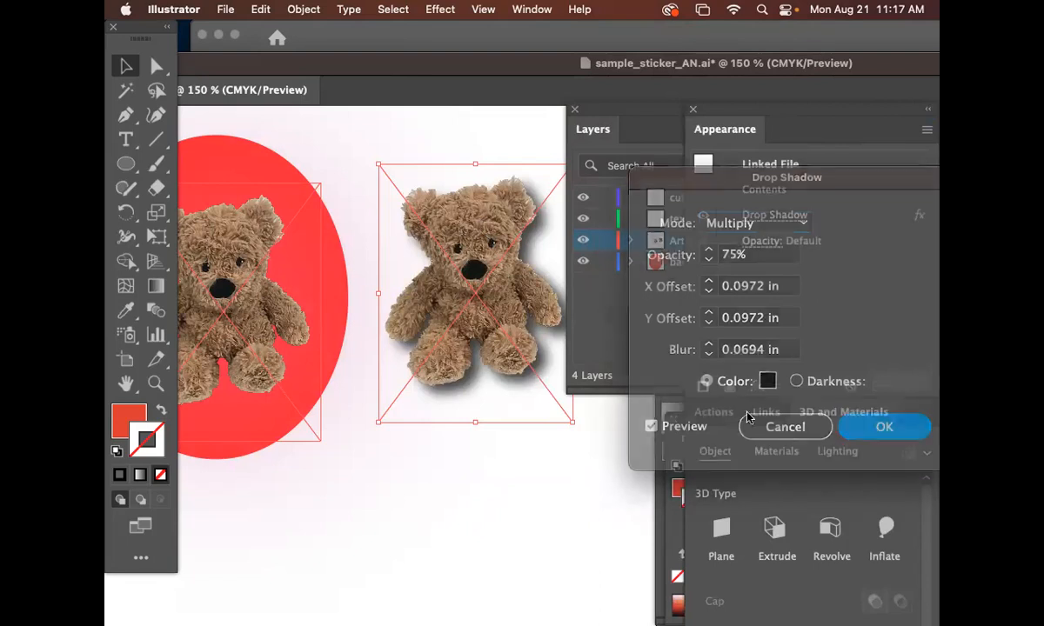
Replace the original bear on the red oval with the shadowed copy and scale it down slightly
left_click(229, 260)
key("Delete")
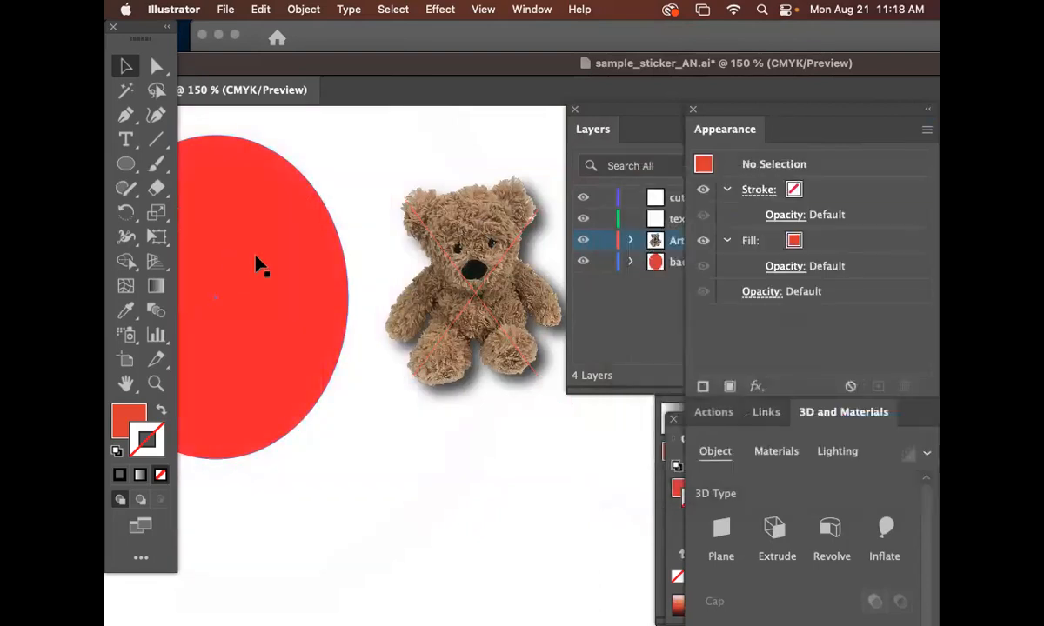
left_click_drag(412, 286, 304, 286)
left_click_drag(485, 398, 522, 408)
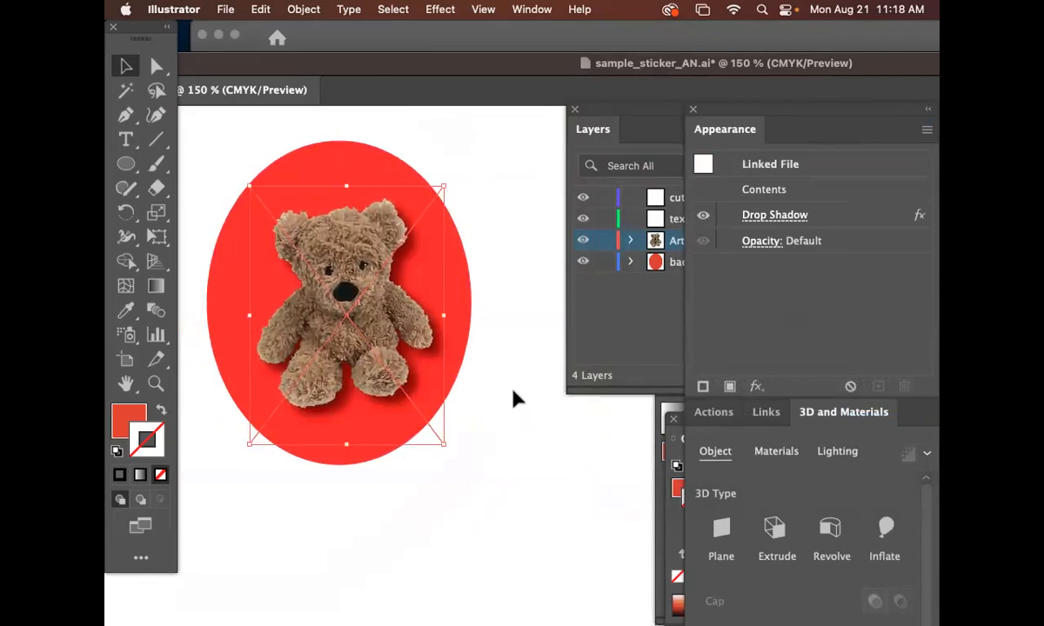
left_click_drag(444, 444, 435, 434)
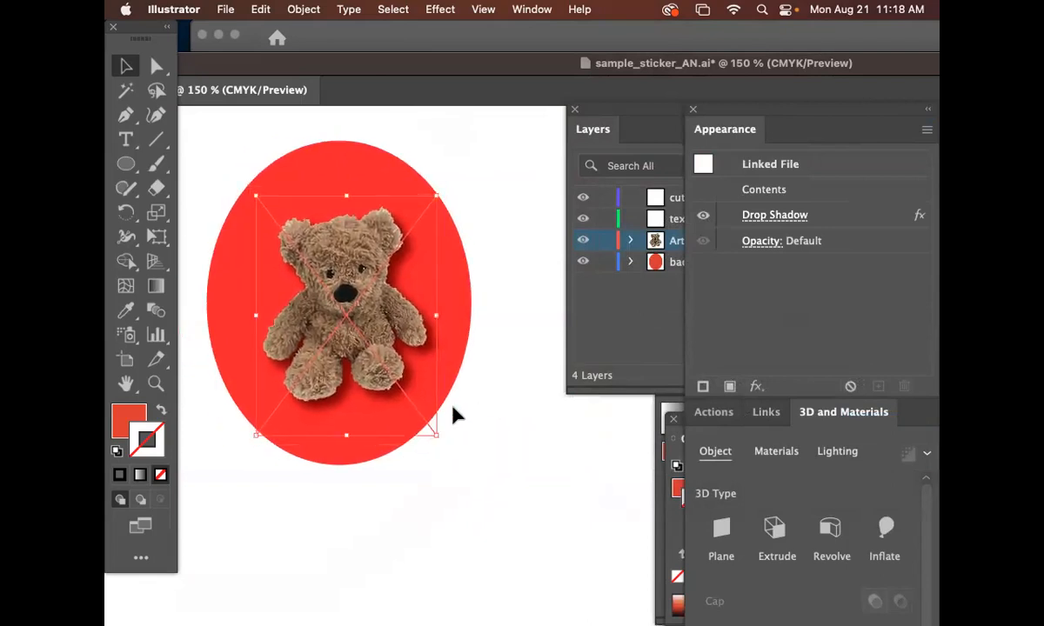
Save the sticker document and make the text layer active
left_click(673, 361)
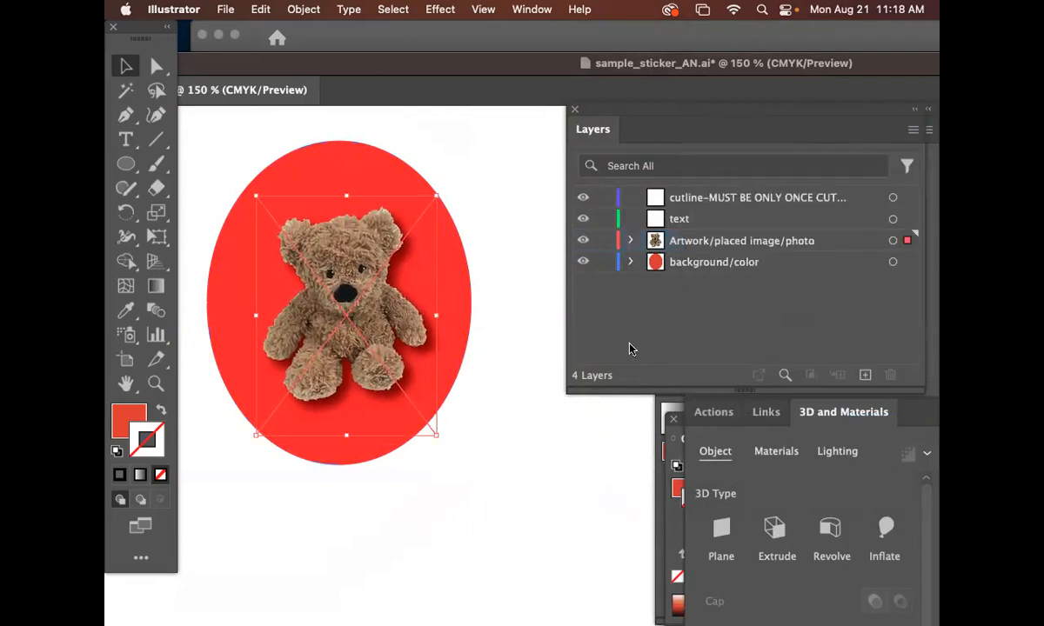
key("super+s")
left_click(700, 221)
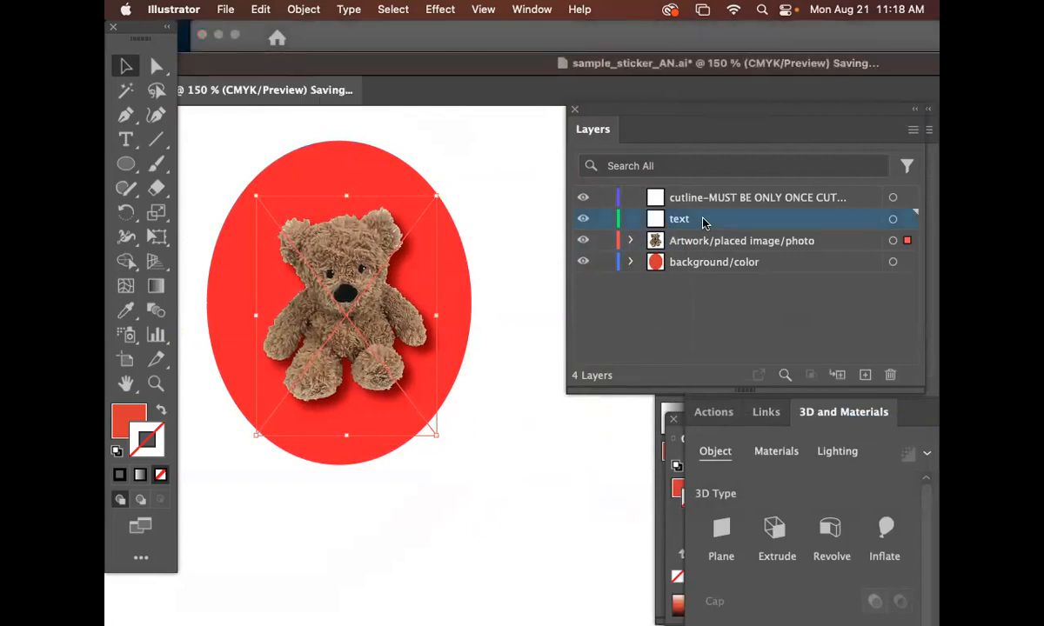
Draw an ellipse beside the bear oval on the text layer and stretch it to about 2.69 in wide by 3.46 in high
left_click(130, 165)
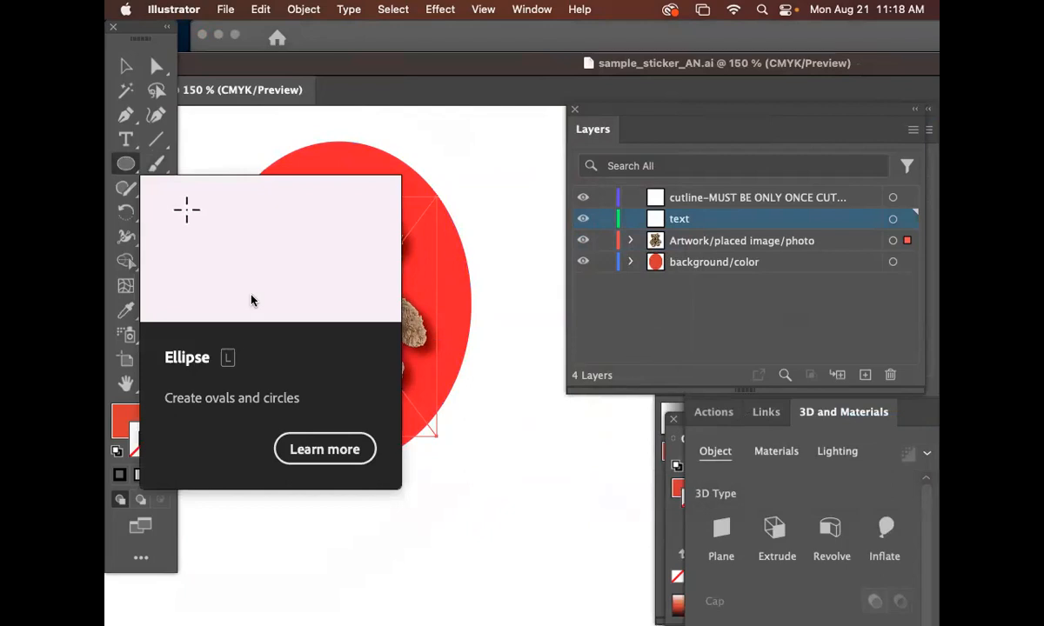
left_click_drag(485, 282, 394, 261)
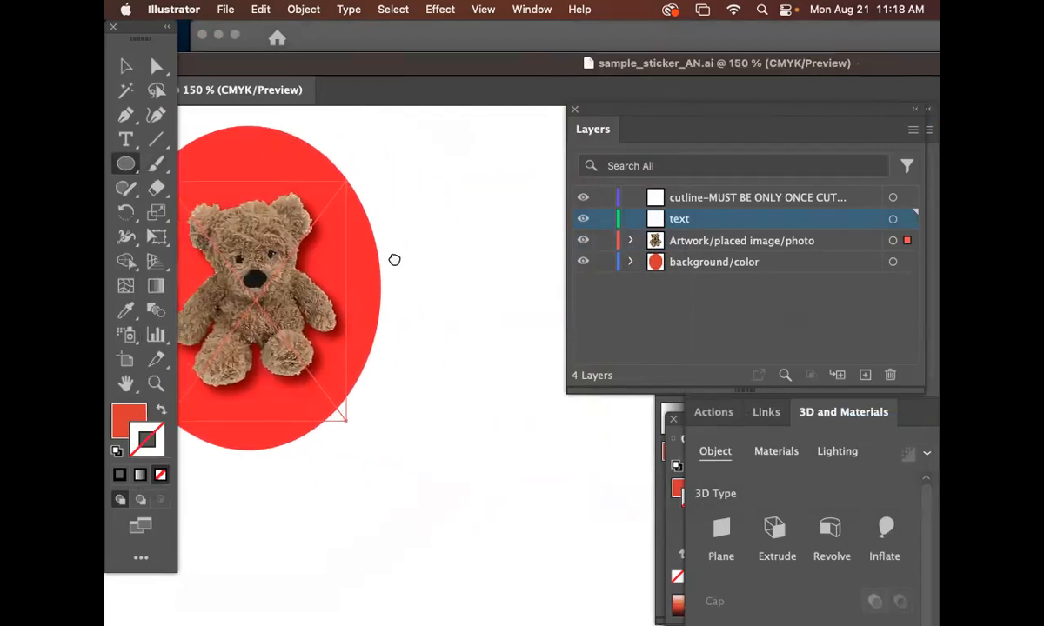
left_click_drag(471, 264, 536, 381)
left_click_drag(513, 312, 432, 336)
key("v")
left_click_drag(421, 269, 464, 276)
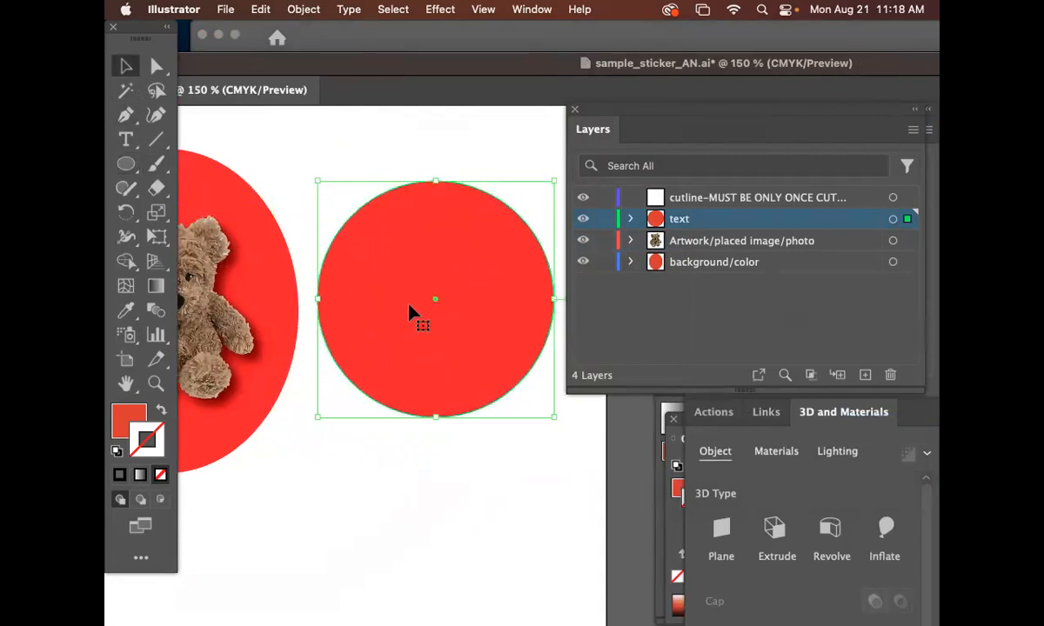
left_click_drag(435, 417, 441, 484)
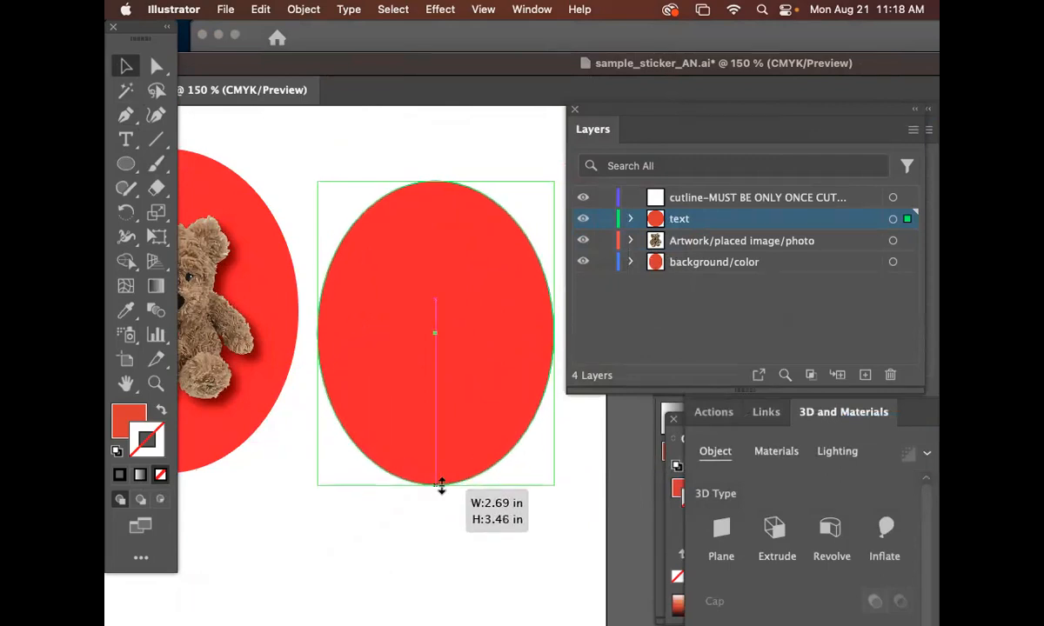
Tear off the group of type tools as a floating panel above the artwork
left_click(128, 140)
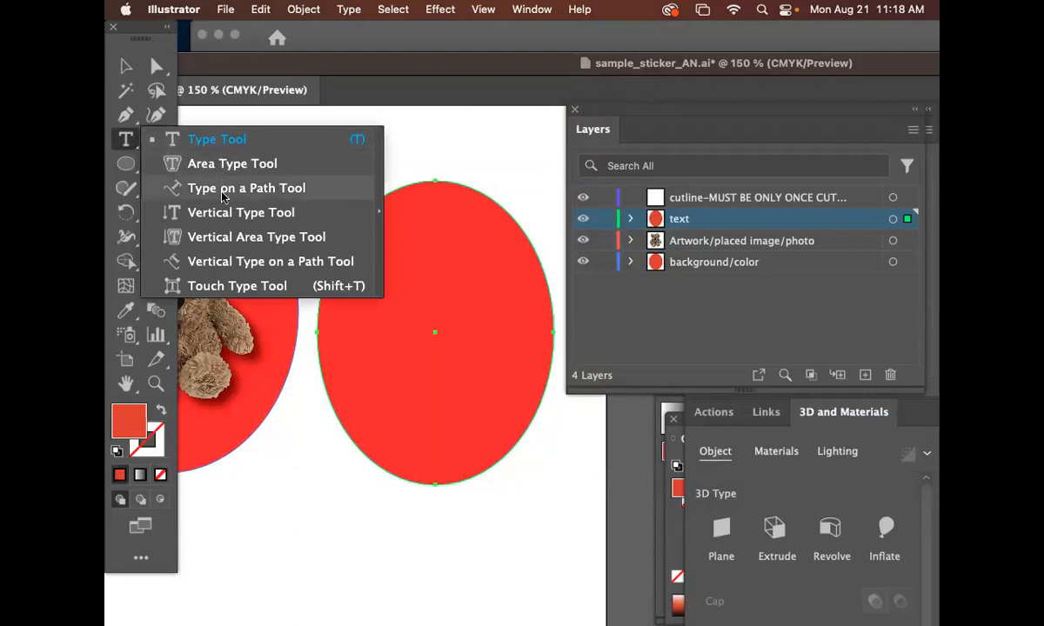
left_click(128, 144)
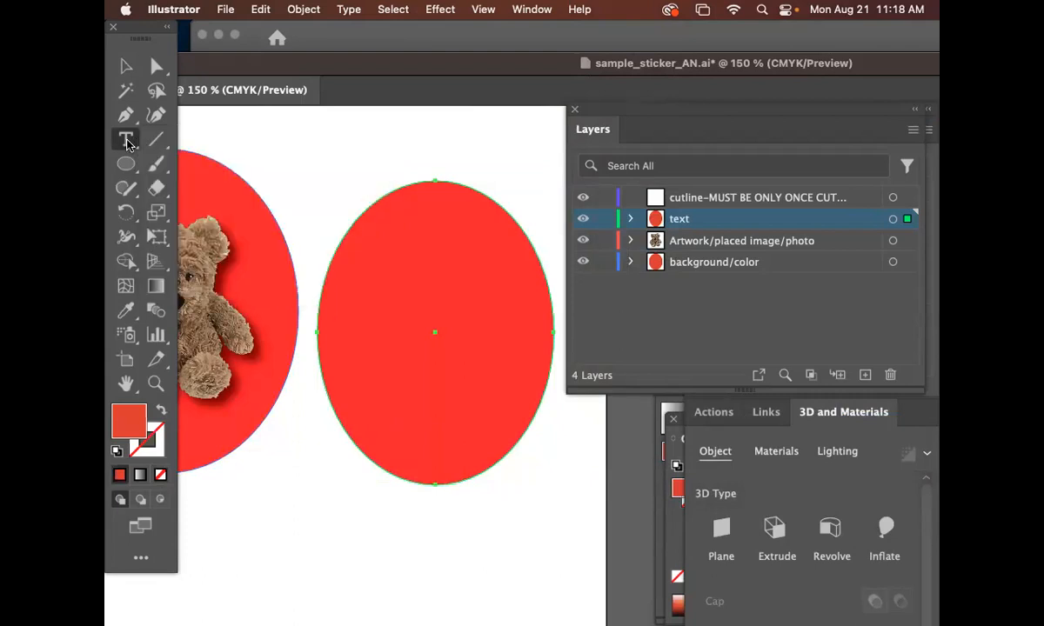
left_click(128, 141)
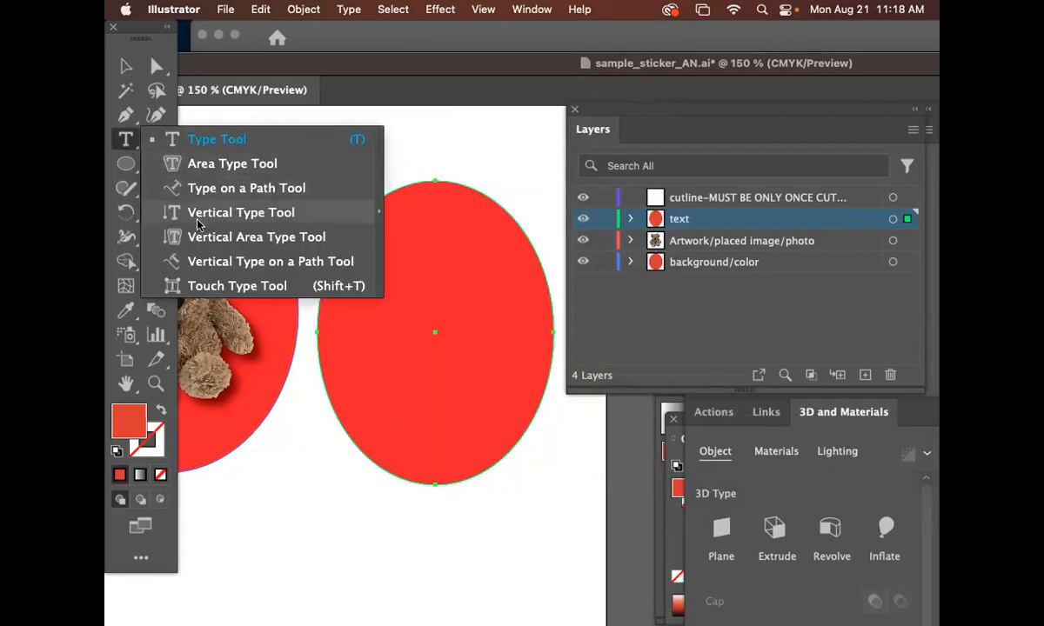
left_click(378, 212)
left_click_drag(250, 155, 323, 130)
Turn the new ellipse into a path for type and replace its placeholder text with FUZZY
left_click(281, 165)
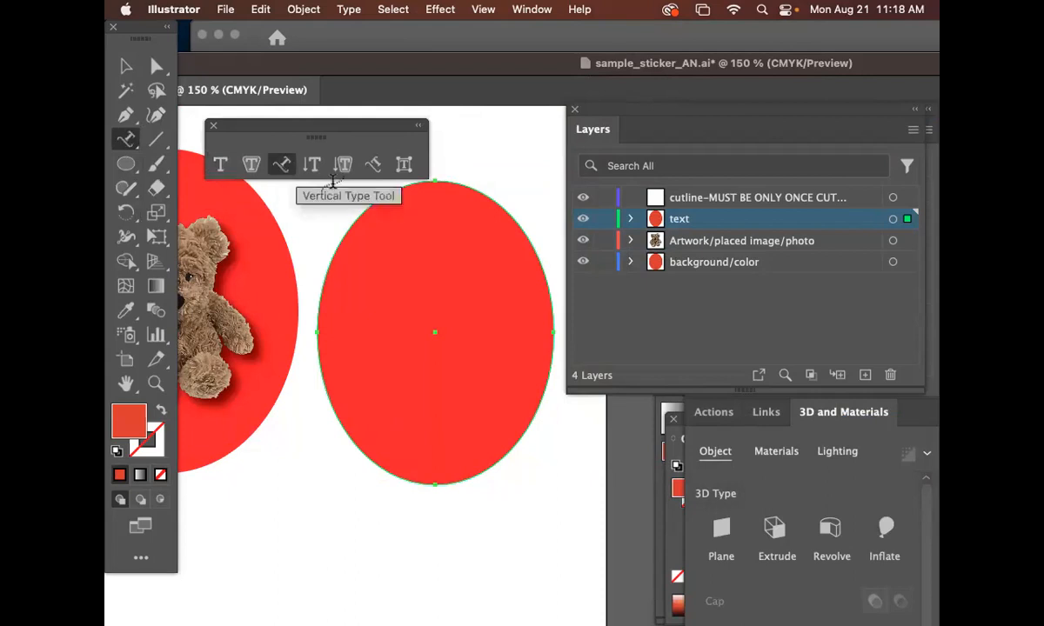
left_click(365, 211)
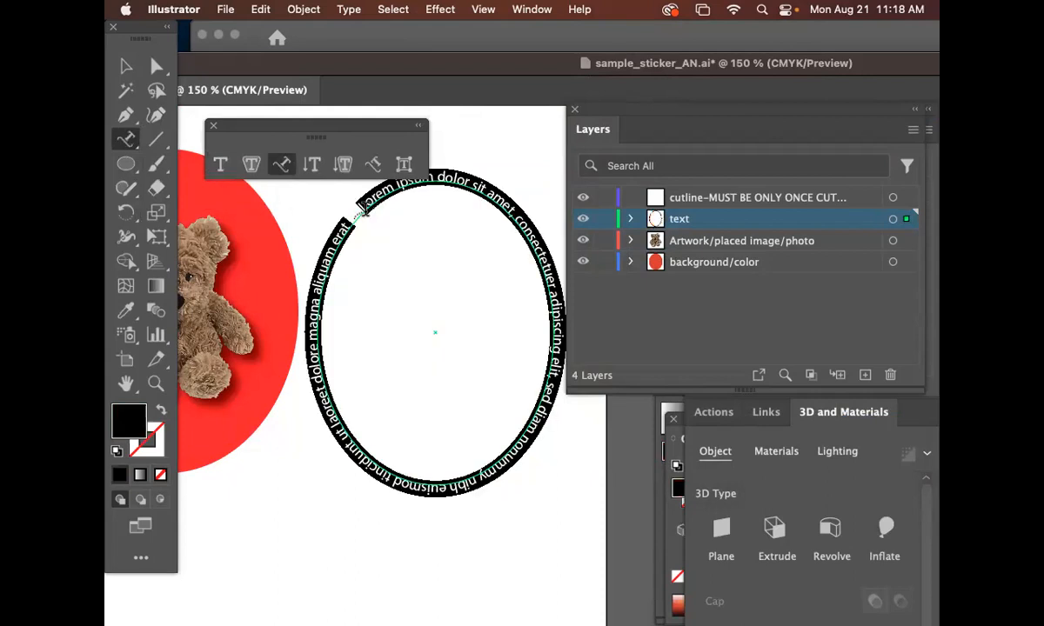
key("BackSpace")
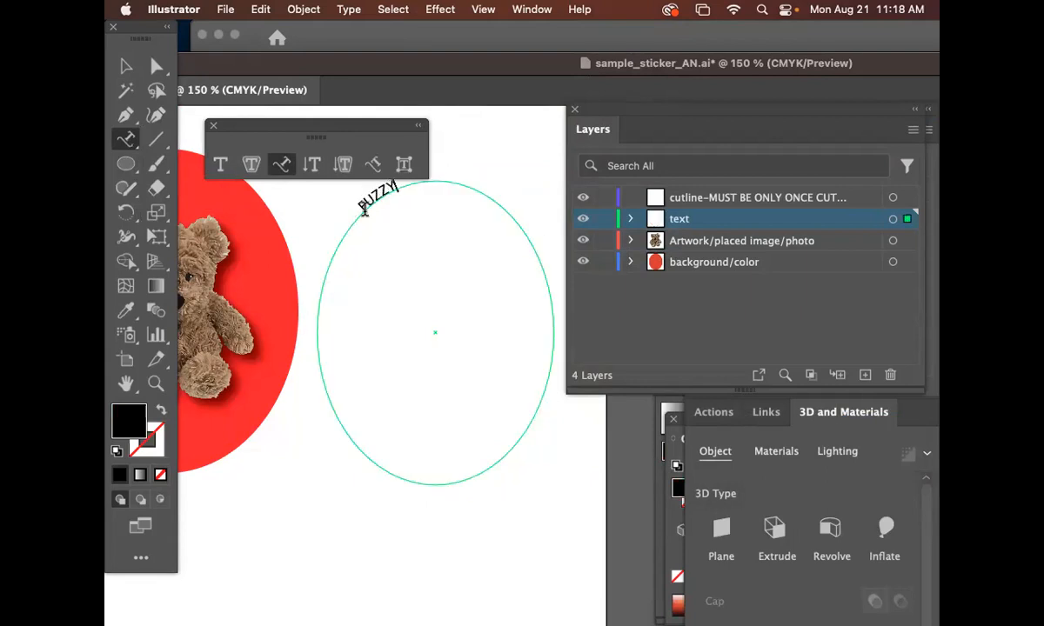
left_click_drag(295, 132, 314, 54)
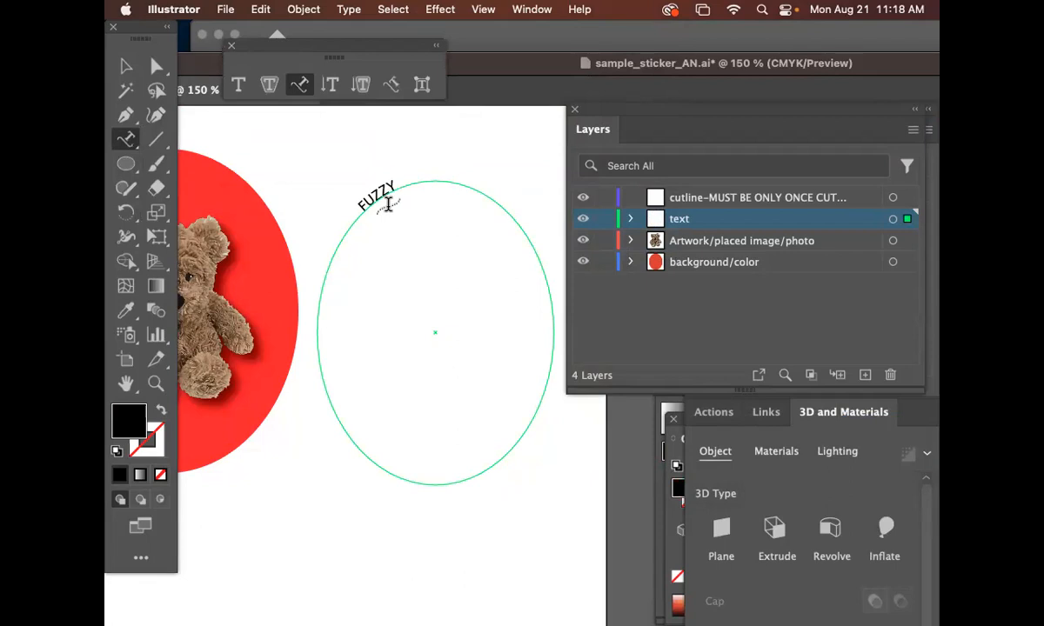
Show the Character settings for the FUZZY path text and set its font to Cooper Std Black
left_click(126, 66)
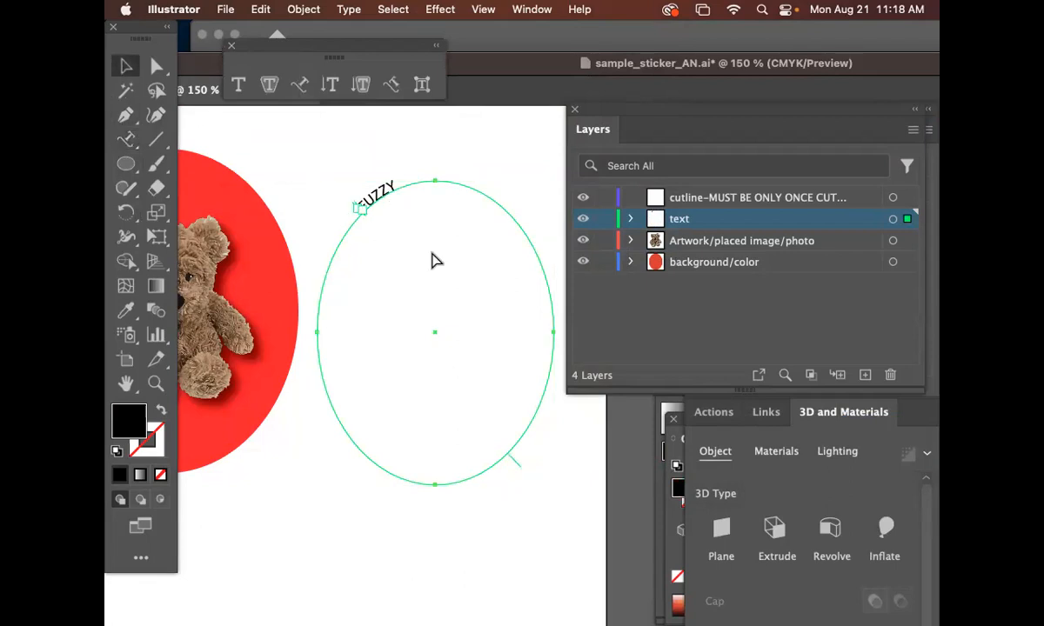
key("super+t")
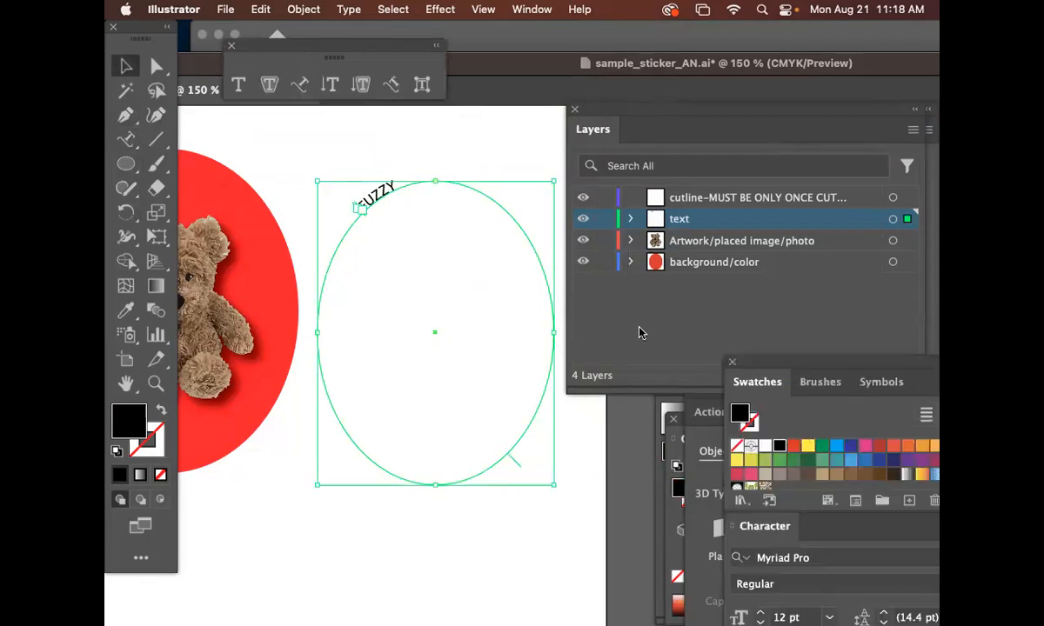
left_click_drag(832, 355, 751, 76)
left_click_drag(627, 254, 619, 138)
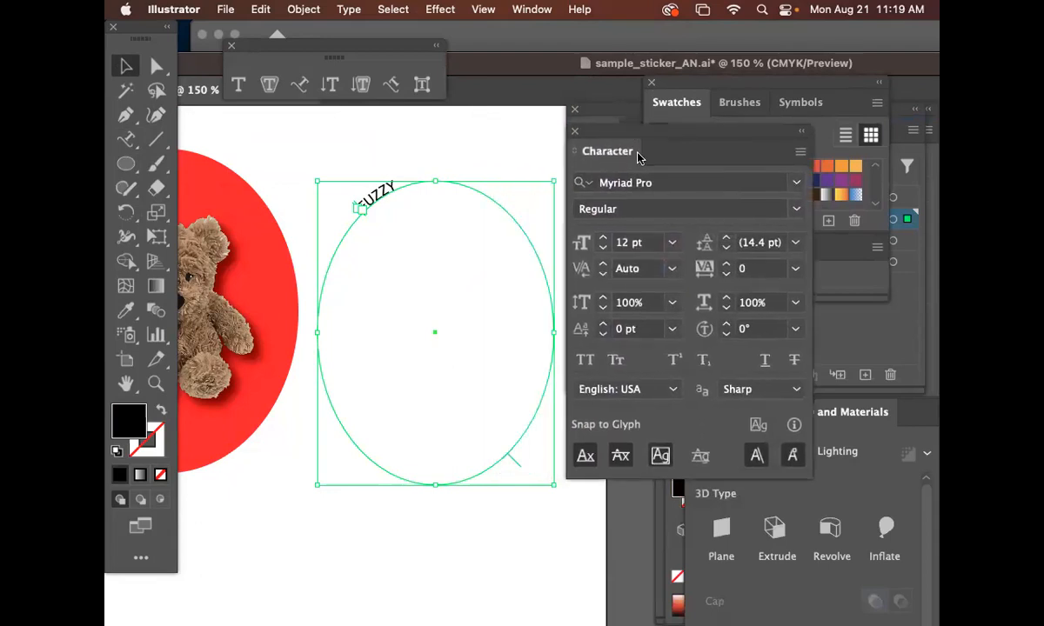
left_click(796, 184)
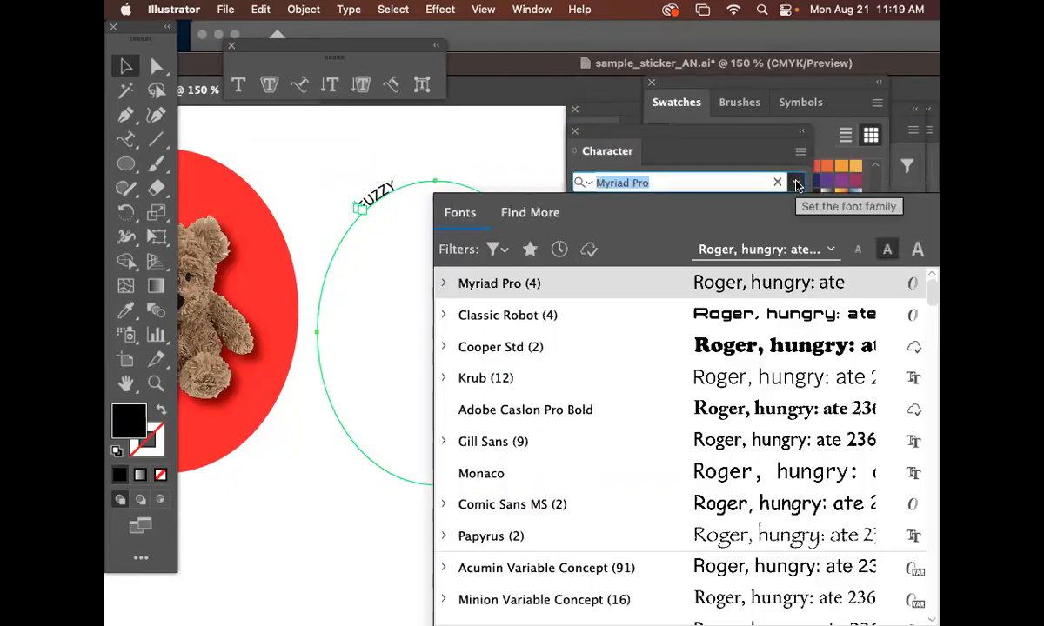
left_click(785, 343)
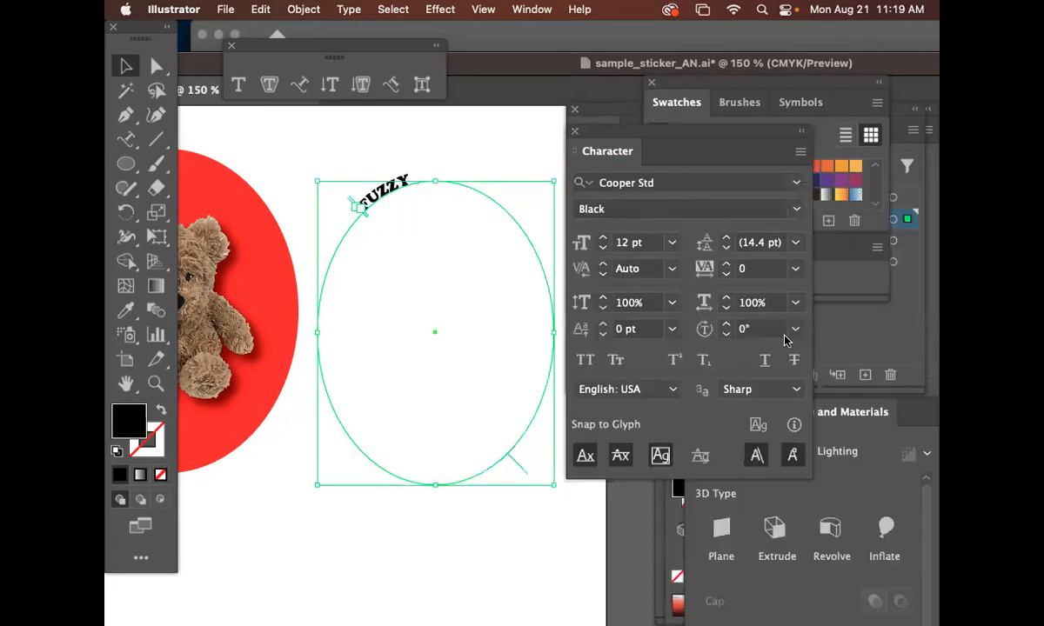
Enlarge the FUZZY path text to 40 pt
left_click(602, 238, "shift")
left_click(601, 238, "shift")
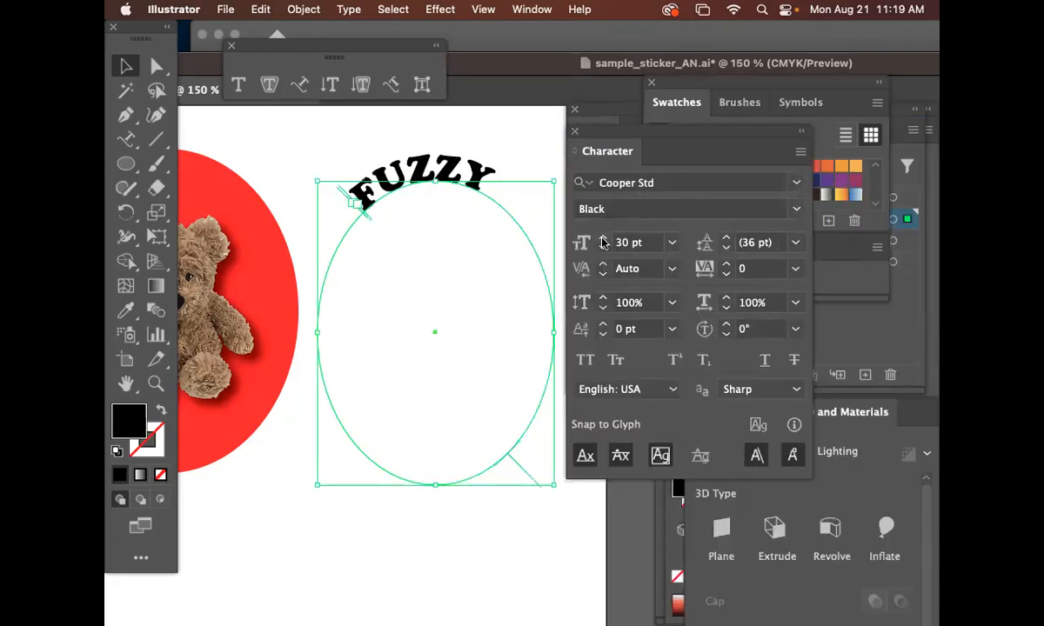
left_click(602, 239, "shift")
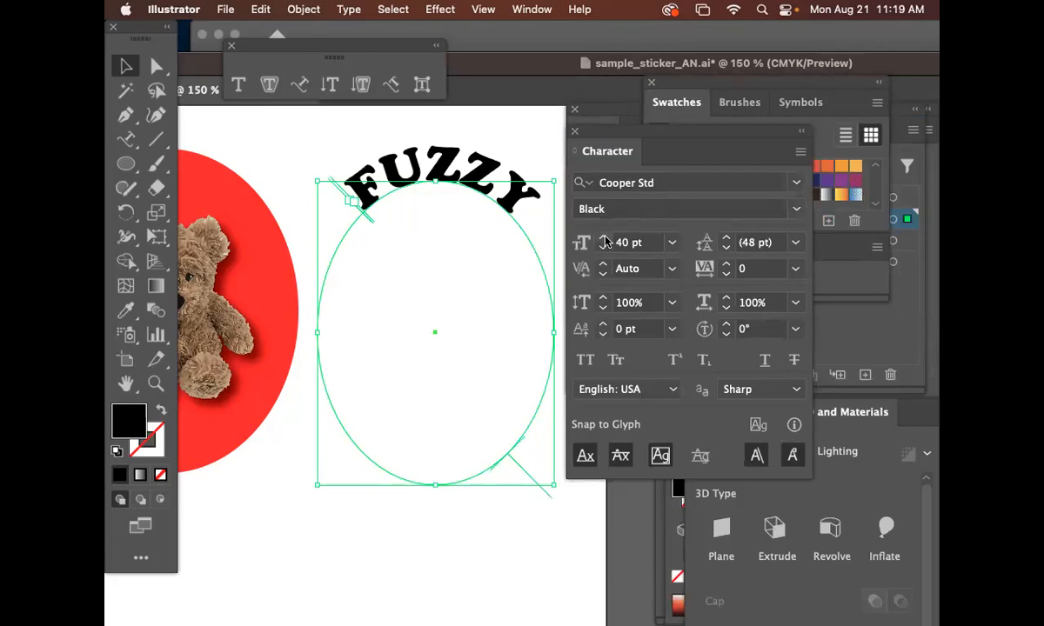
left_click(602, 238, "shift")
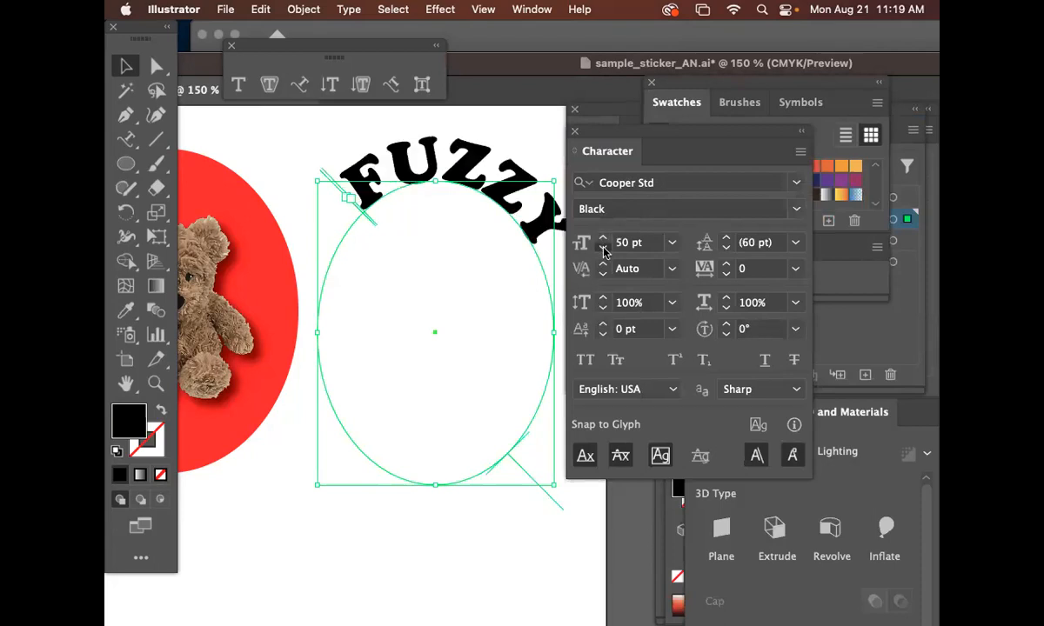
left_click(602, 248, "shift")
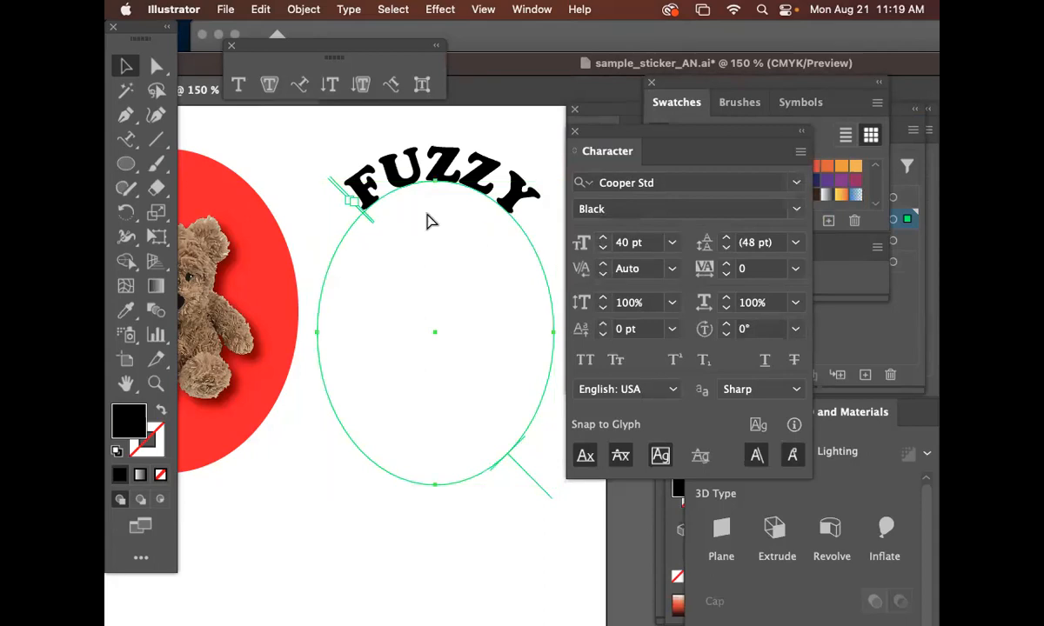
Move the FUZZY path text onto the red oval above the bear, resize its ellipse slightly, and undo the rotation
key("space")
left_click_drag(461, 220, 451, 246)
key("space")
left_click_drag(439, 200, 476, 231)
key("space")
key("space")
key("super+z")
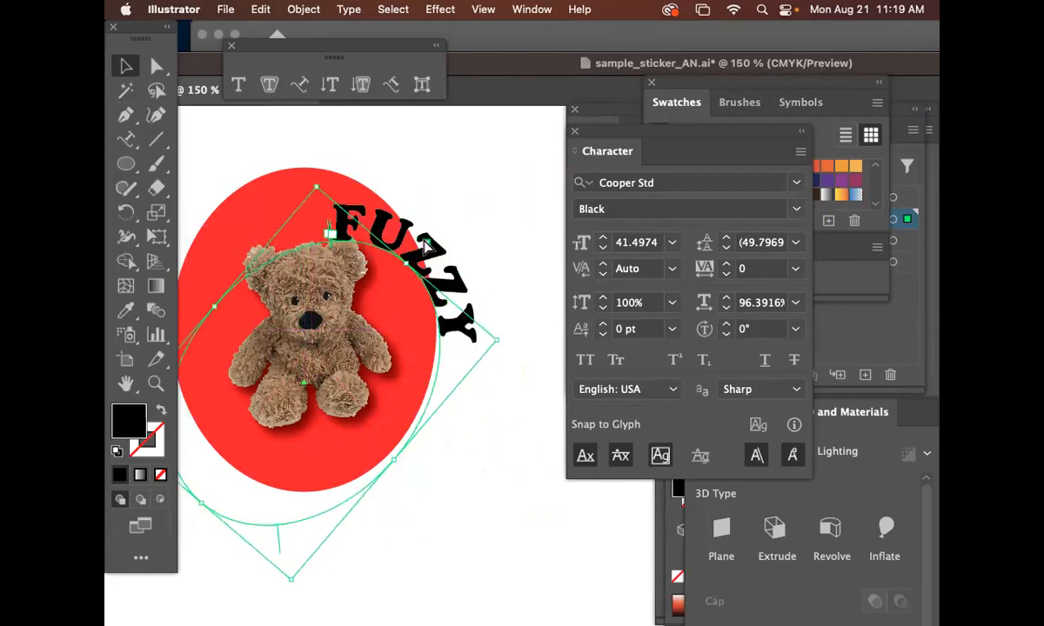
key("super+z")
Adjust the ellipse height so FUZZY arches above the bear's head, and duplicate the path text beside the red oval
key("space")
left_click_drag(338, 152, 285, 139)
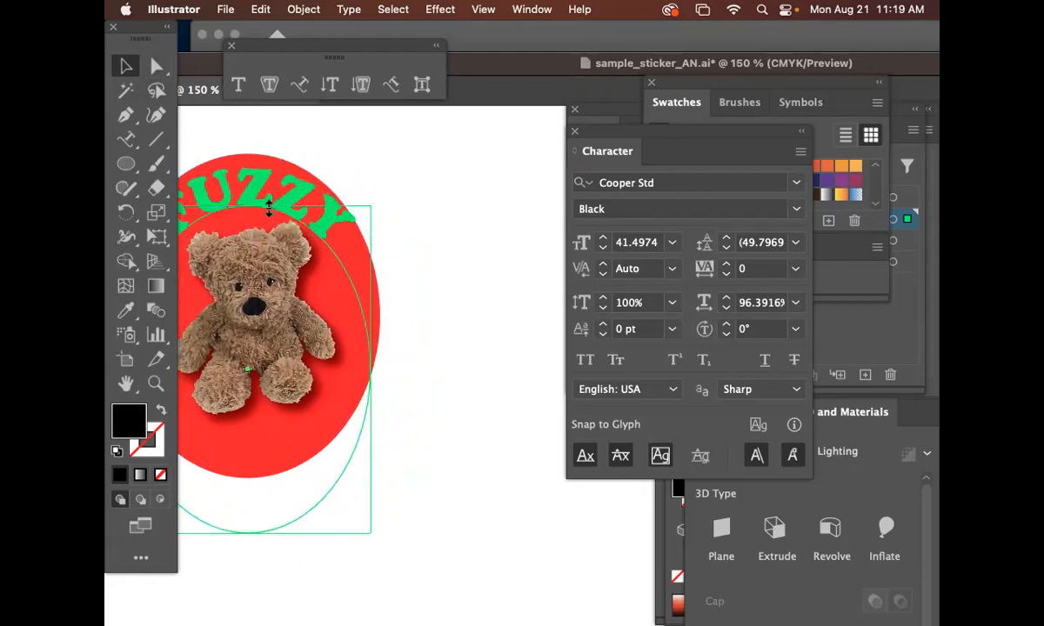
left_click_drag(255, 198, 318, 207)
left_click_drag(373, 184, 463, 235)
key("super+z")
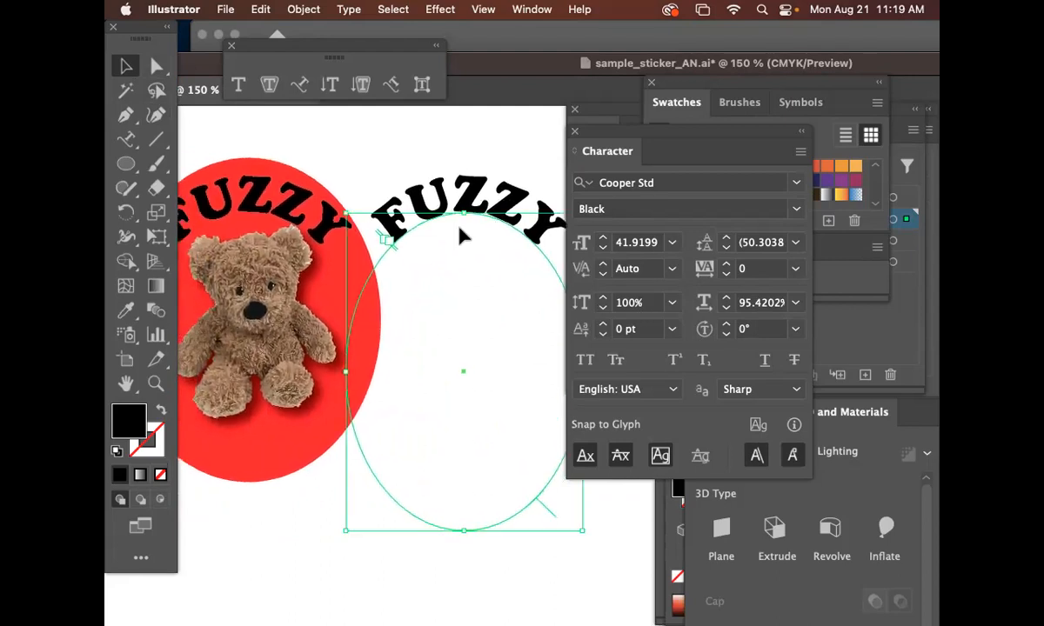
Try a horizontal Arc warp on the copied FUZZY text with 52% bend, 22% horizontal and 6% vertical distortion
left_click(440, 10)
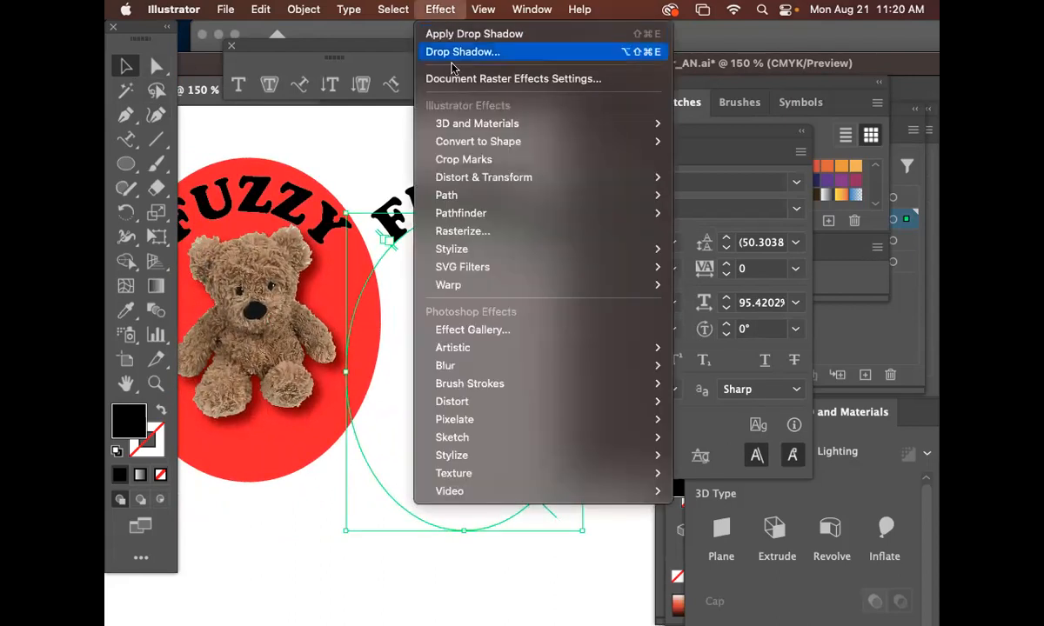
mouse_move(419, 284)
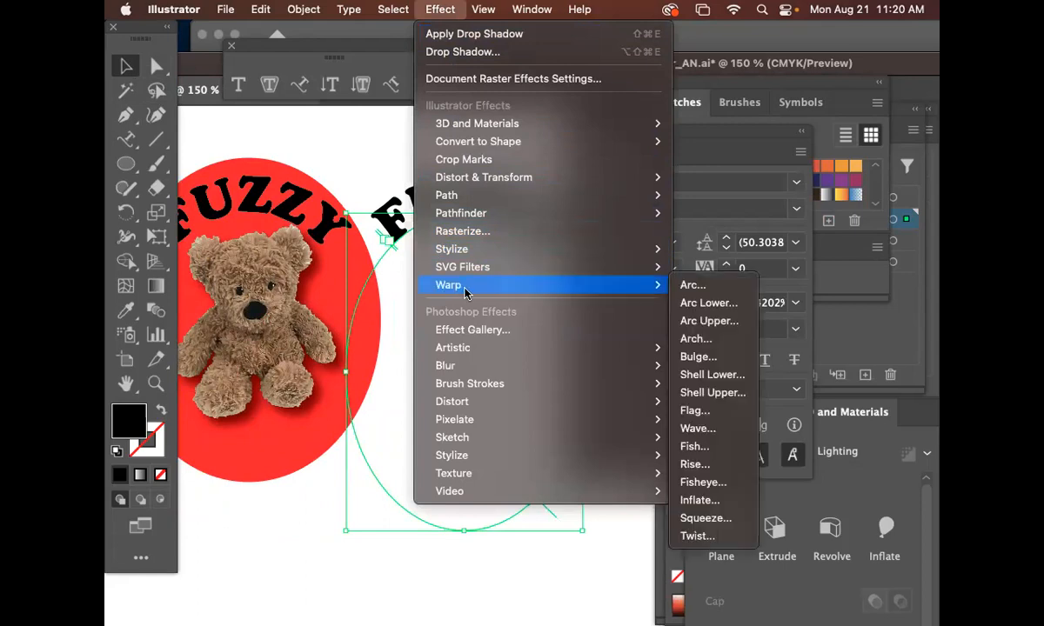
left_click(687, 287)
left_click_drag(582, 165, 688, 173)
key("BackSpace")
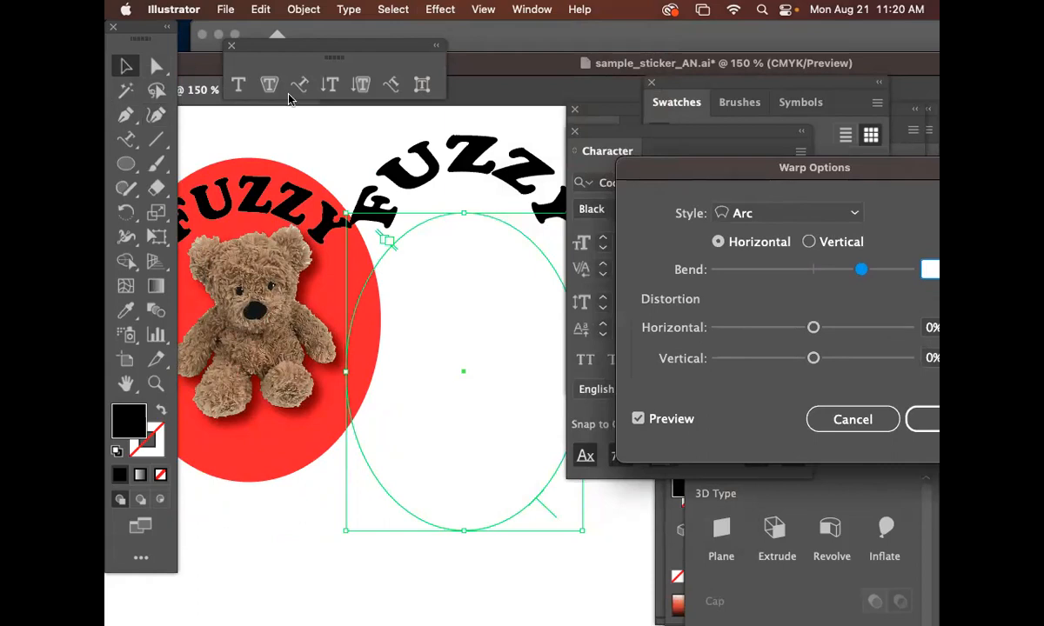
left_click_drag(707, 173, 668, 156)
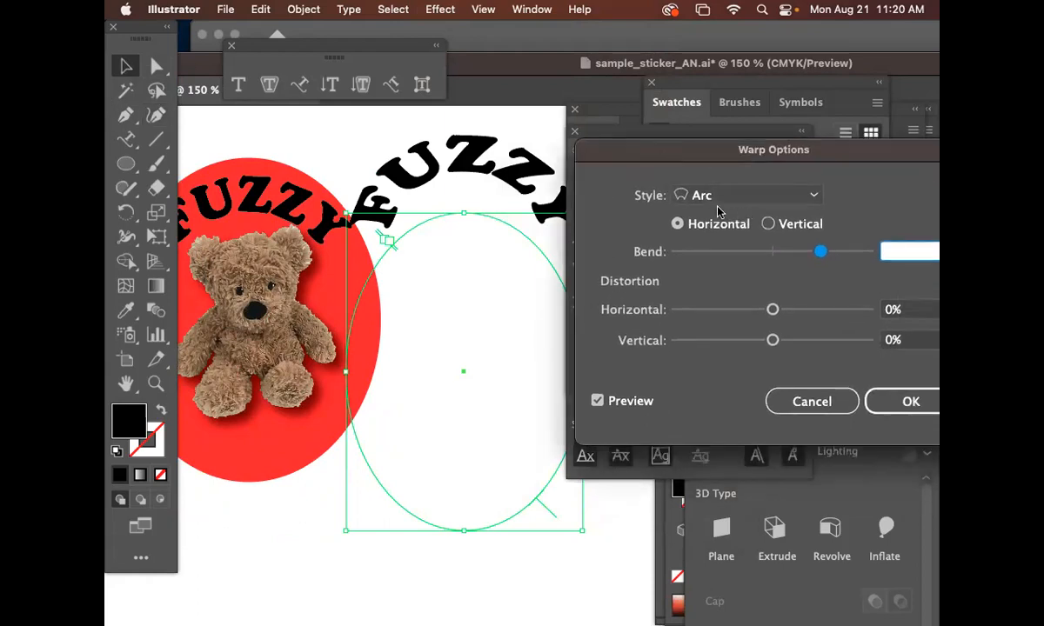
mouse_move(820, 253)
left_mouse_down()
mouse_move(734, 252)
mouse_move(817, 254)
mouse_move(802, 253)
left_mouse_up()
left_click_drag(773, 310, 797, 313)
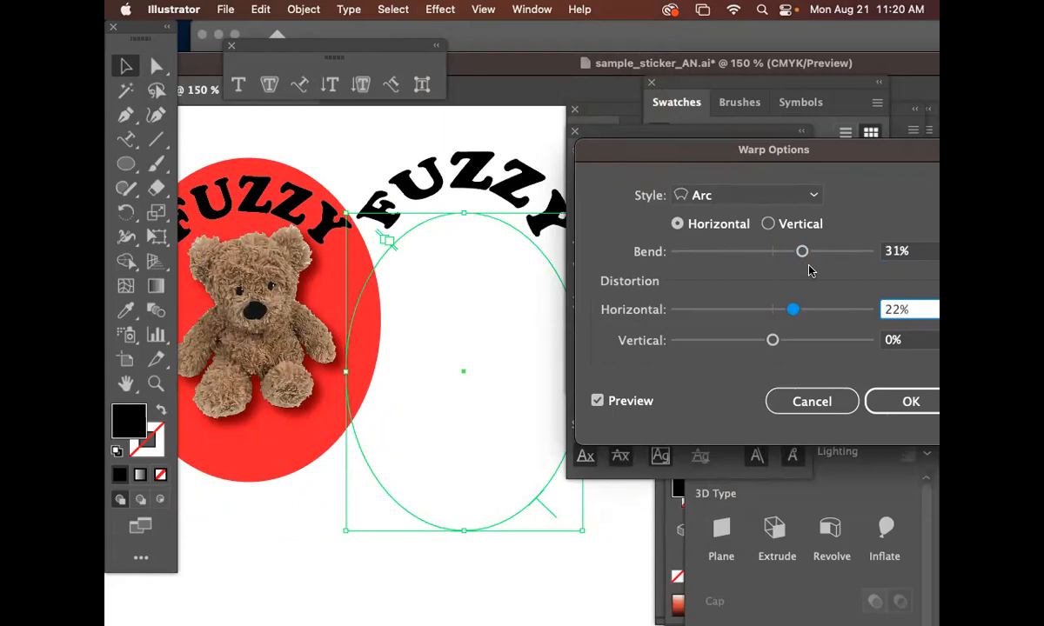
left_click_drag(801, 252, 810, 251)
mouse_move(773, 342)
left_mouse_down()
mouse_move(755, 341)
mouse_move(776, 344)
left_mouse_up()
left_click_drag(809, 251, 820, 251)
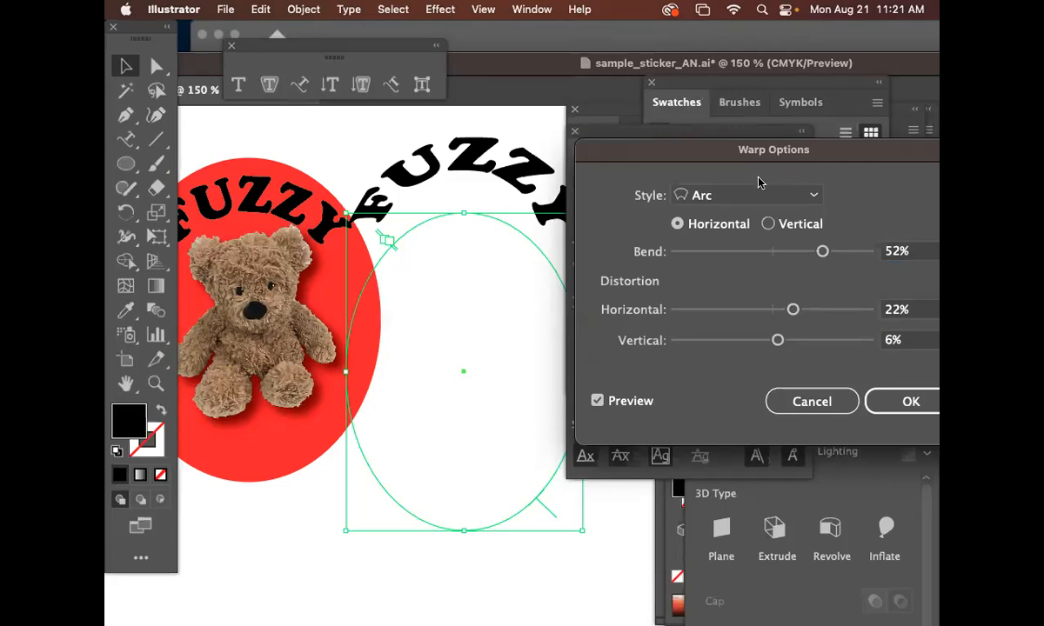
left_click_drag(725, 152, 737, 130)
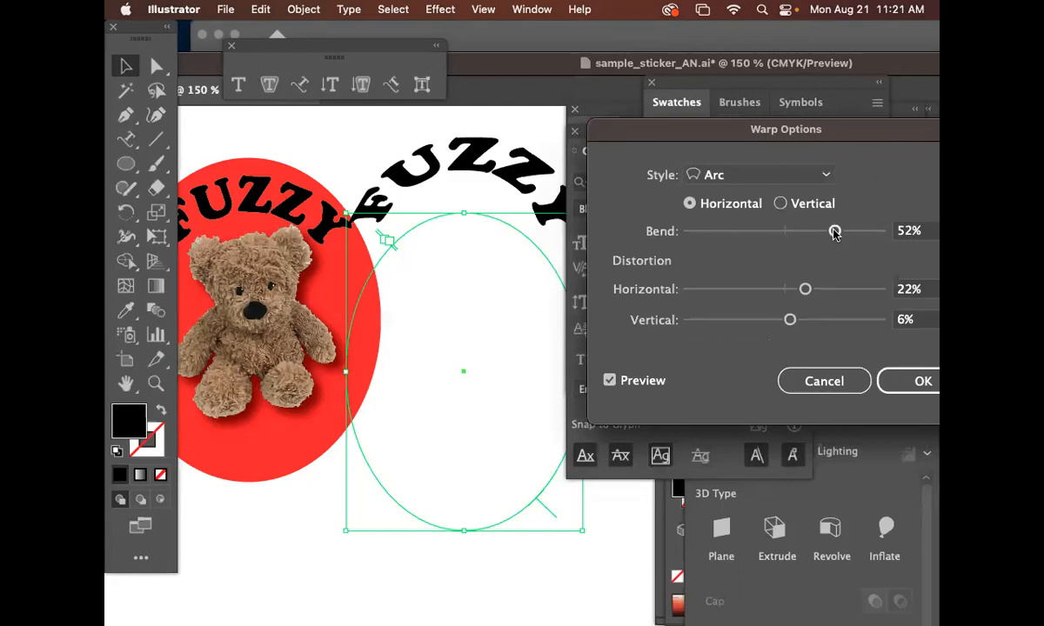
Preview the Shell Lower warp style on the copied FUZZY text and cancel the warp
left_click(780, 178)
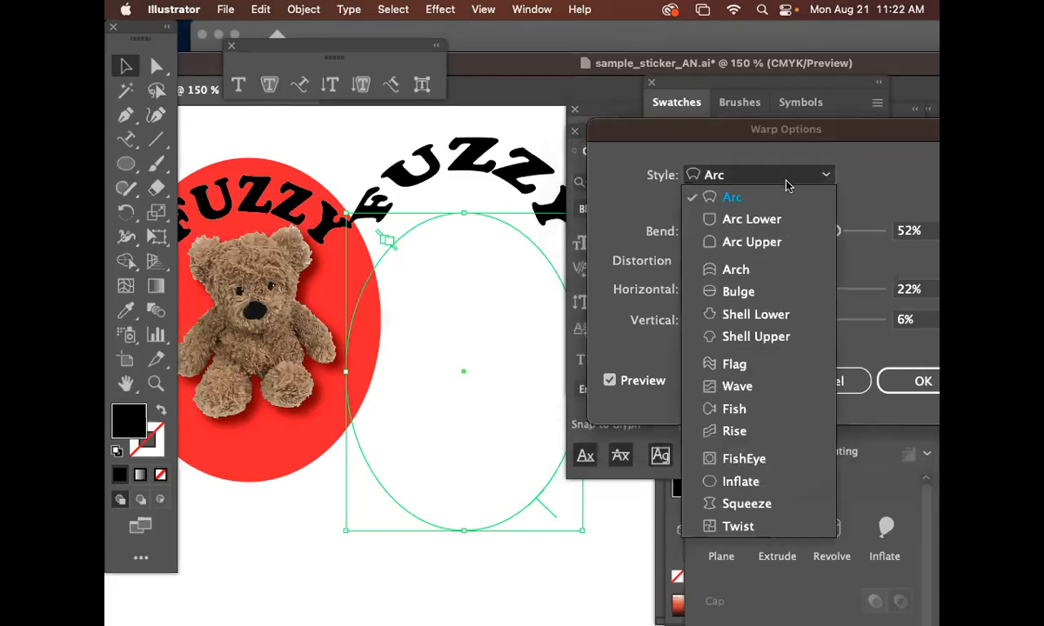
left_click(777, 313)
left_click_drag(690, 134, 675, 115)
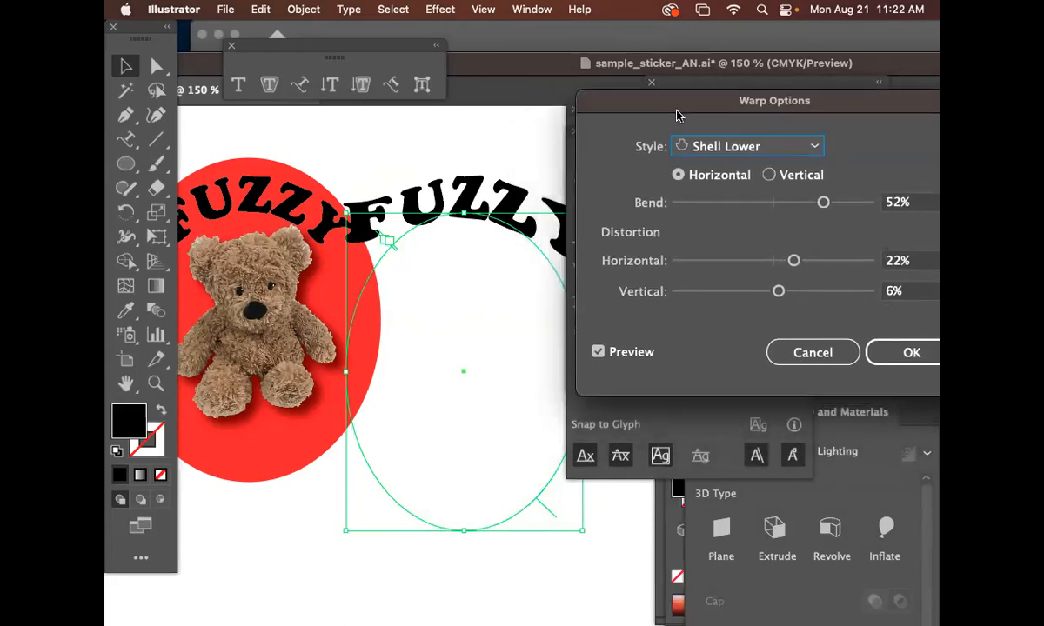
left_click(839, 358)
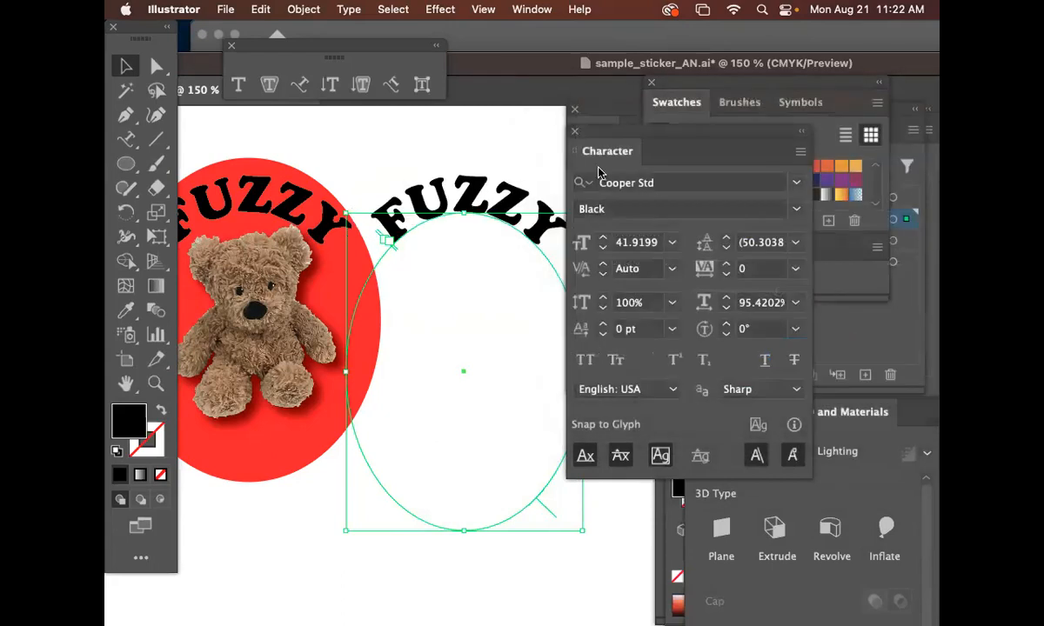
Open the Warp effect choices for the copied FUZZY text
left_click(437, 8)
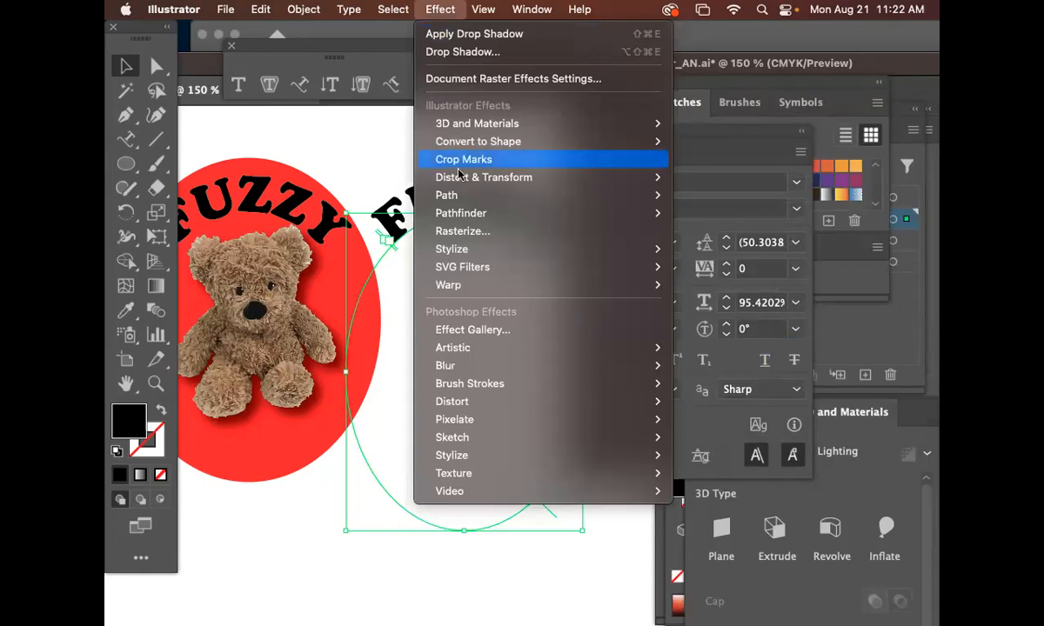
mouse_move(476, 293)
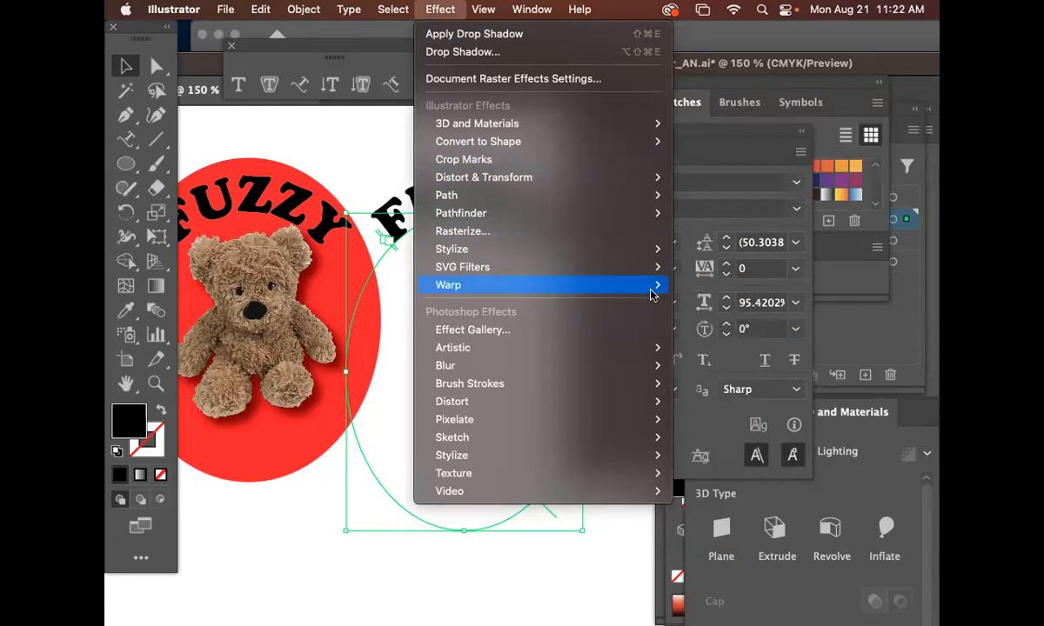
Search the help for "enve" to locate the Envelope Distort commands and look at the Make with Warp options
left_click(668, 36)
left_click(482, 9)
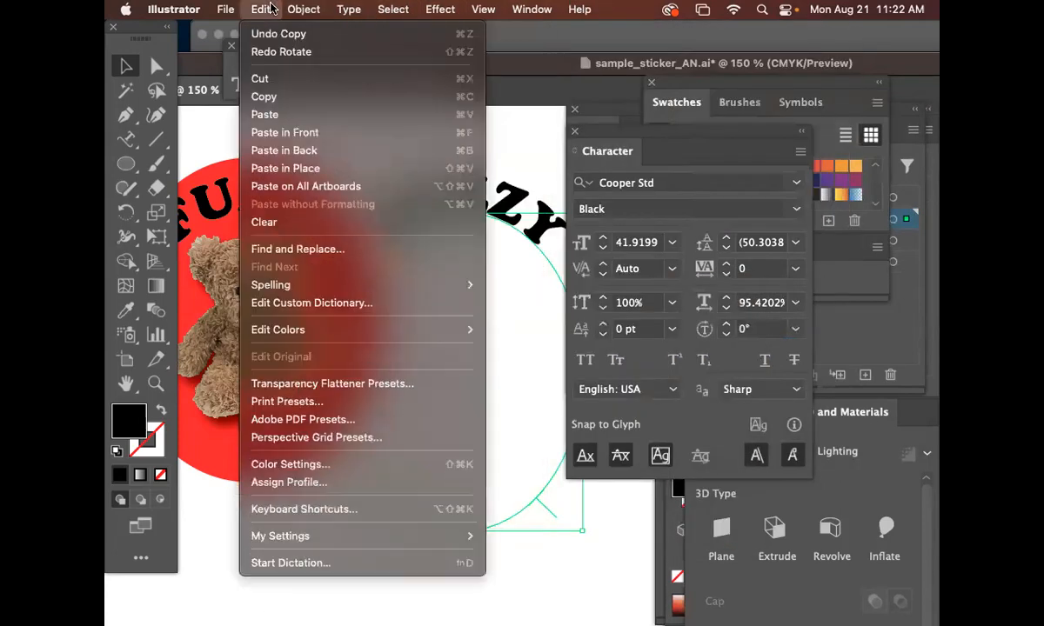
mouse_move(259, 10)
mouse_move(561, 16)
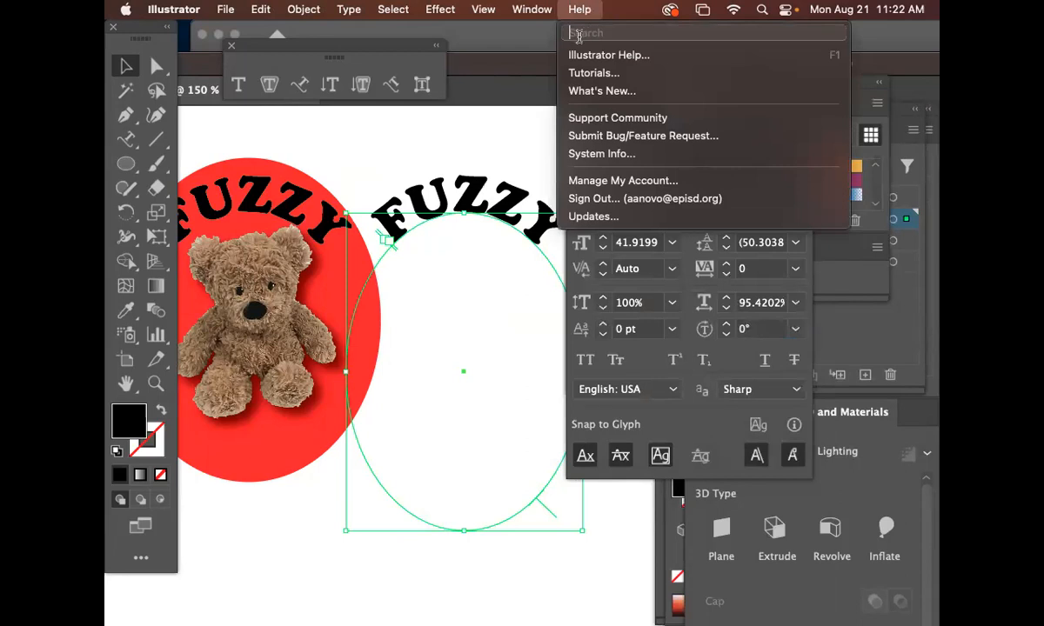
type("enve")
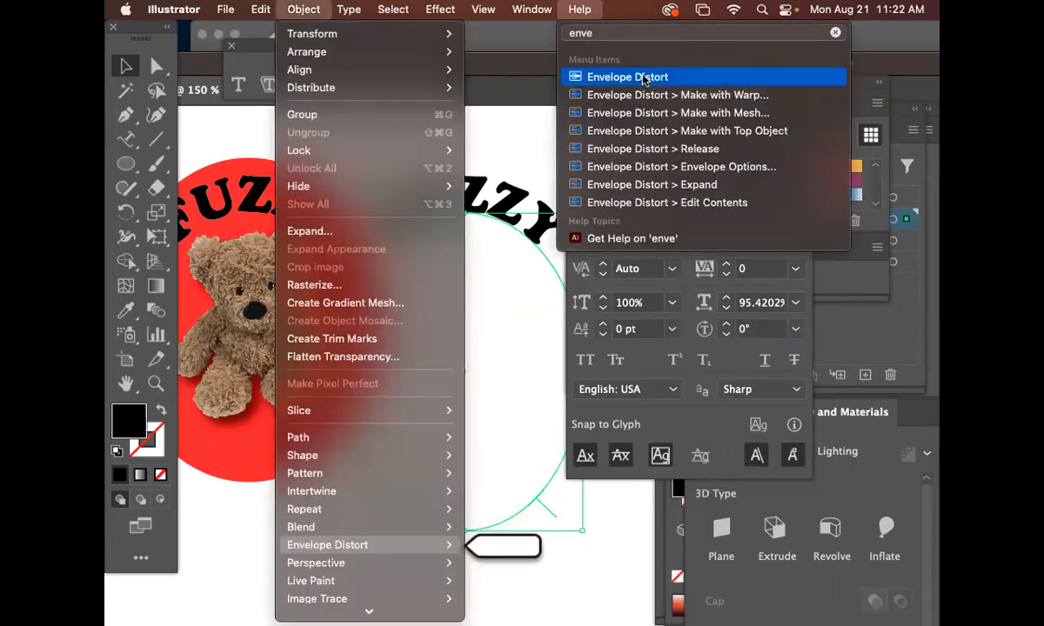
mouse_move(352, 546)
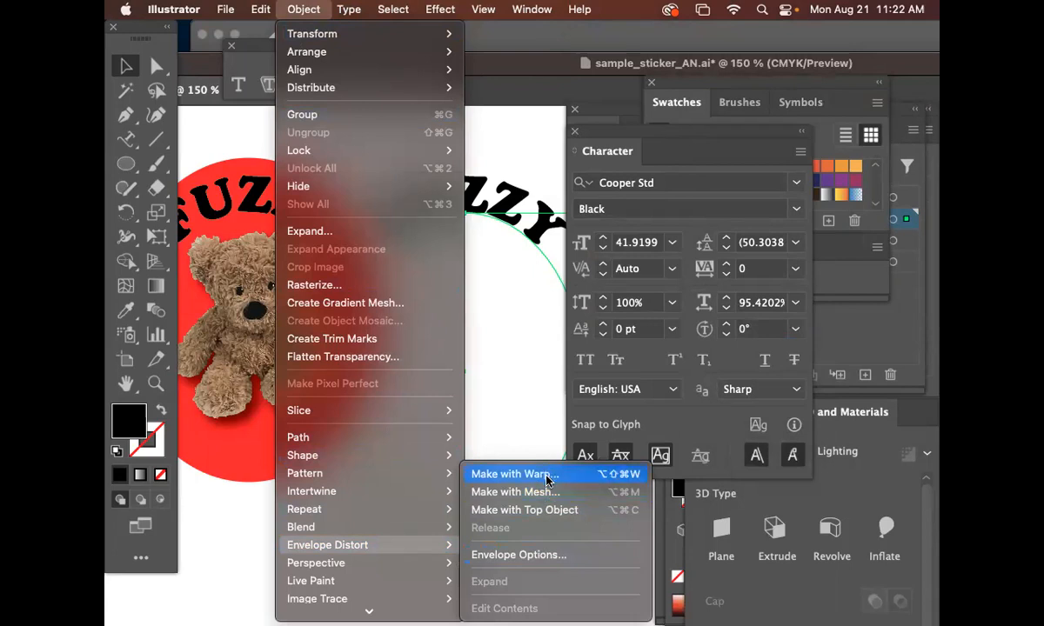
left_click(513, 474)
left_click(827, 356)
Apply an envelope mesh with 5 rows and 4 columns to the duplicate FUZZY text
left_click(304, 8)
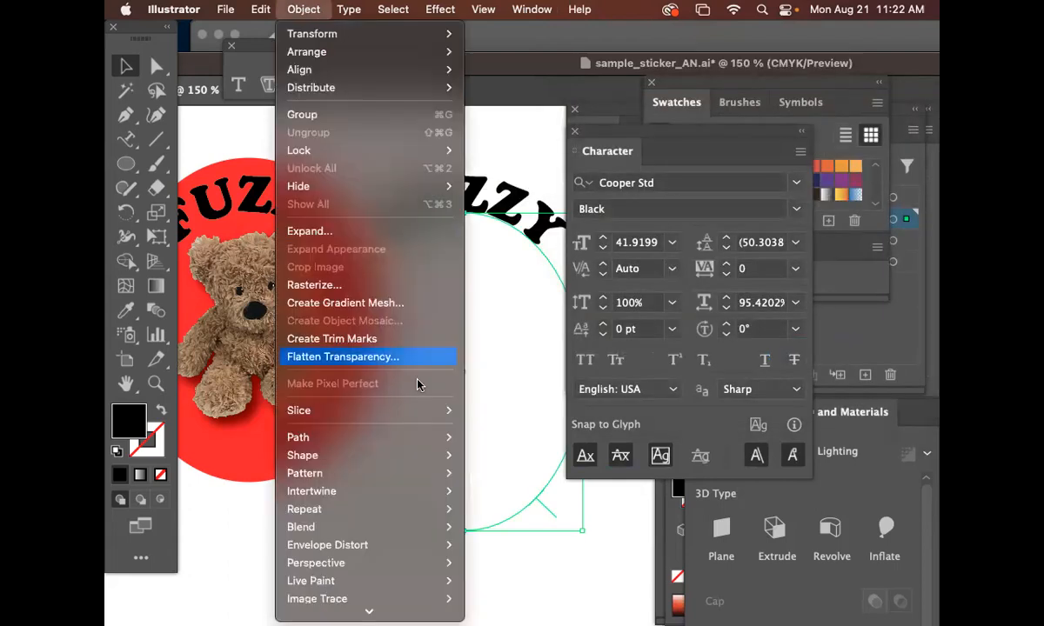
scroll(401, 584, "down", 3)
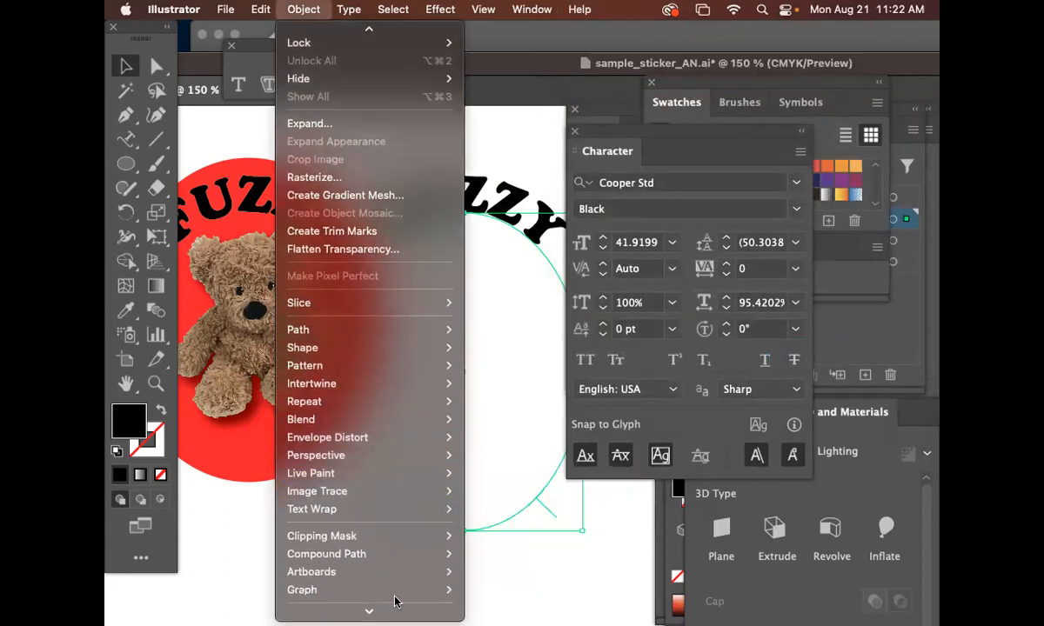
mouse_move(381, 429)
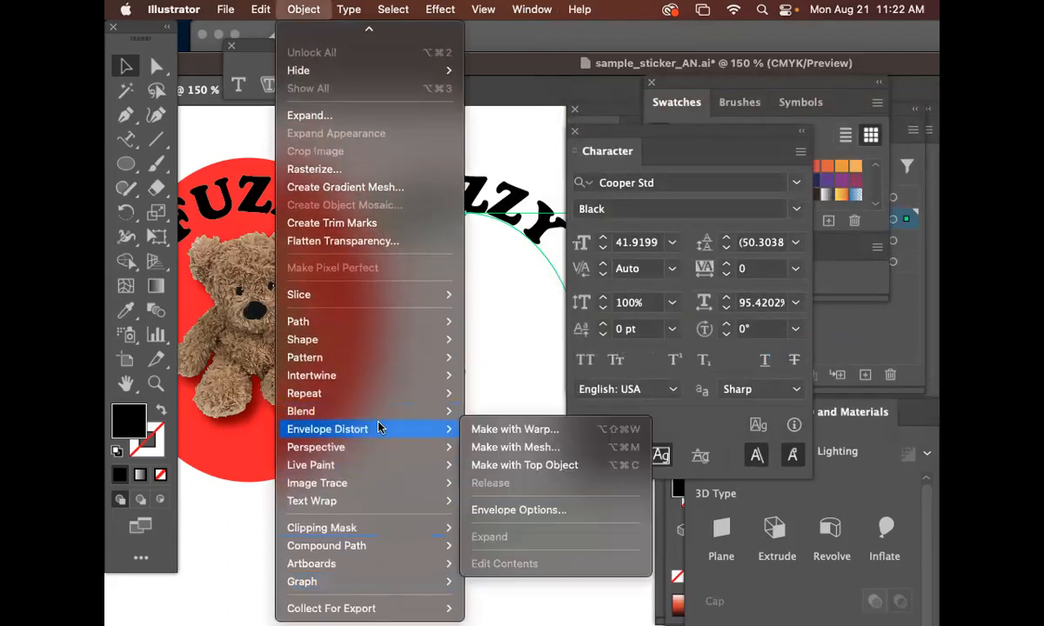
left_click(519, 448)
left_click_drag(511, 228, 378, 312)
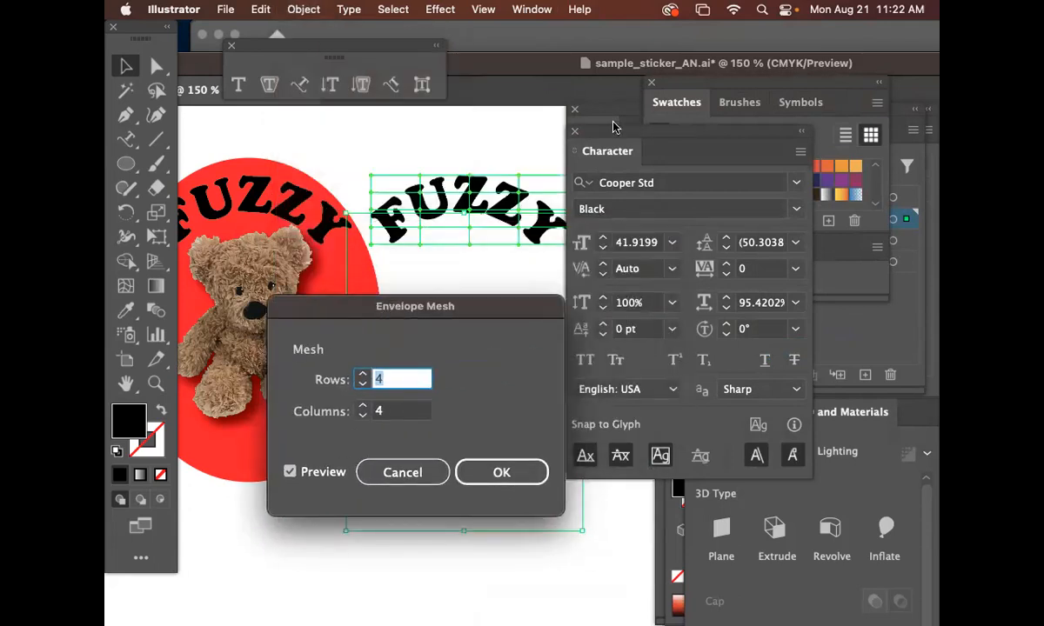
type("5")
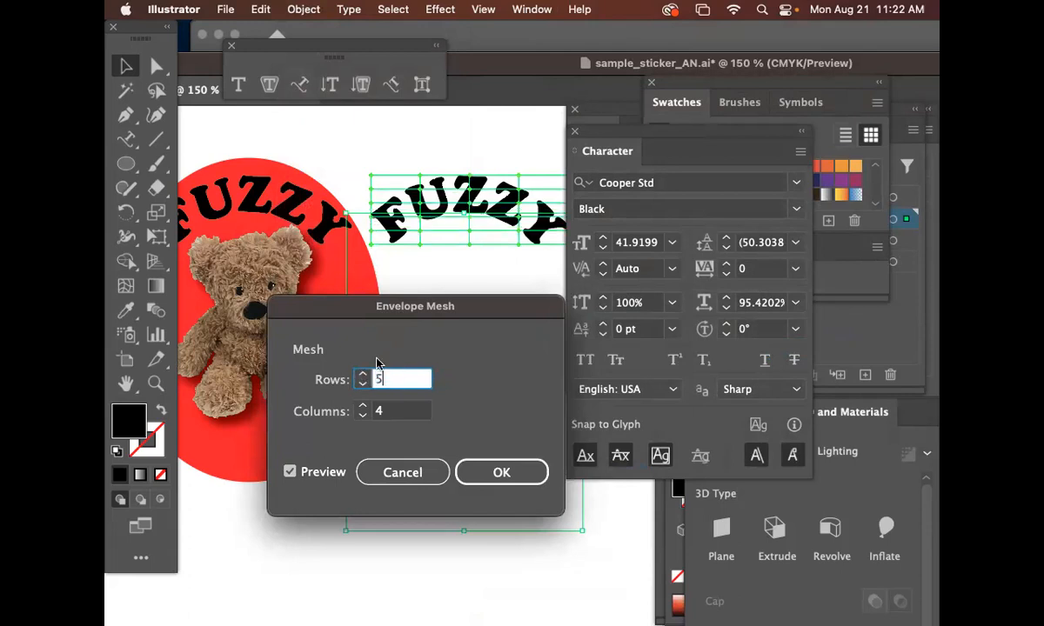
left_click(511, 474)
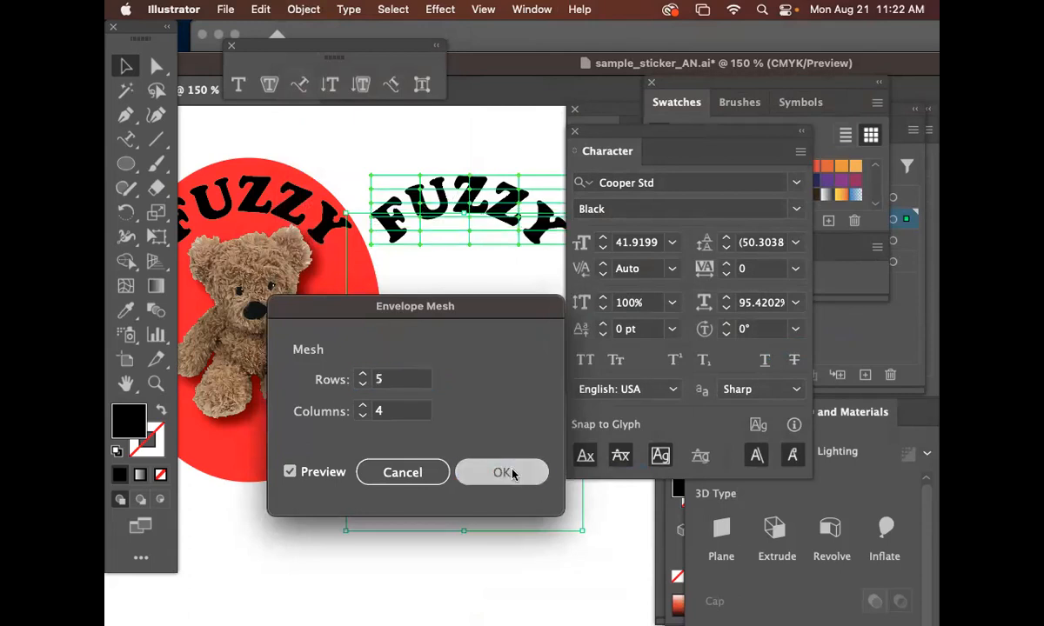
Distort the duplicate FUZZY text by pulling a mesh point near the U upward with the Direct Selection tool
left_click_drag(429, 218, 433, 228)
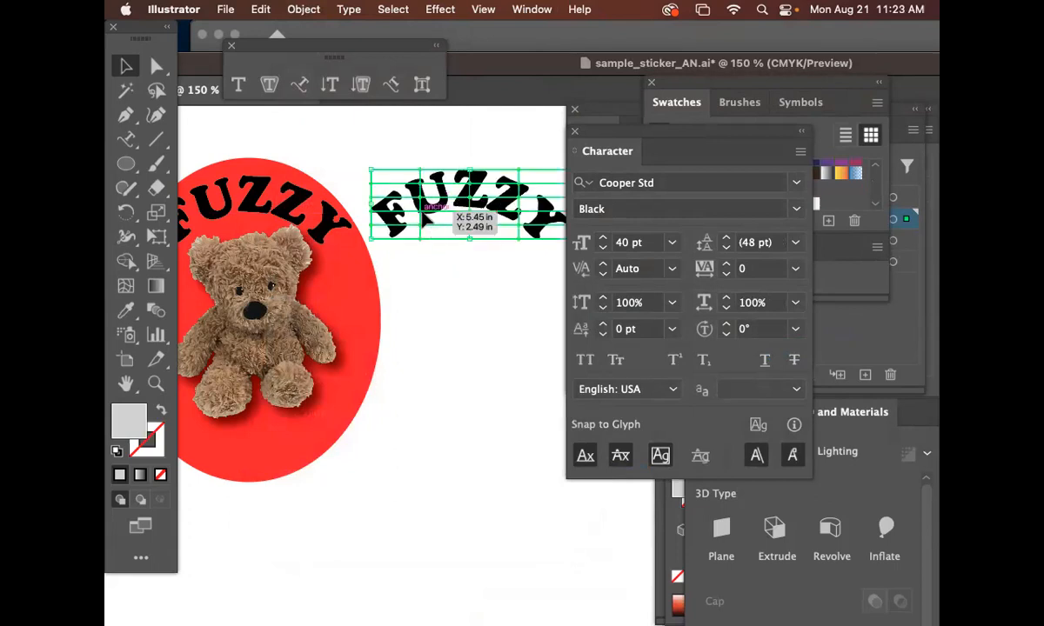
left_click(257, 132)
left_click(157, 67)
left_click(425, 190)
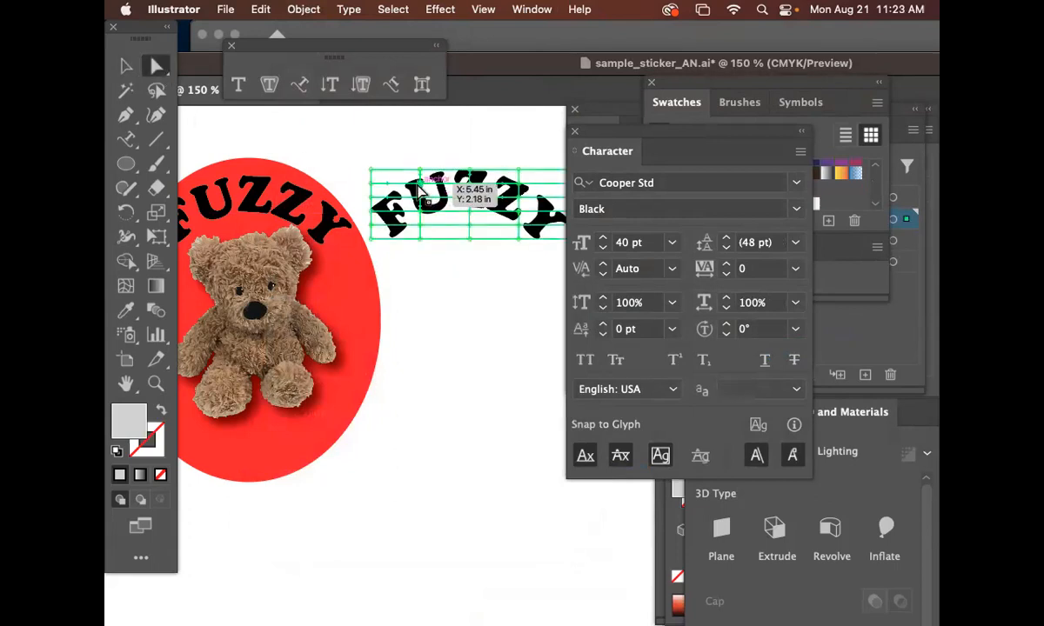
left_click_drag(423, 187, 406, 142)
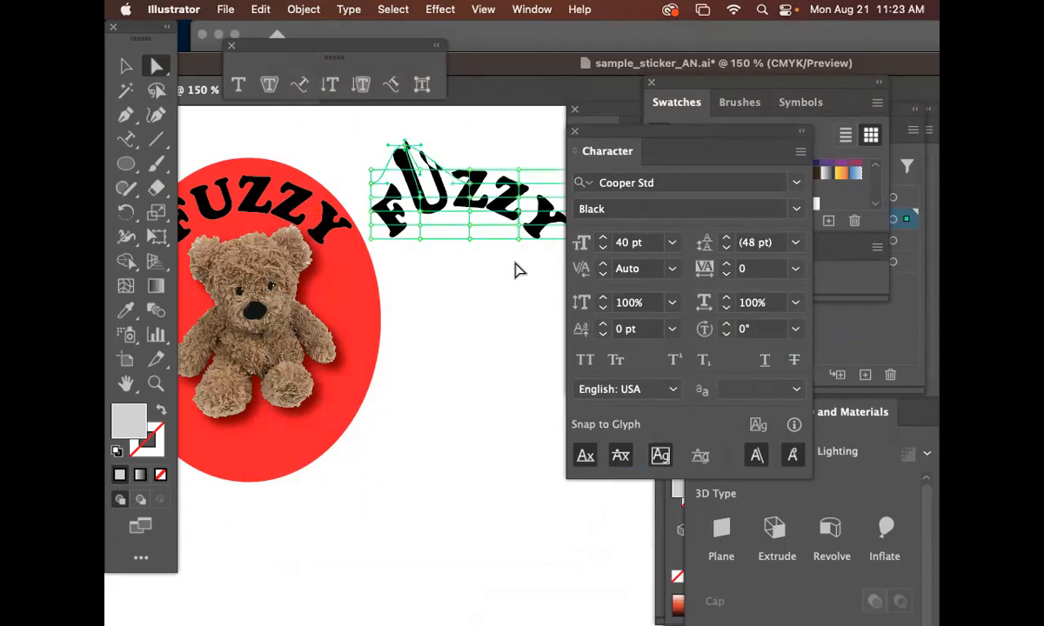
Undo the mesh point distortion and the envelope mesh, keeping the duplicate FUZZY text beside the red oval
key("super+z")
key("super+z")
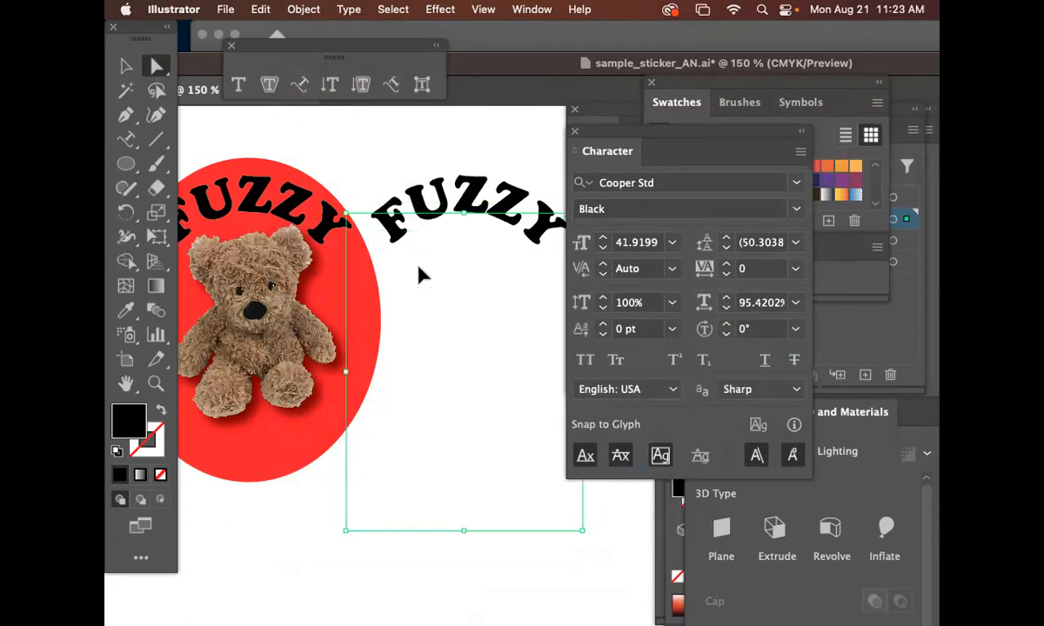
key("super+z")
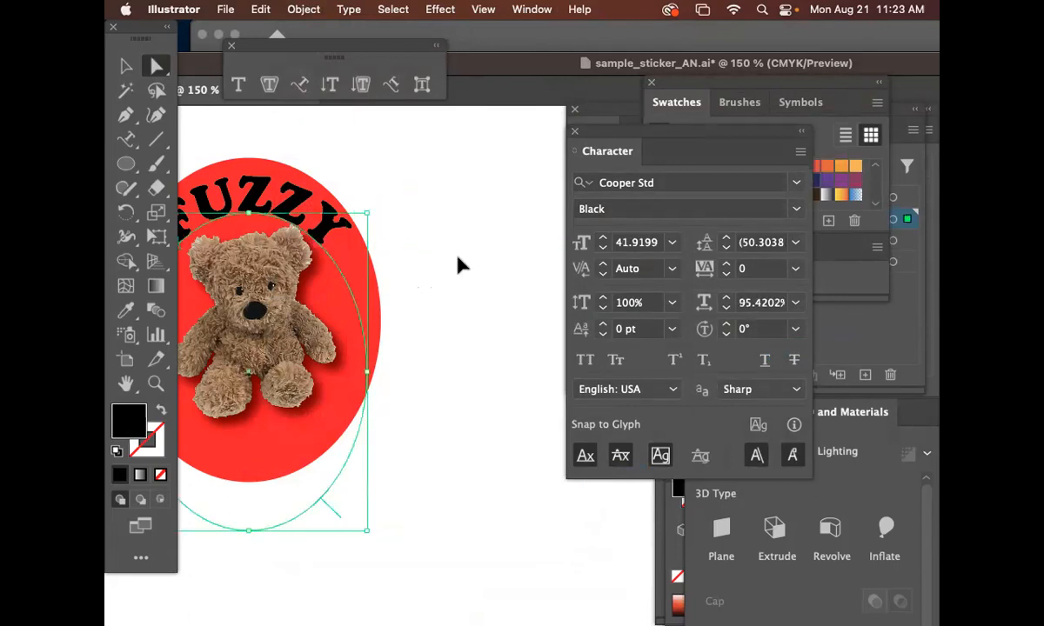
key("super+shift+z")
key("super+shift+z")
key("super+z")
key("super+z")
key("super+z")
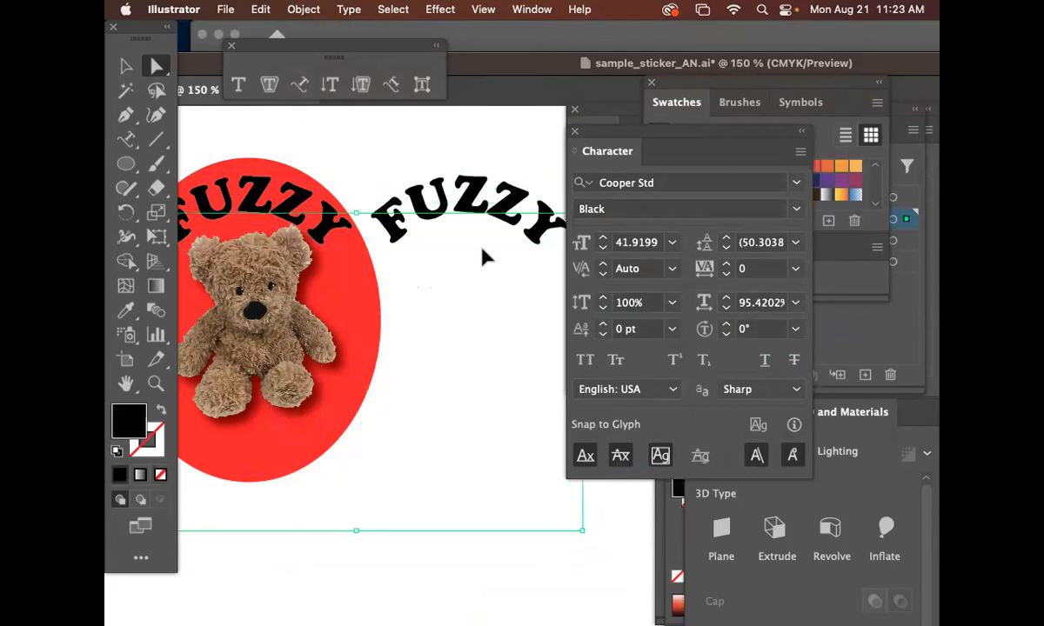
key("super+shift+z")
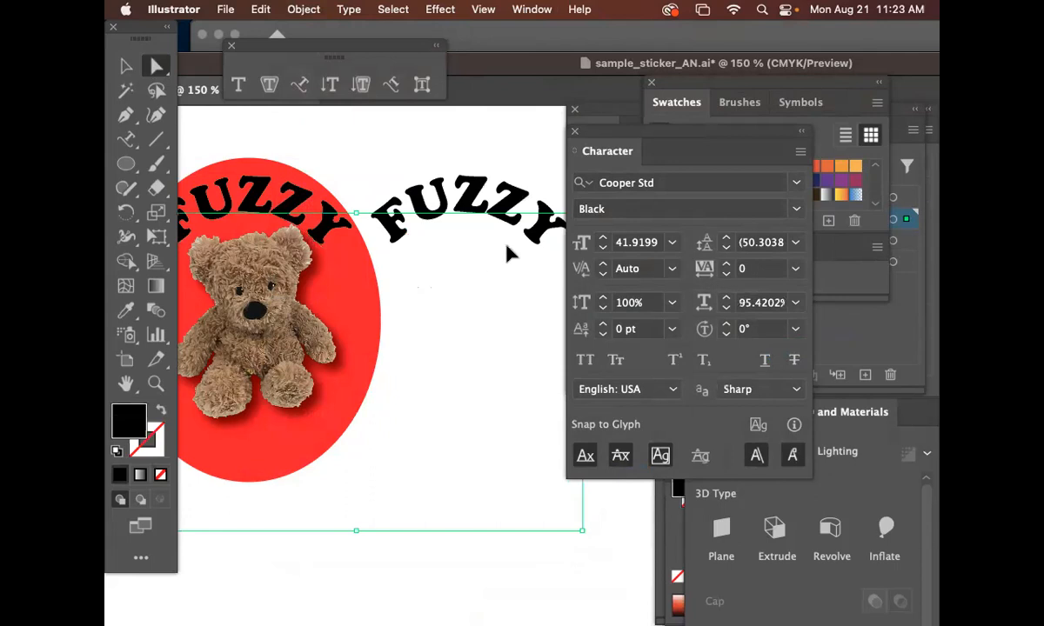
left_click(460, 8)
mouse_move(648, 293)
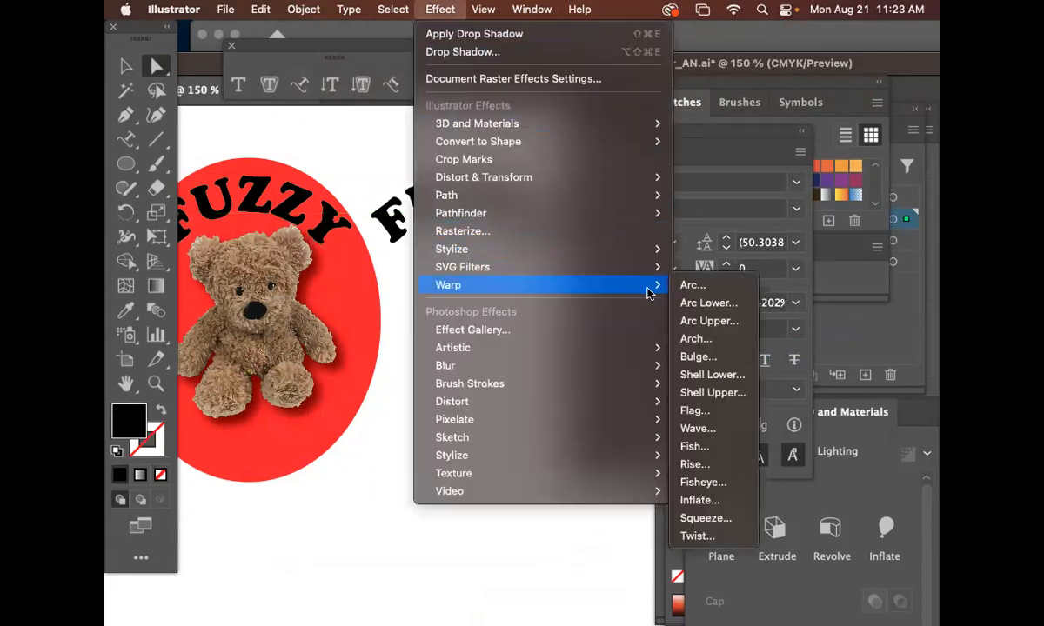
left_click(692, 285)
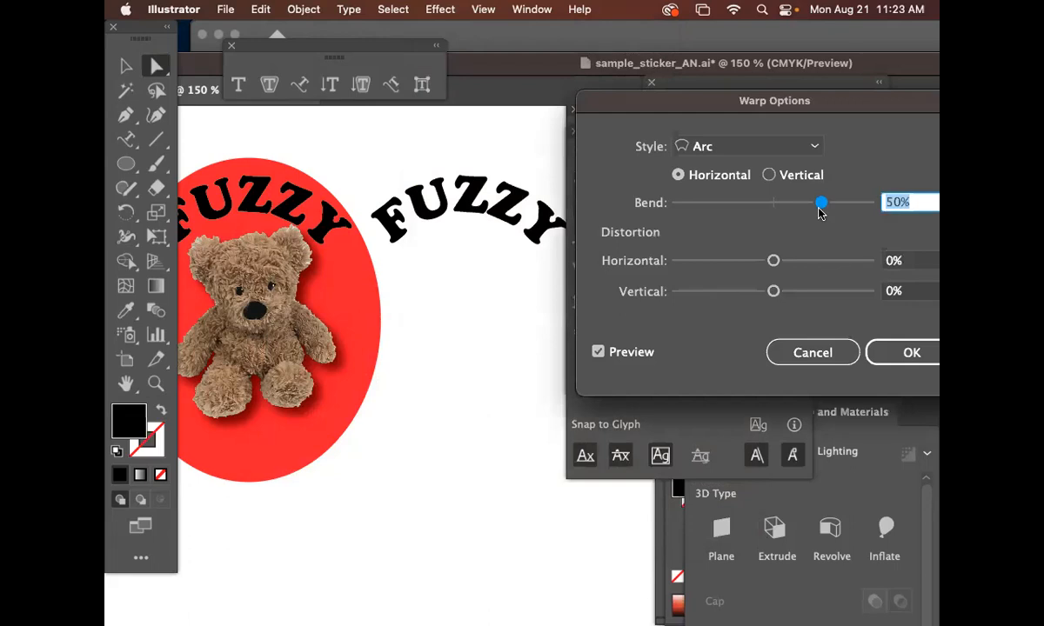
left_click(774, 147)
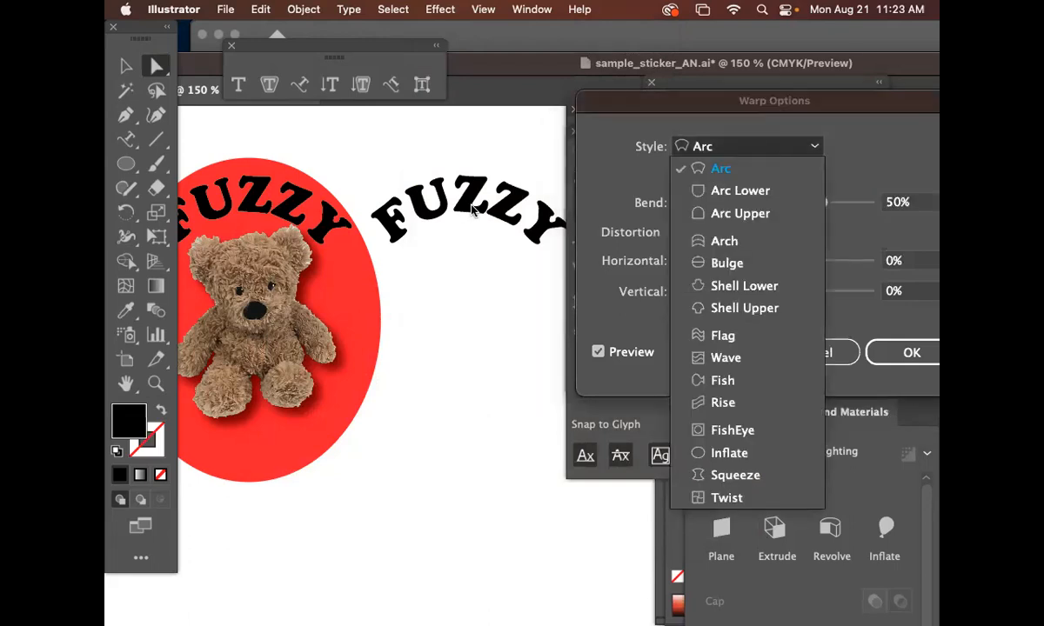
key("Escape")
left_click(798, 351)
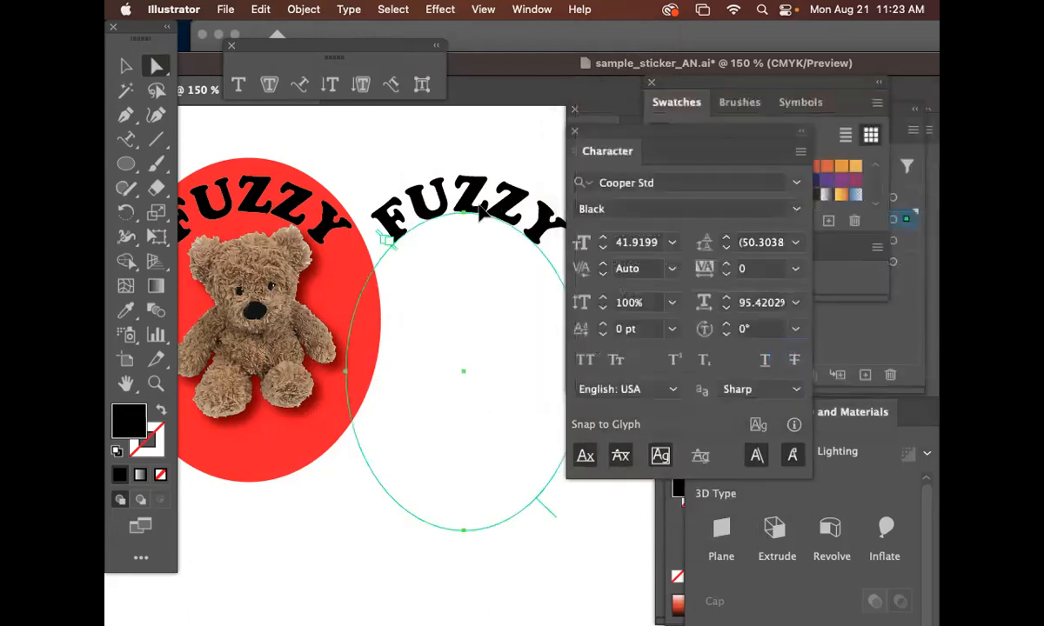
Apply a horizontal Shell Lower warp with 50% bend to the duplicate FUZZY text, after previewing Arc, Arc Lower, Arc Upper, Arch and Bulge
left_click(437, 10)
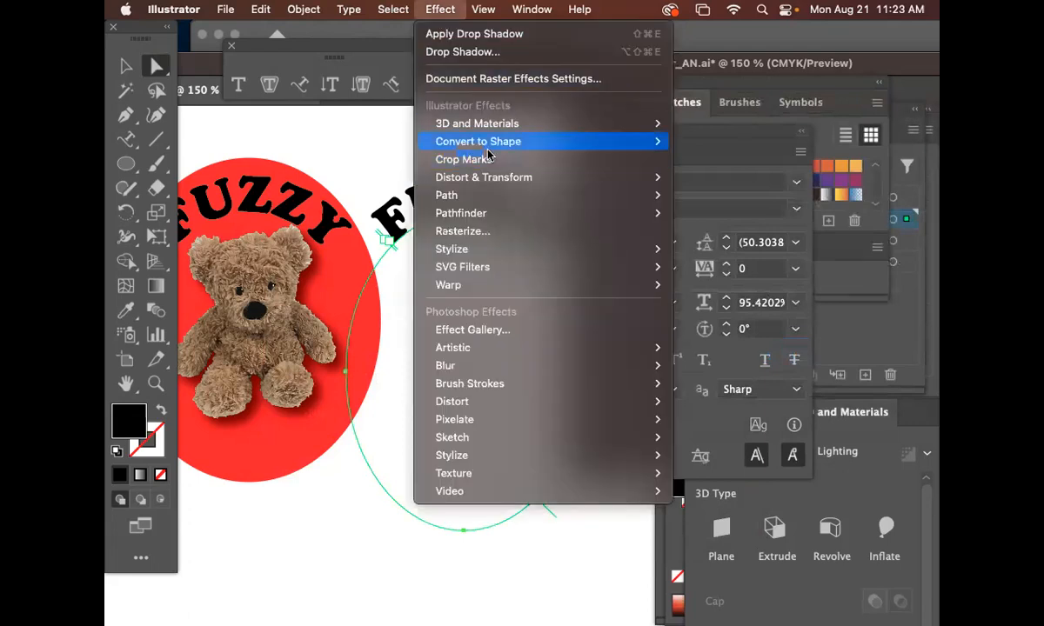
mouse_move(516, 294)
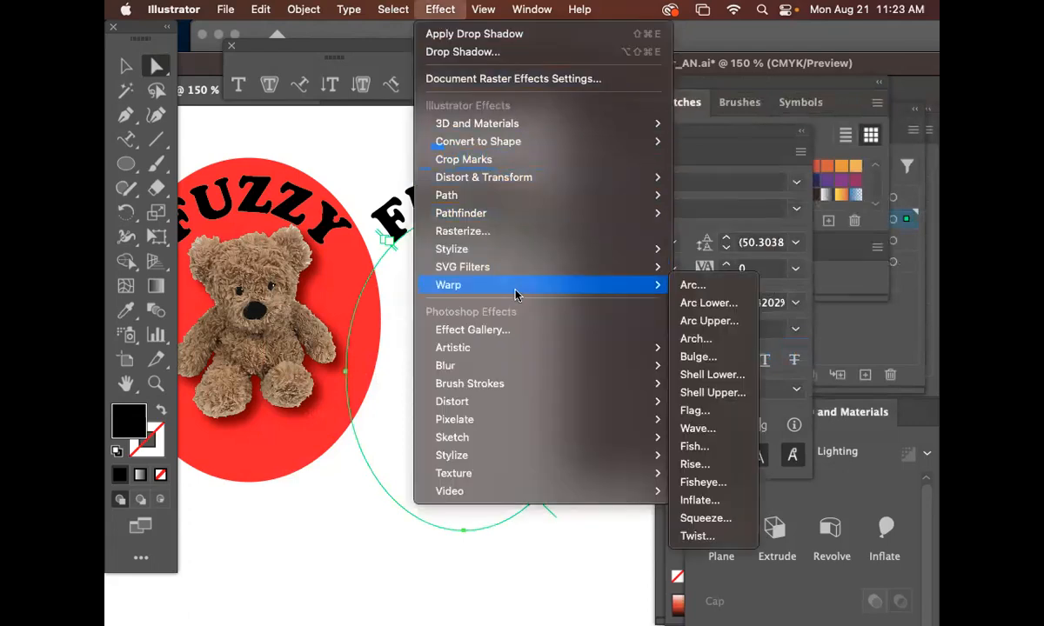
left_click(706, 292)
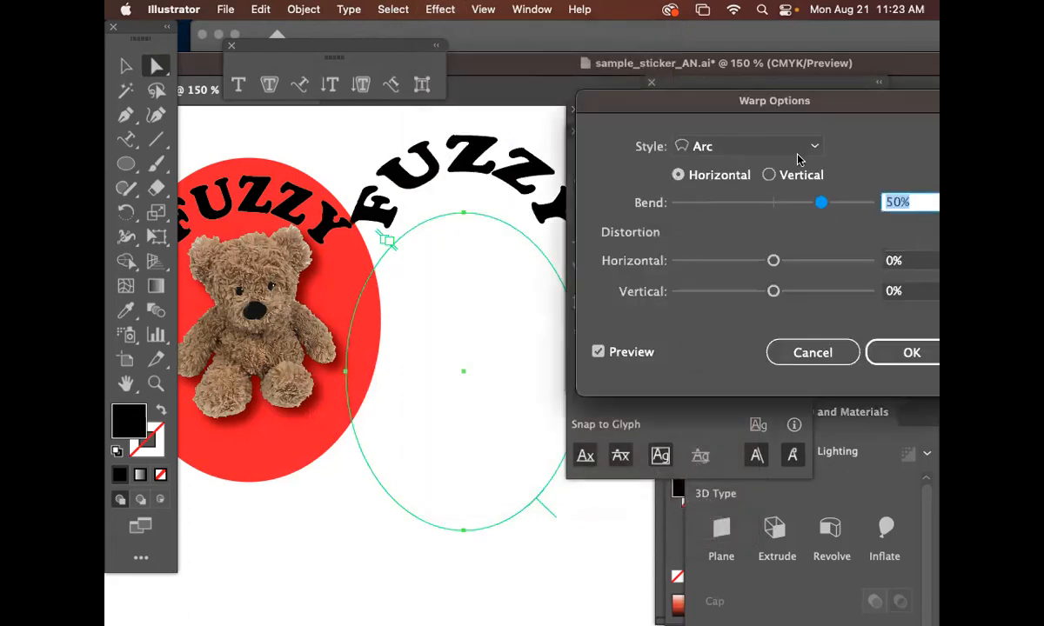
left_click(798, 157)
left_click(787, 192)
left_click(803, 149)
left_click(792, 211)
left_click(802, 148)
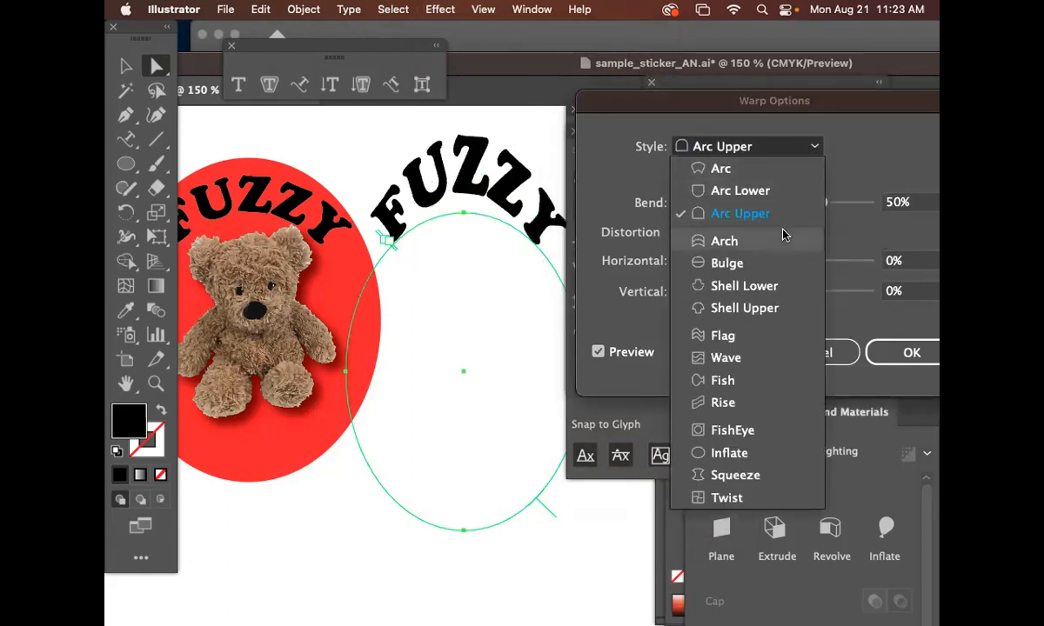
left_click(781, 243)
left_click(790, 158)
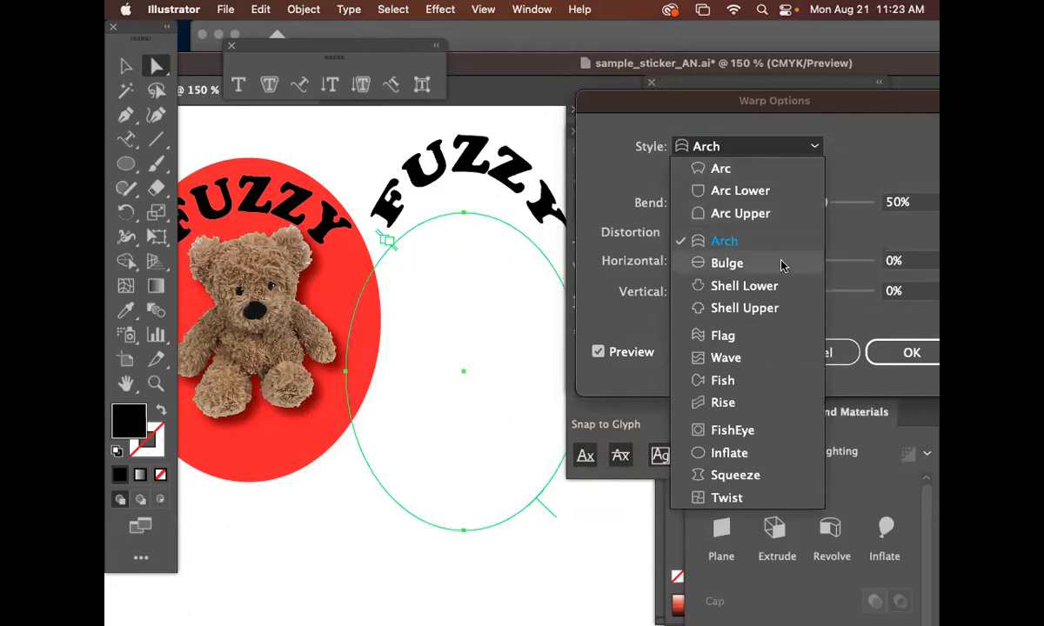
left_click(782, 263)
left_click(789, 156)
left_click(782, 293)
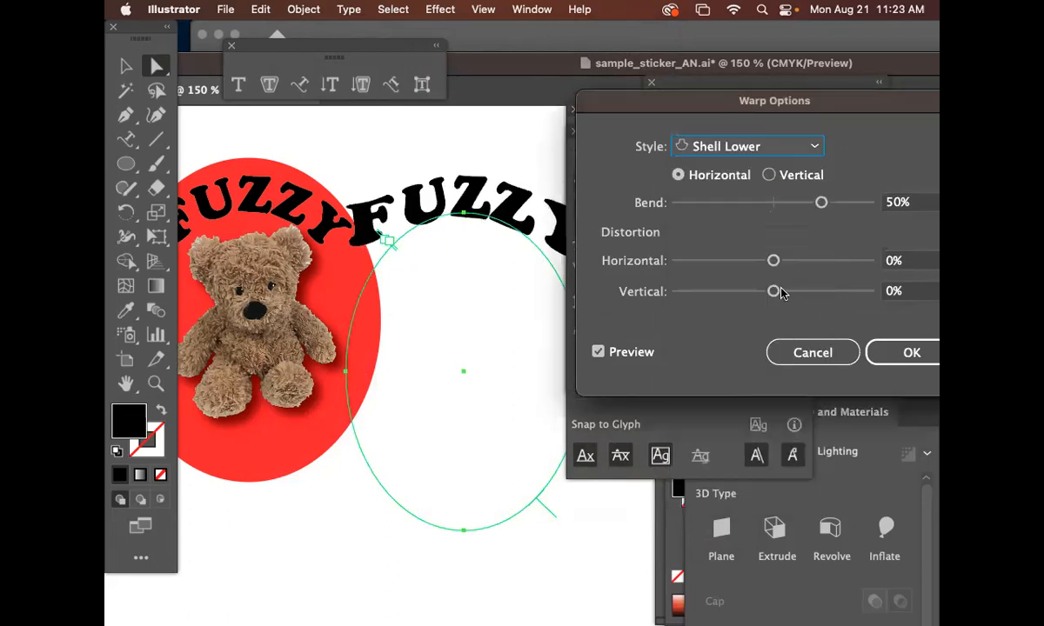
left_click(868, 350)
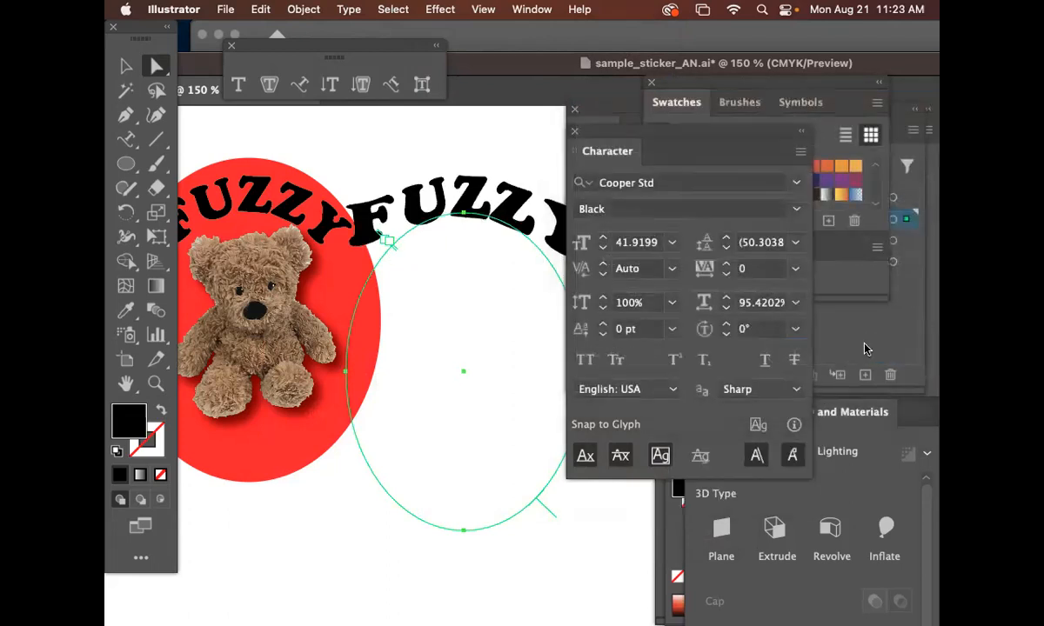
Move the Character and Layers panels clear of the artwork and delete the original FUZZY text on the red oval
left_click_drag(598, 132, 675, 150)
left_click_drag(608, 112, 726, 151)
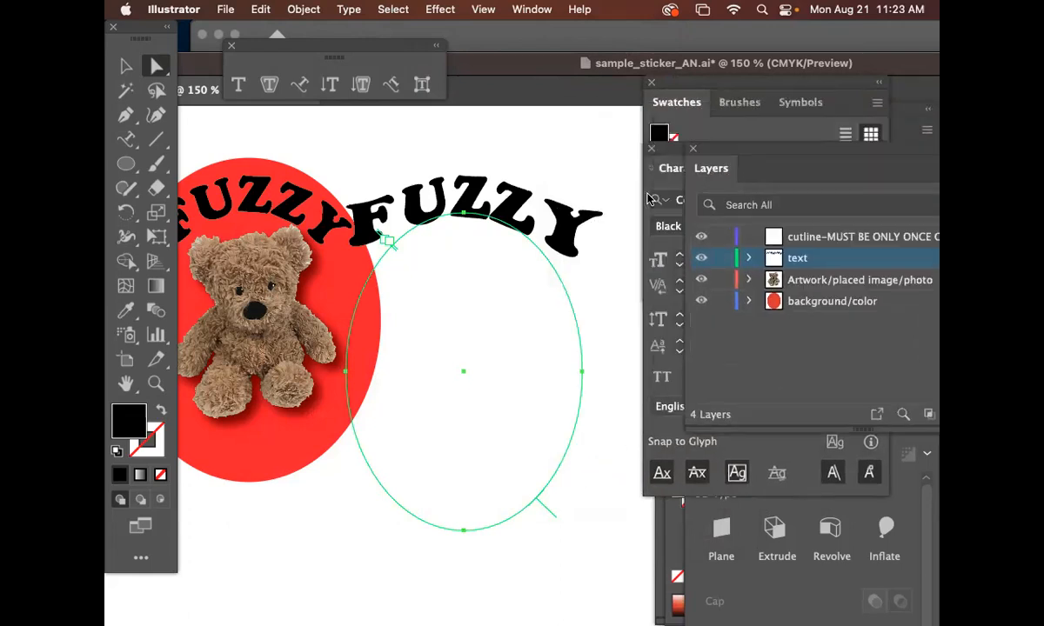
right_click(347, 217)
left_click(426, 234)
left_click(260, 183)
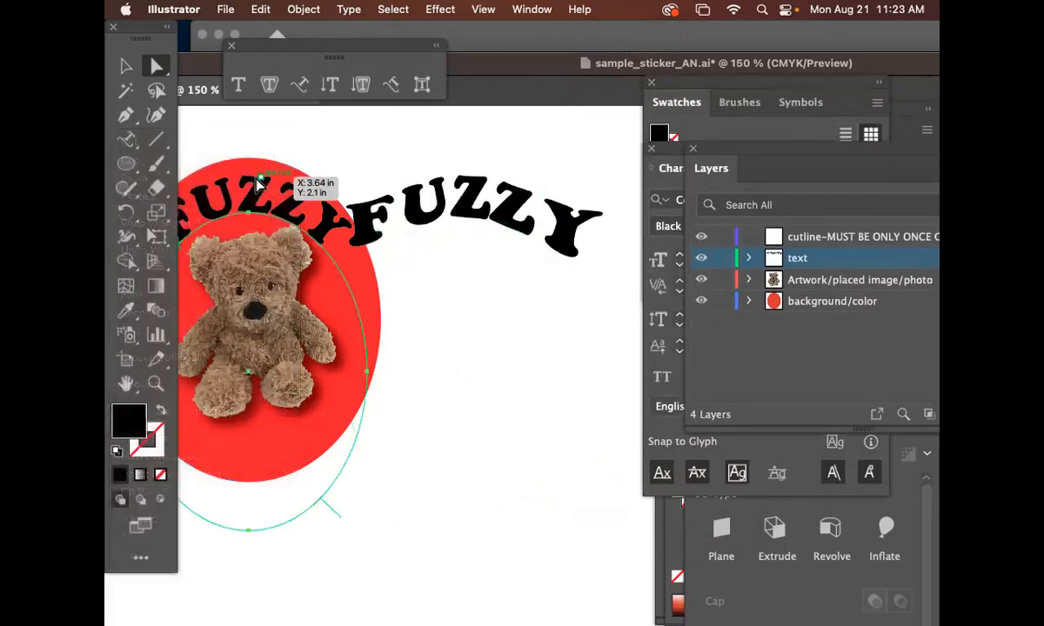
key("Delete")
Place the warped FUZZY text over the upper part of the red oval and scale it down to fit above the bear
key("space")
left_click_drag(478, 230, 327, 222)
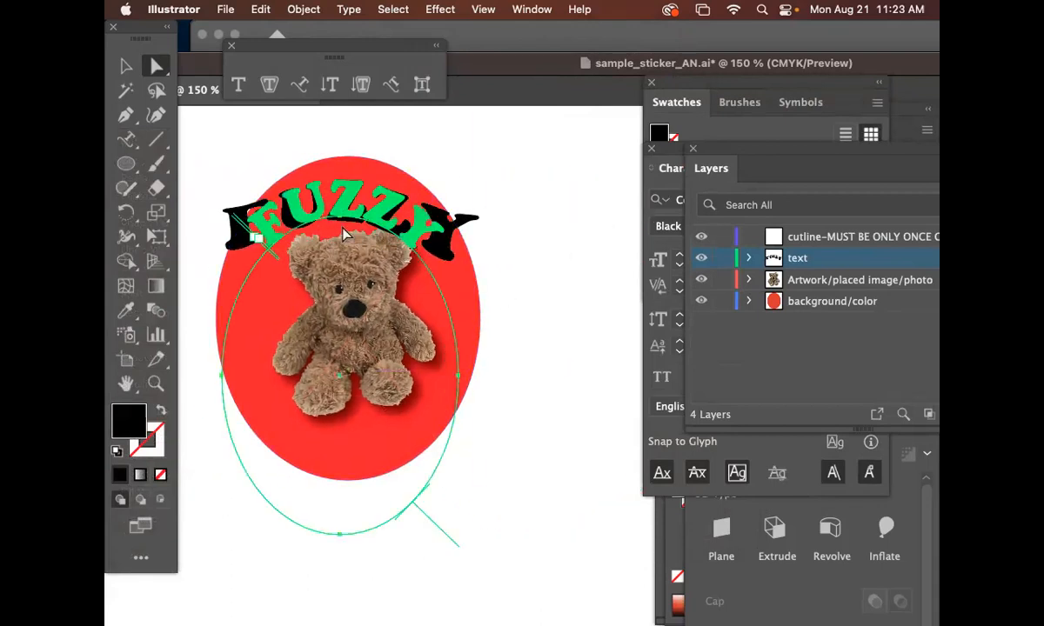
left_click(147, 72)
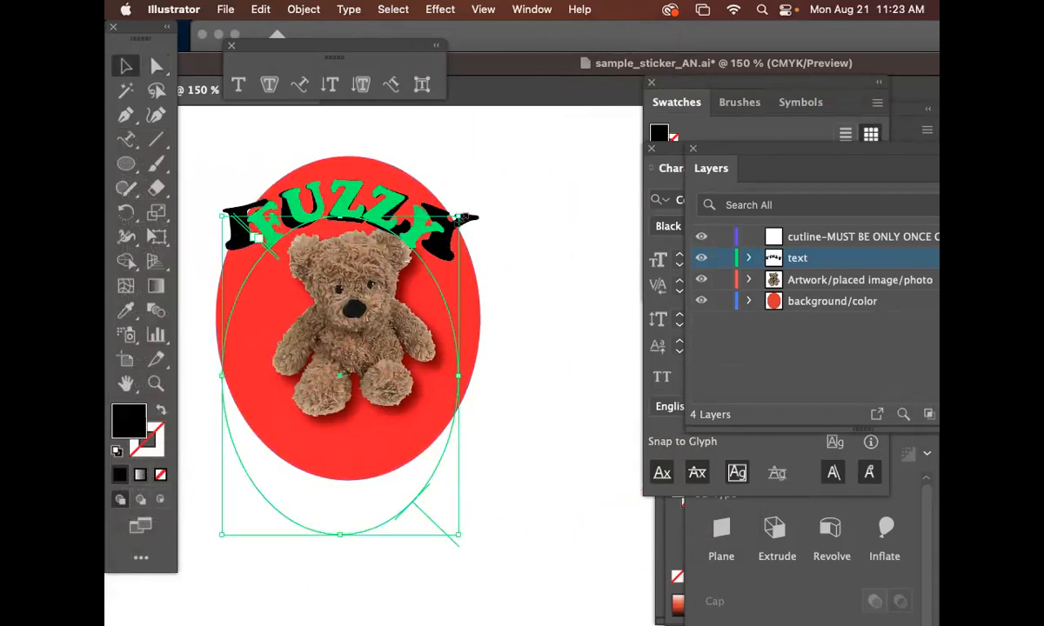
left_click_drag(459, 214, 374, 224)
Nudge the teddy bear image down and slightly left so it sits below the FUZZY text
left_click(374, 275)
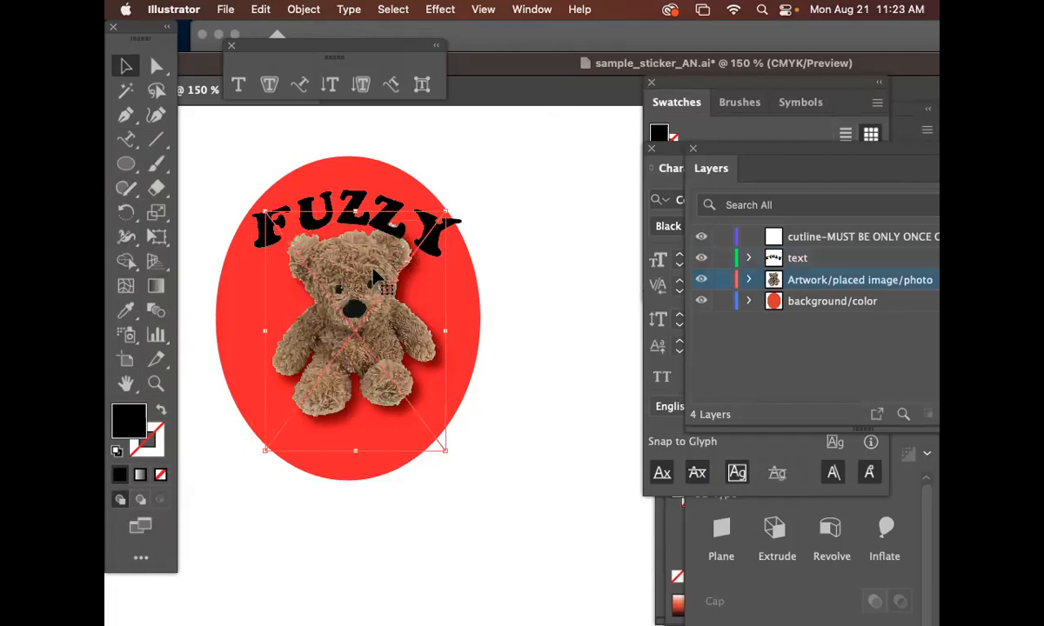
key("shift+Down")
key("shift+Down")
key("Up")
key("Up")
key("Up")
key("Left")
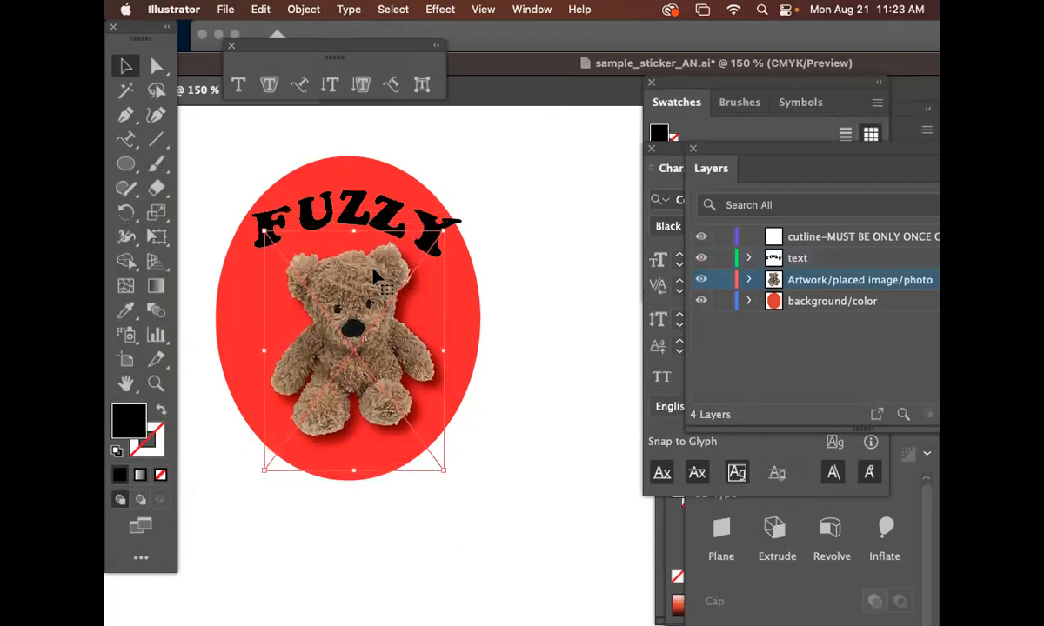
key("Up")
key("Up")
key("Up")
key("Up")
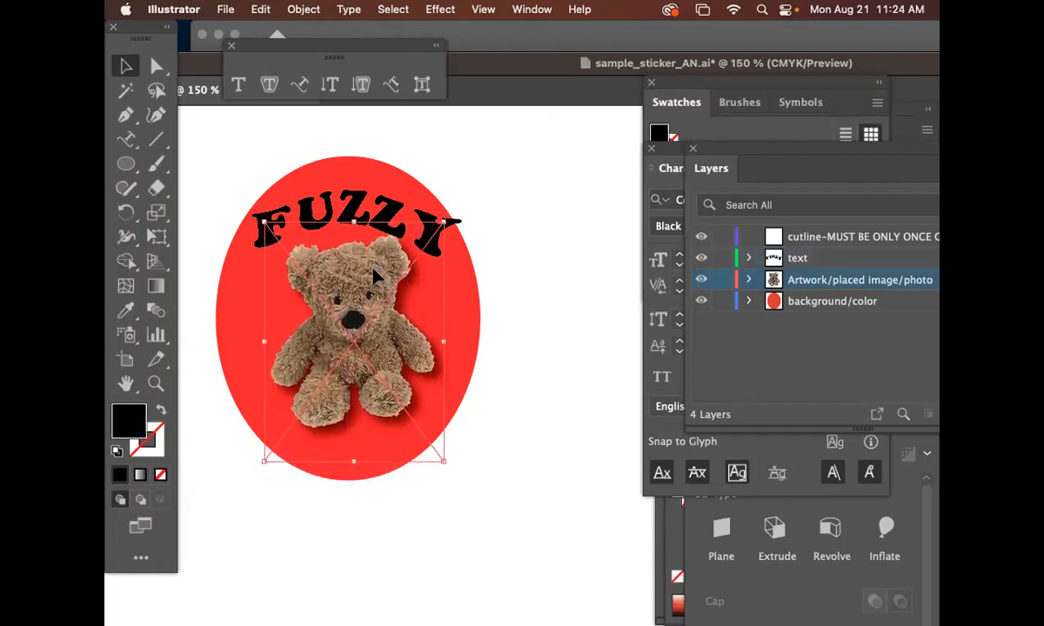
Nudge the teddy bear up to overlap the FUZZY text and move the Artwork/placed image/photo layer above the text layer
key("shift+Up")
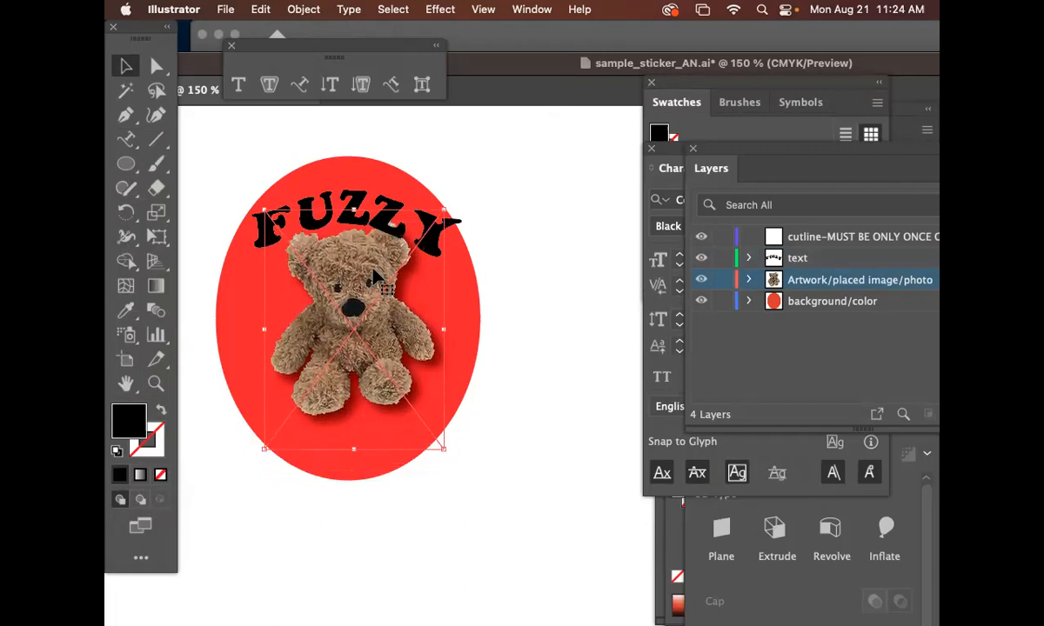
left_click(155, 383)
left_click_drag(369, 254, 637, 221)
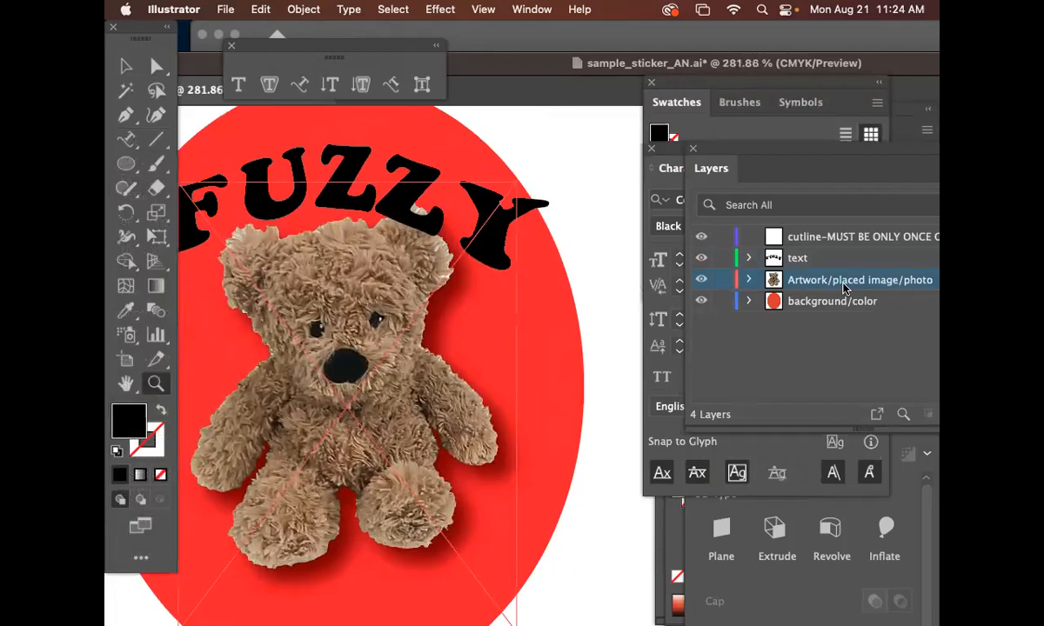
left_click_drag(844, 283, 842, 248)
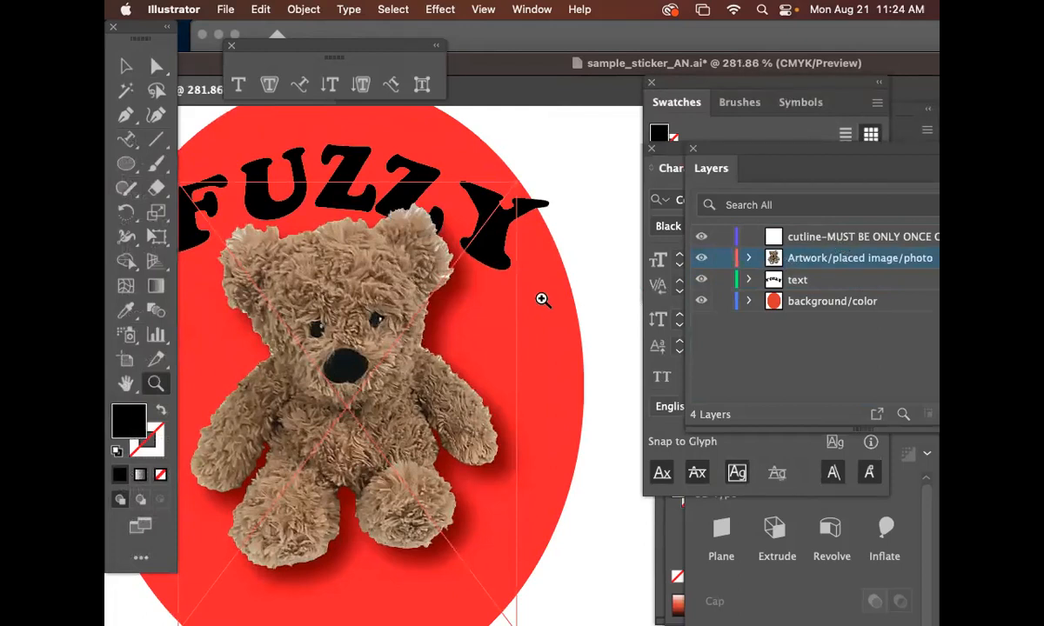
Scale the warped FUZZY text down slightly so it fits within the red oval behind the bear
key("super+minus")
key("super+minus")
key("space")
left_click_drag(505, 303, 343, 157)
left_click_drag(454, 325, 398, 194)
left_click(585, 333)
key("space")
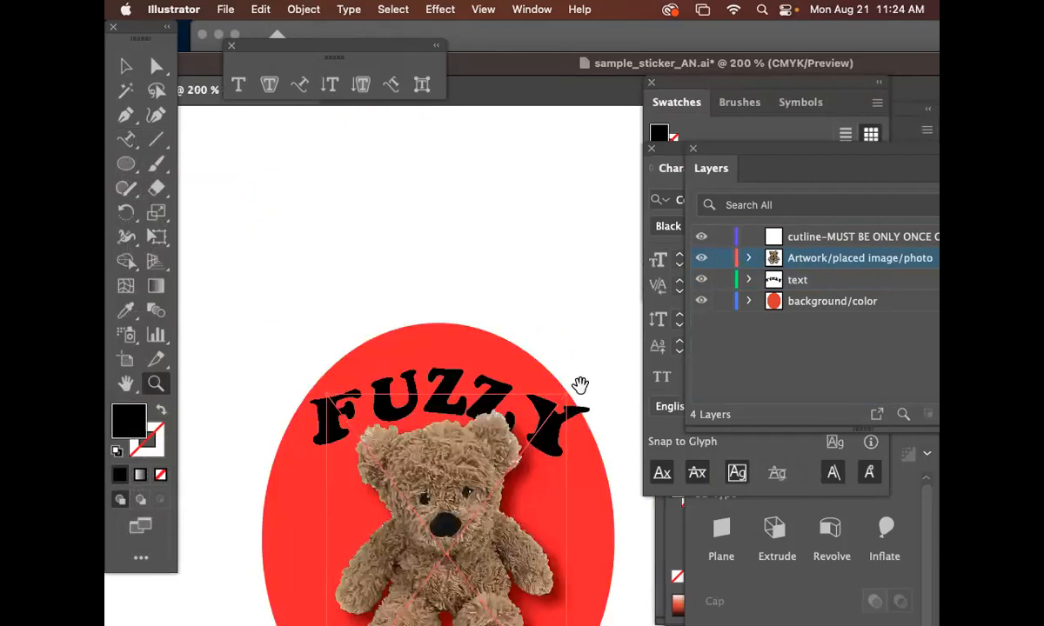
left_click_drag(580, 384, 517, 220)
key("v")
left_click(278, 253)
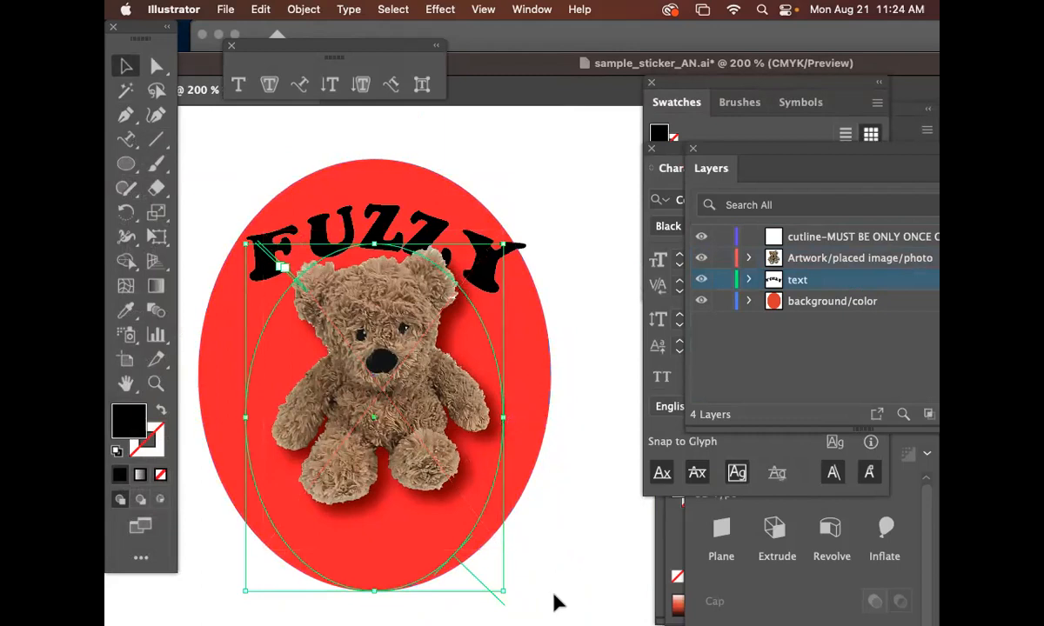
left_click_drag(505, 594, 490, 567)
left_click(587, 497)
left_click_drag(531, 434, 529, 363)
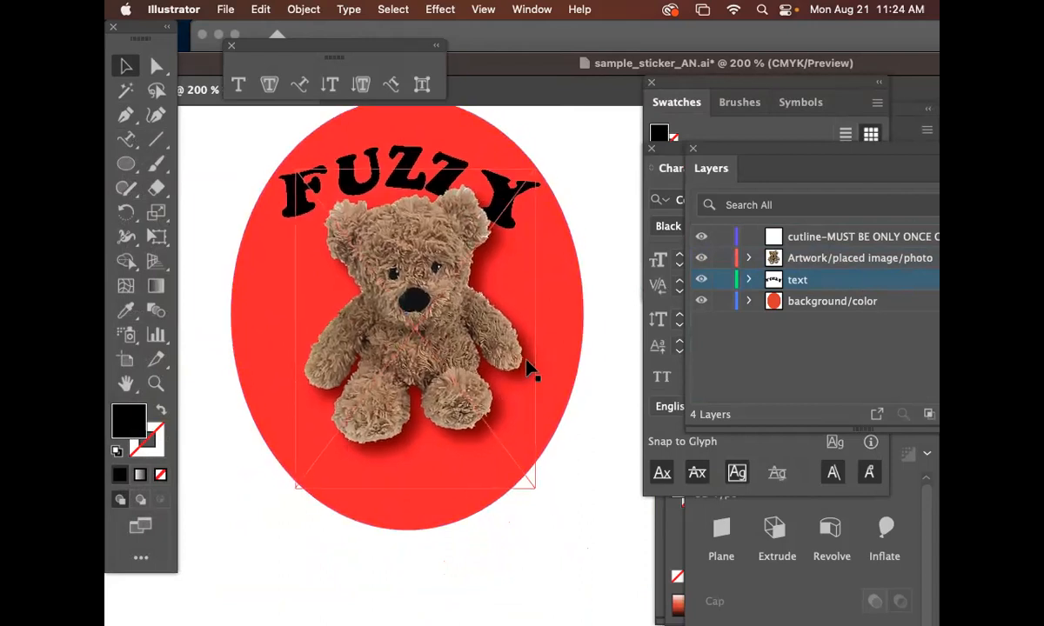
Give the FUZZY text an off-white outline with stroke color FCFAFB
left_click(280, 211)
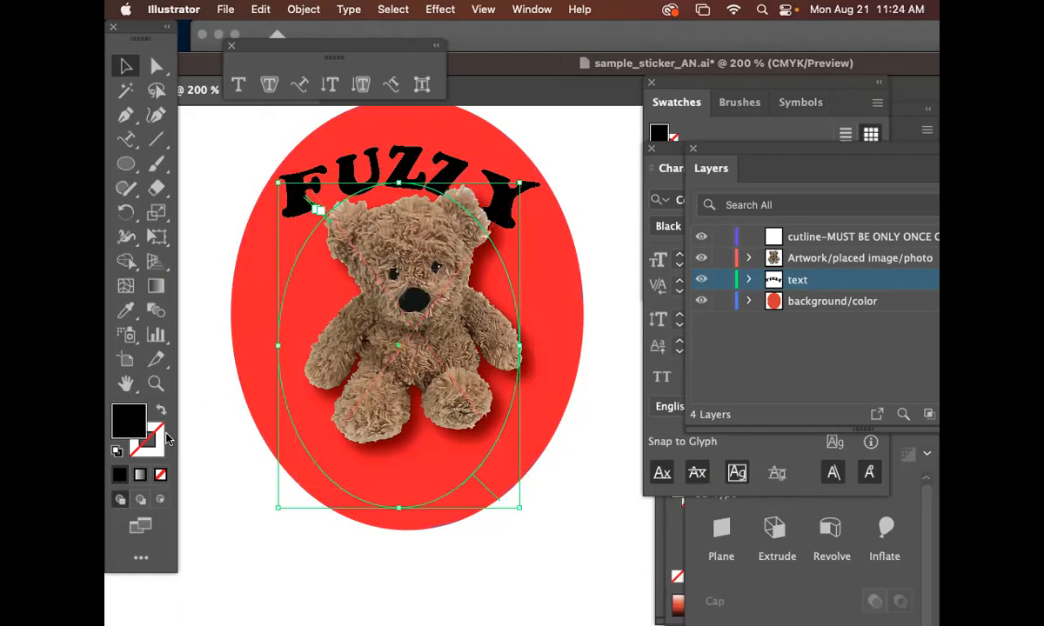
double_click(146, 416)
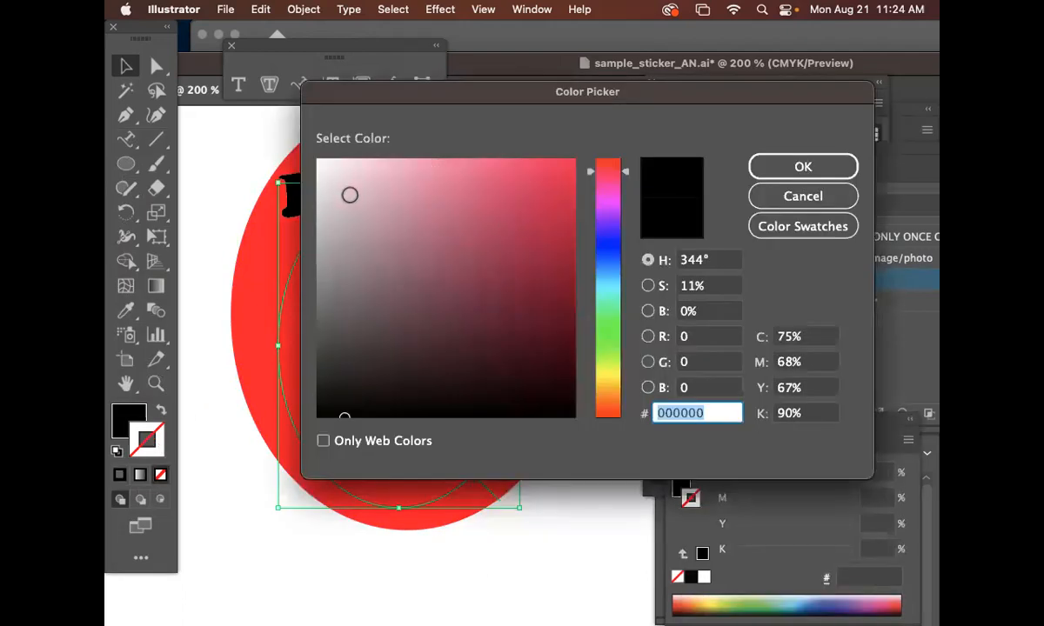
left_click(316, 160)
left_click(803, 166)
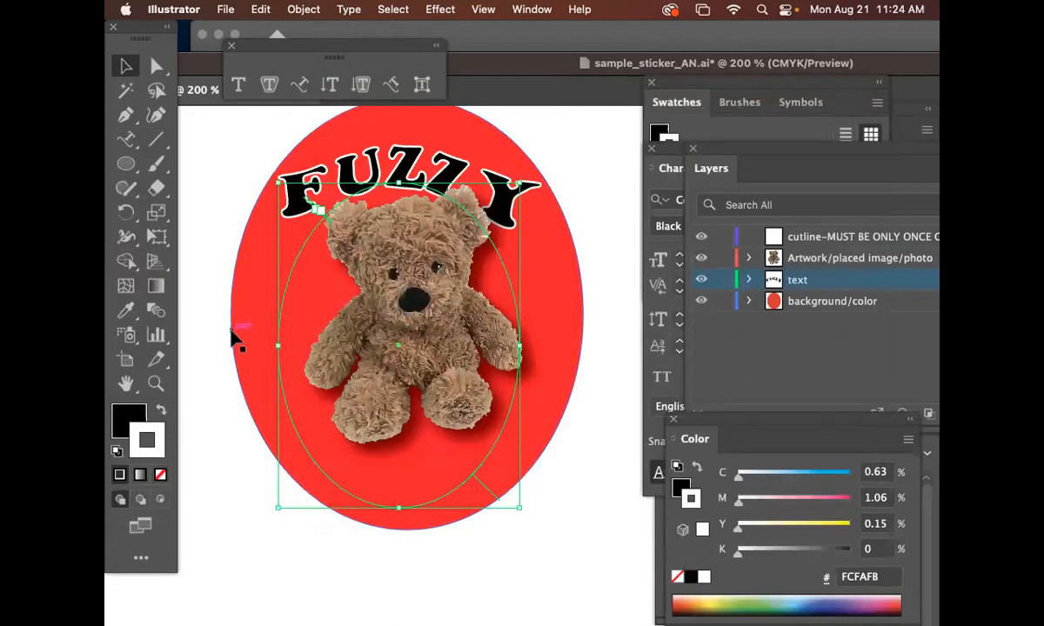
left_click(192, 109)
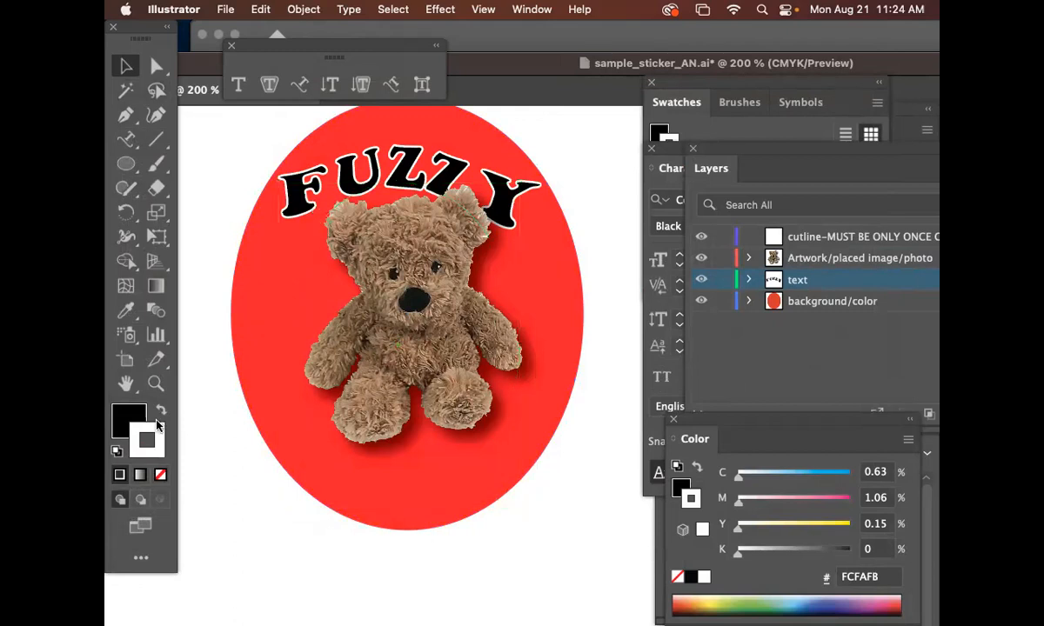
Bring up the stroke weight settings and return to the layer list
left_click(533, 8)
left_click(401, 116)
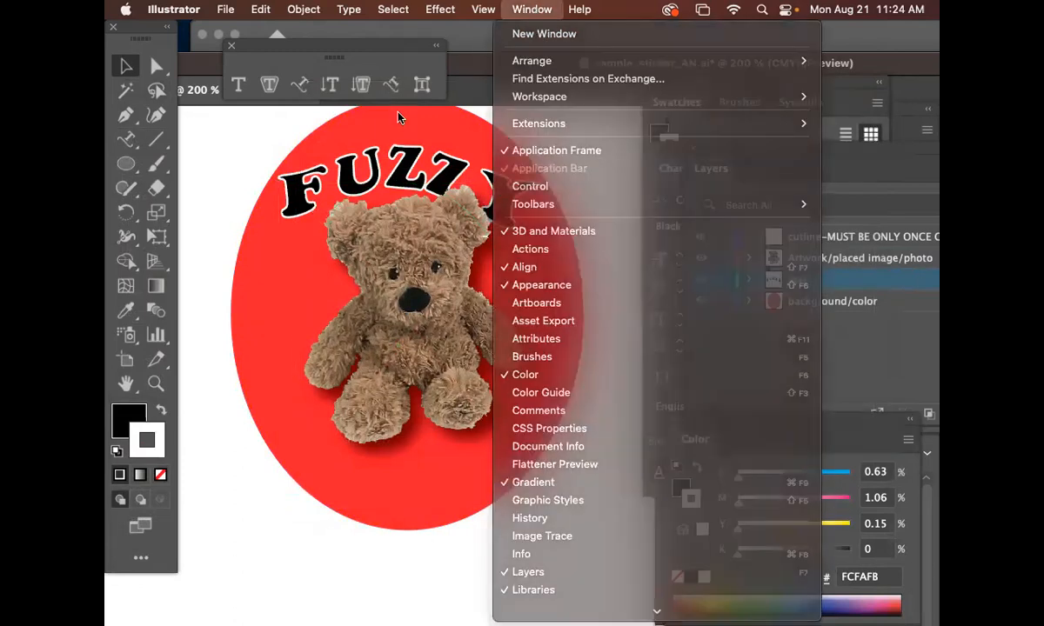
left_click(386, 202)
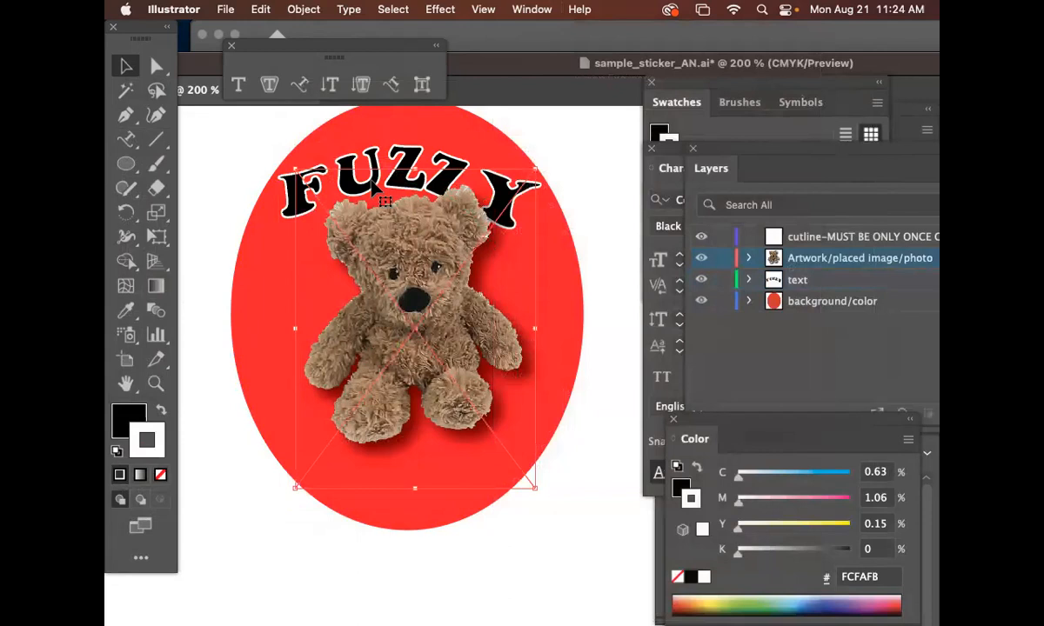
left_click(545, 9)
scroll(578, 600, "down", 5)
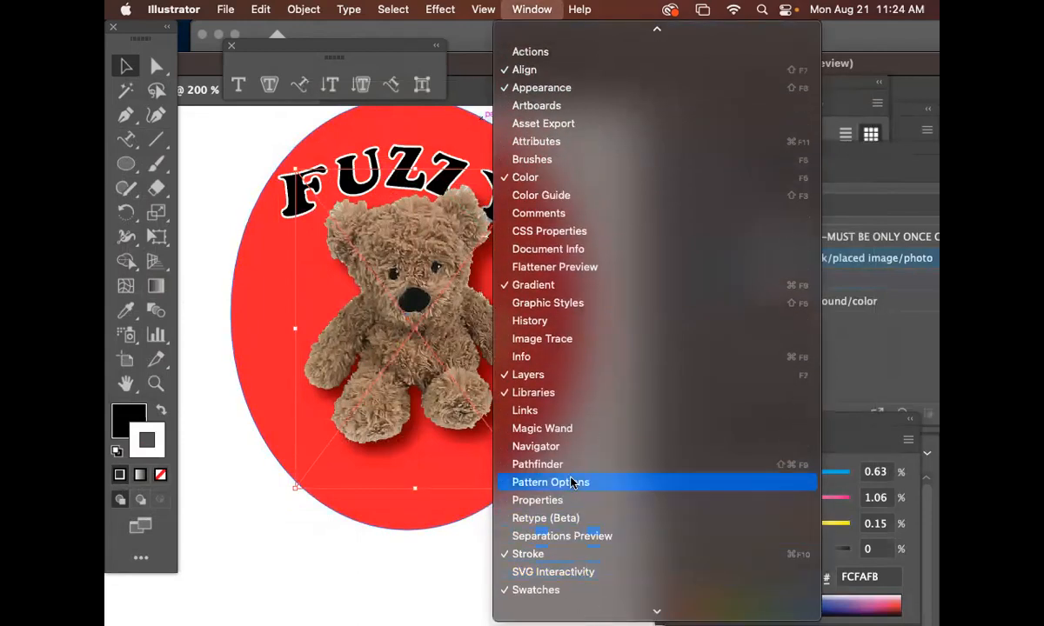
left_click(561, 555)
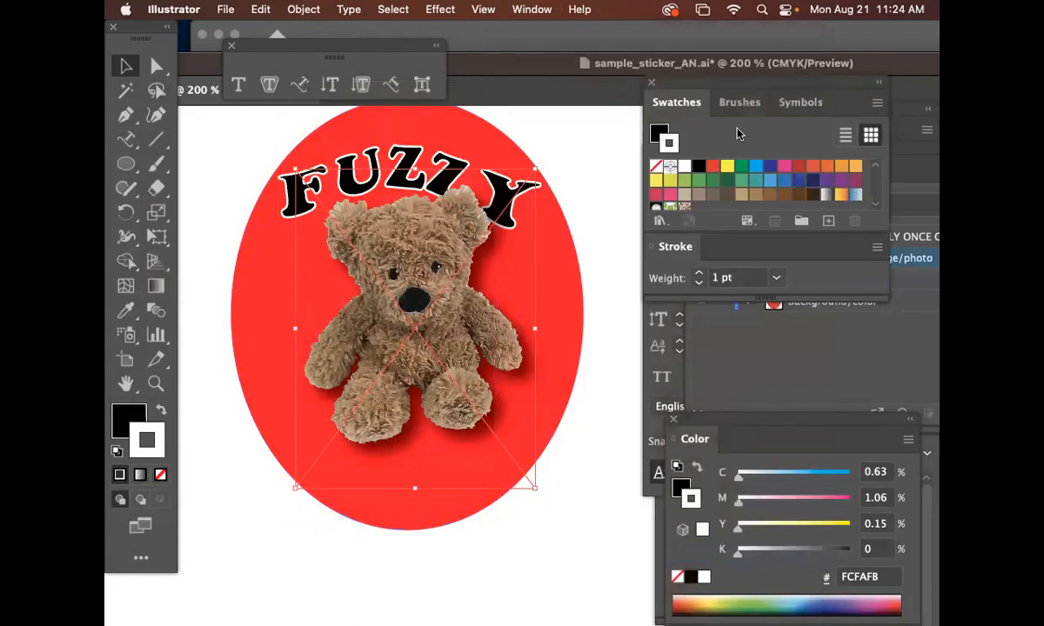
left_click(604, 449)
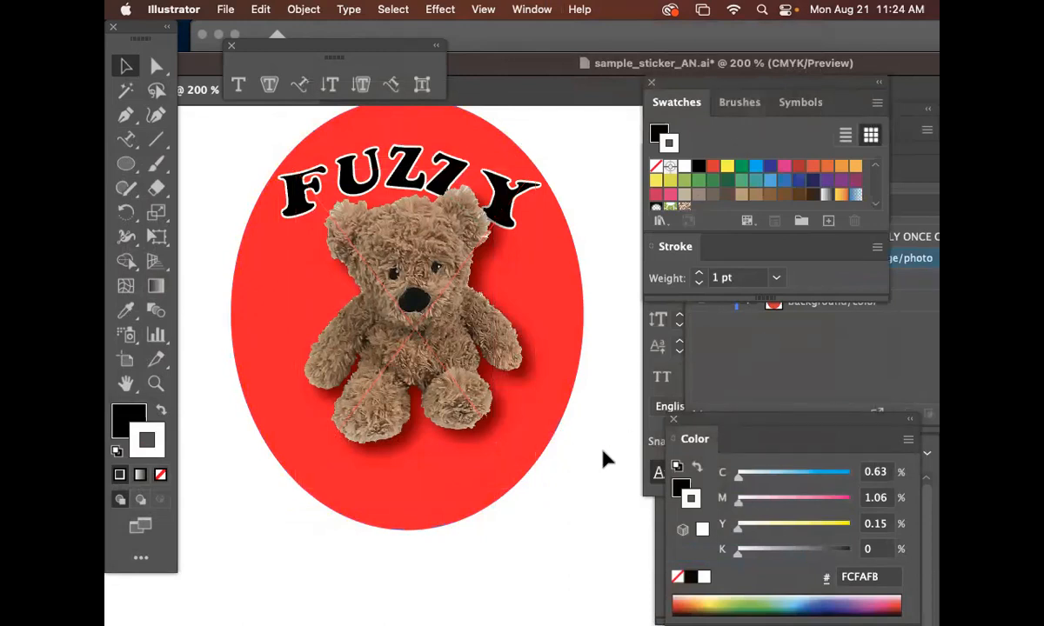
left_click(793, 359)
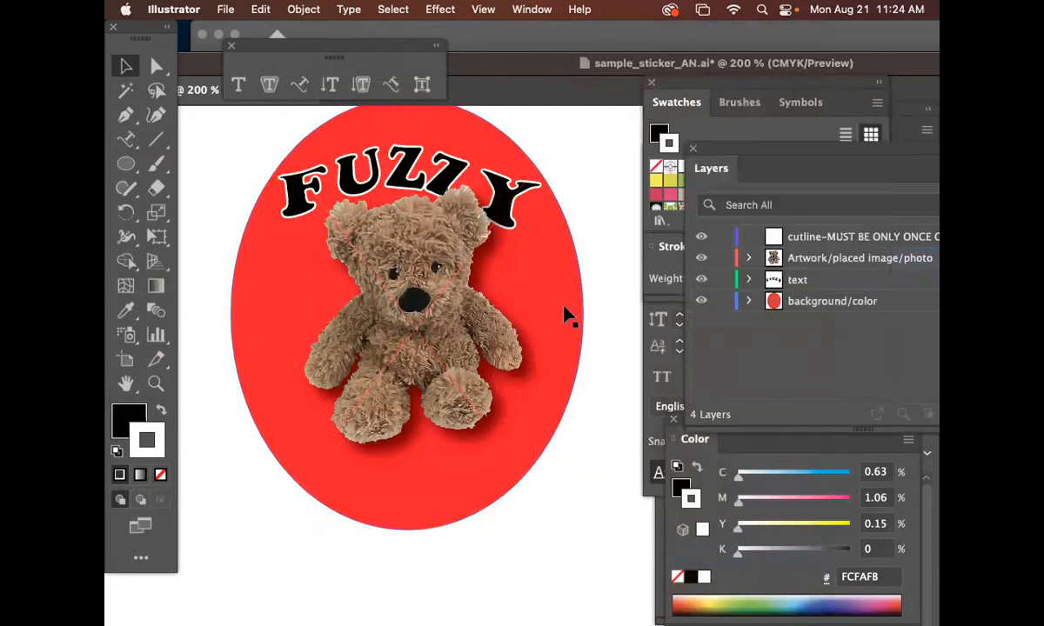
Add the point text "Da Bear" on the white area beside the red oval
left_click(125, 141)
left_click_drag(473, 384, 296, 310)
left_click_drag(125, 139, 192, 142)
left_click(371, 215)
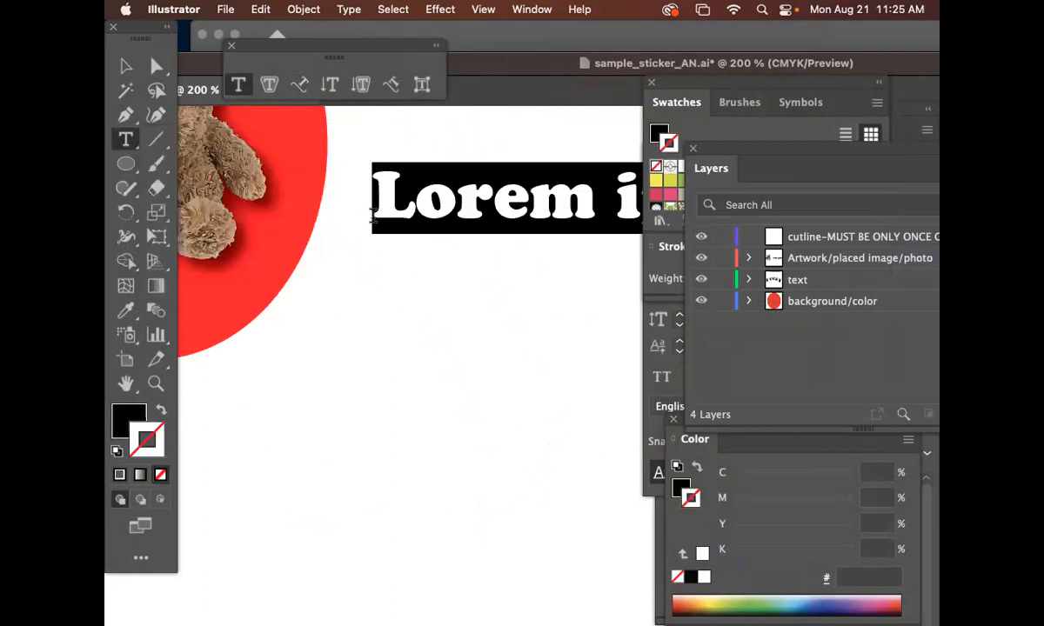
type("Da Bear")
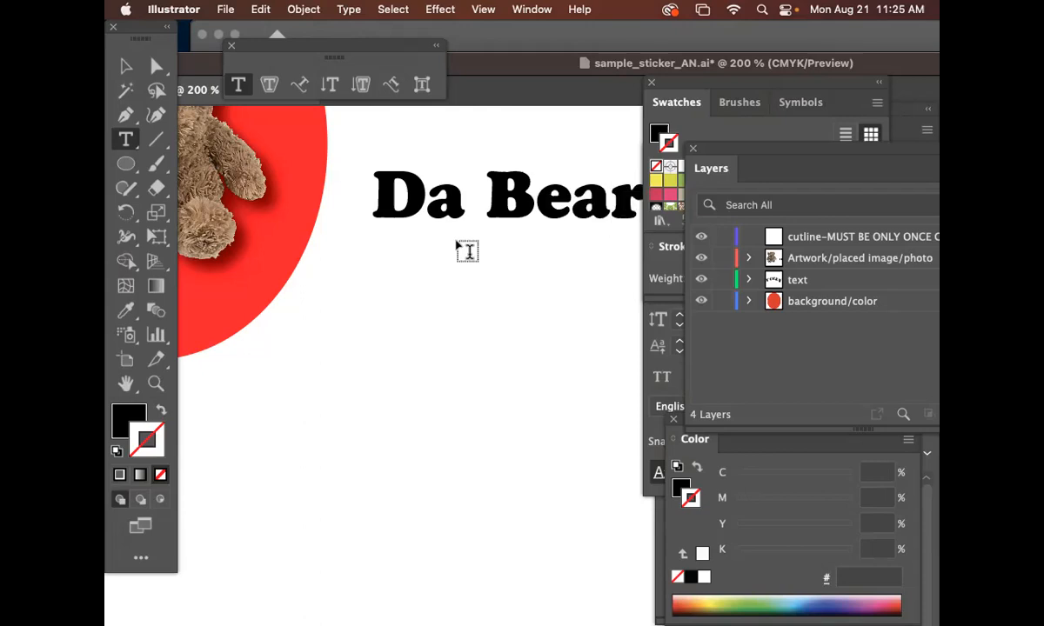
Duplicate the "Da Bear" text and place the copy below the original, offset slightly to the right
left_click(125, 66)
left_click_drag(520, 337, 643, 370)
left_click_drag(560, 240, 388, 381)
left_click_drag(450, 405, 614, 320)
left_click_drag(554, 306, 372, 283)
left_click_drag(448, 289, 540, 271)
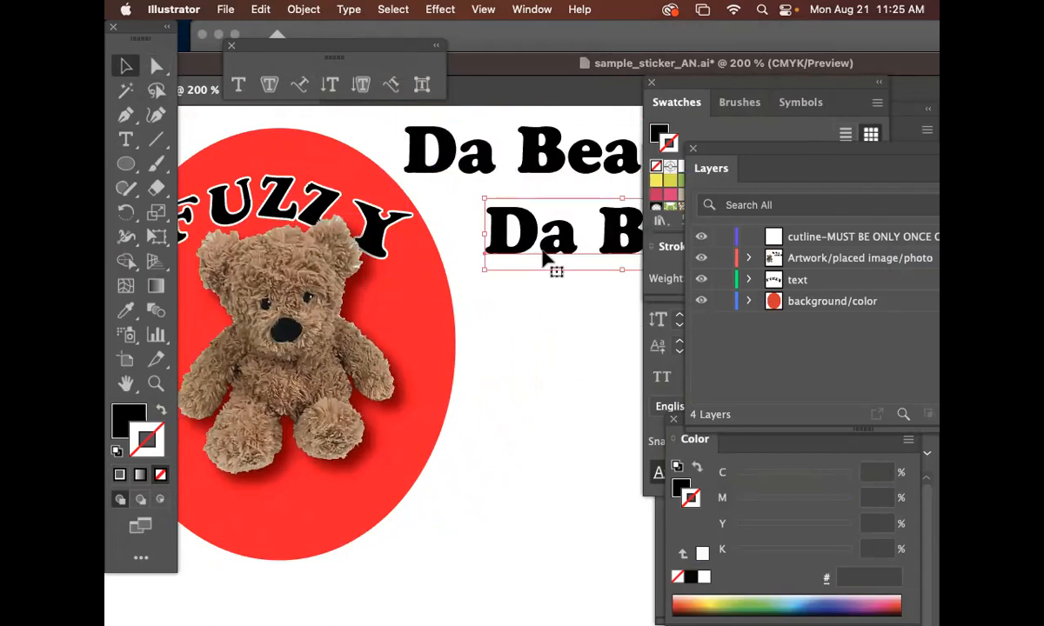
Change the font of the lower "Da Bear" text to Courier New
key("super+t")
left_click(760, 201)
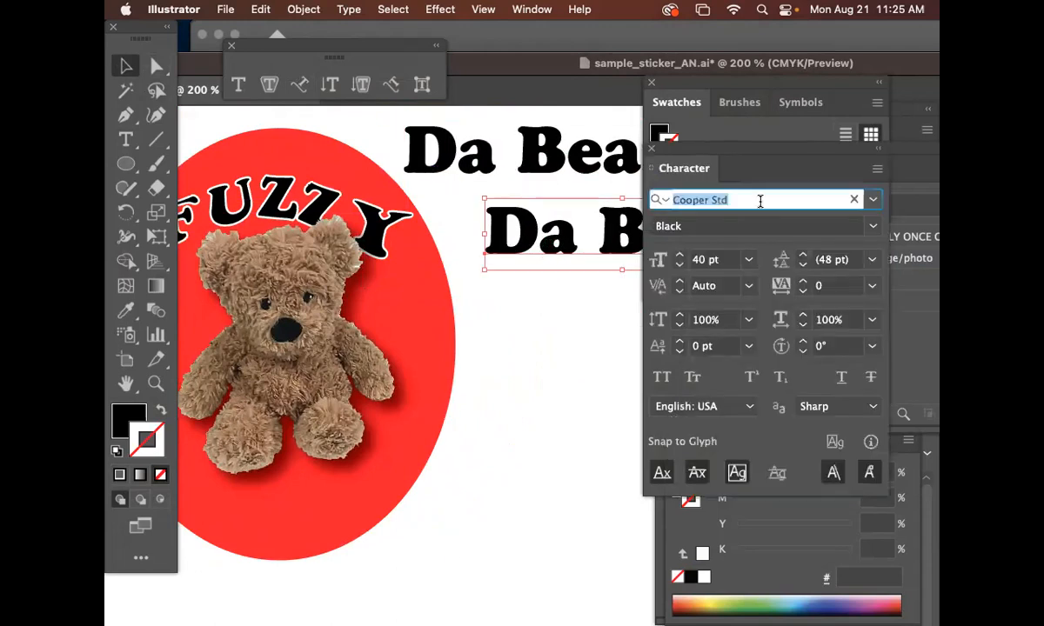
type("Courier New")
left_click_drag(688, 150, 796, 164)
scroll(200, 113, "up", 3)
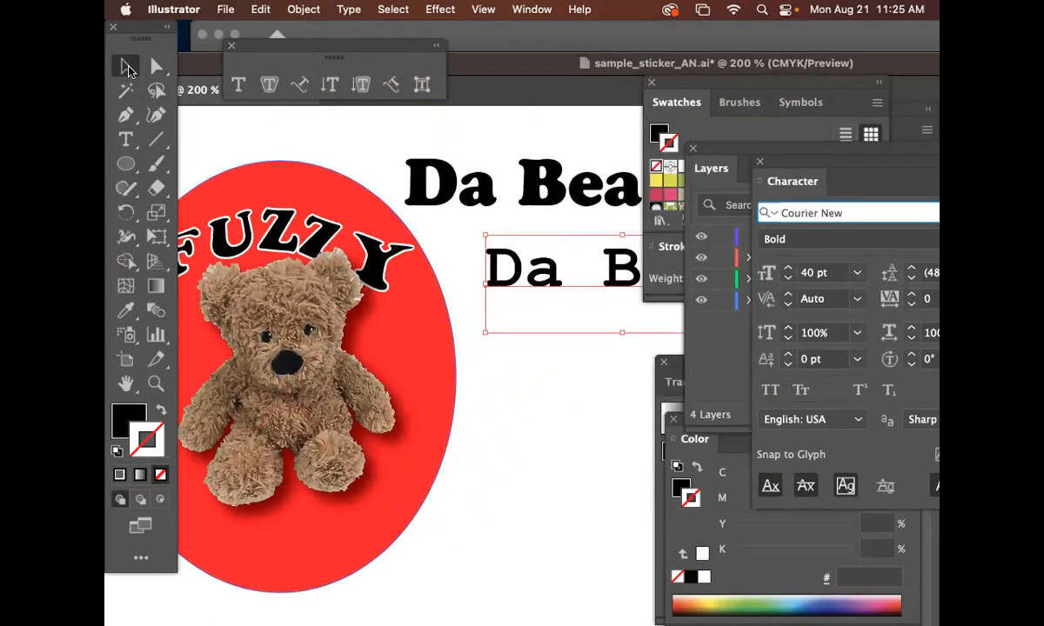
Draw a small red rectangle below the Courier New "Da Bear" text
left_click(453, 216)
left_click(347, 198)
left_click(504, 353)
left_click(127, 167)
left_click_drag(127, 167, 217, 164)
left_click_drag(522, 345, 609, 436)
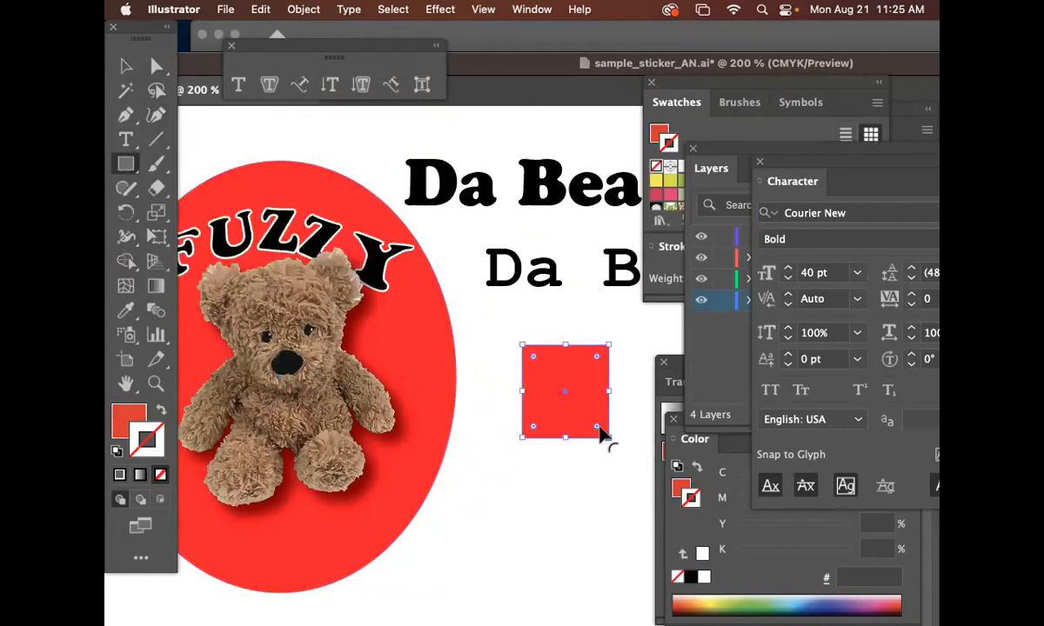
Recolor the small rectangle with green fill 24B34B and no stroke
left_click(763, 595)
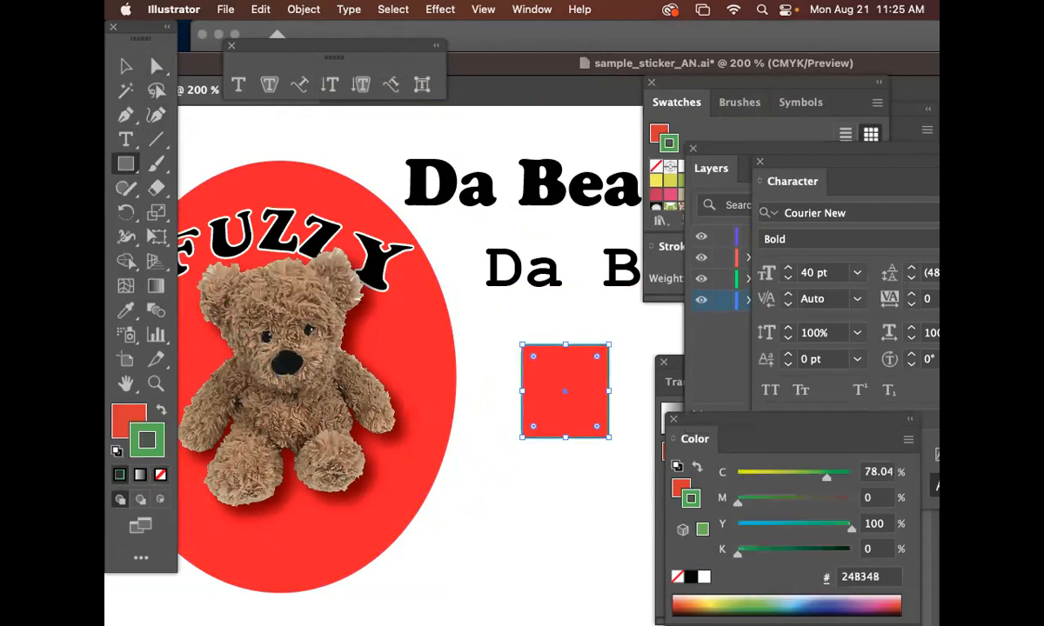
left_click(159, 412)
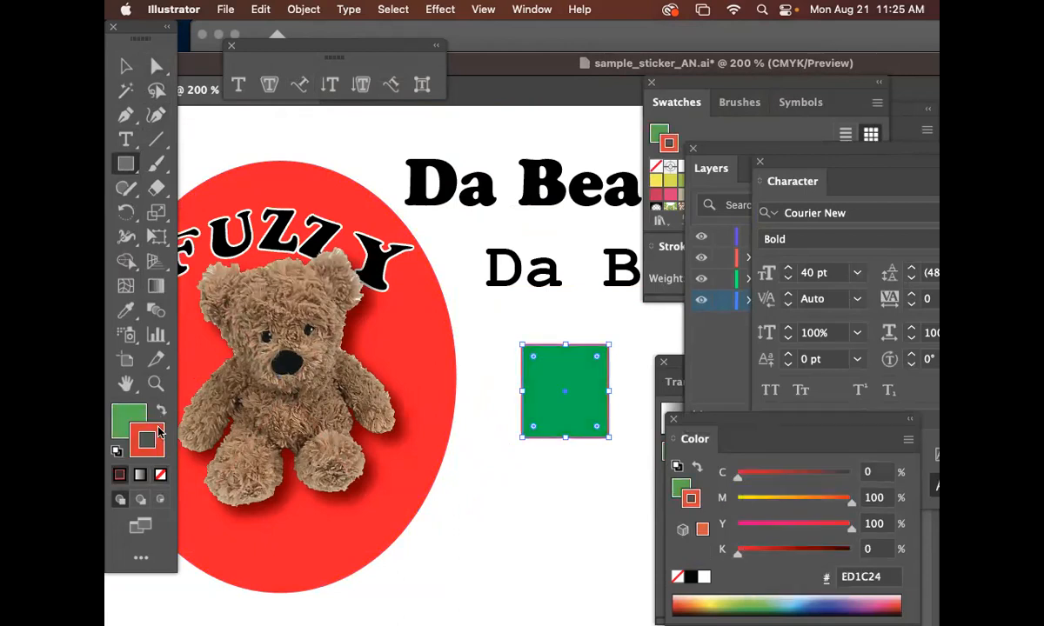
left_click(162, 475)
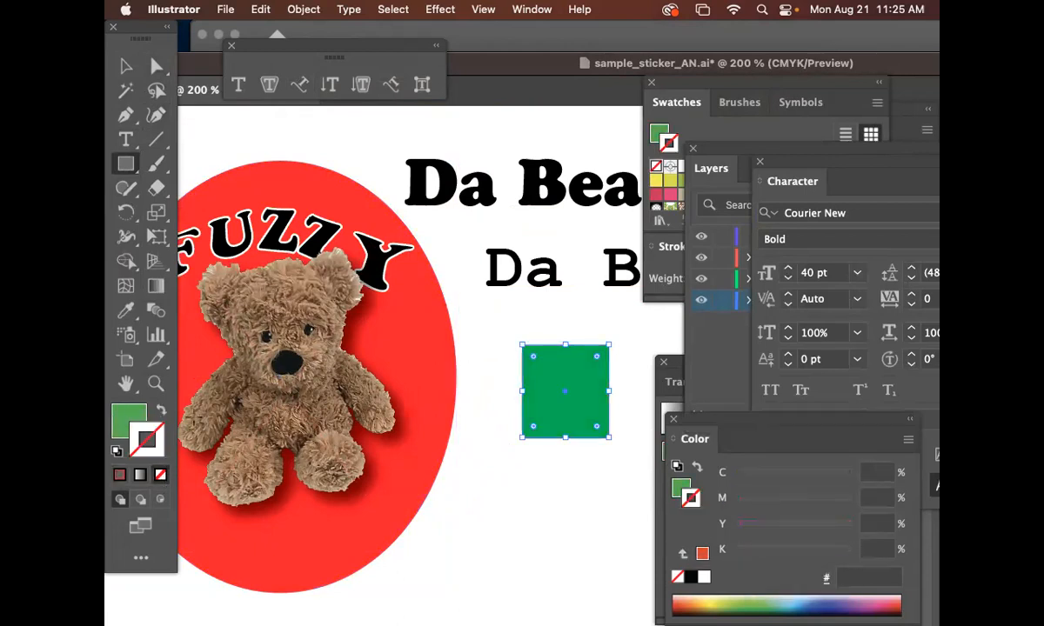
left_click(139, 415)
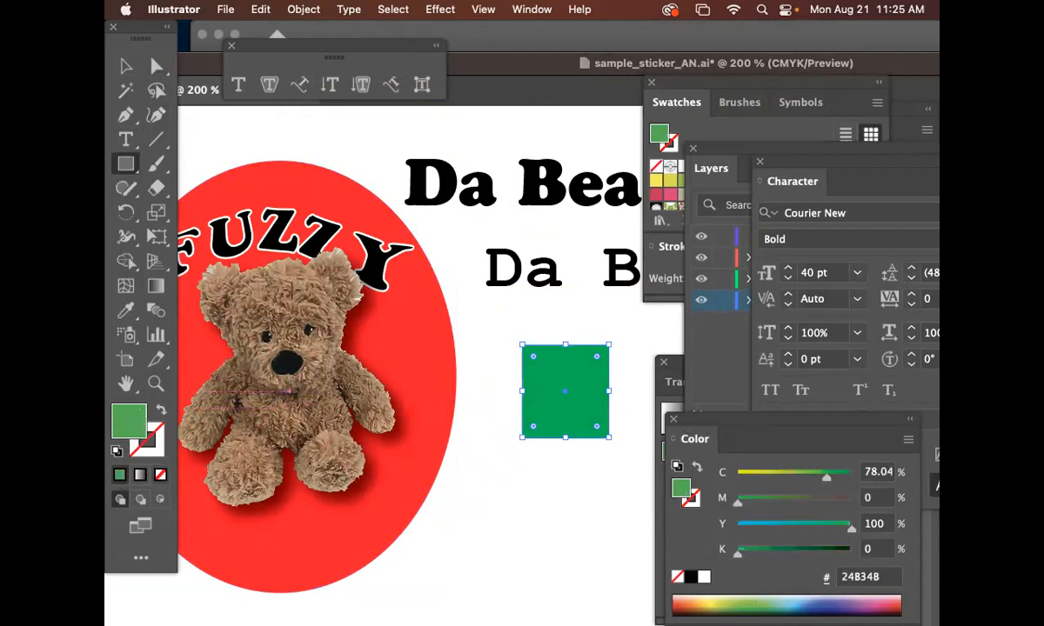
Try the rectangle's green on the red oval with the Eyedropper and undo the color change
left_click(125, 66)
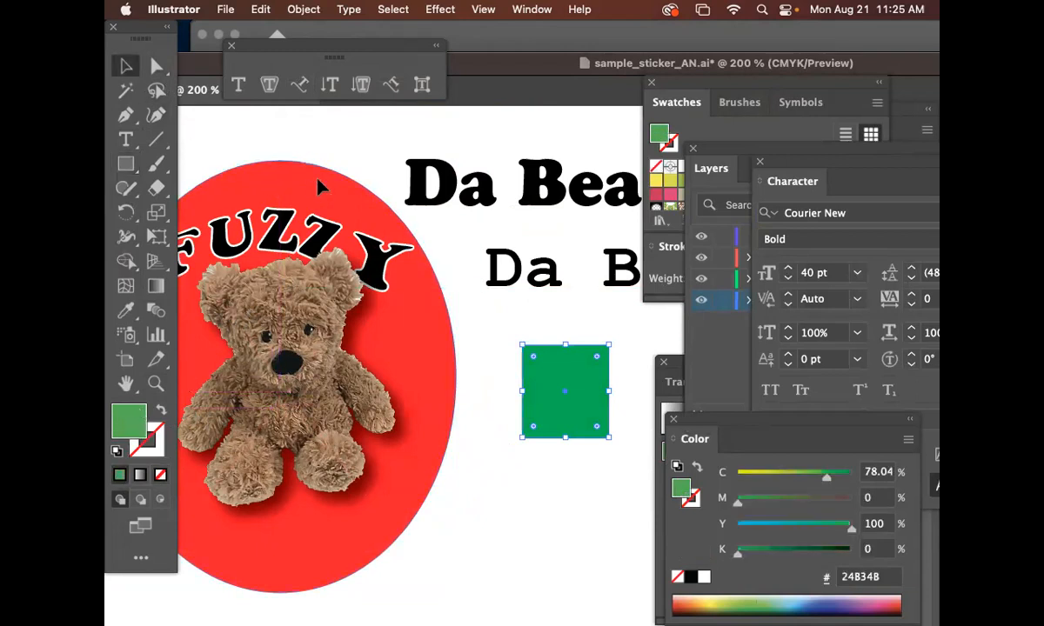
left_click(320, 187)
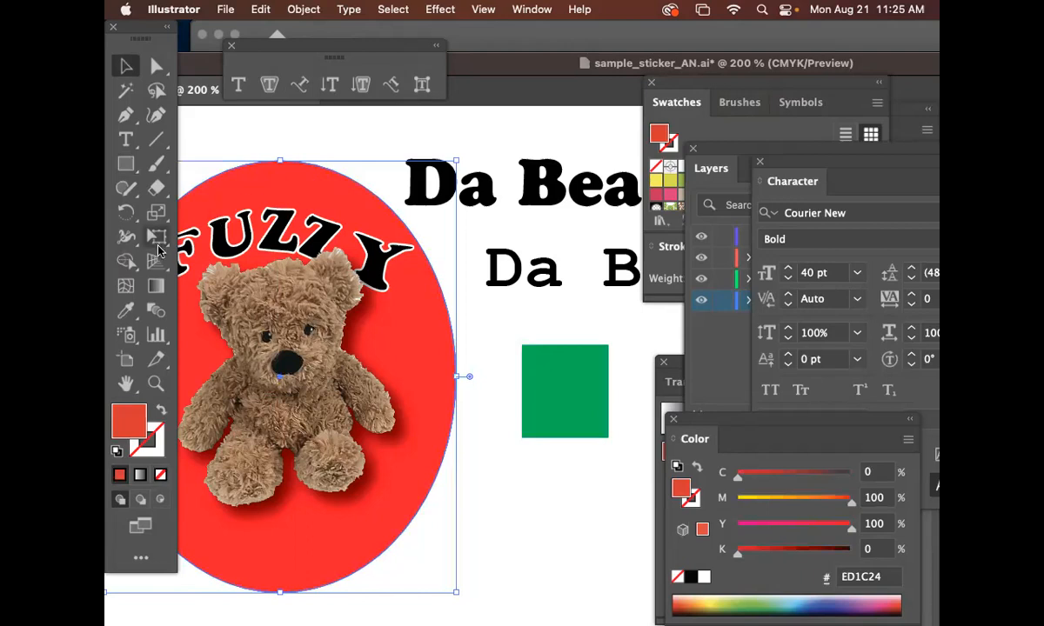
left_click(126, 312)
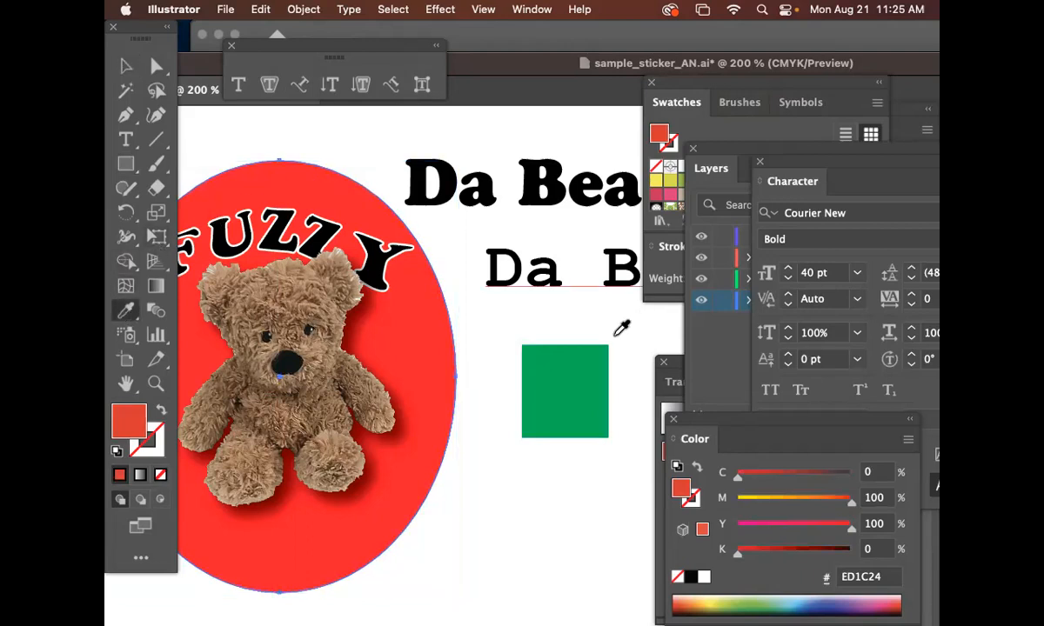
left_click(557, 369)
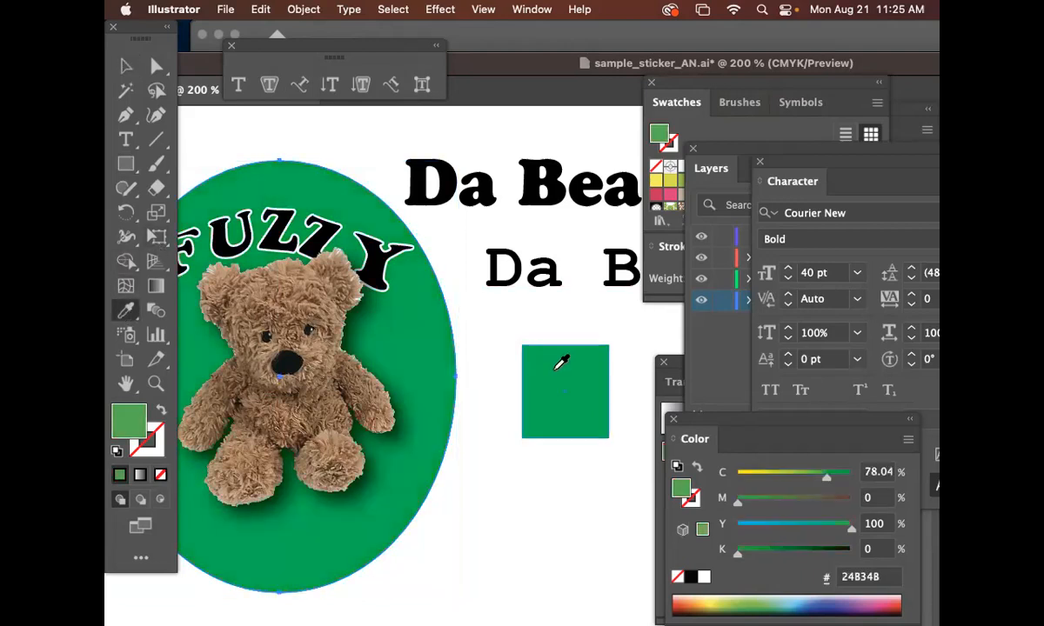
key("super+z")
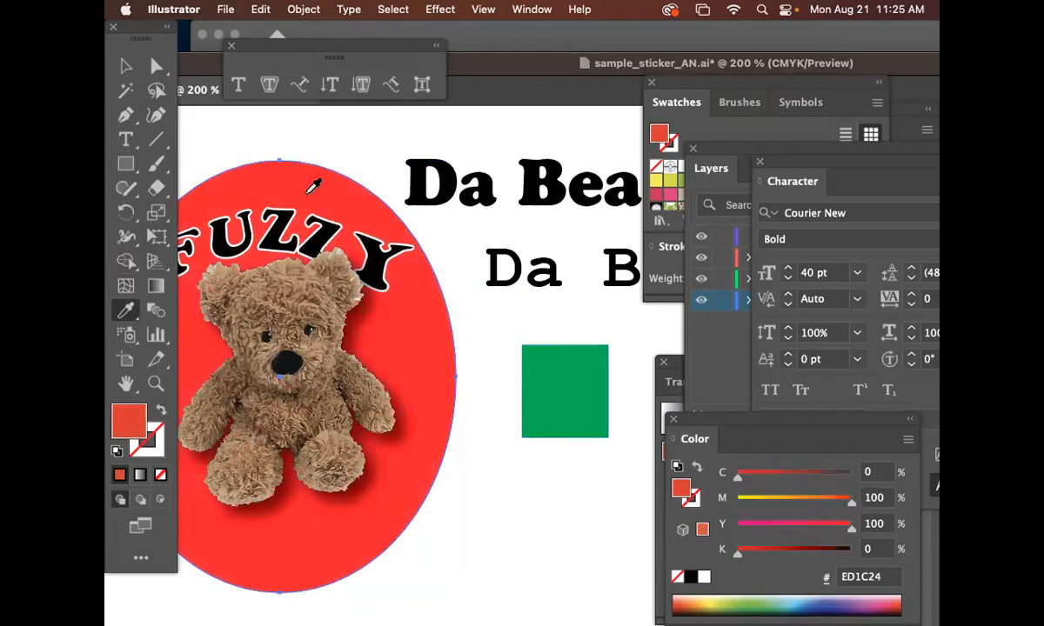
Shift the Courier New "Da Bear" text slightly up and left and color it with the rectangle's green using the Eyedropper
left_click(125, 65)
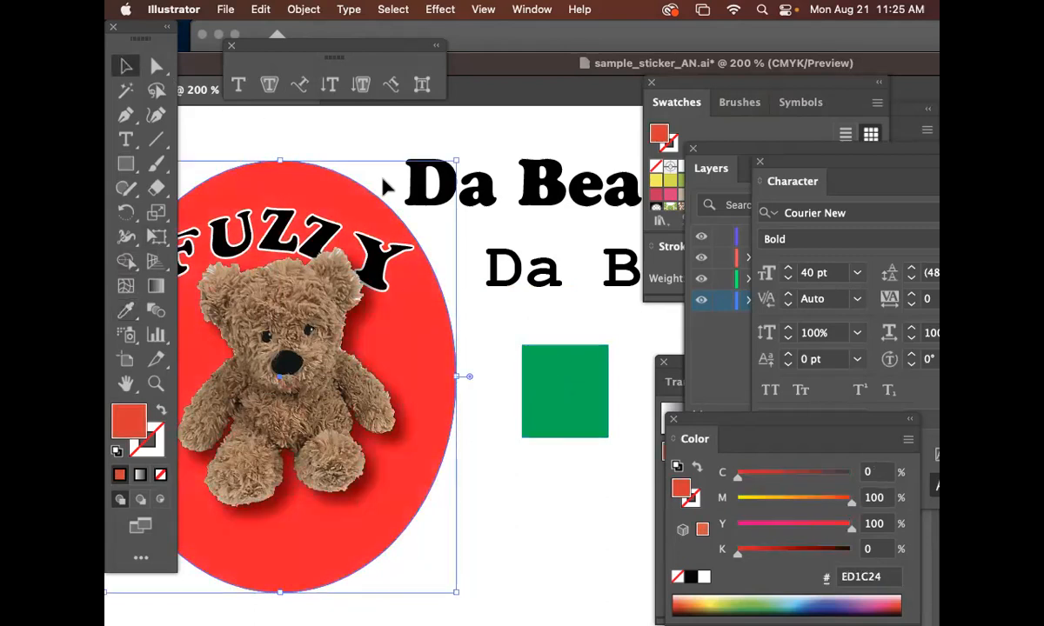
left_click(513, 287)
mouse_move(513, 286)
left_mouse_down()
mouse_move(501, 258)
mouse_move(510, 270)
mouse_move(500, 287)
left_mouse_up()
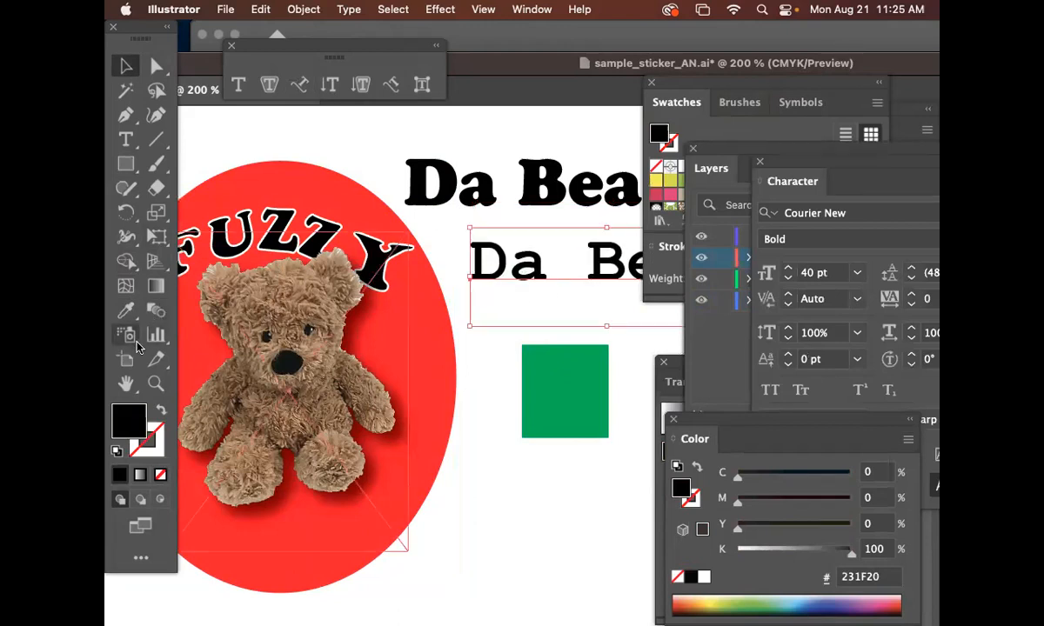
left_click(126, 310)
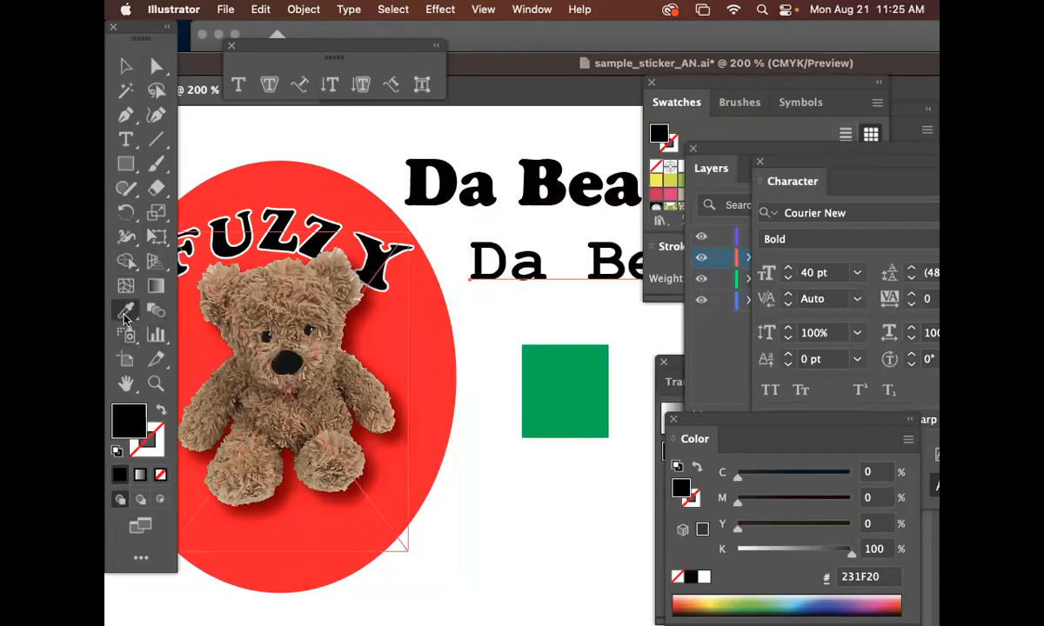
left_click(565, 358)
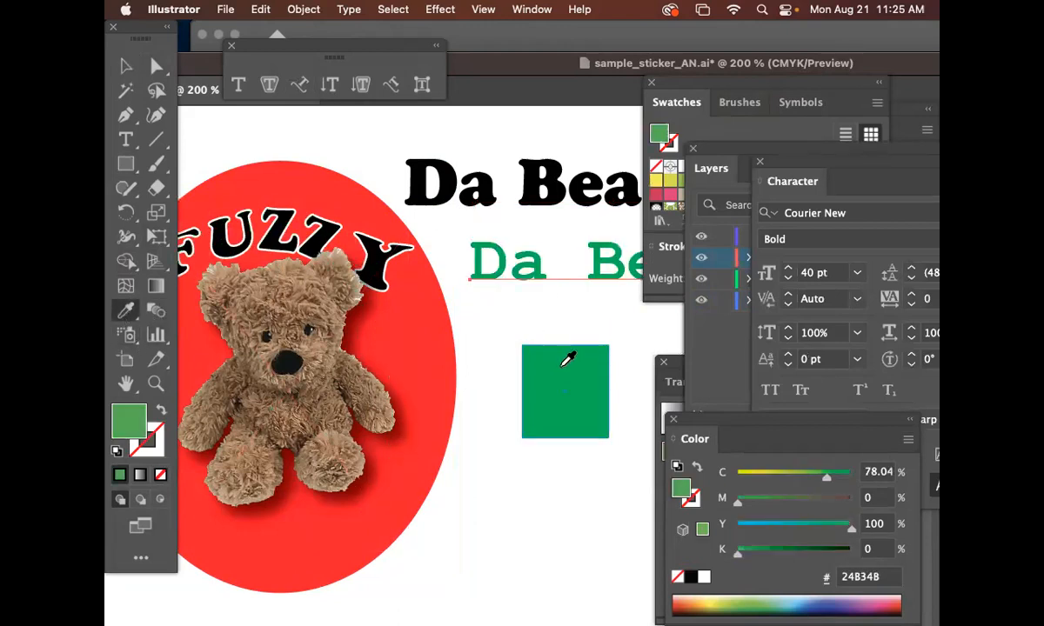
Try the FUZZY text's style on the green Courier New "Da Bear" text with the Eyedropper and undo it
left_click(337, 214)
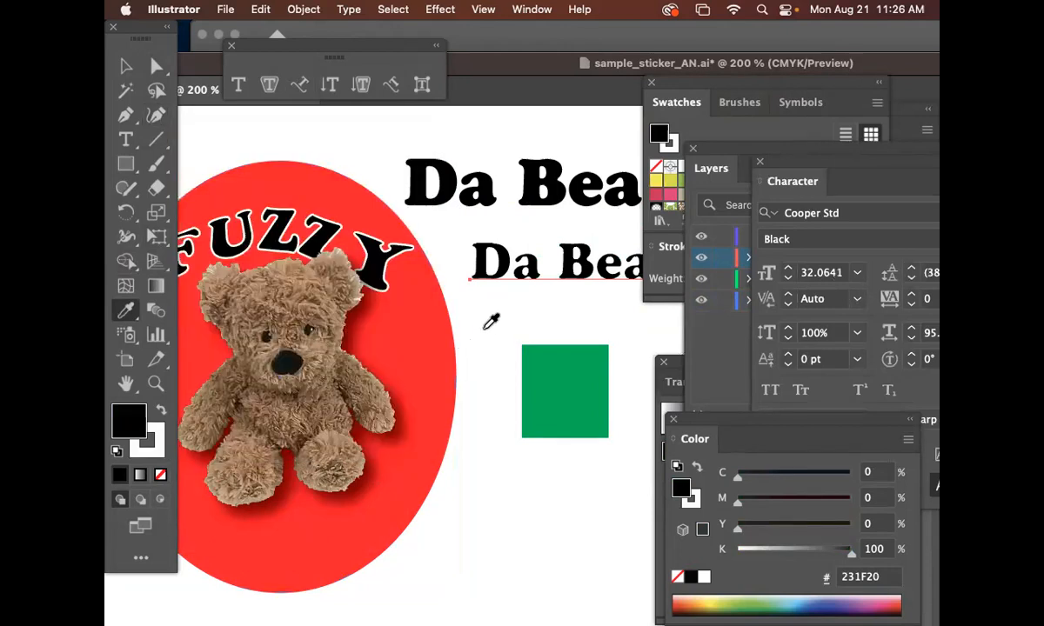
key("super+z")
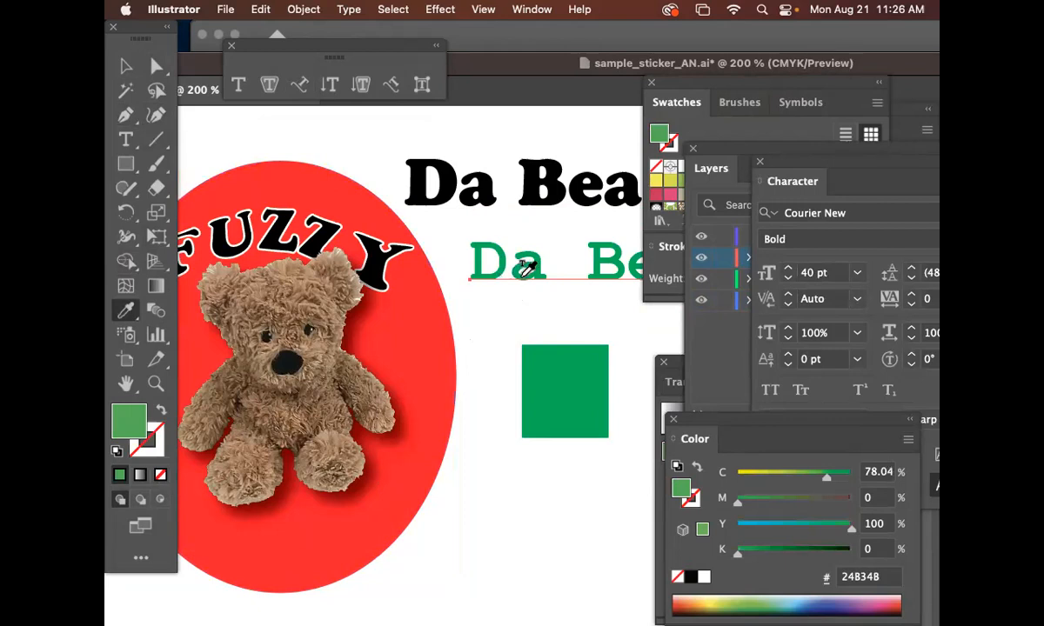
left_click(289, 212, "alt")
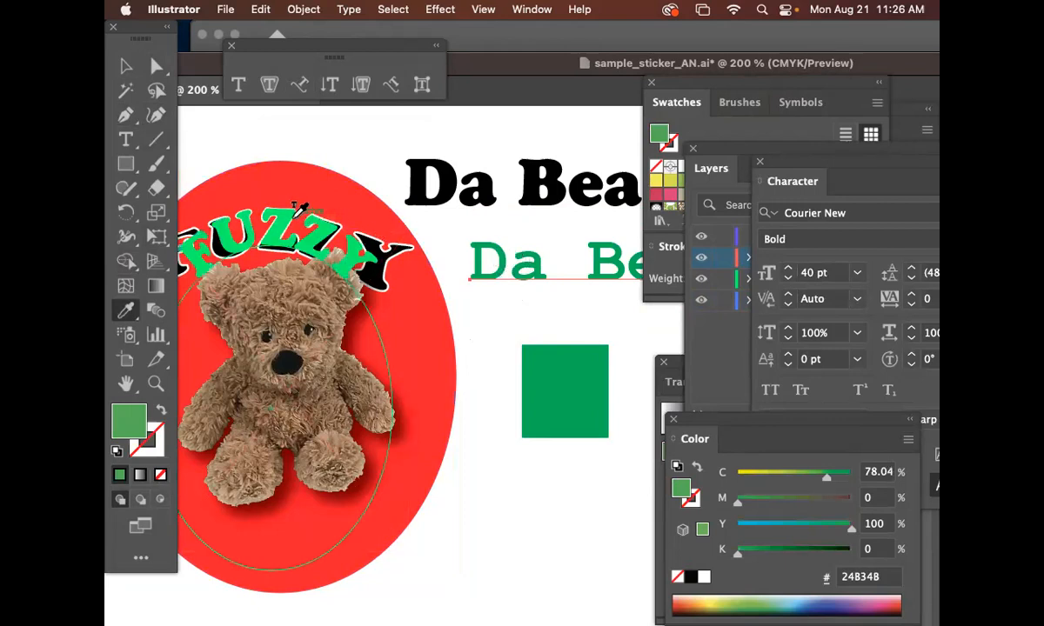
left_click(289, 213)
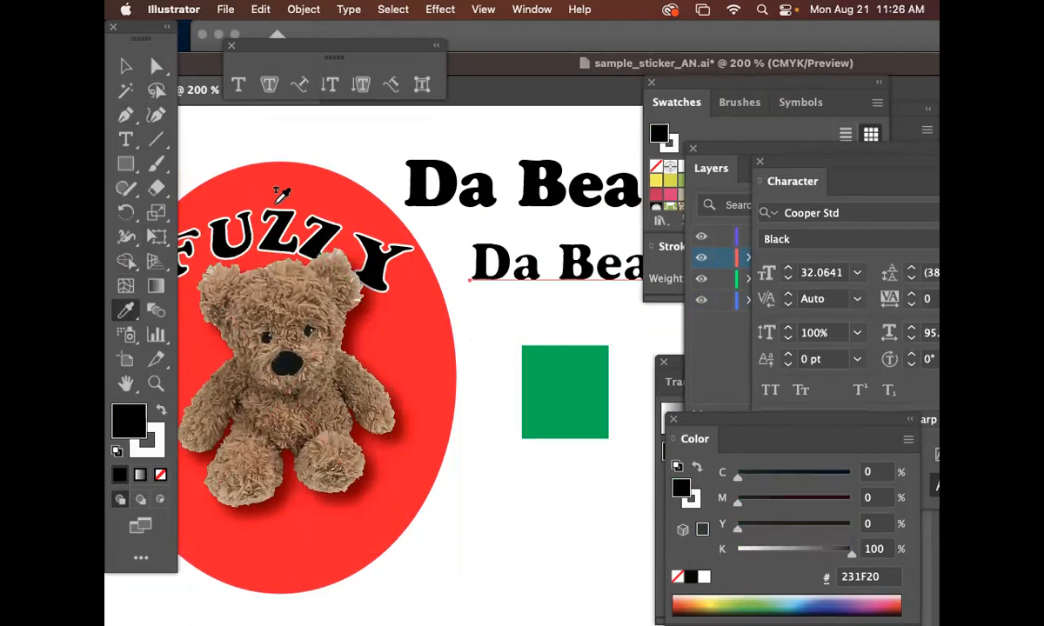
left_click(126, 67)
left_click_drag(482, 279, 540, 281)
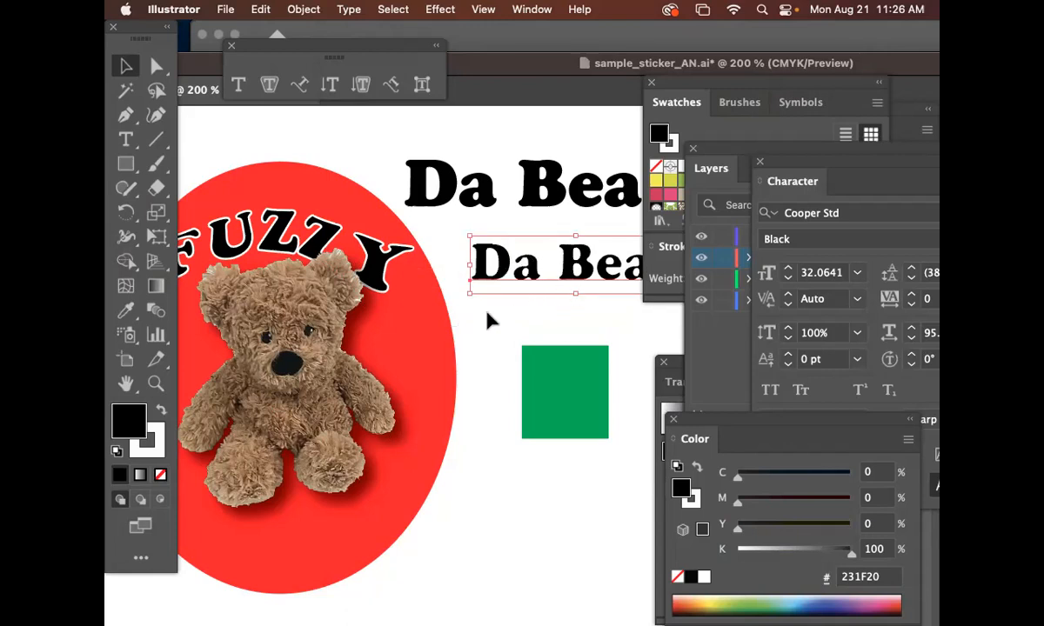
key("super+minus")
key("space")
left_click_drag(547, 410, 447, 135)
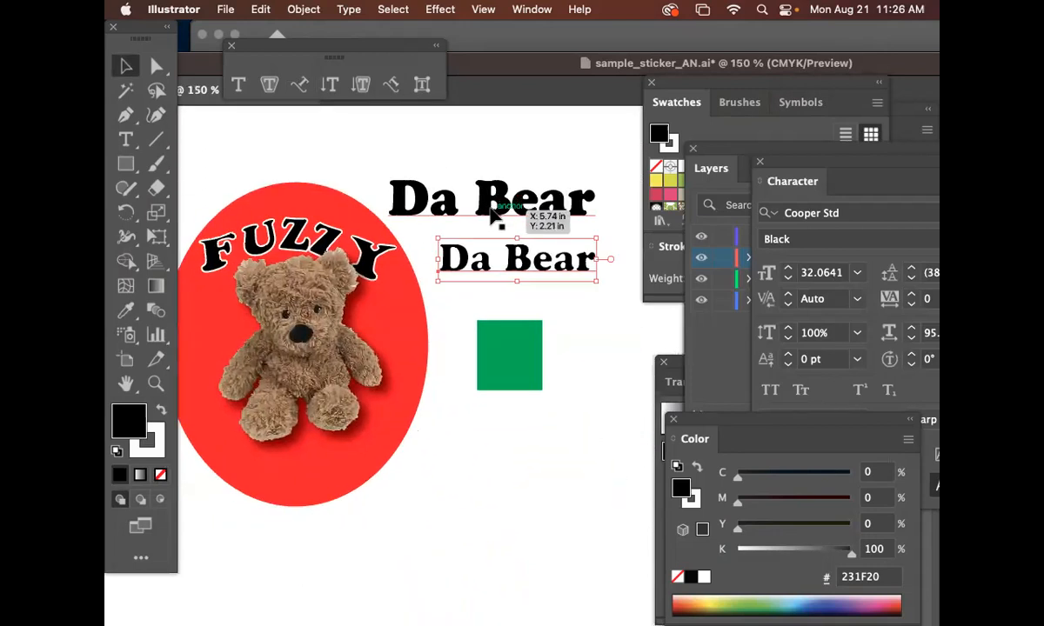
key("super+z")
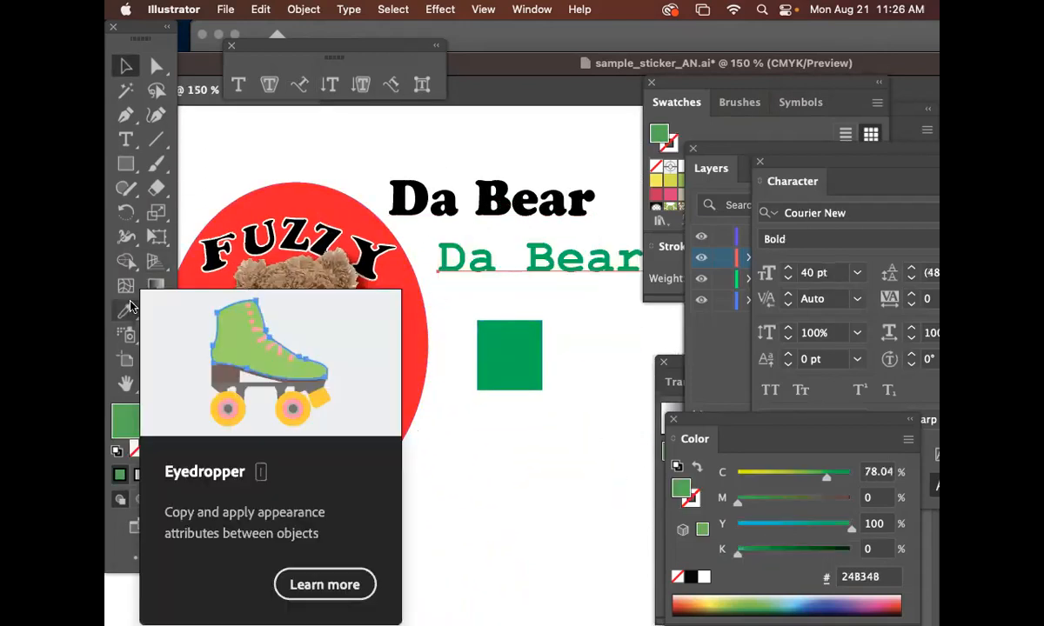
Try the green "Da Bear" text's color on the warped FUZZY text with the Eyedropper, undo it and deselect
left_click(127, 310)
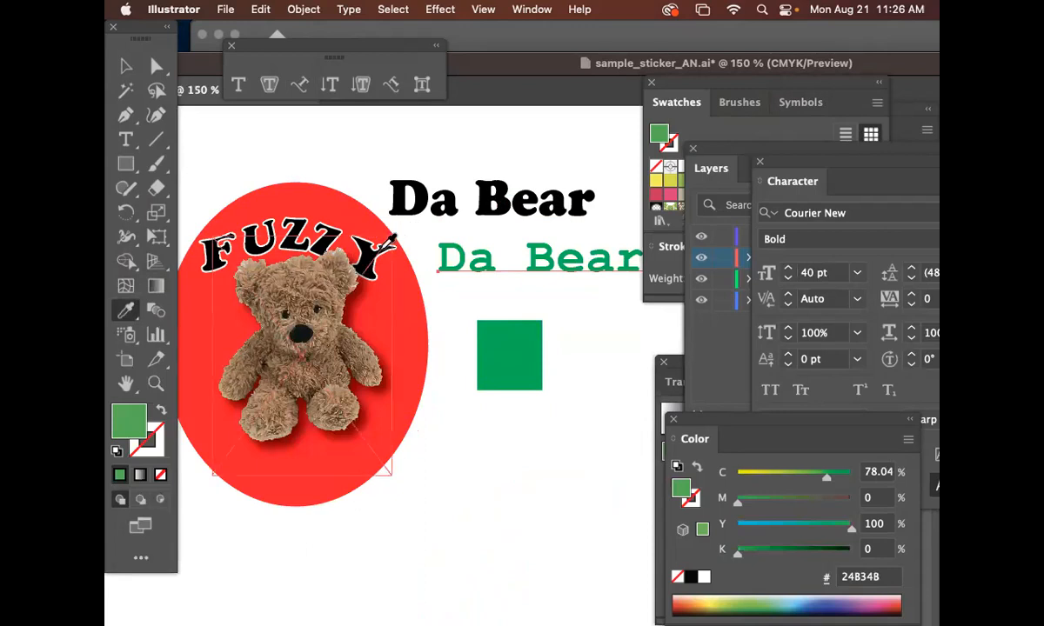
left_click(126, 66)
left_click(305, 233)
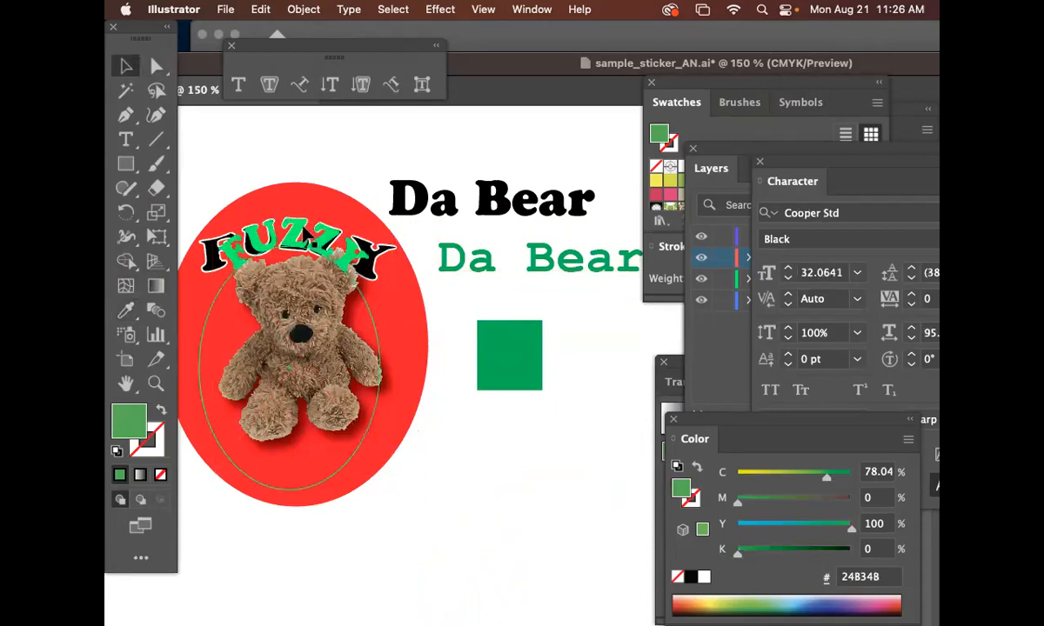
left_click(127, 311)
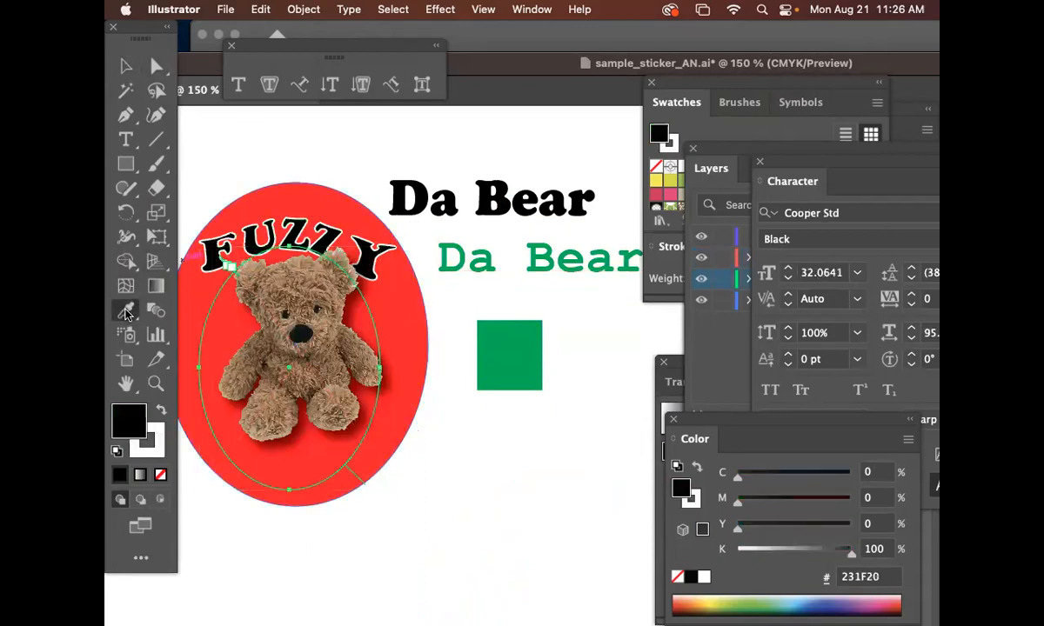
left_click(489, 252)
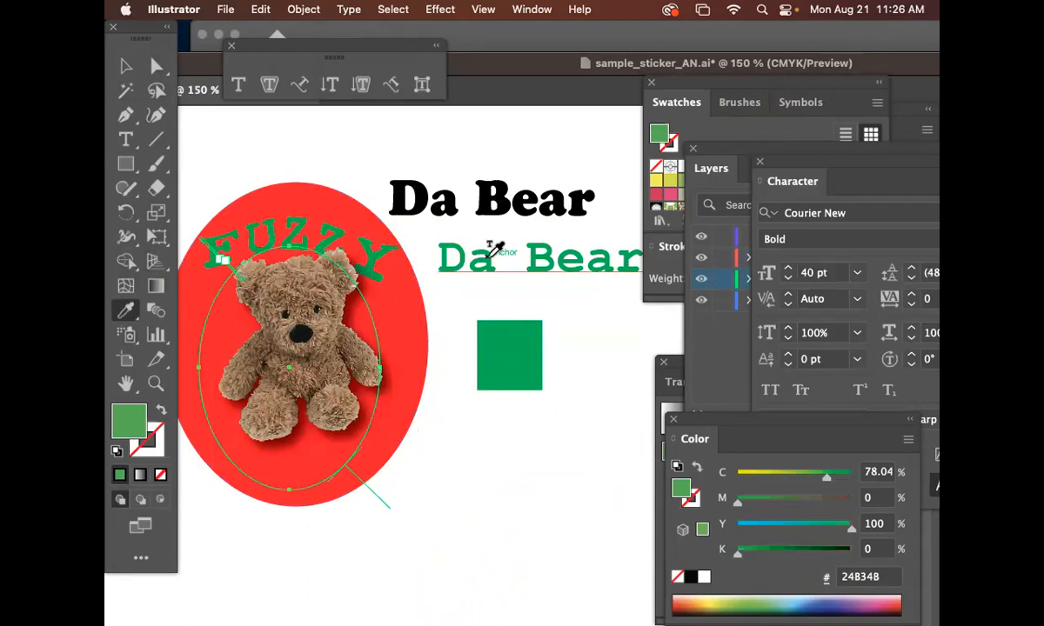
key("super+z")
left_click(126, 66)
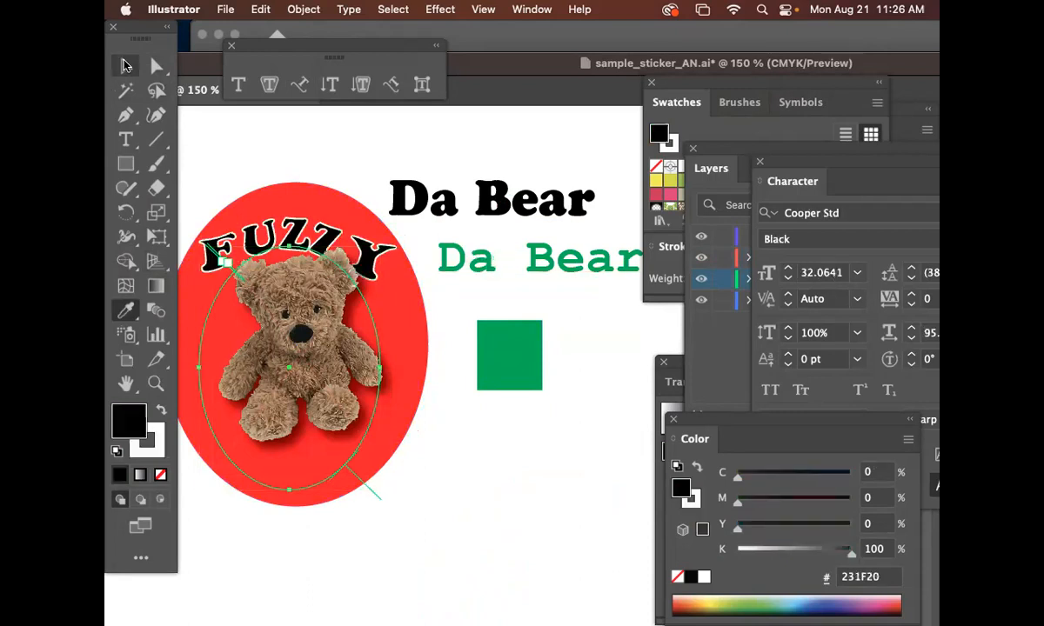
left_click(330, 155)
Move the black Cooper Std "Da Bear" text onto the red oval below the bear and scale it down to about 25.5 pt
left_click_drag(552, 406, 626, 426)
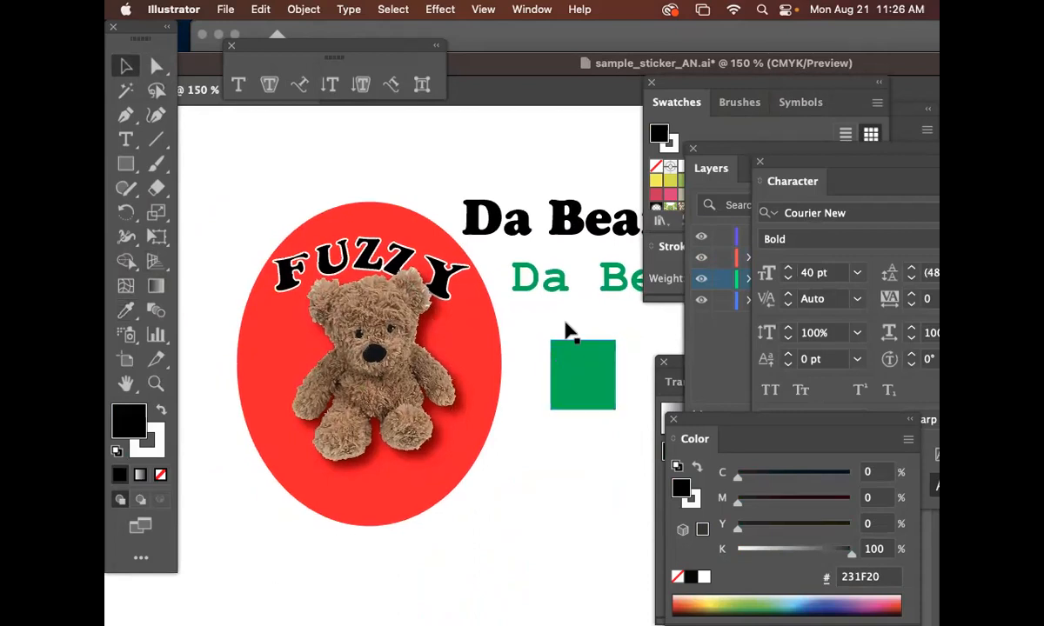
left_click_drag(539, 283, 317, 483)
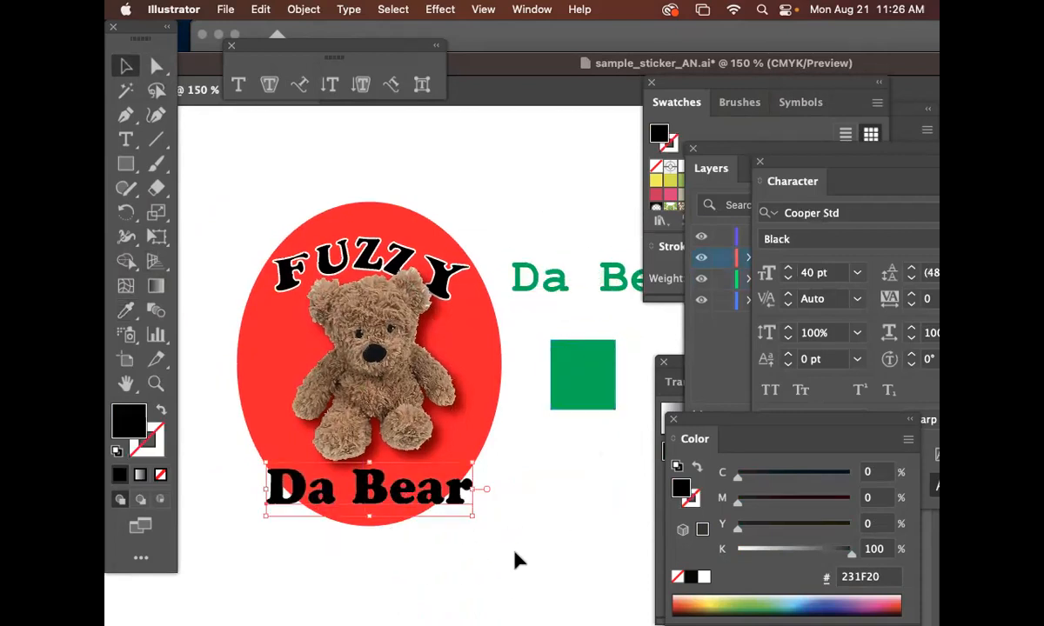
scroll(517, 559, "down", 3)
left_click_drag(467, 407, 431, 407)
left_click_drag(432, 478, 470, 514)
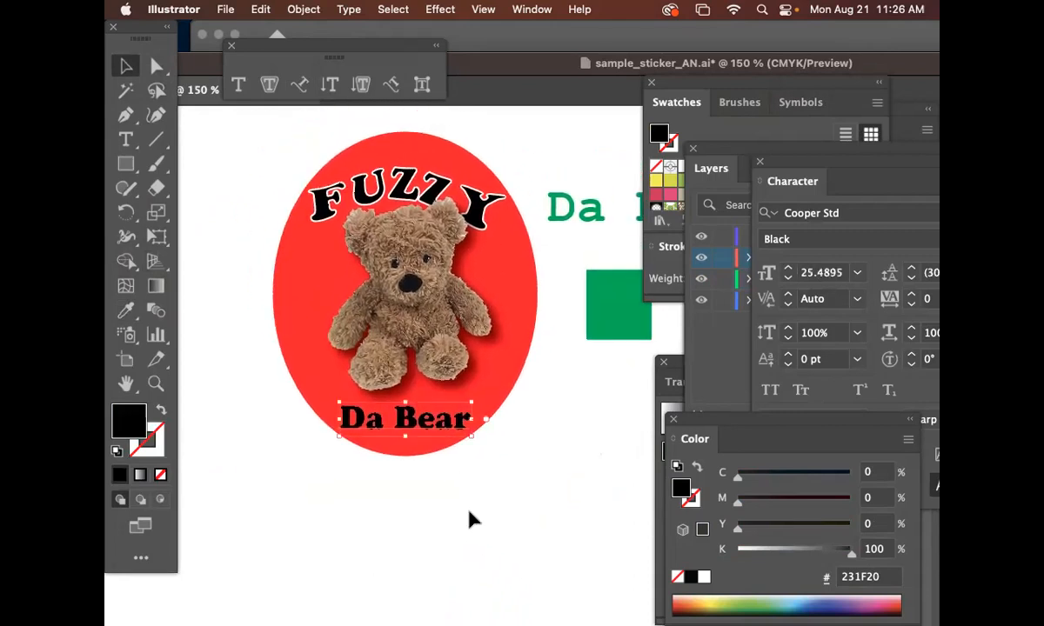
left_click_drag(435, 428, 423, 417)
left_click(447, 463)
Color the "Da Bear" text on the oval white with the Eyedropper and save the document
left_click(401, 413)
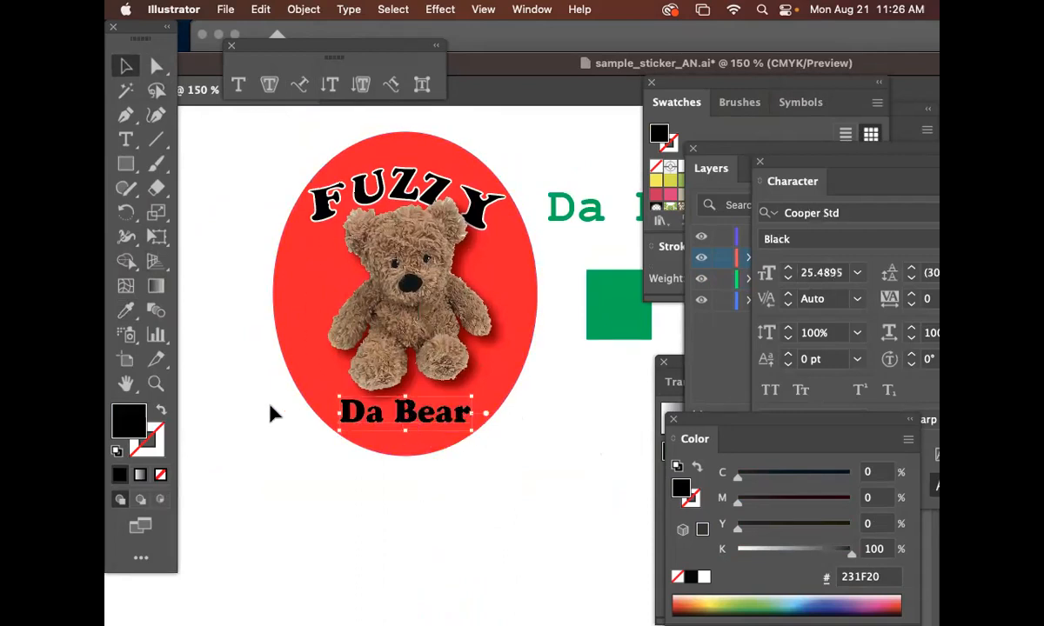
left_click(125, 309)
left_click(233, 296)
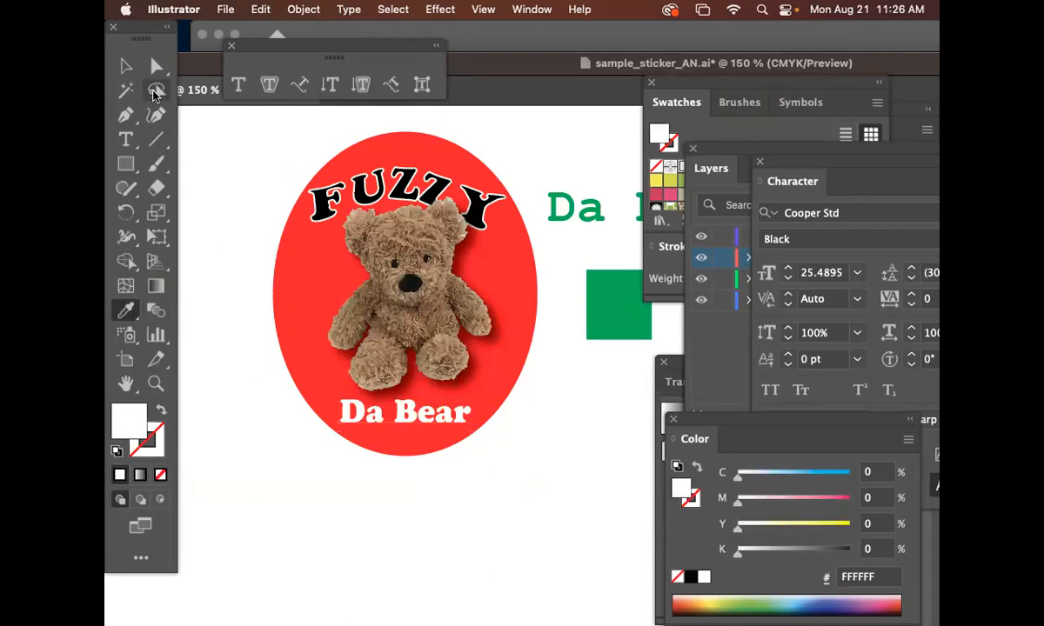
left_click(125, 65)
left_click(201, 145)
left_click_drag(586, 365, 489, 367)
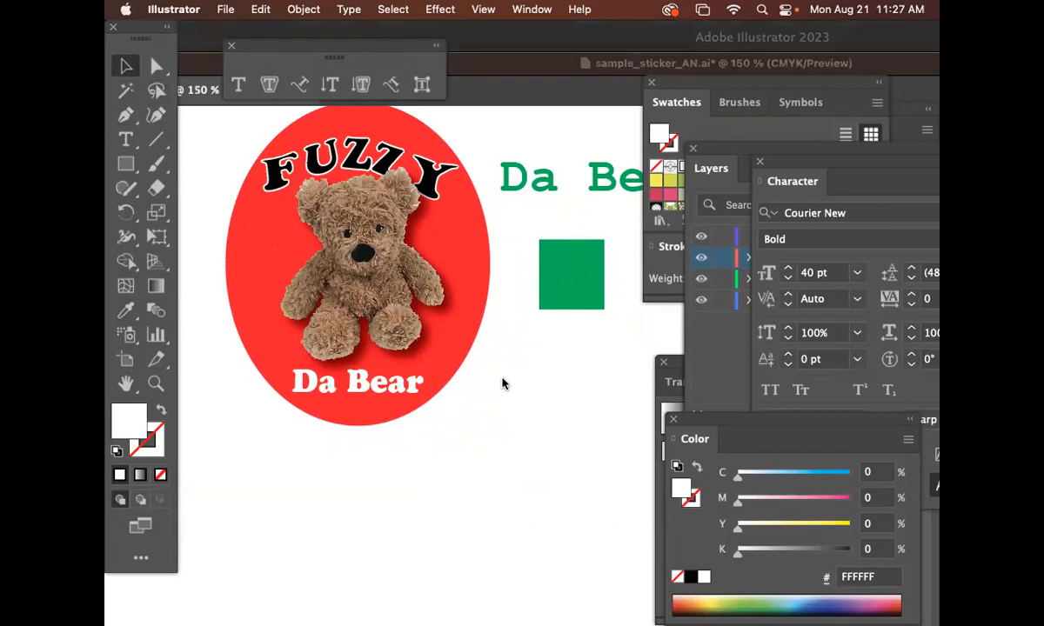
key("super+s")
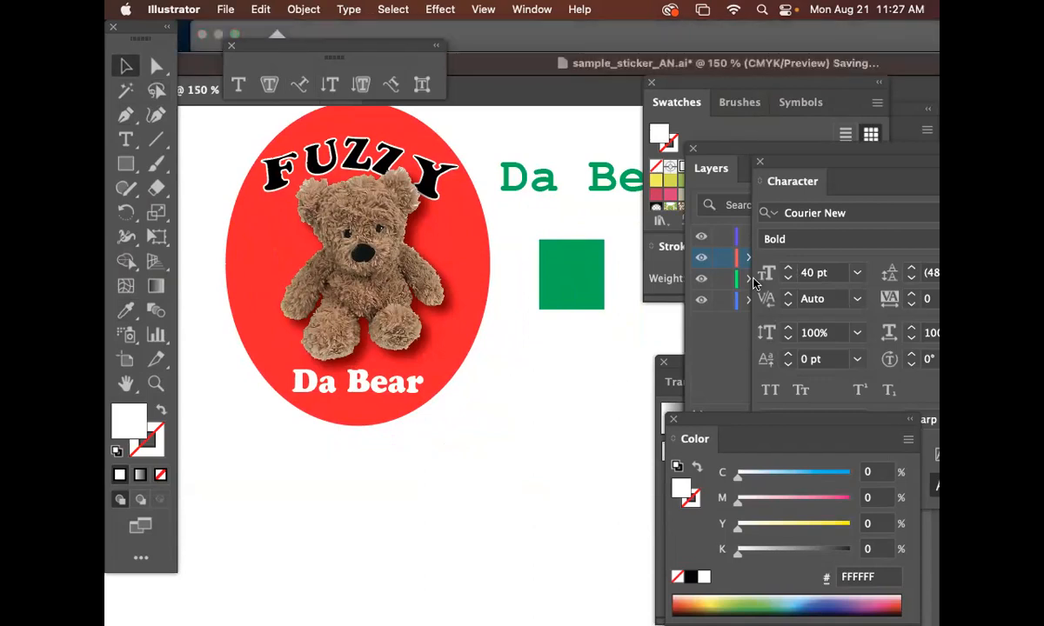
Make the cutline layer active and unlocked, and lock the Artwork/placed image/photo, text and background/color layers
left_click(720, 240)
left_click(721, 238)
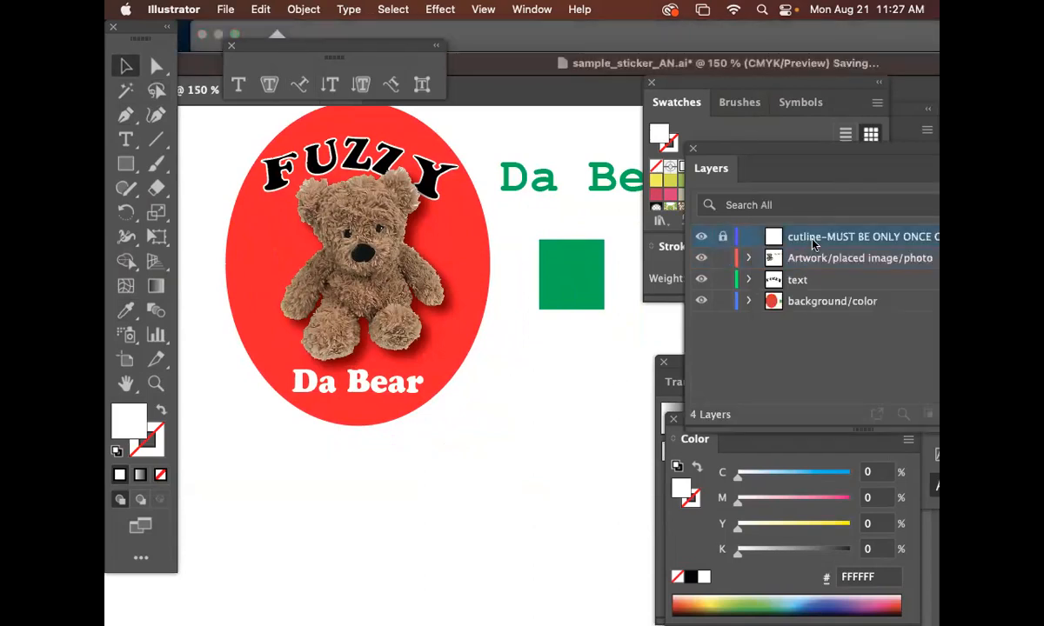
left_click(721, 258)
left_click(721, 279)
left_click(721, 301)
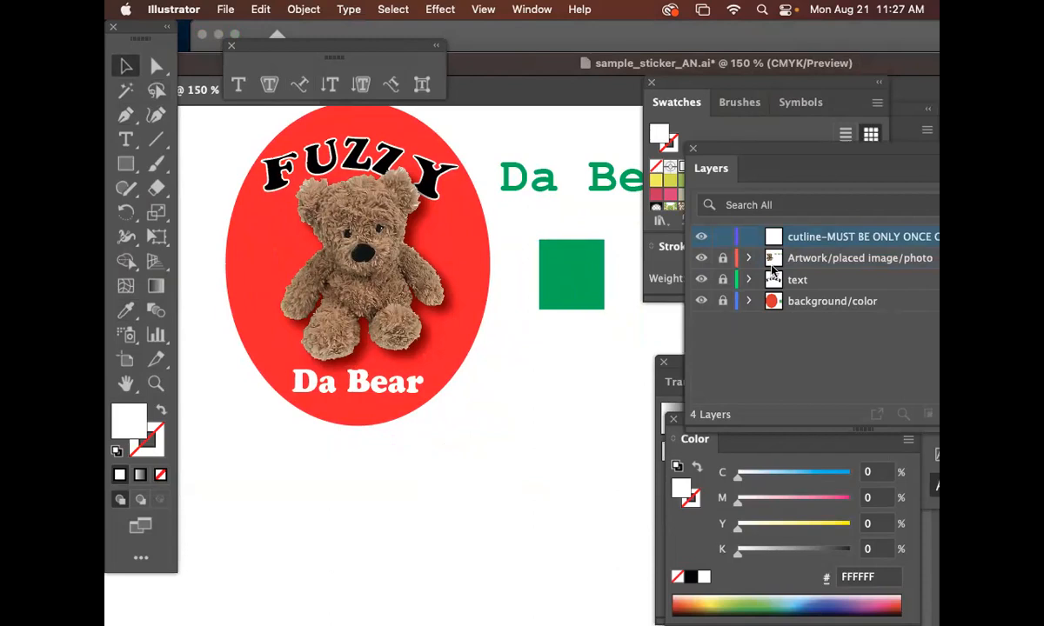
left_click_drag(752, 149, 711, 127)
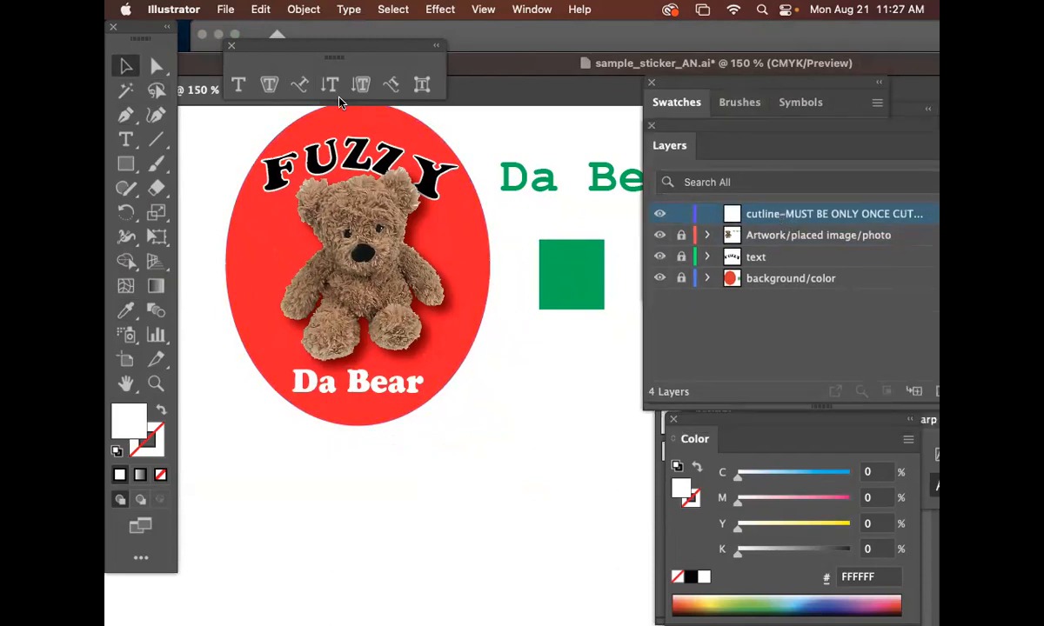
Search the files for "roland" and open roland_cutline.ai
key("super+o")
left_click(745, 104)
type("roland")
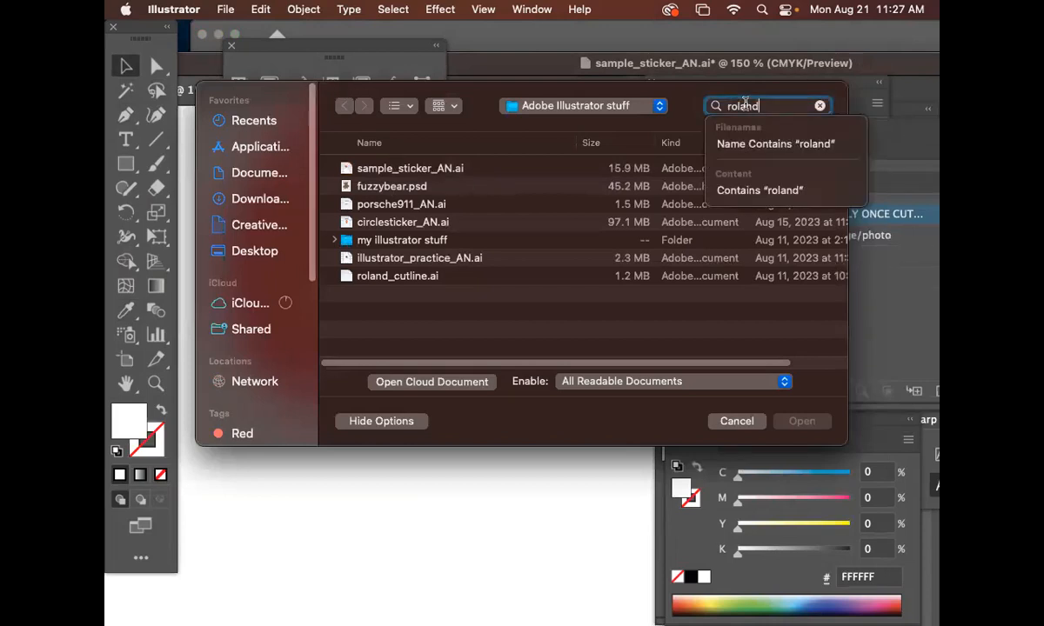
left_click(442, 197)
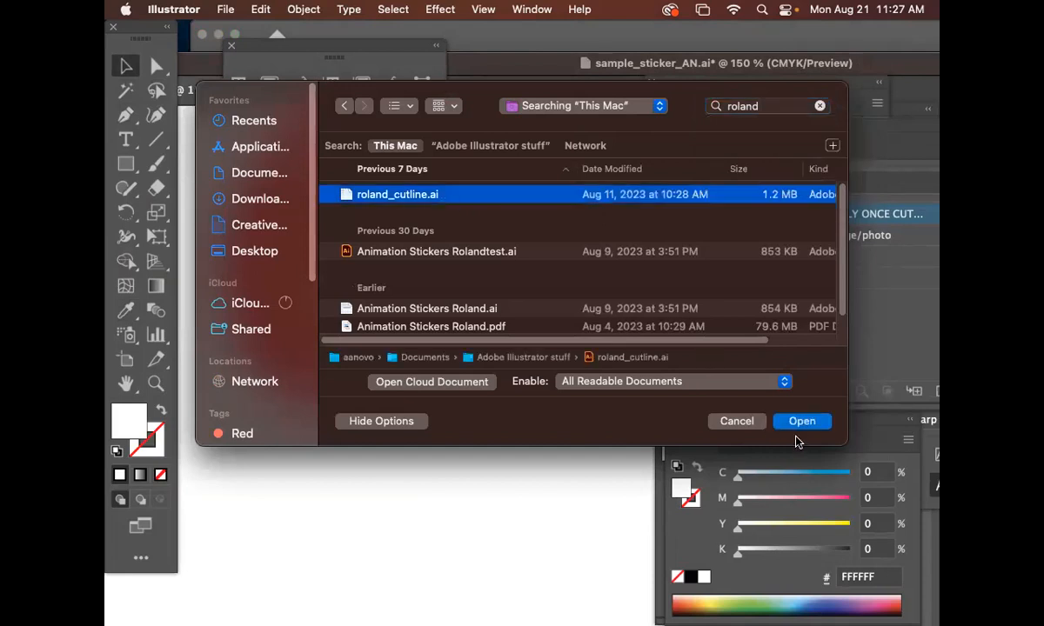
left_click(792, 421)
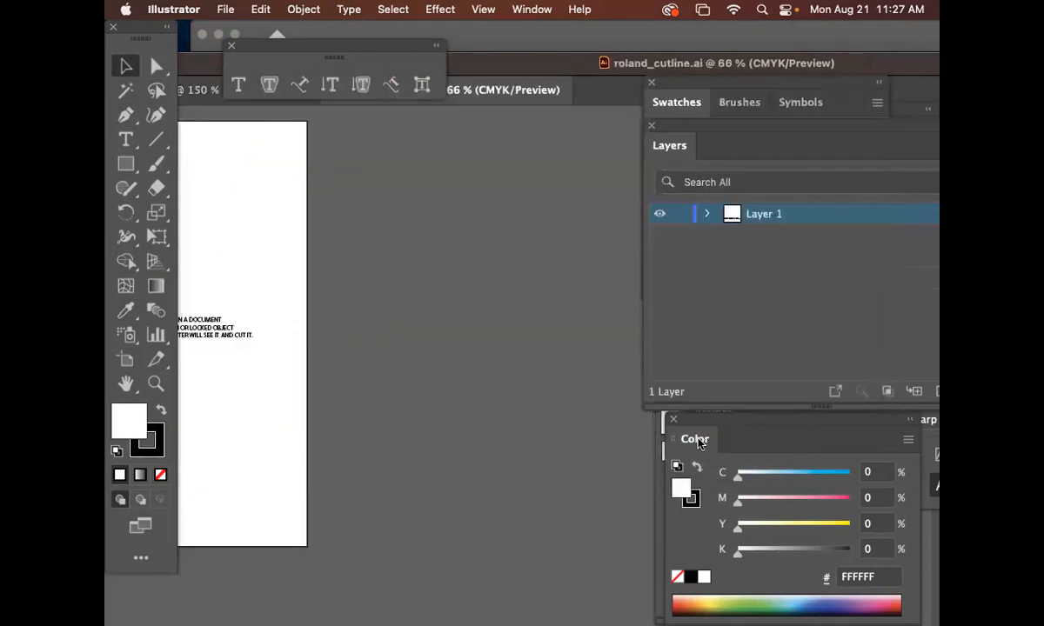
Select the thin rectangle above the reminder text in roland_cutline.ai and examine its stroke color
left_click_drag(244, 365, 478, 317)
left_click_drag(409, 327, 466, 401)
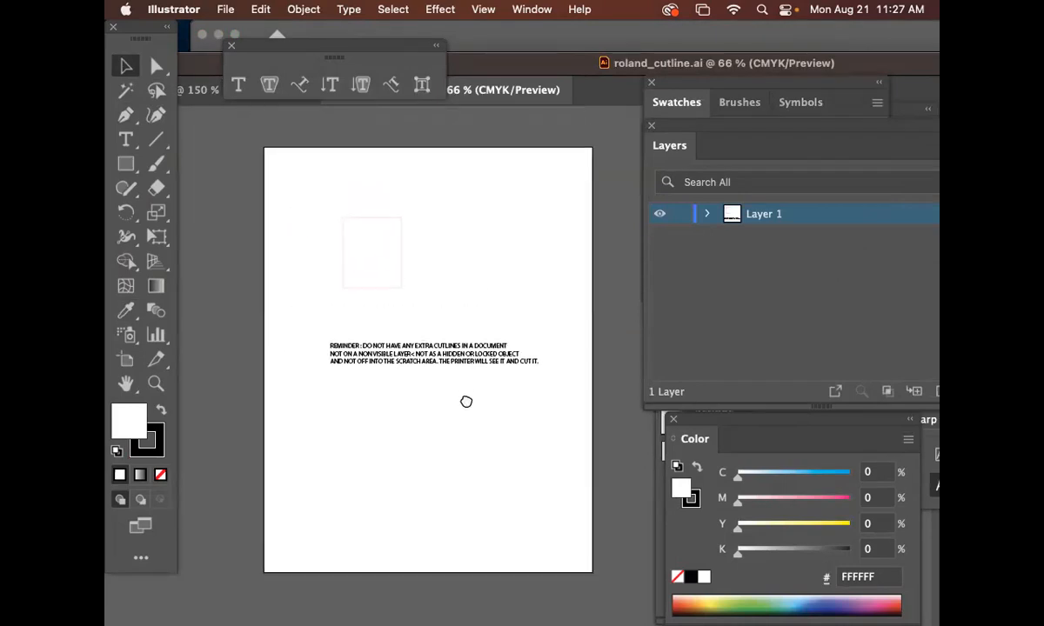
left_click(401, 290)
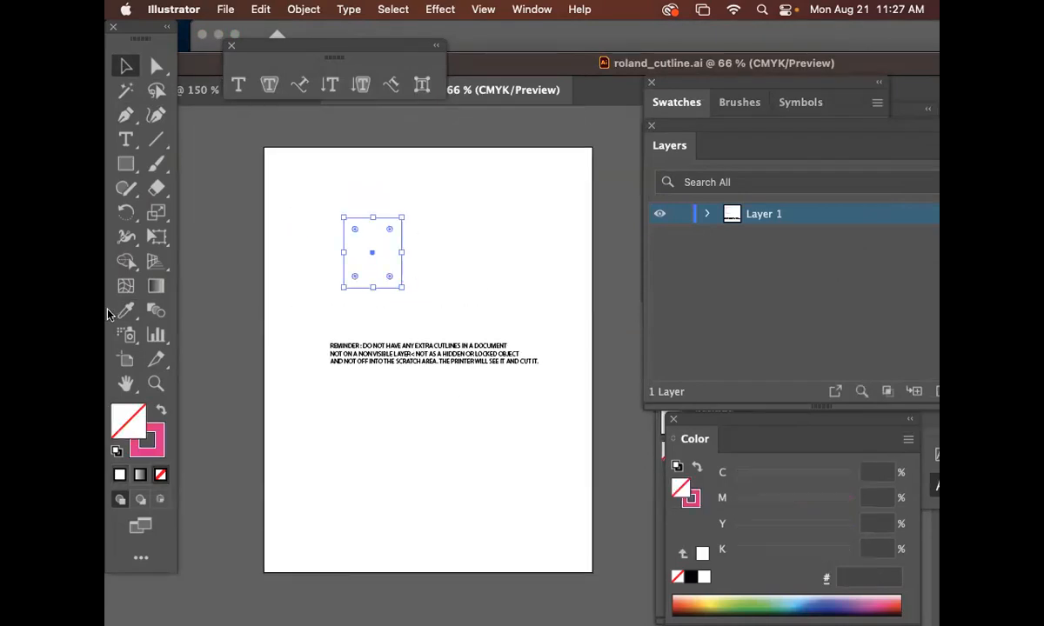
left_click(153, 386)
left_click_drag(319, 249, 406, 321)
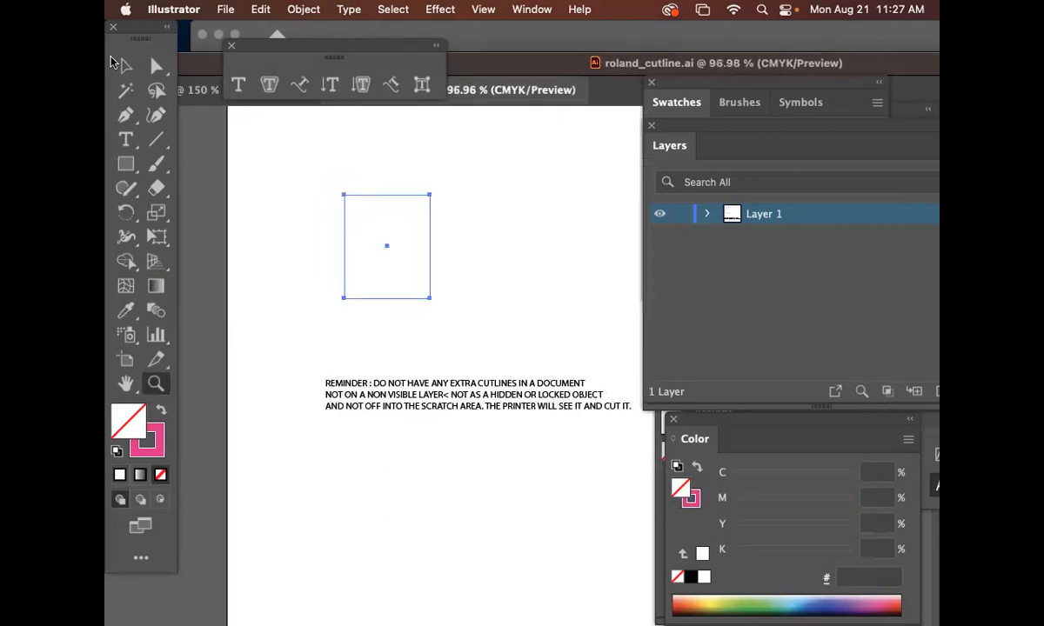
left_click(122, 64)
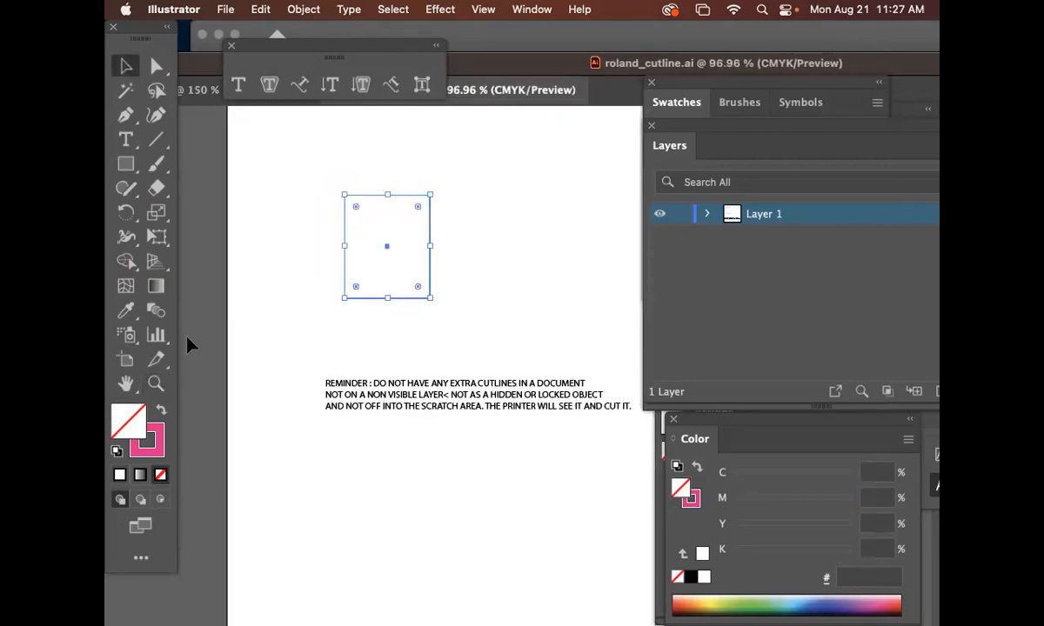
left_click(161, 441)
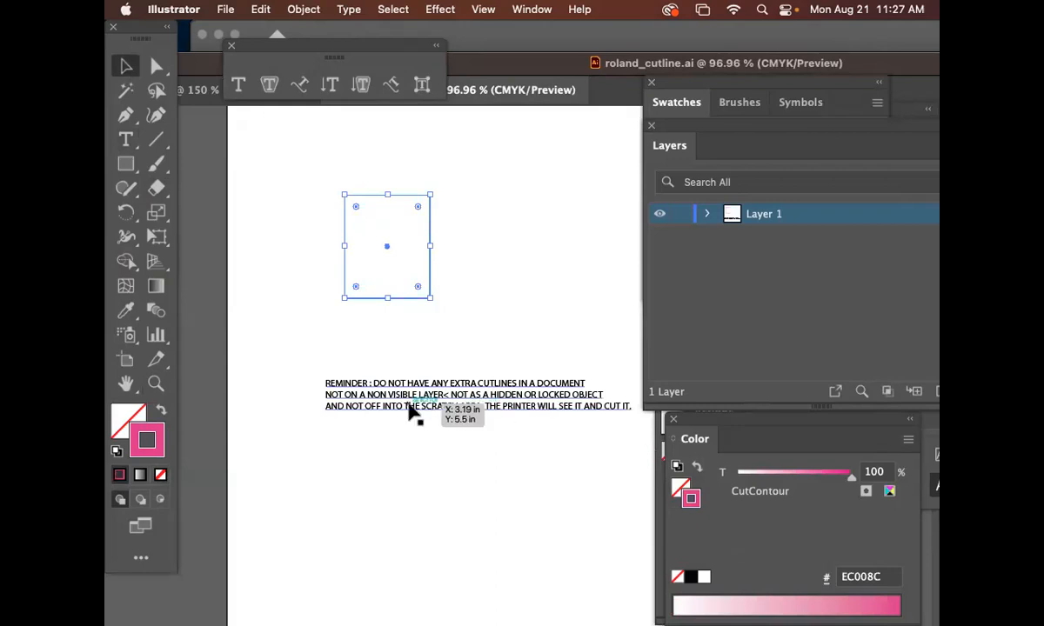
left_click(213, 356)
Switch back to sample_sticker_AN.ai, select the red oval and examine its fill color values
left_click_drag(181, 70, 327, 144)
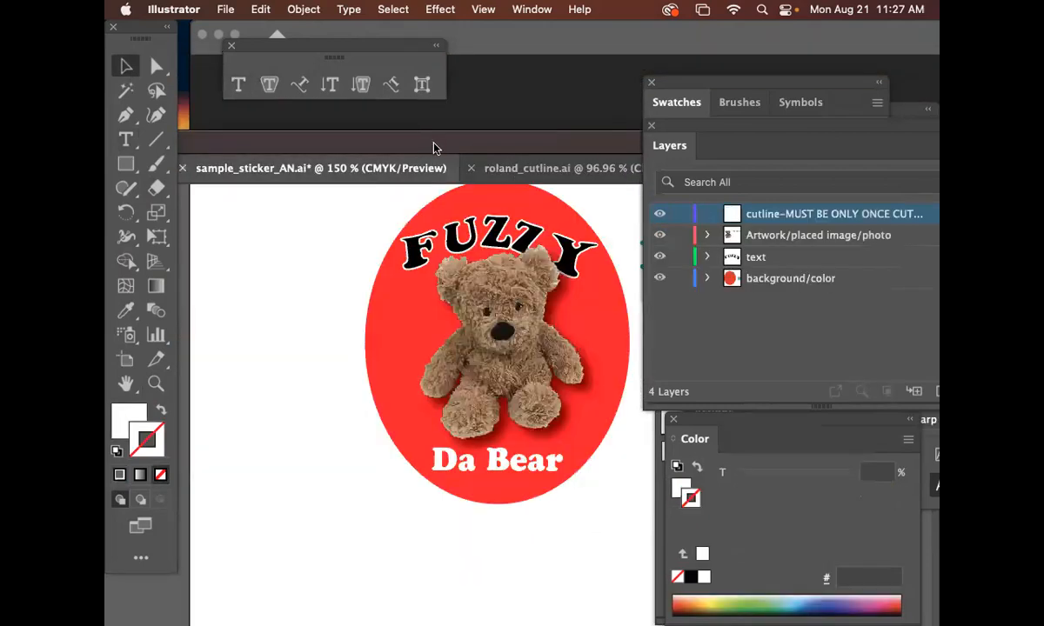
left_click(511, 267)
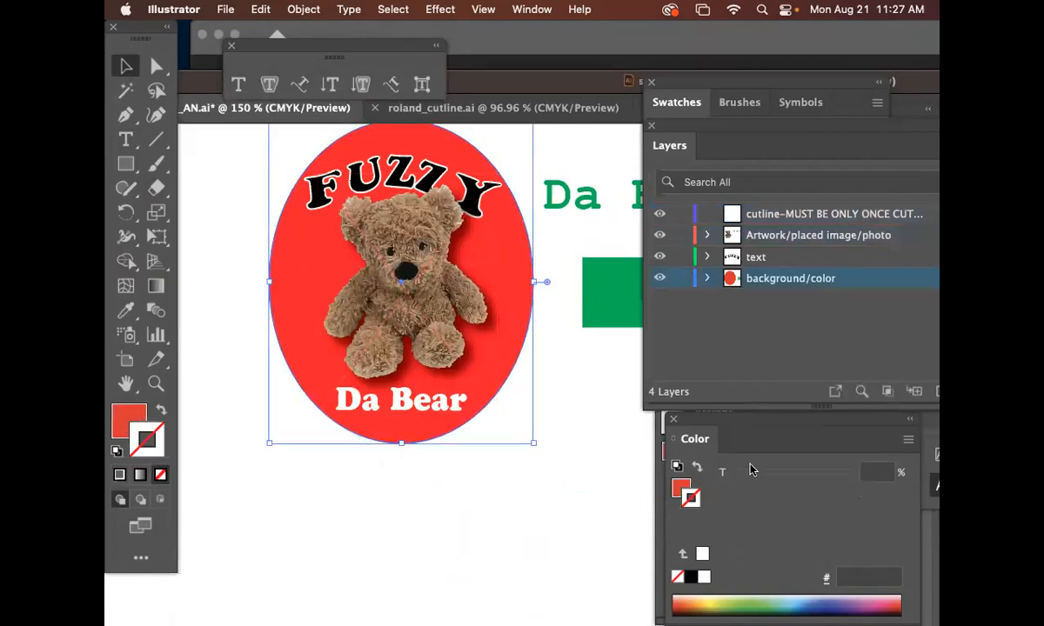
left_click_drag(661, 414, 570, 124)
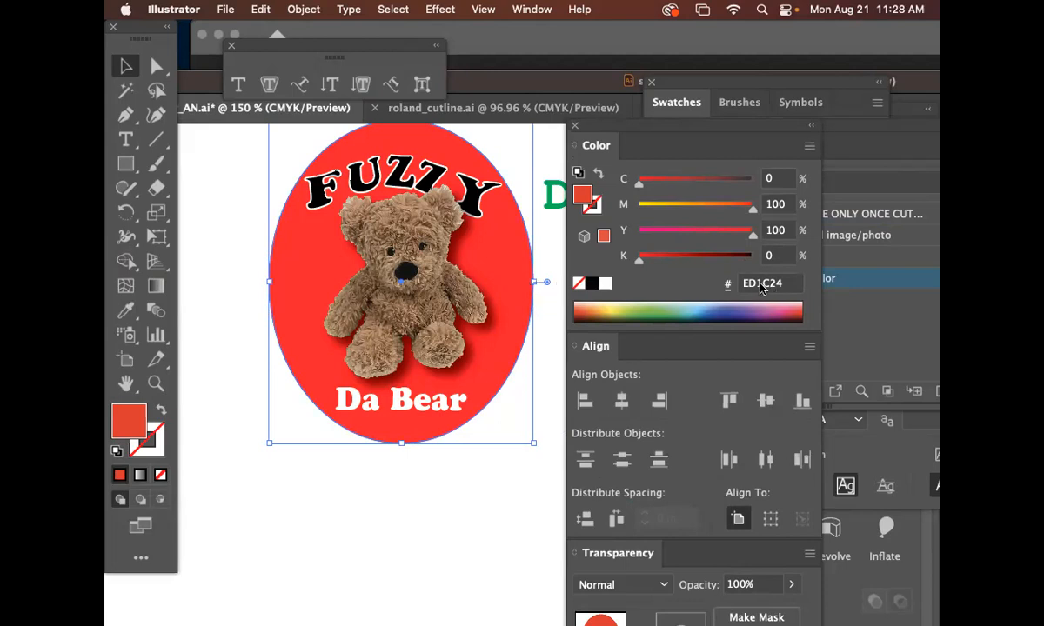
Return to roland_cutline.ai and examine the rectangle's stroke color for comparison with the oval's fill
left_click(425, 110)
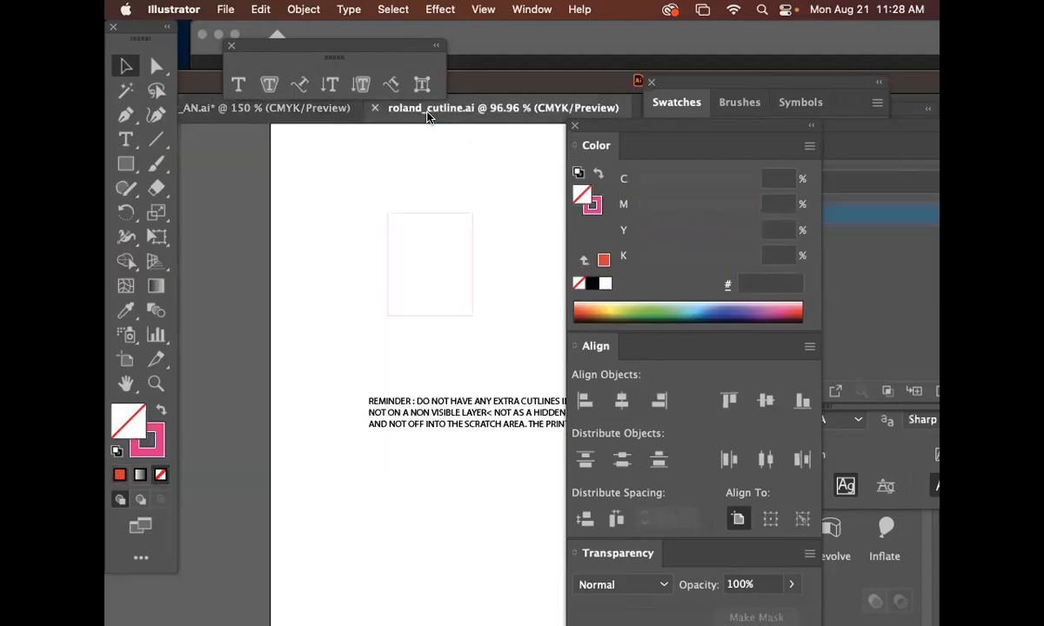
left_click(471, 232)
left_click(595, 211)
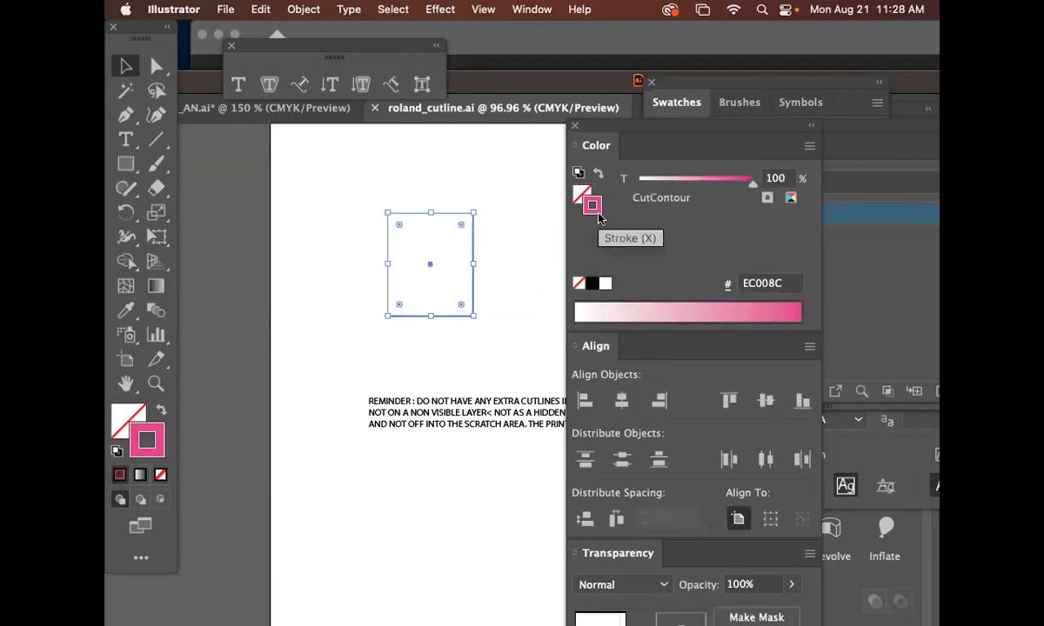
Try converting the rectangle's CutContour spot stroke to CMYK process color and restore the spot color
key("super+c")
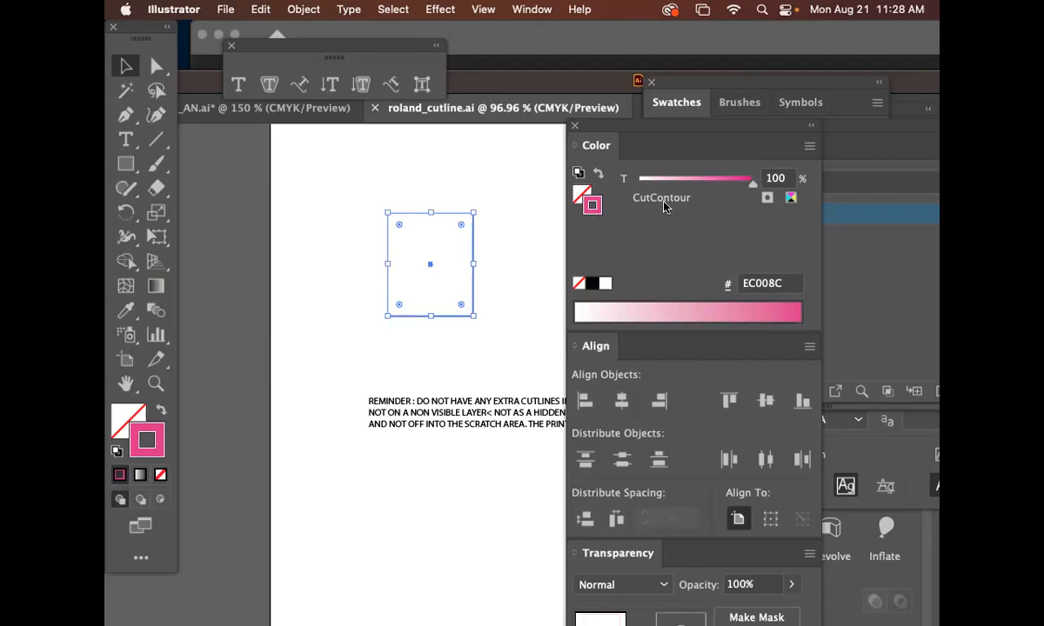
left_click(789, 200)
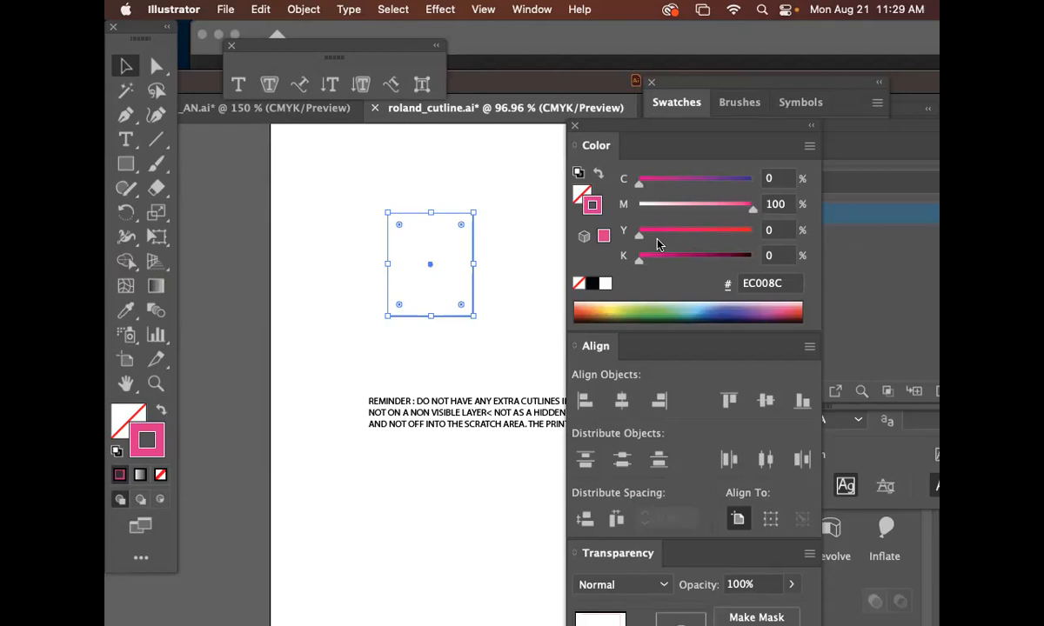
key("super+s")
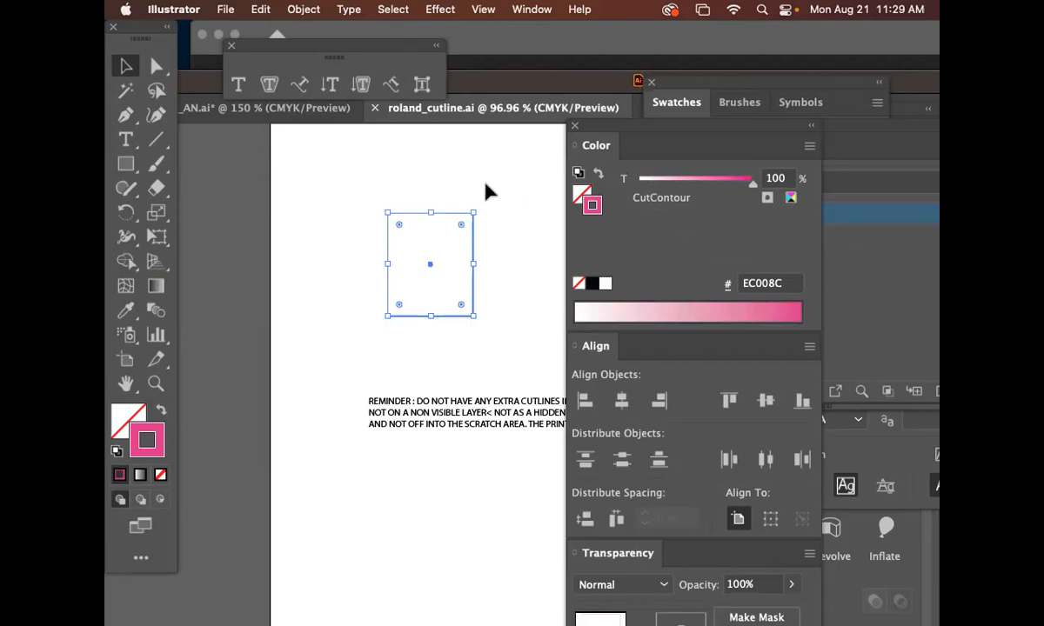
Reselect the thin cutline rectangle and detach roland_cutline.ai into its own floating window
left_click(508, 281)
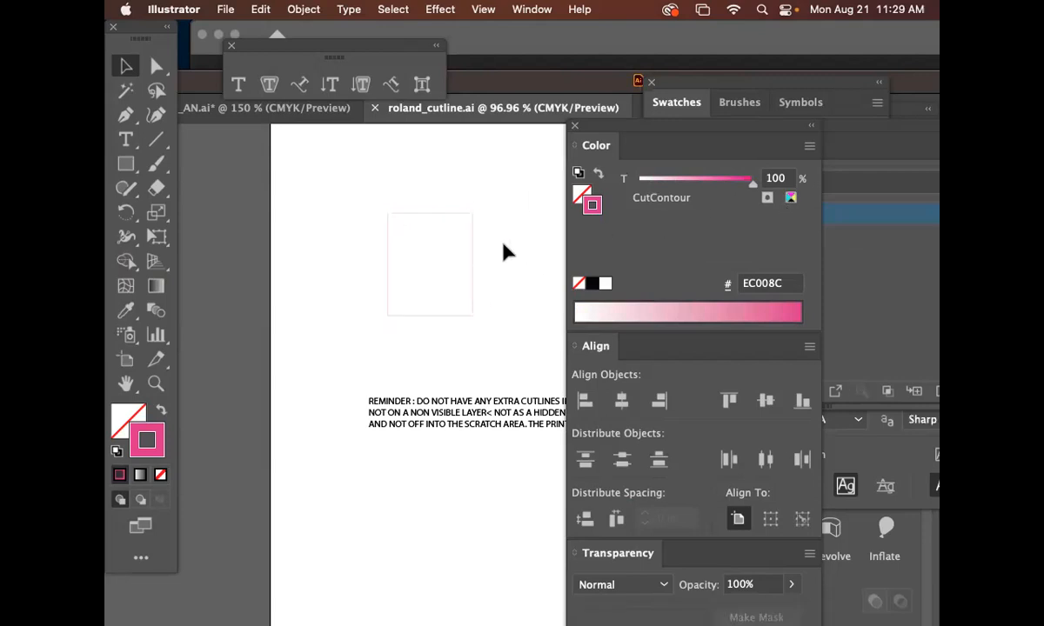
left_click(472, 254)
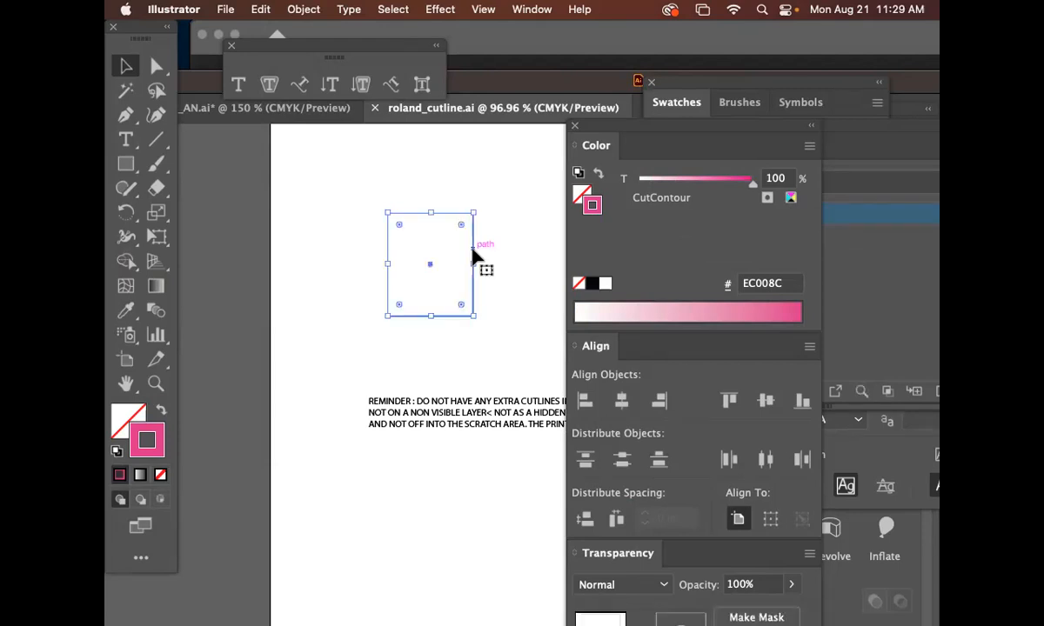
left_click(524, 264)
left_click(475, 267)
left_click_drag(427, 116, 366, 140)
left_click_drag(473, 133, 261, 261)
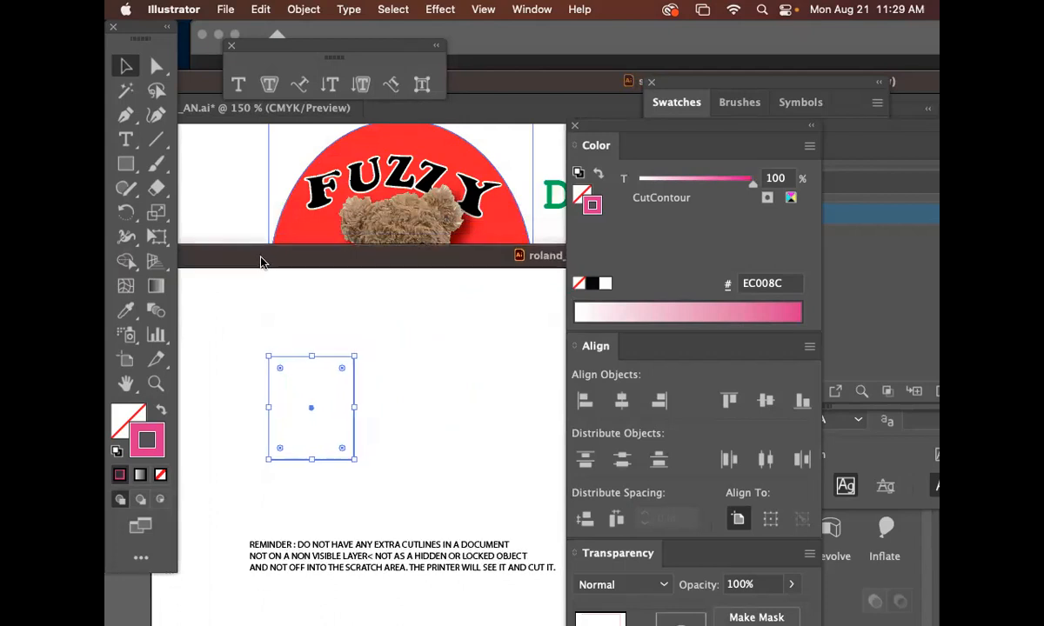
left_click_drag(261, 262, 370, 246)
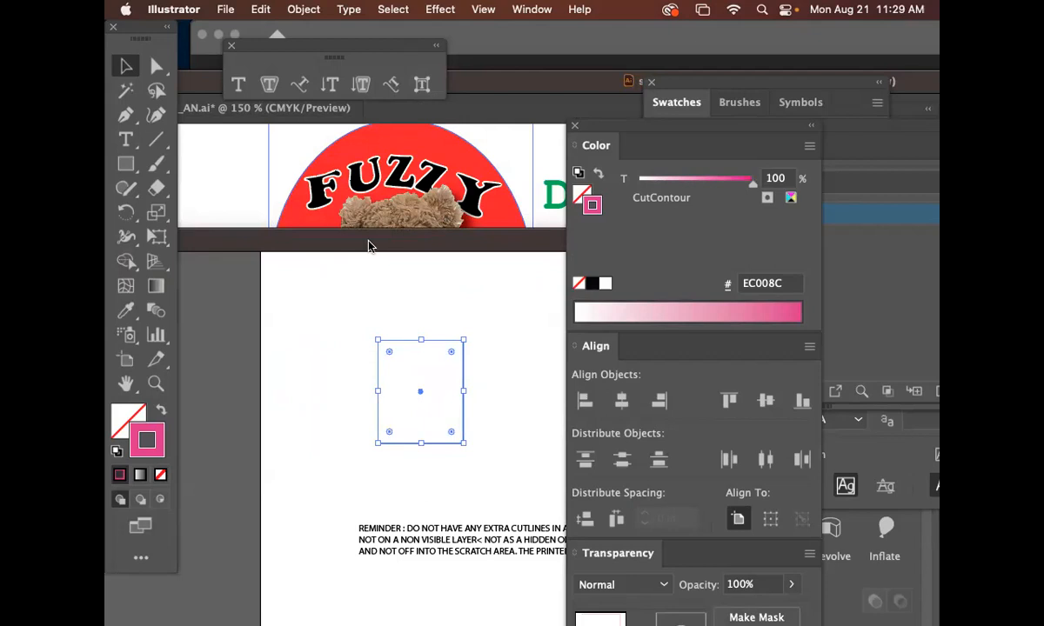
Bring sample_sticker_AN.ai to the front with its layer list in view and deselect the red oval
left_click(252, 202)
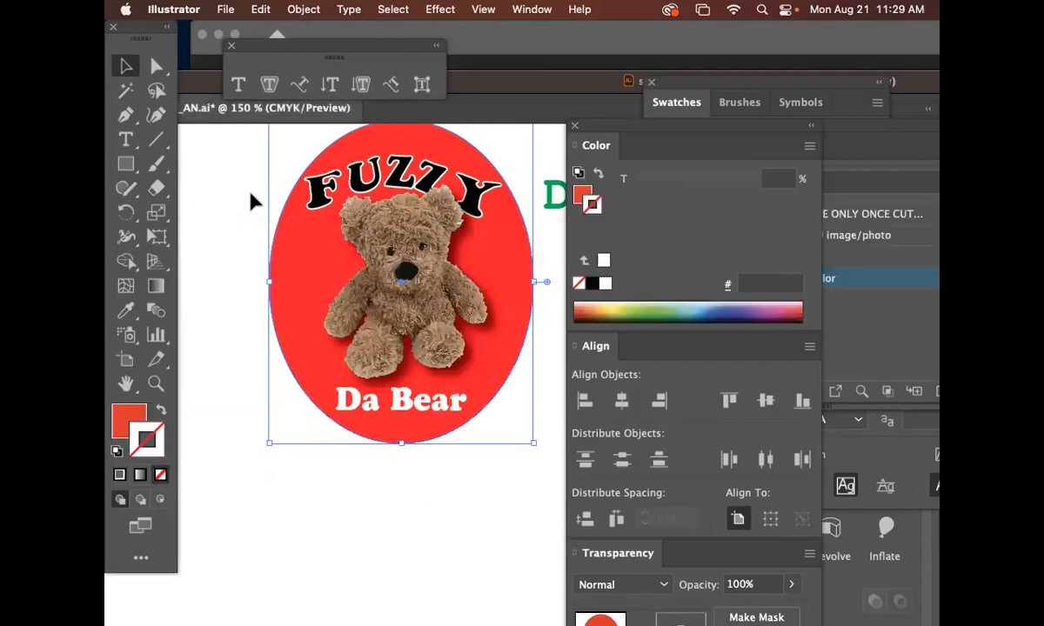
left_click_drag(609, 129, 706, 344)
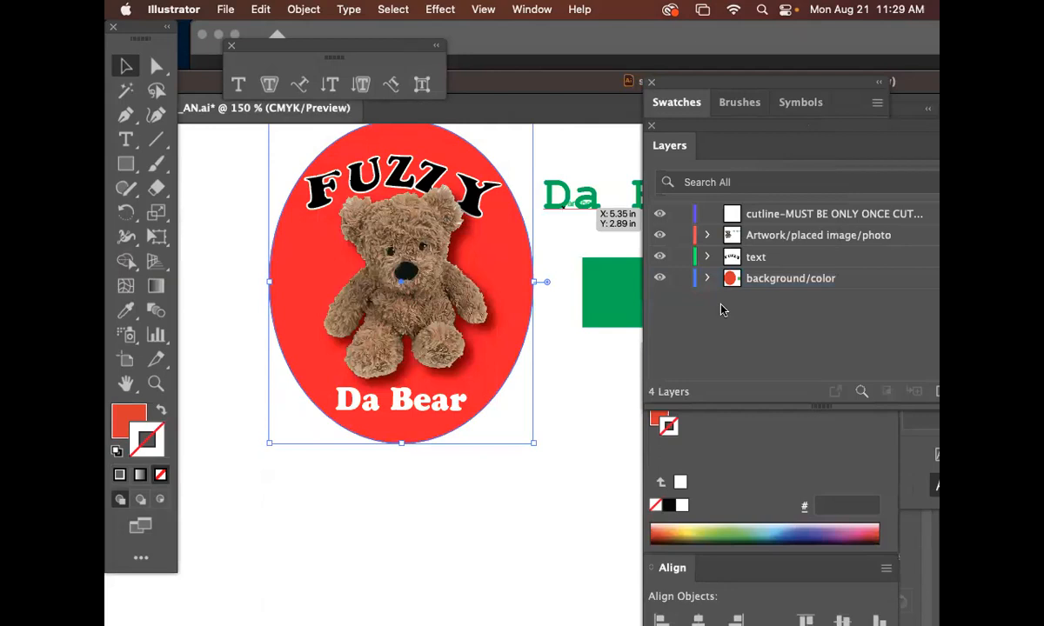
left_click(559, 364)
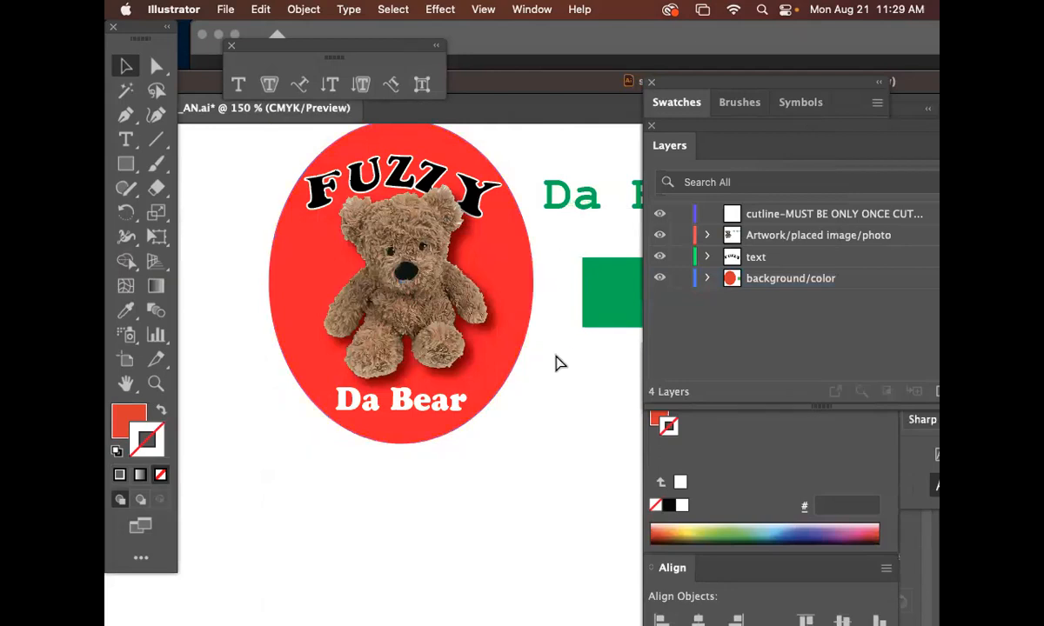
Search for "roland" and choose roland_cutline.ai to place as a linked file in the sticker document
key("super+shift+p")
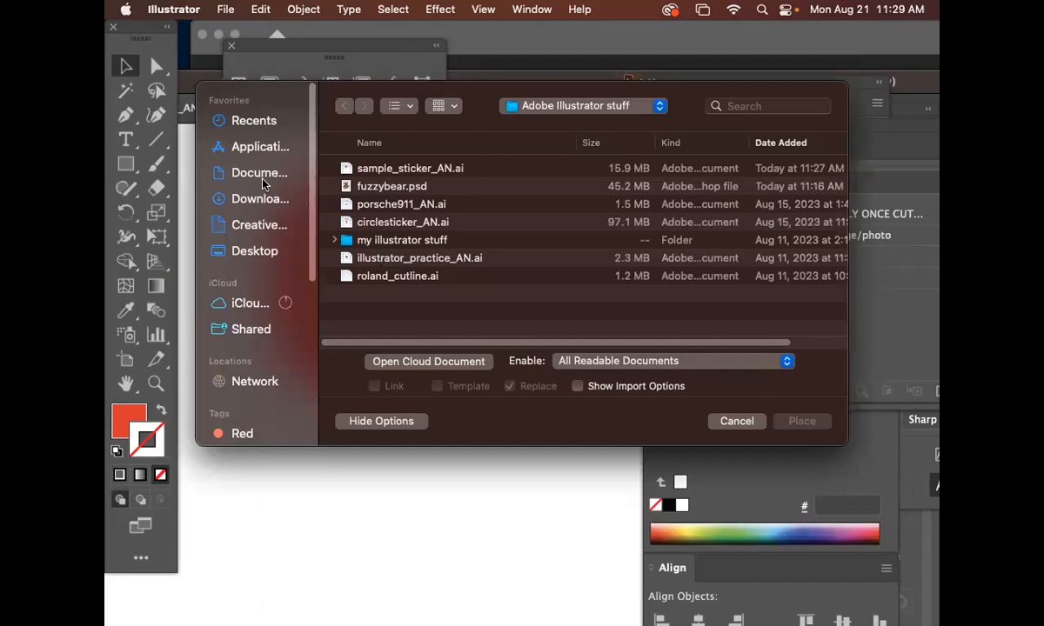
left_click(755, 108)
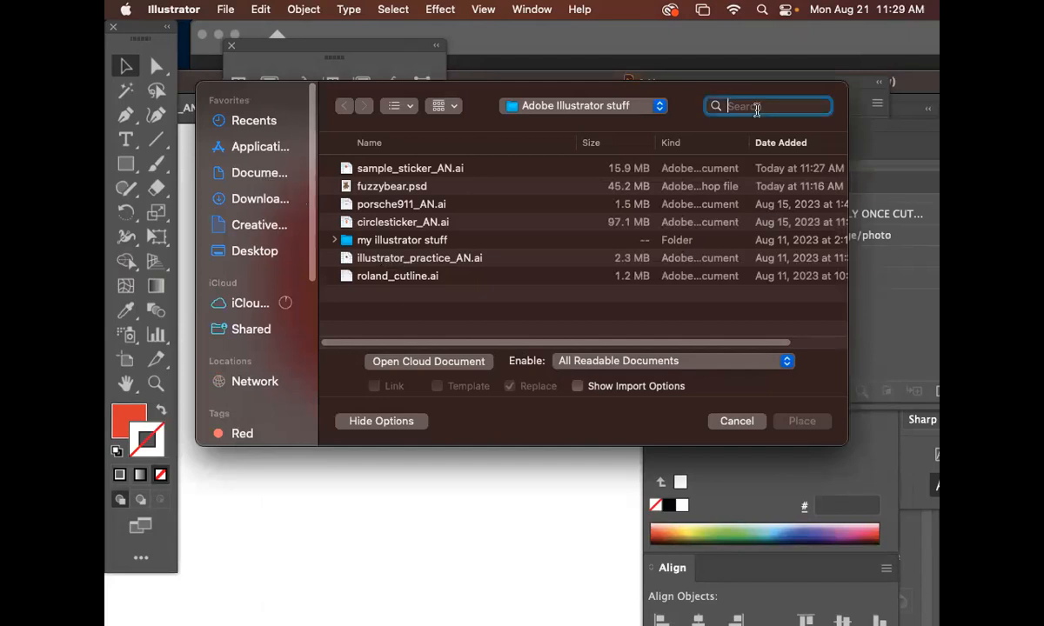
type("roland")
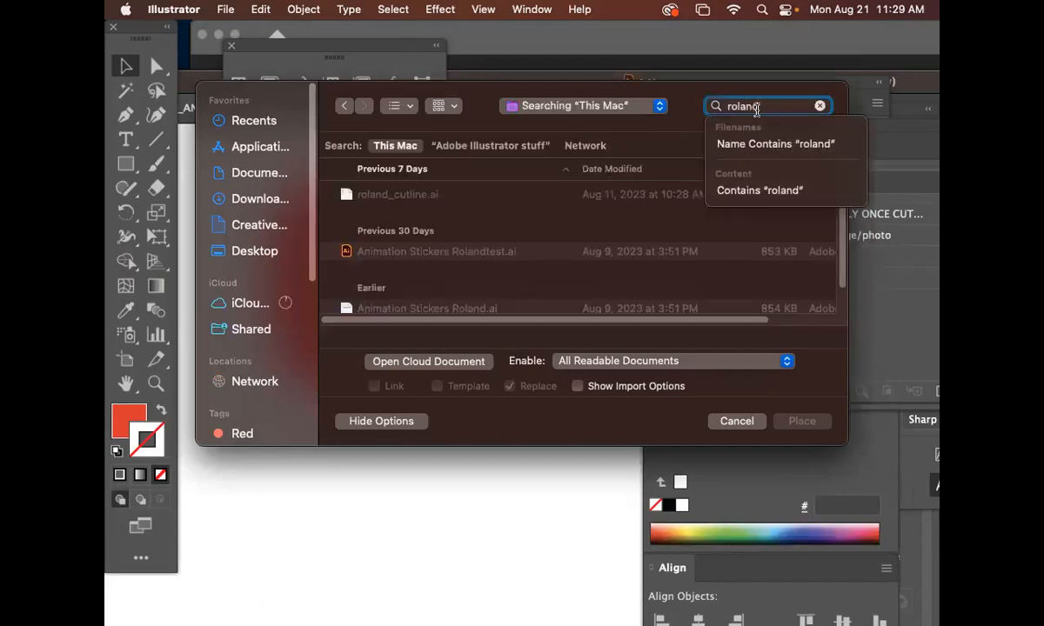
left_click(426, 197)
left_click(426, 197)
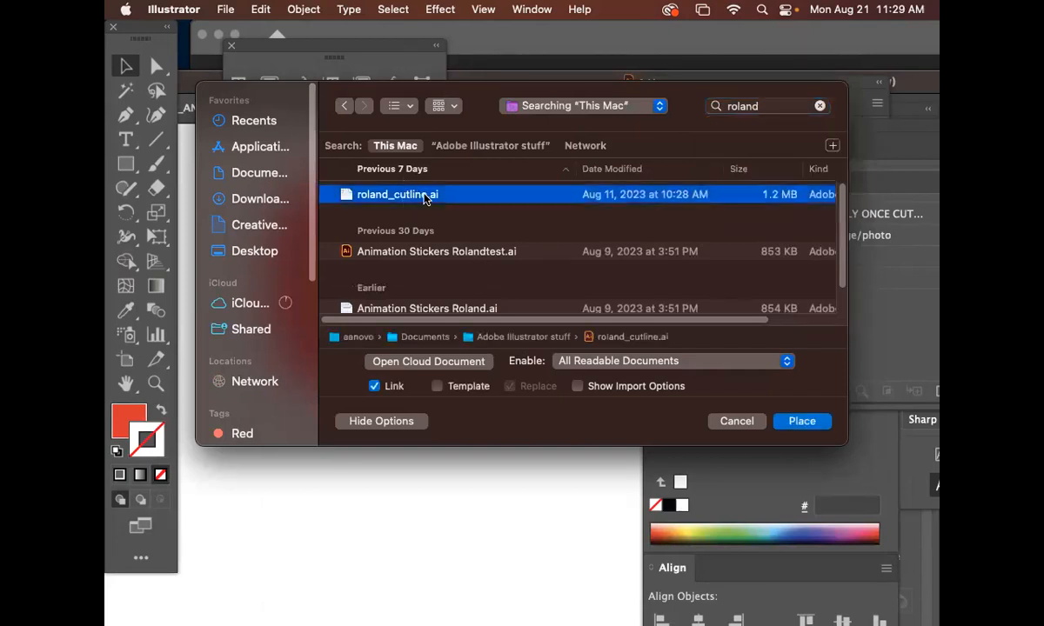
left_click(801, 423)
Place the linked cutline file on the artboard and position it beside the red oval
left_click_drag(236, 210, 477, 432)
left_click_drag(343, 329, 538, 268)
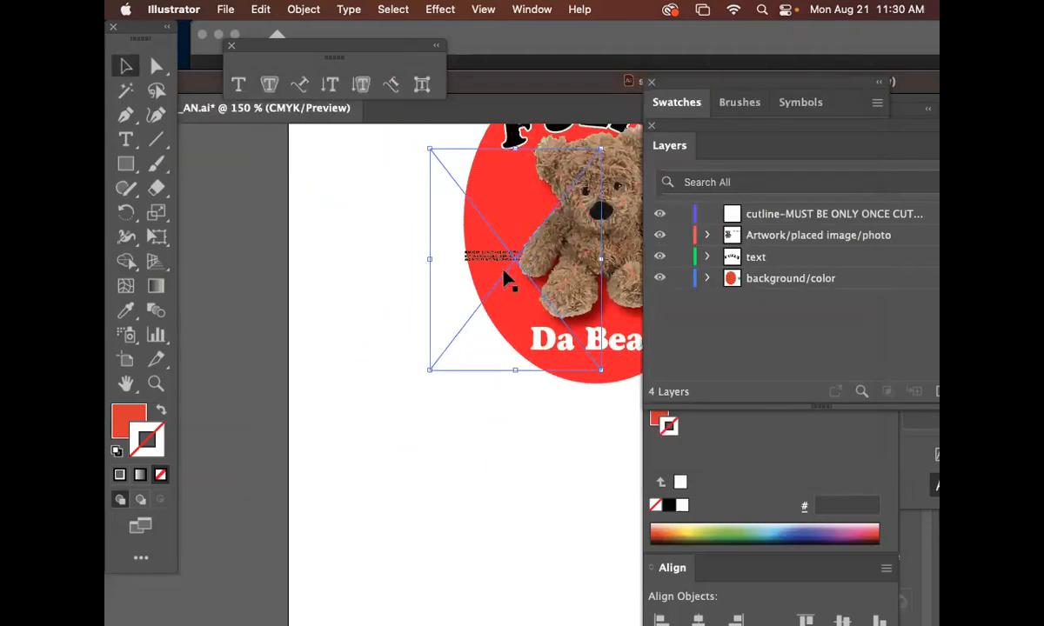
left_click_drag(493, 297, 365, 356)
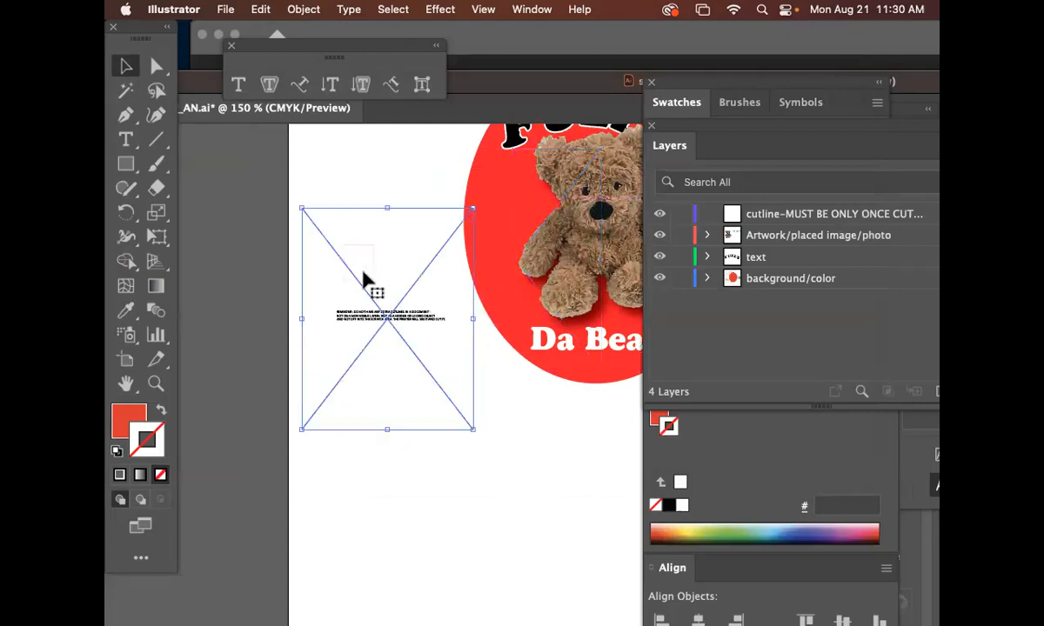
left_click_drag(375, 280, 388, 312)
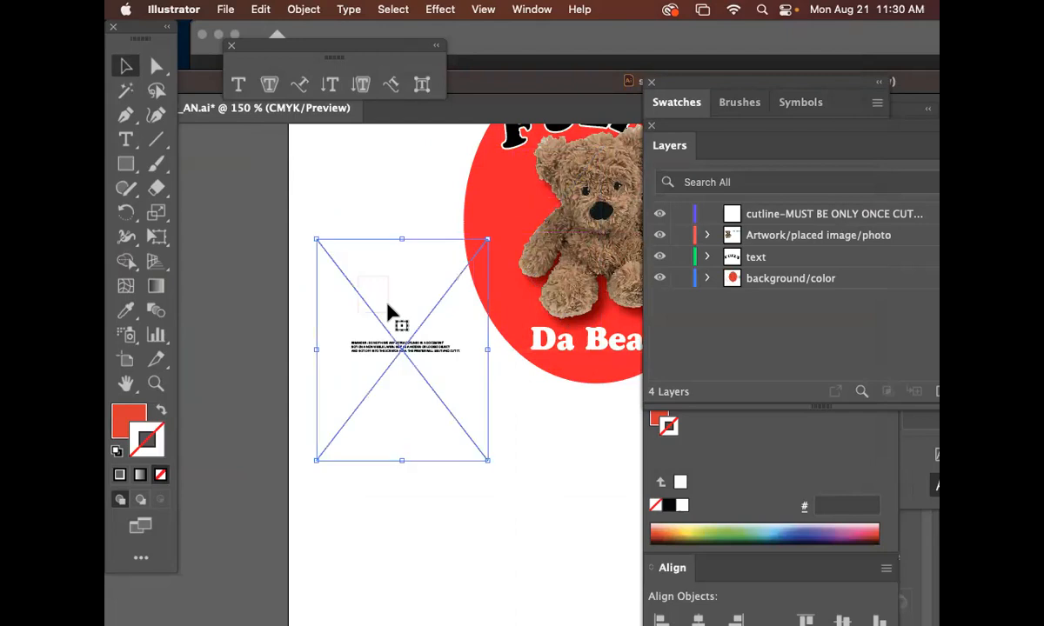
Inspect the placed cutline file in Outline view and delete it from the sticker artboard
key("super+y")
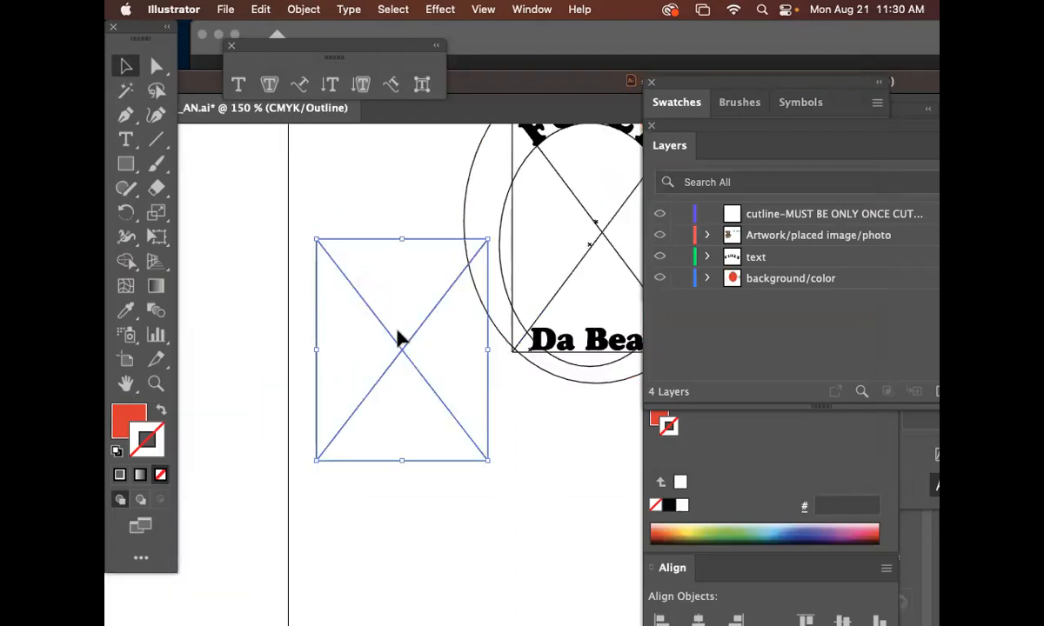
key("super+z")
key("super+y")
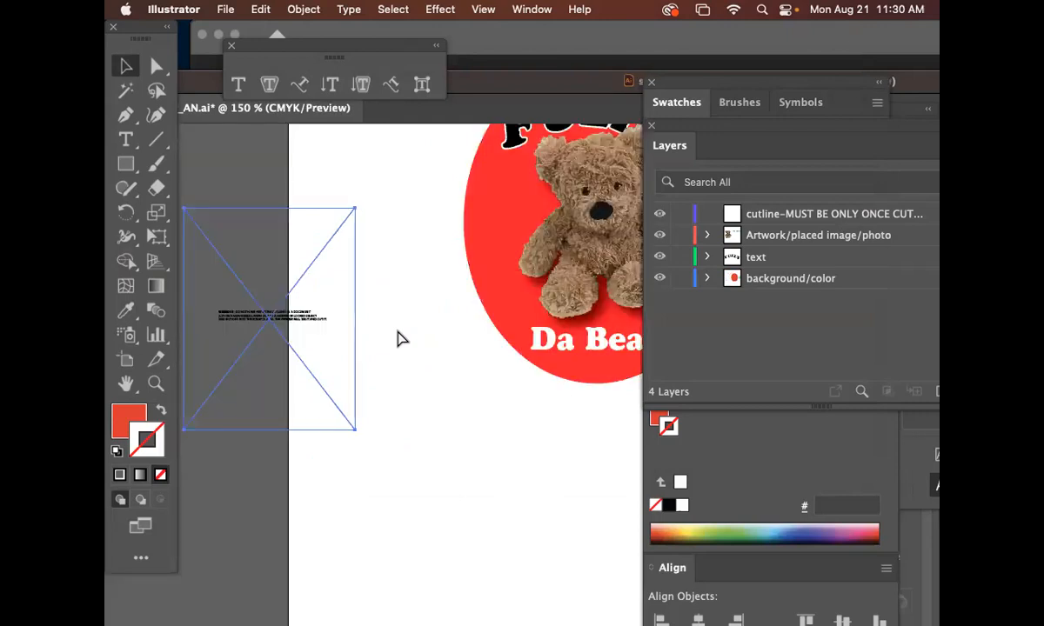
left_click_drag(292, 317, 408, 359)
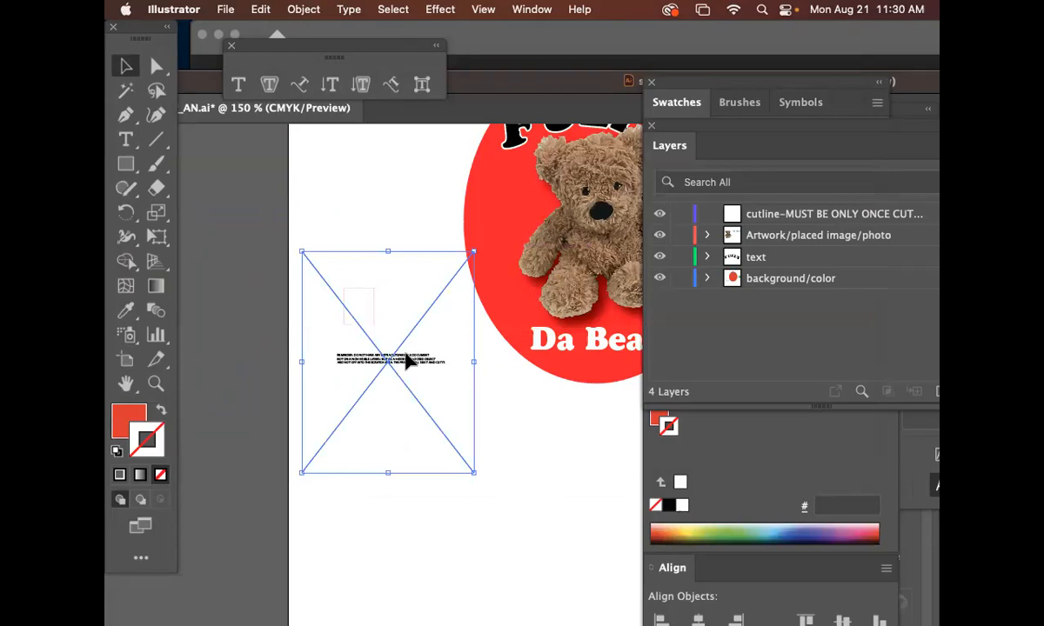
key("Delete")
Separate the blank document from the sample_sticker_AN.ai window and close it
left_click_drag(198, 79, 518, 157)
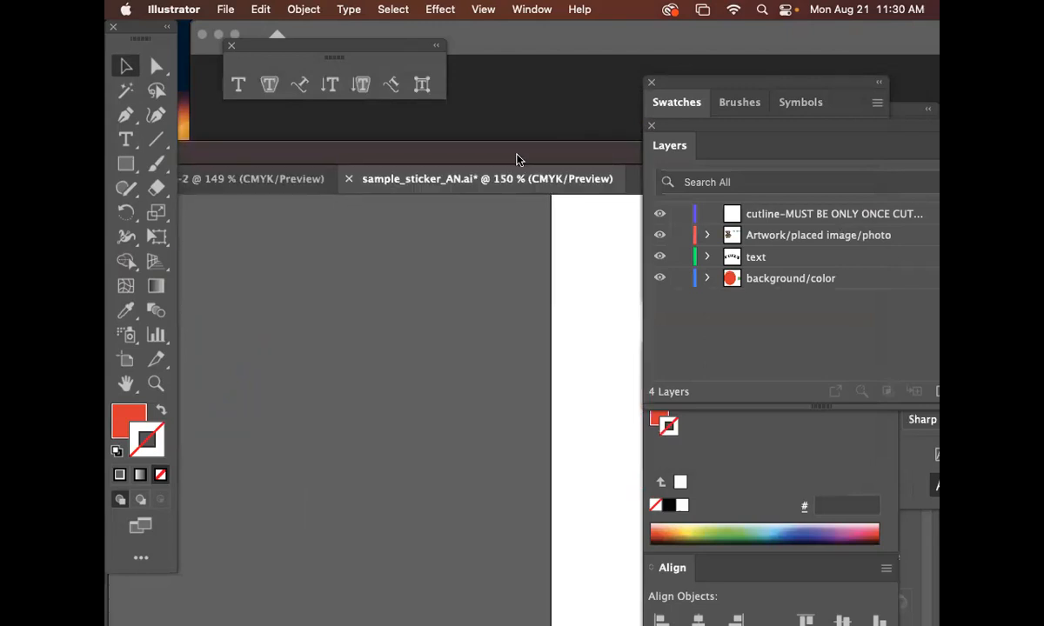
left_click(271, 178)
left_click_drag(291, 158, 212, 122)
left_click_drag(551, 279, 236, 248)
scroll(438, 300, "left", 10)
key("super+minus")
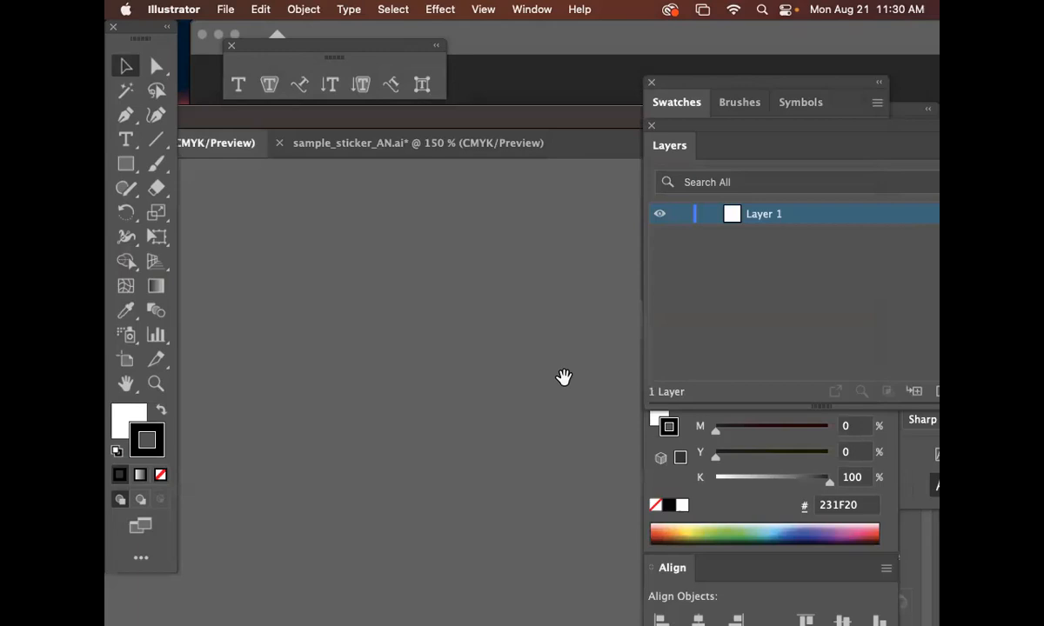
left_click_drag(563, 378, 300, 288)
left_click_drag(215, 153, 334, 233)
left_click_drag(495, 422, 257, 266)
left_click_drag(596, 465, 454, 383)
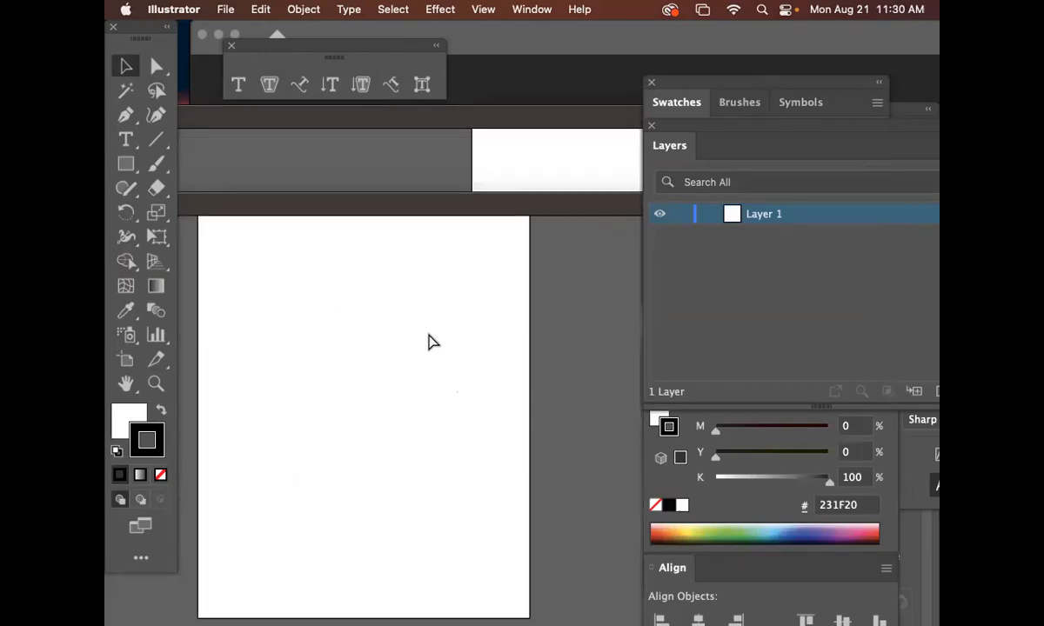
key("super+w")
Bring roland_cutline.ai into view and copy the CutContour rectangle above the reminder text
left_click_drag(412, 117, 471, 431)
left_click_drag(451, 241, 456, 144)
left_click(506, 282)
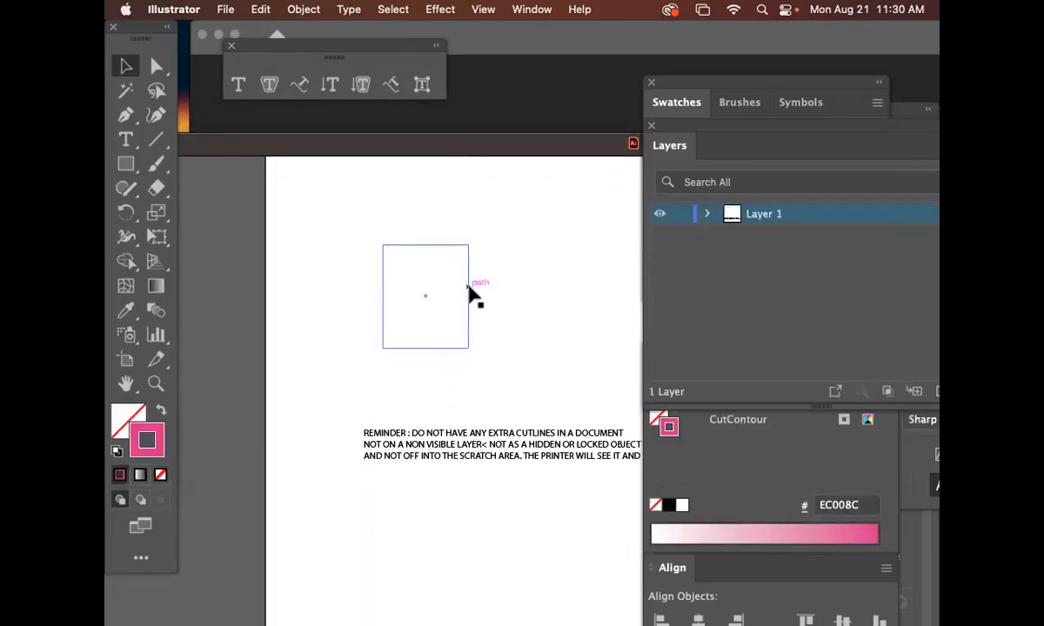
left_click(468, 295)
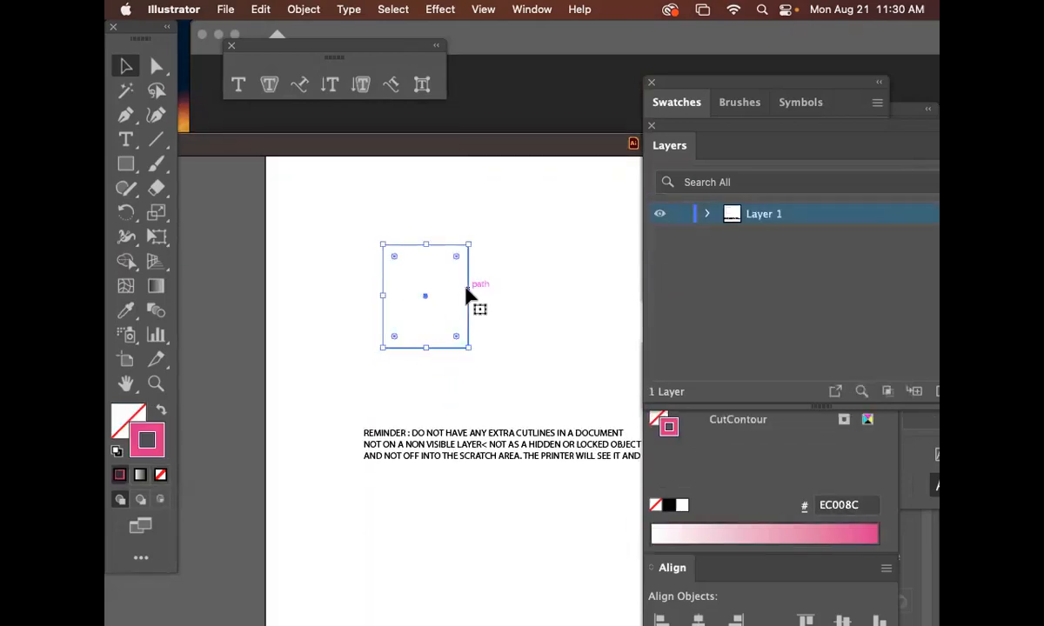
key("super+c")
In sample_sticker_AN.ai, lock the artwork, text and background layers and make the cutline layer active
left_click_drag(420, 151, 689, 102)
left_click_drag(331, 435, 277, 116)
key("super+minus")
key("super+minus")
left_click_drag(541, 267, 204, 154)
left_click_drag(682, 236, 681, 279)
left_click(794, 216)
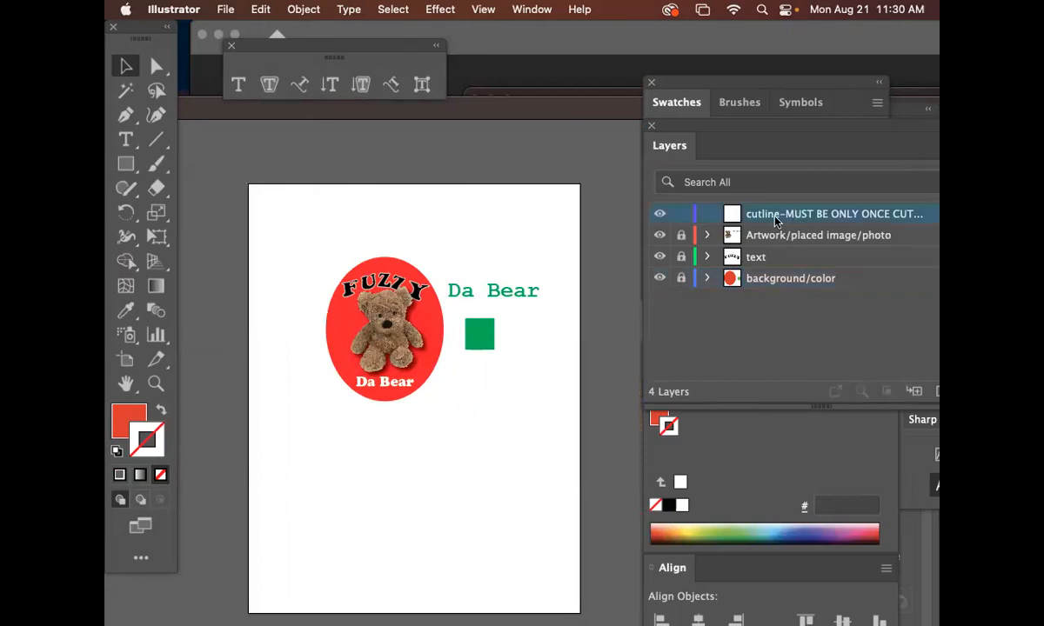
Paste the copied CutContour rectangle onto the cutline layer and locate it below the green square
key("super+v")
left_click_drag(529, 405, 421, 349)
key("super+minus")
key("super+minus")
key("super+minus")
key("super+minus")
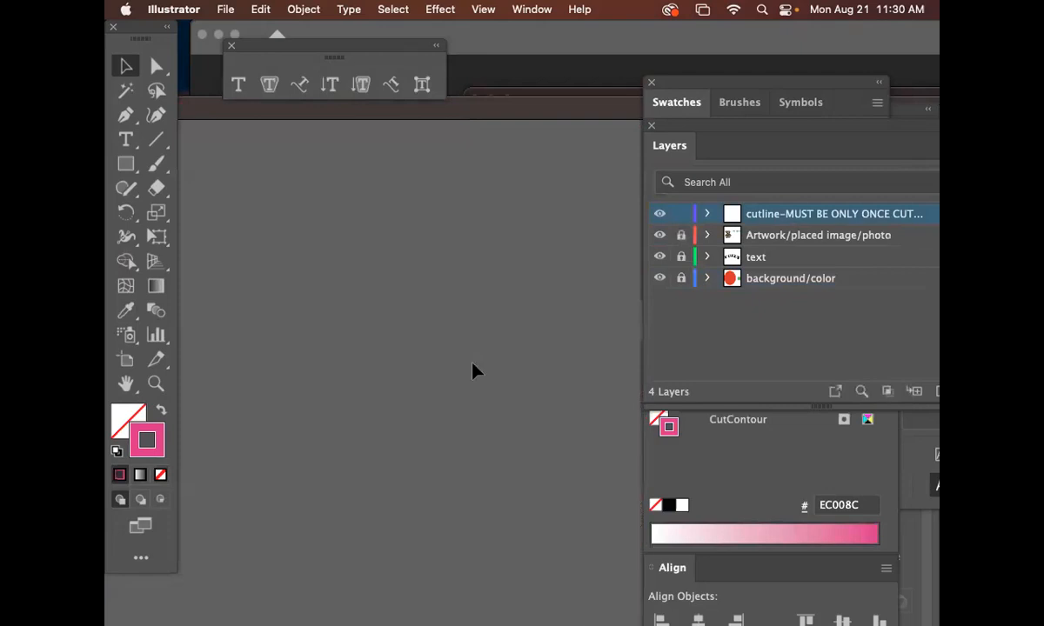
left_click_drag(522, 380, 356, 178)
left_click_drag(473, 305, 456, 291)
mouse_move(476, 338)
left_mouse_down()
mouse_move(402, 284)
mouse_move(398, 294)
mouse_move(376, 251)
mouse_move(209, 239)
left_mouse_up()
key("super+plus")
key("super+plus")
key("super+plus")
key("super+plus")
key("super+plus")
key("super+plus")
left_click_drag(426, 254, 230, 194)
left_click_drag(521, 267, 415, 240)
left_click_drag(484, 320, 558, 176)
left_click_drag(499, 281, 487, 262)
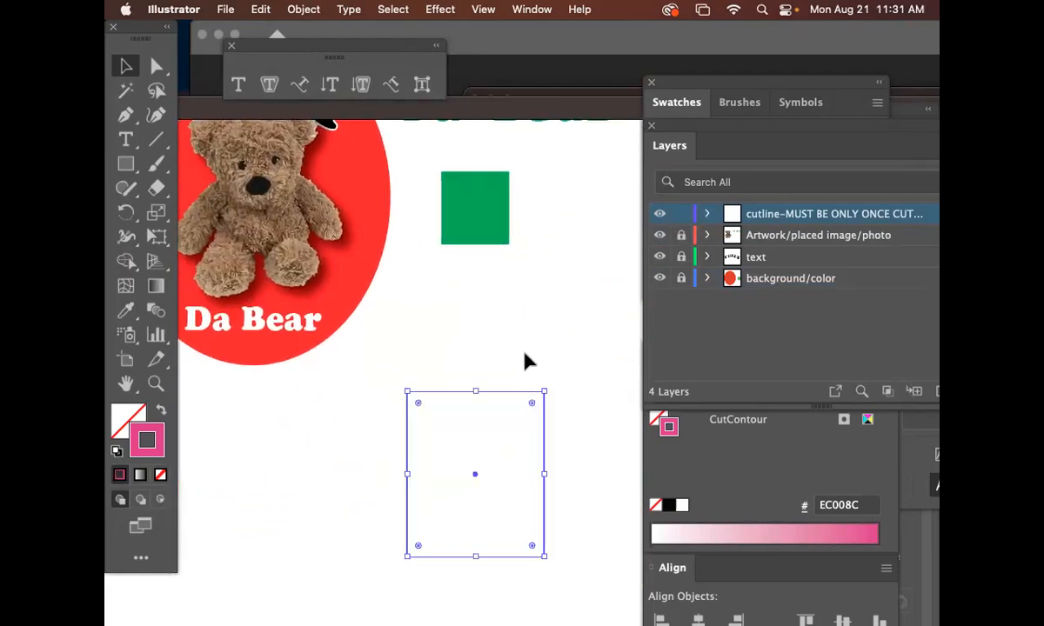
Deselect the cutline rectangle and unlock the artwork, text and background layers
left_click_drag(491, 364, 571, 412)
left_click_drag(567, 342, 527, 422)
left_click(529, 399)
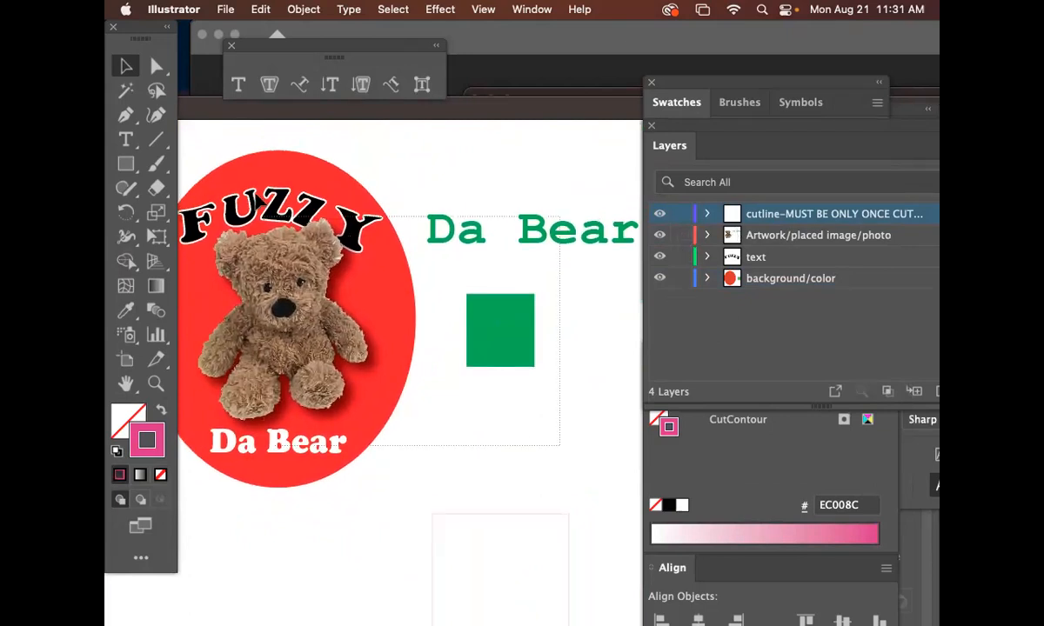
Copy all the sticker artwork into roland_cutline.ai and move it onto the artboard's lower right corner
key("super+a")
left_click_drag(346, 103, 440, 396)
left_click_drag(519, 105, 509, 111)
left_click(498, 105)
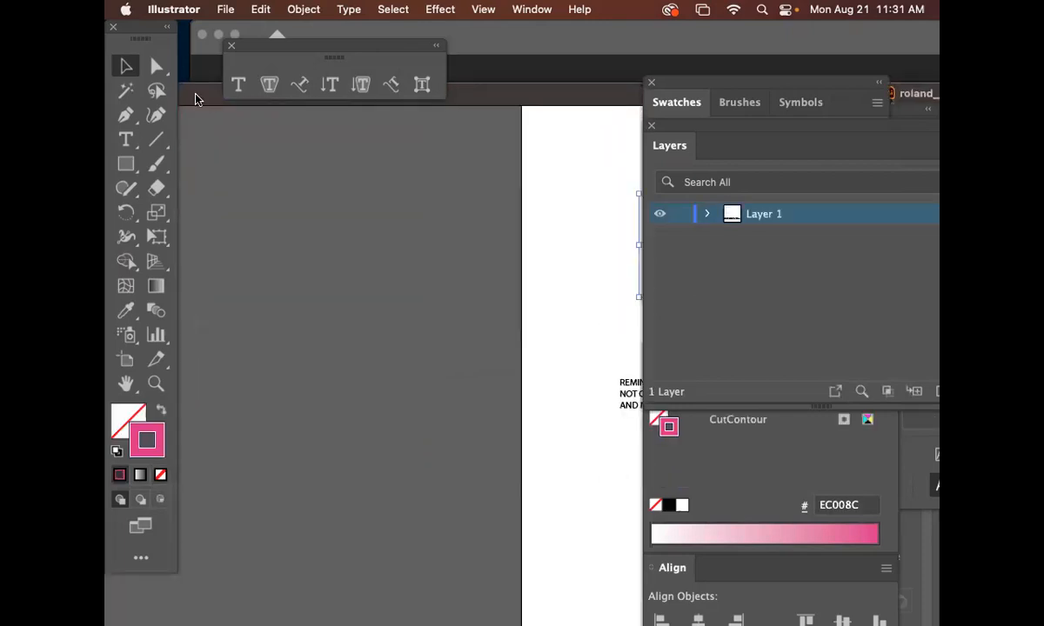
left_click_drag(549, 311, 259, 209)
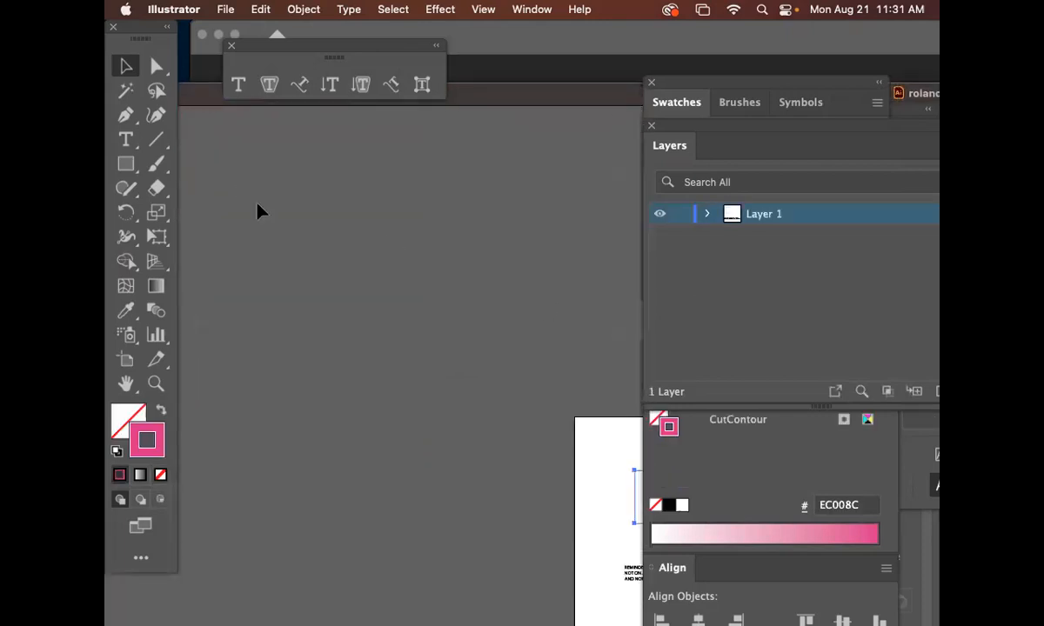
left_click_drag(557, 358, 484, 210)
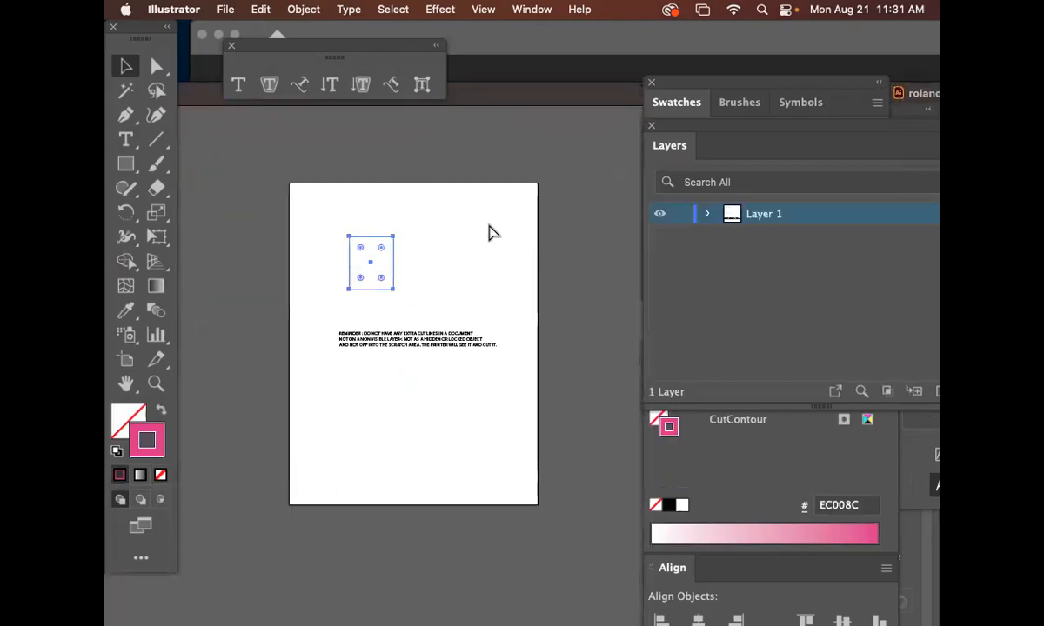
left_click(491, 230)
key("super+minus")
key("super+minus")
left_click_drag(551, 302, 369, 176)
left_click_drag(519, 233, 300, 182)
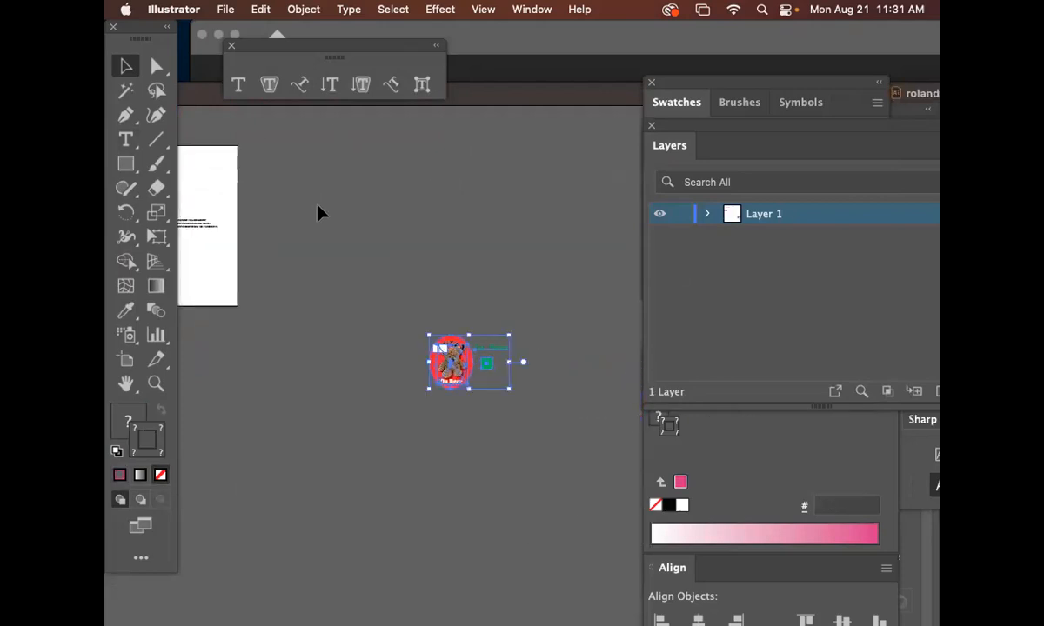
left_click_drag(451, 362, 198, 296)
left_click_drag(291, 227, 532, 279)
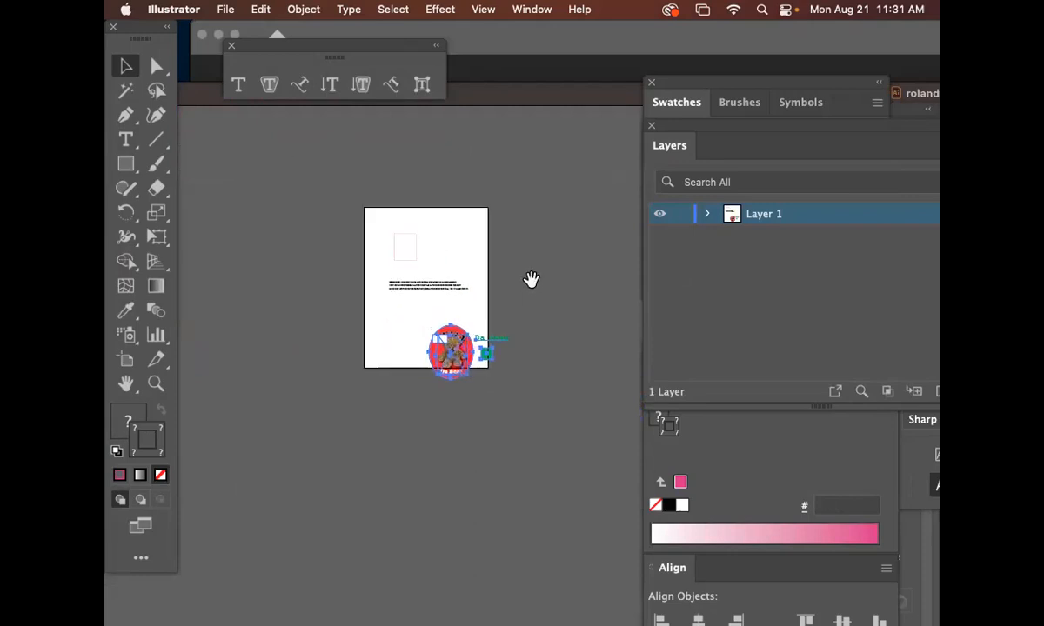
Close roland_cutline.ai and return to the sticker artwork in sample_sticker_AN.ai
key("super+w")
left_click(541, 375)
scroll(542, 286, "down", 10)
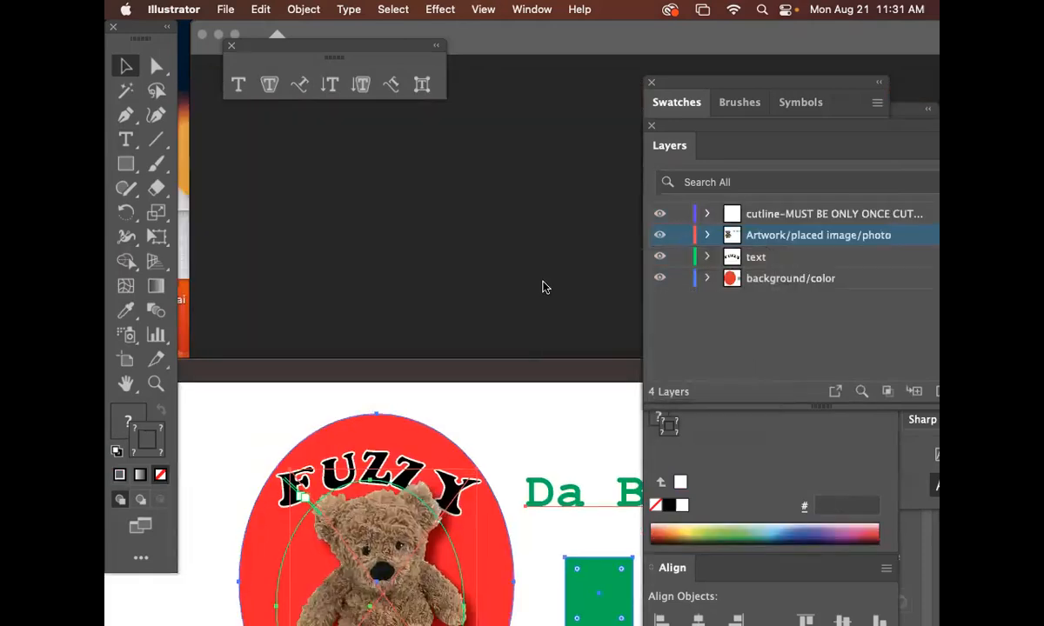
Select the pasted rectangle below the green square and examine its CutContour stroke colour
scroll(573, 307, "right", 2)
scroll(535, 226, "down", 3)
left_click(554, 363)
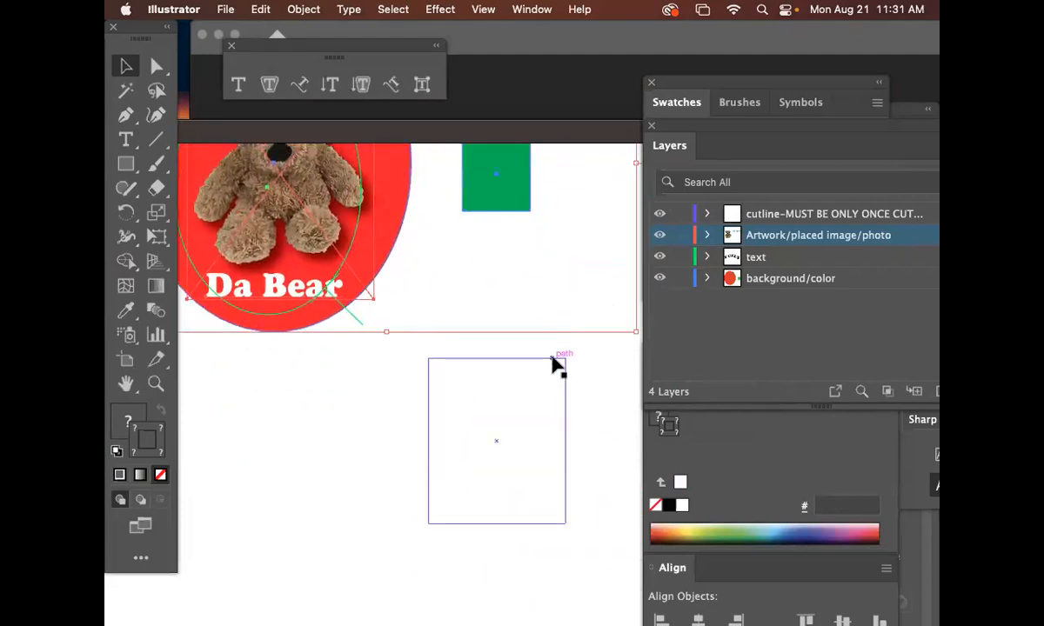
left_click(666, 419)
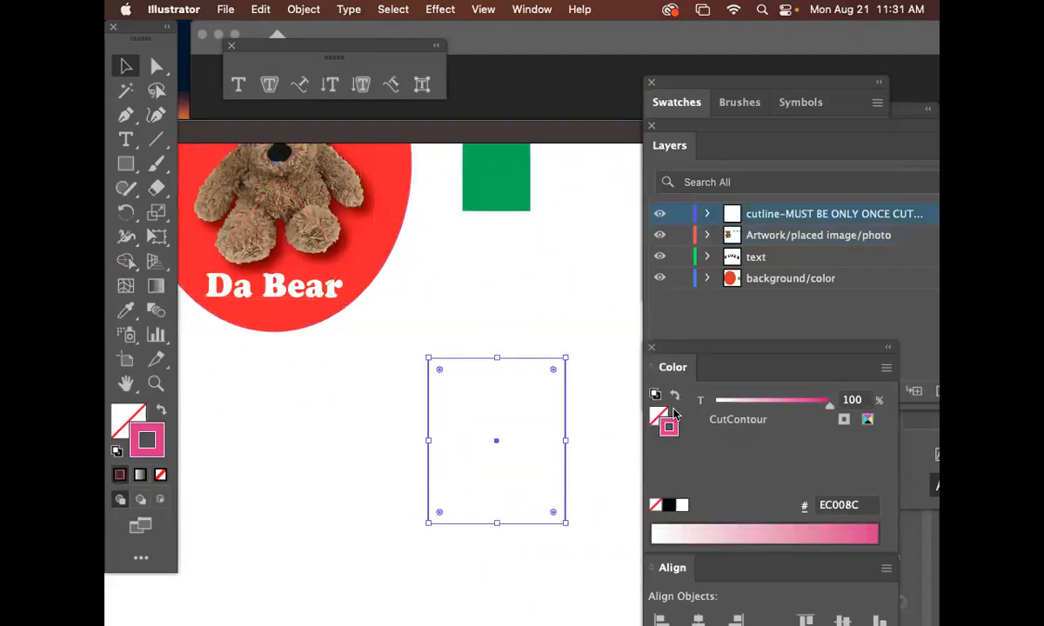
left_click_drag(683, 349, 678, 285)
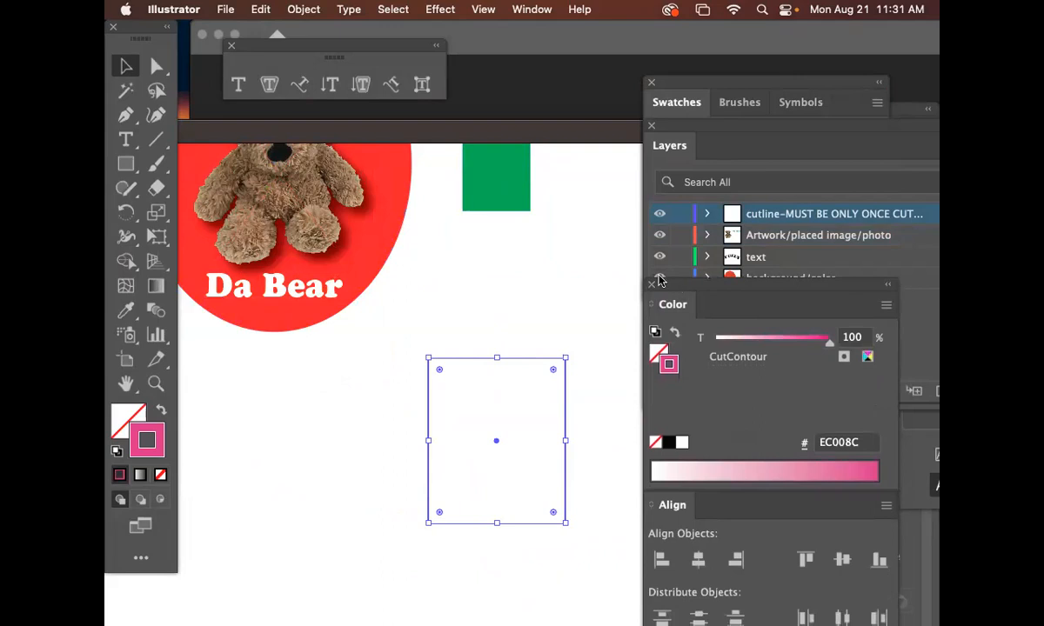
Select the red background oval and give it a stroke in the same red as its fill
key("super+minus")
scroll(517, 343, "right", 8)
scroll(518, 343, "down", 3)
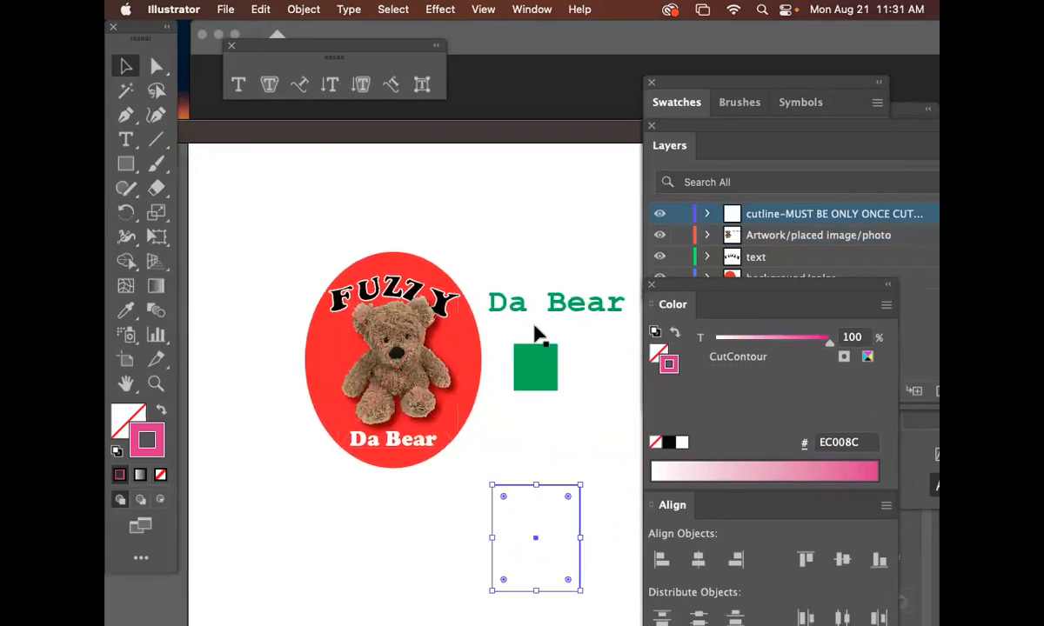
left_click(125, 163)
left_click(156, 383)
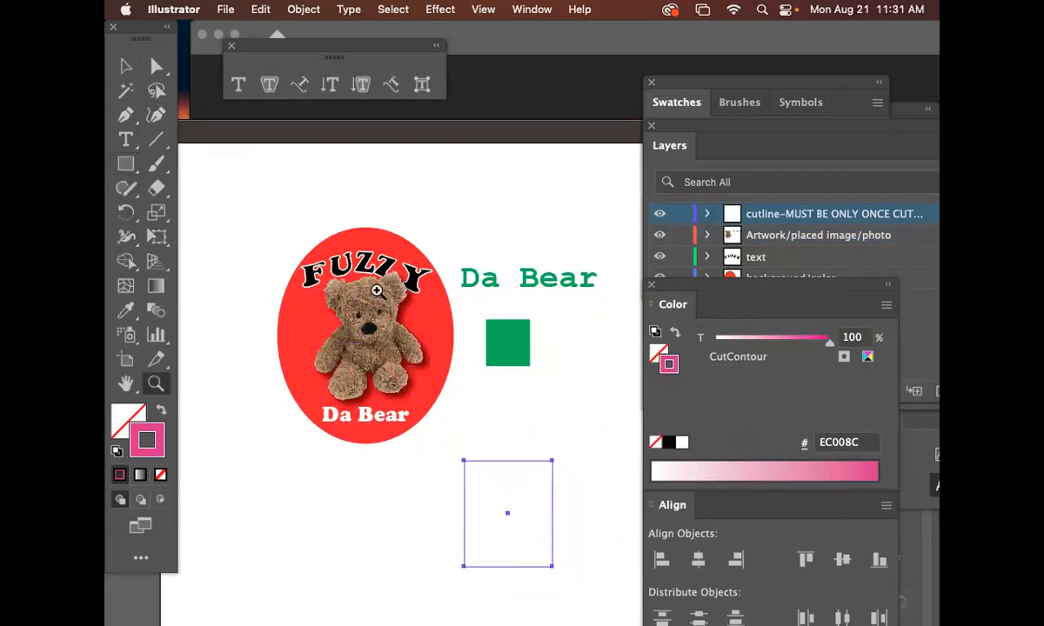
left_click(308, 217)
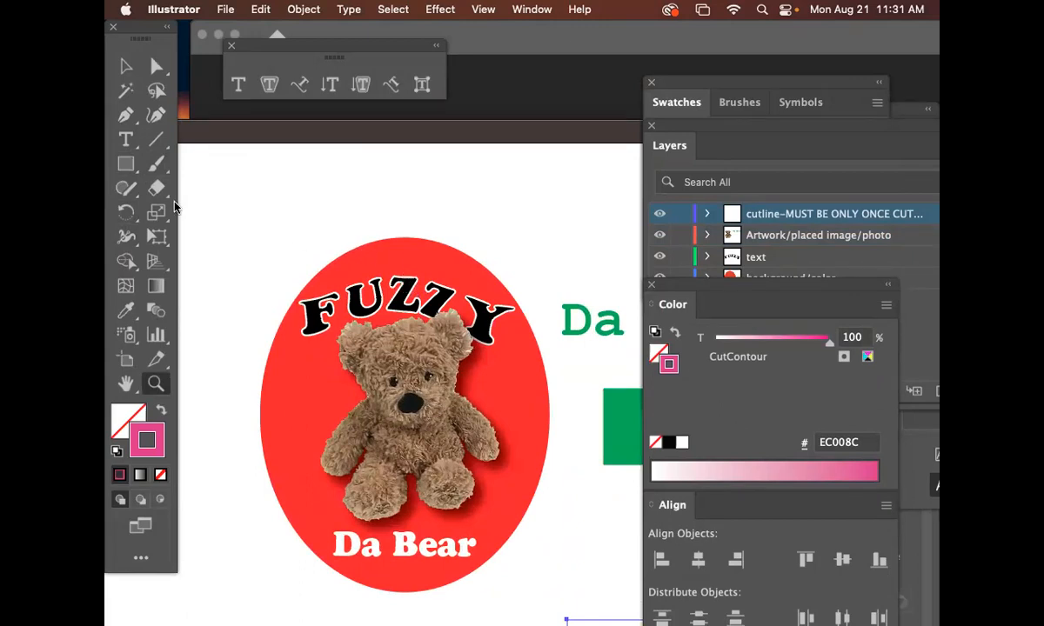
left_click(125, 65)
left_click(372, 251)
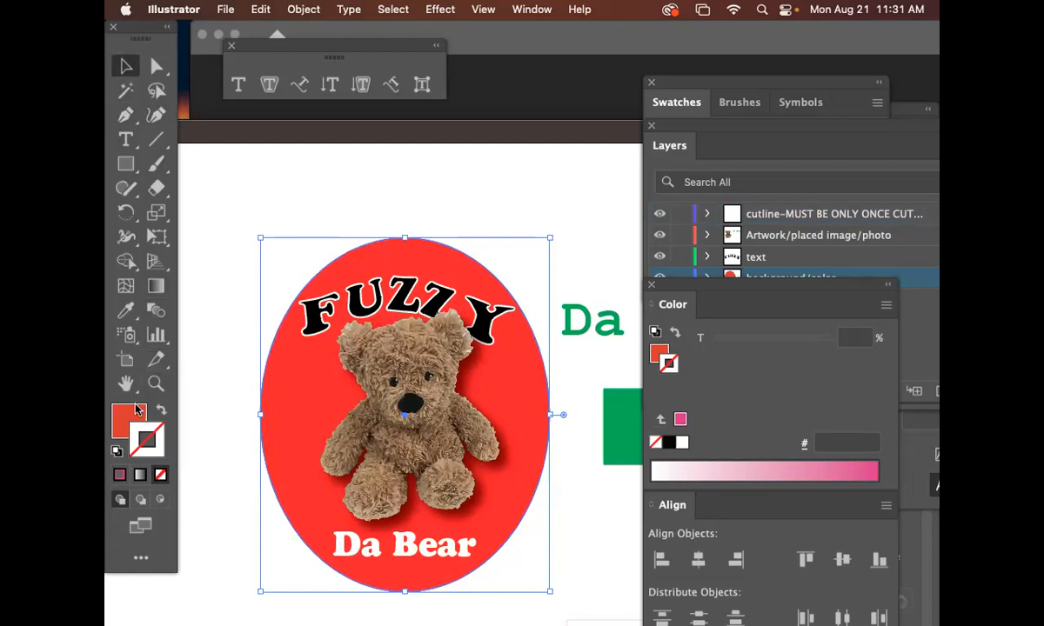
key("super+shift+b")
key("super+shift+b")
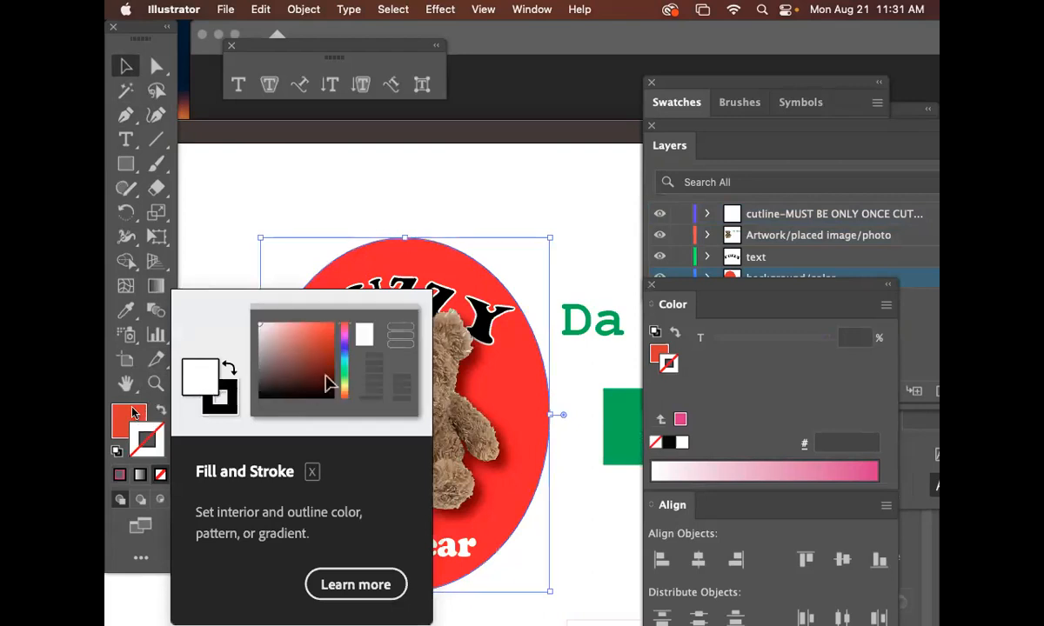
left_click_drag(138, 413, 146, 427)
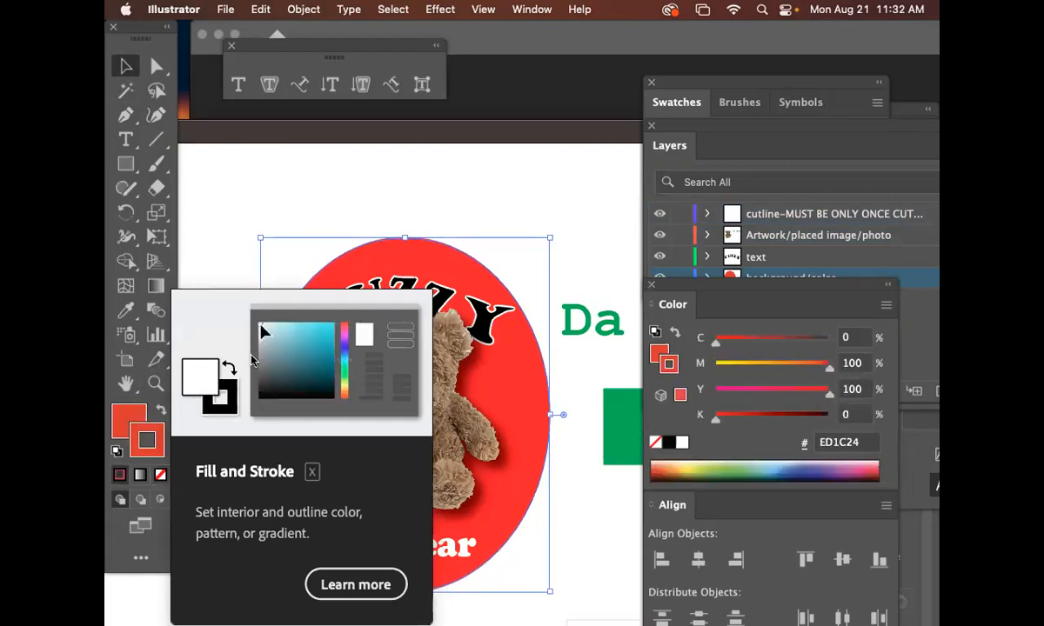
key("super+alt")
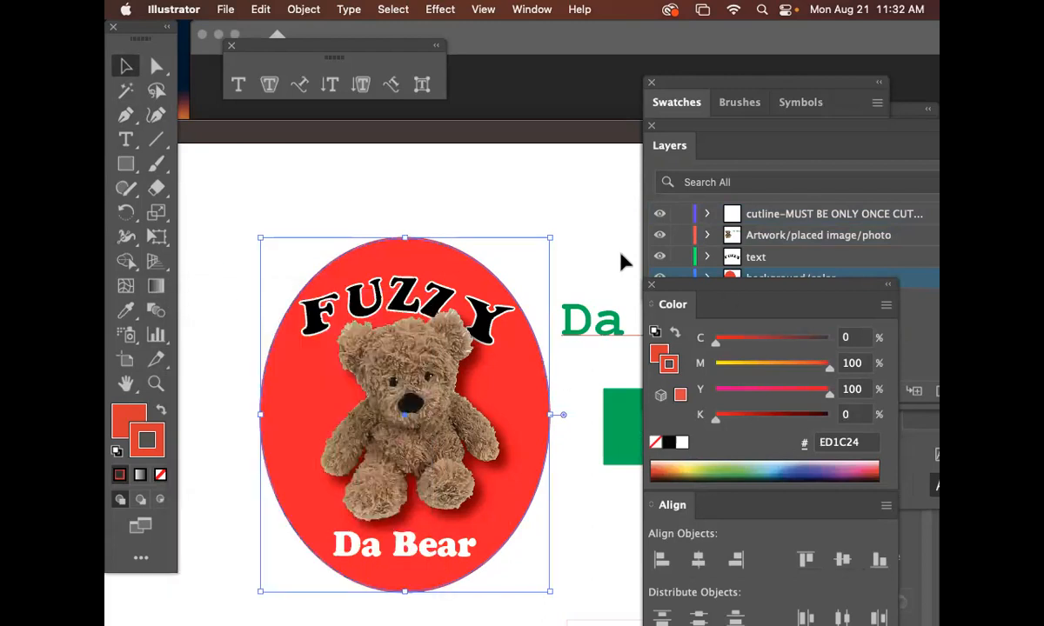
Show the stroke settings and set the red oval's stroke weight to 6 pt
left_click(529, 9)
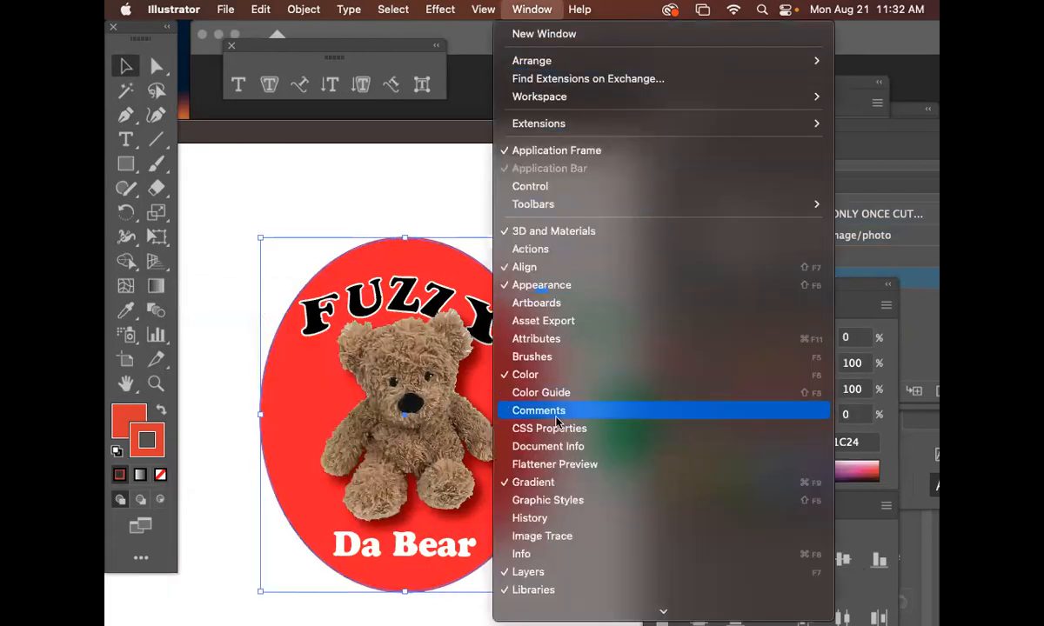
scroll(557, 531, "down", 4)
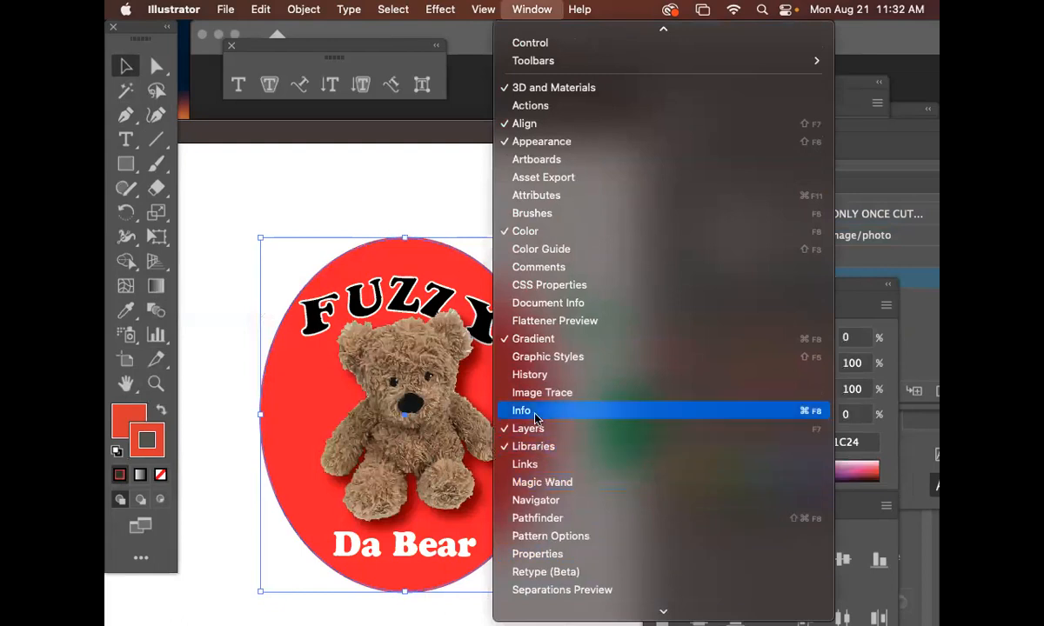
scroll(539, 505, "down", 4)
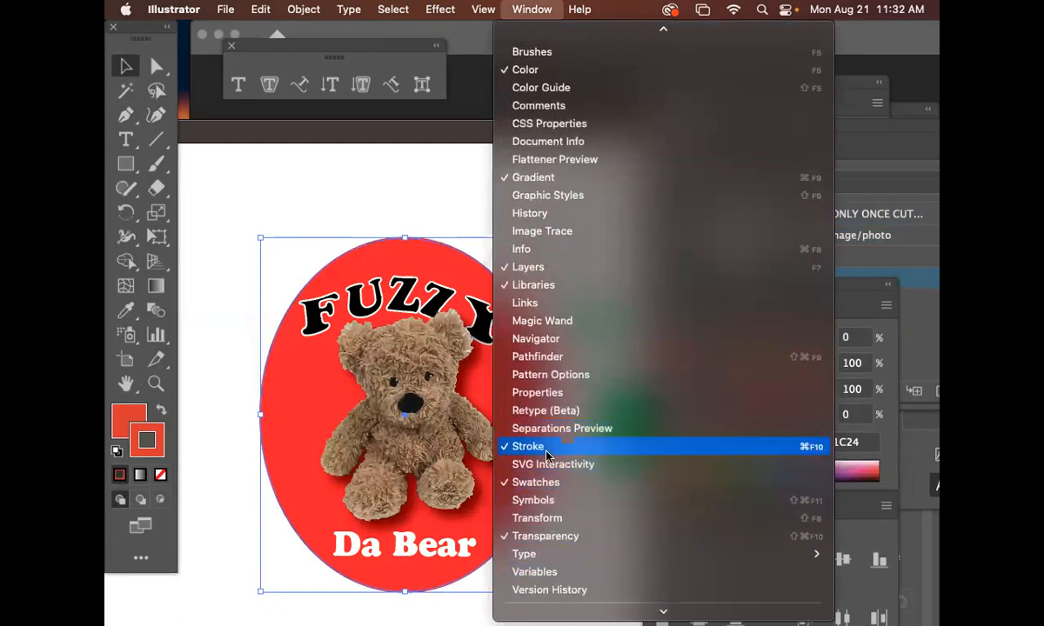
left_click(546, 447)
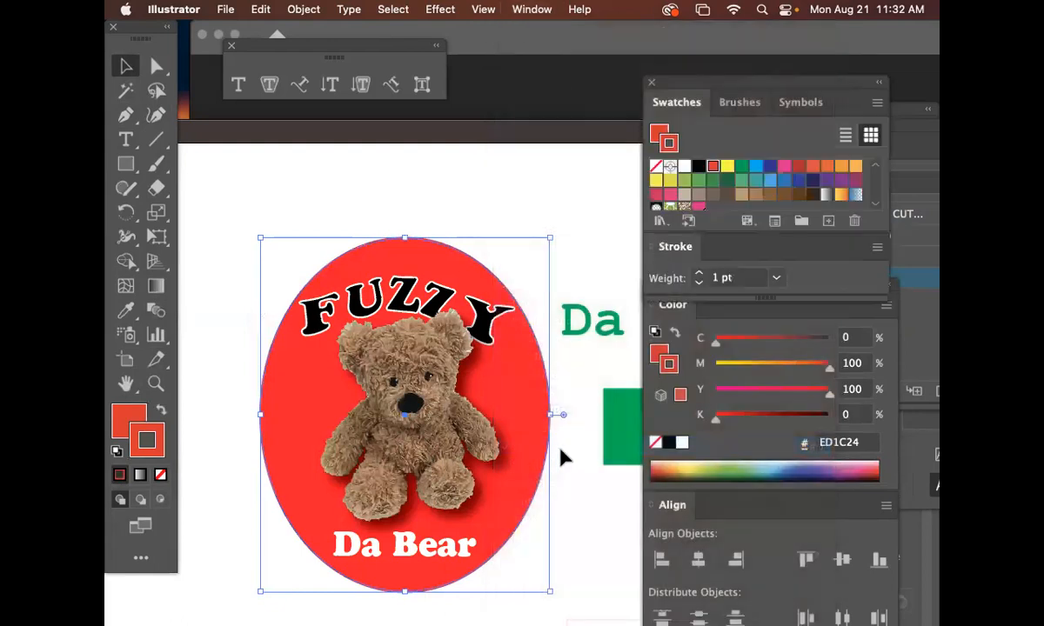
left_click(698, 273)
left_click(698, 273)
left_click(699, 273)
left_click(698, 273)
left_click(698, 273)
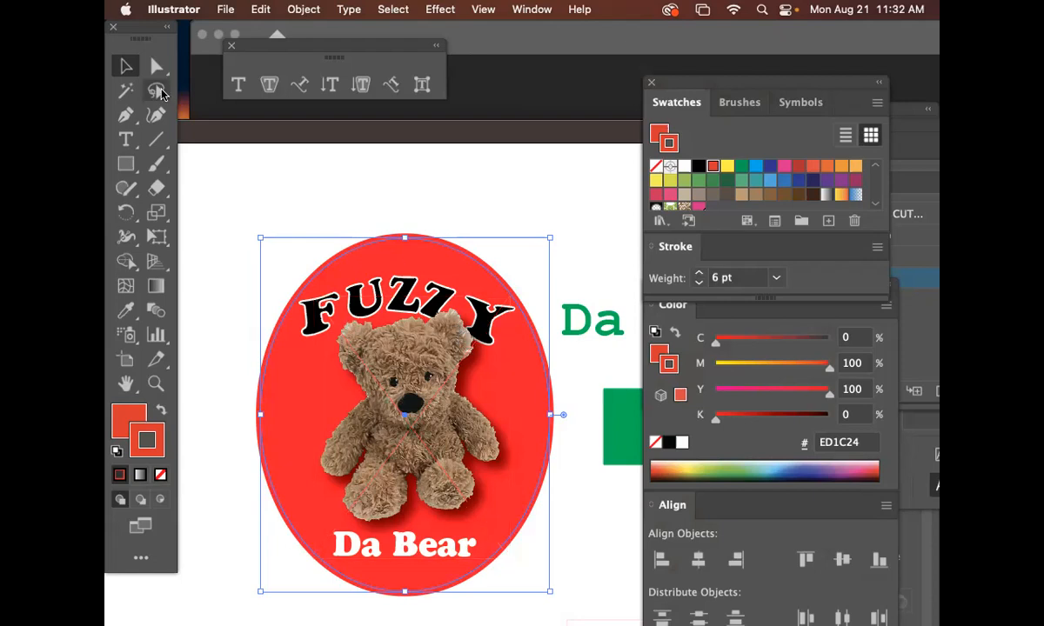
Deselect the oval, uncover the layer list, lock every layer except the cutline layer and make that layer active
left_click(491, 228)
scroll(530, 230, "right", 3)
scroll(531, 231, "down", 2)
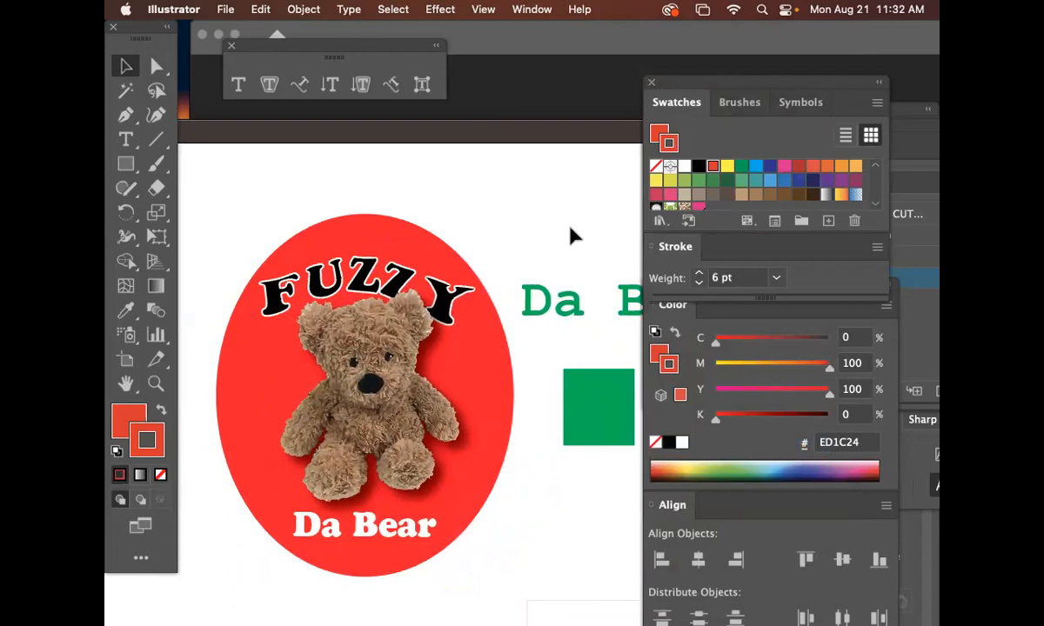
mouse_move(675, 87)
left_mouse_down()
mouse_move(852, 243)
mouse_move(844, 238)
left_mouse_up()
left_click(724, 131)
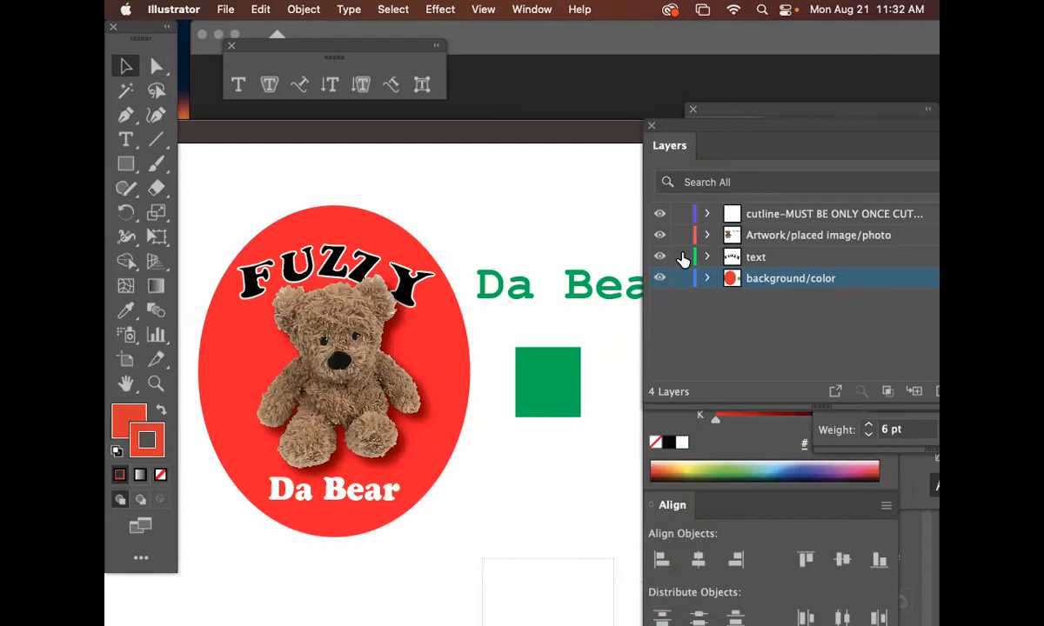
left_click(681, 213, "alt")
left_click(794, 221)
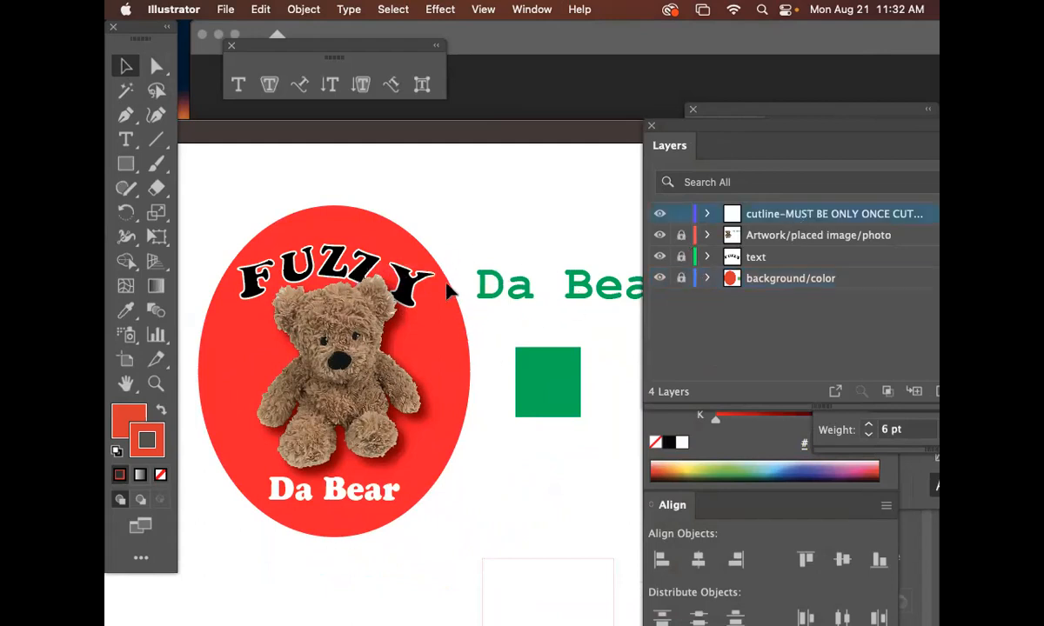
Unlock the background layer to copy the red oval, relock it, and paste the copy in front on the cutline layer
left_click(681, 278)
left_click(418, 252)
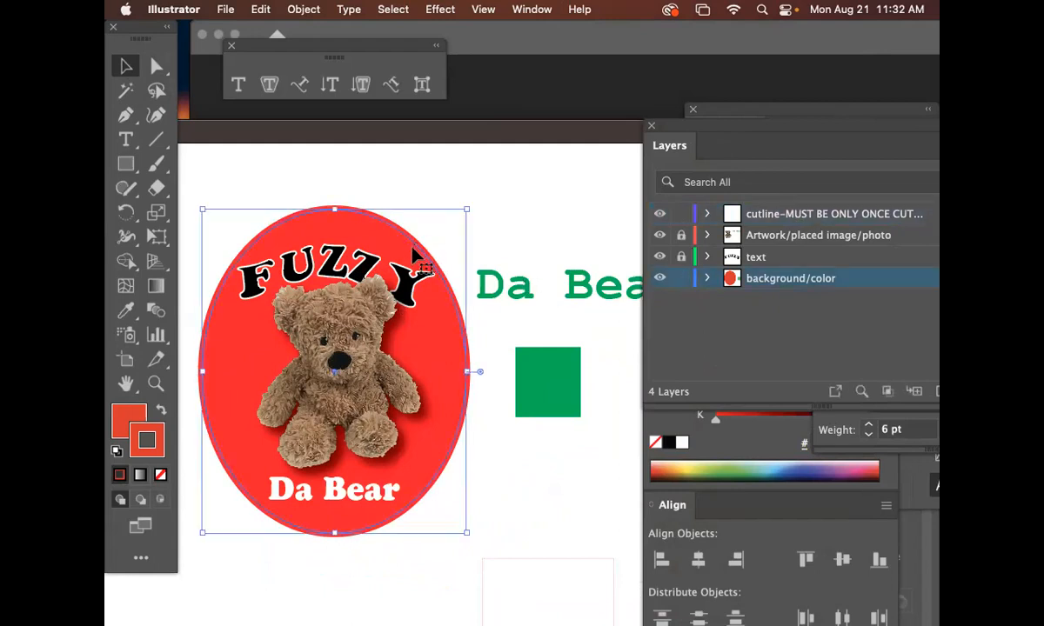
left_click(497, 216)
left_click(412, 245)
left_click(412, 245)
left_click(681, 277)
left_click(745, 214)
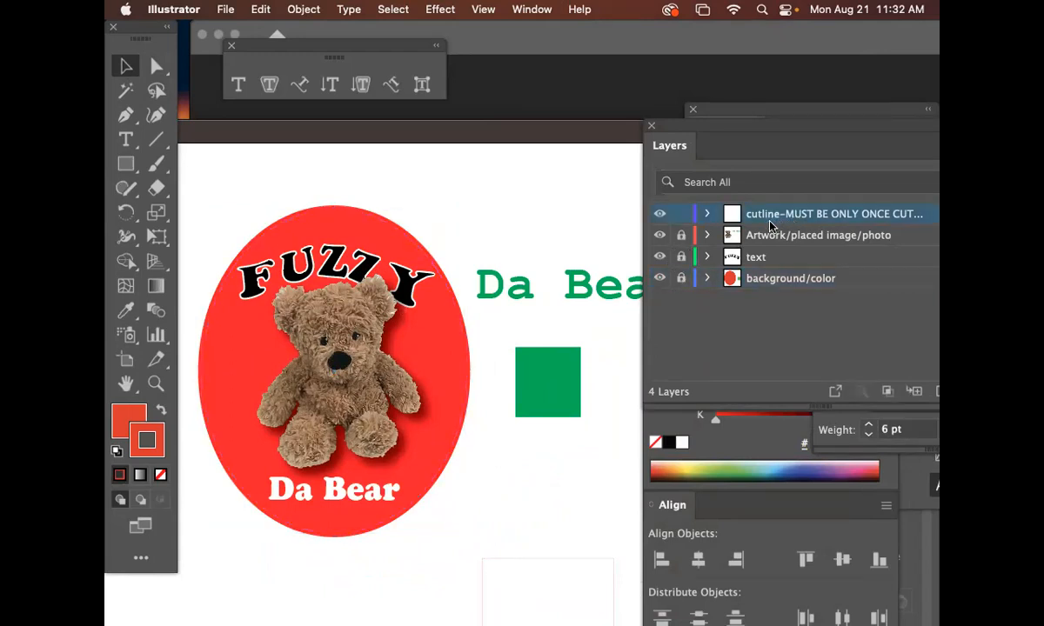
key("ctrl+f")
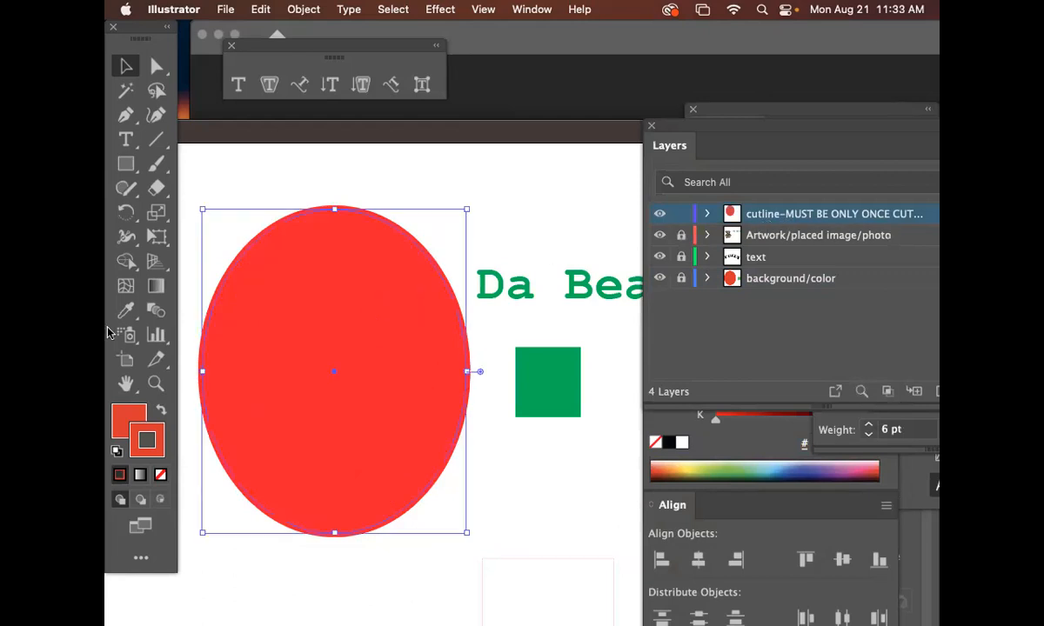
Apply the rectangle's CutContour stroke and empty fill to the pasted oval with the Eyedropper
left_click(126, 311)
left_click(541, 358)
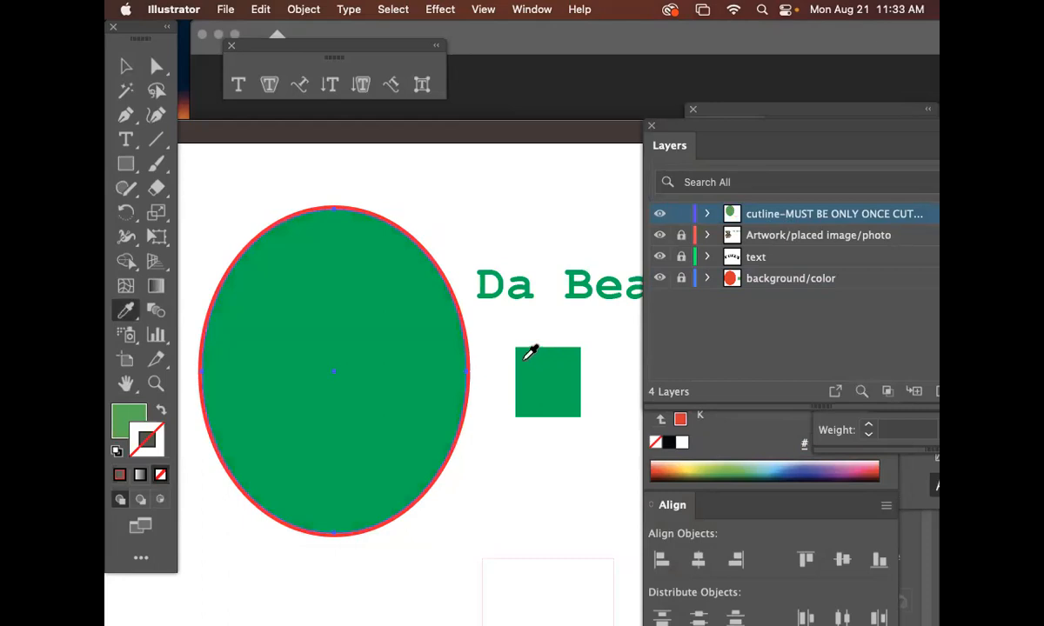
key("super+minus")
left_click_drag(508, 417, 459, 287)
scroll(458, 287, "right", 5)
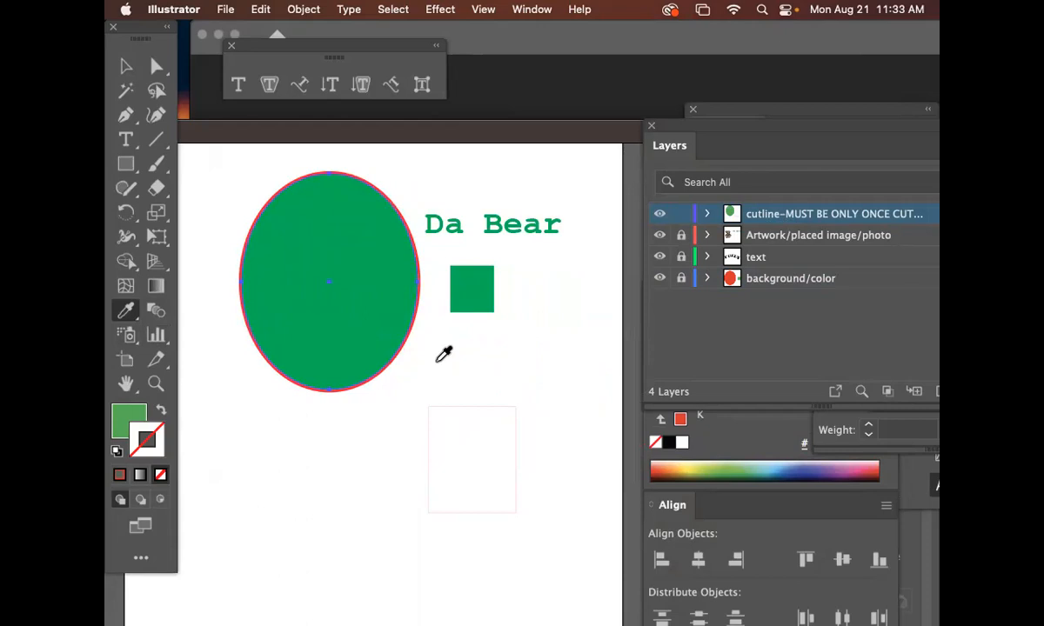
left_click(463, 405)
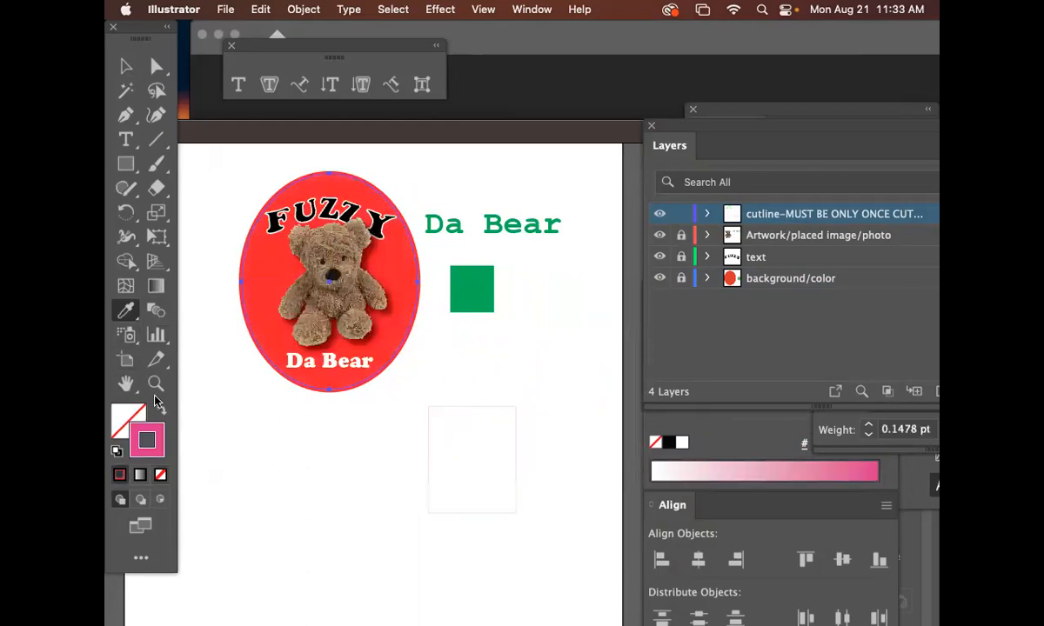
Examine the oval cutline up close against the outer edge of the red background, and return to the full artboard view
left_click(155, 383)
left_click(263, 197)
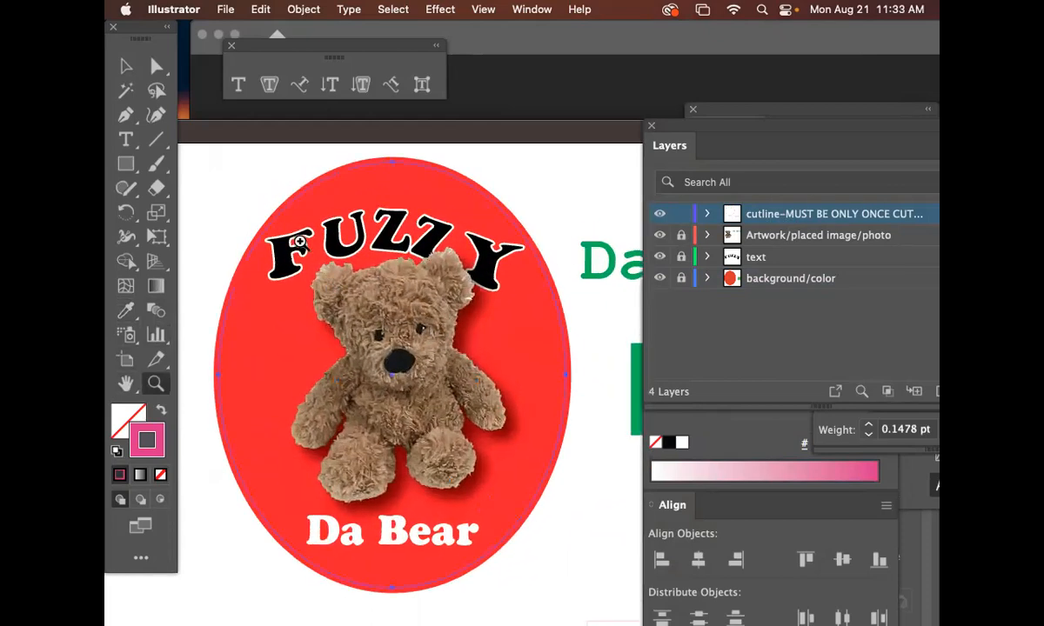
left_click(263, 197)
left_click(267, 220)
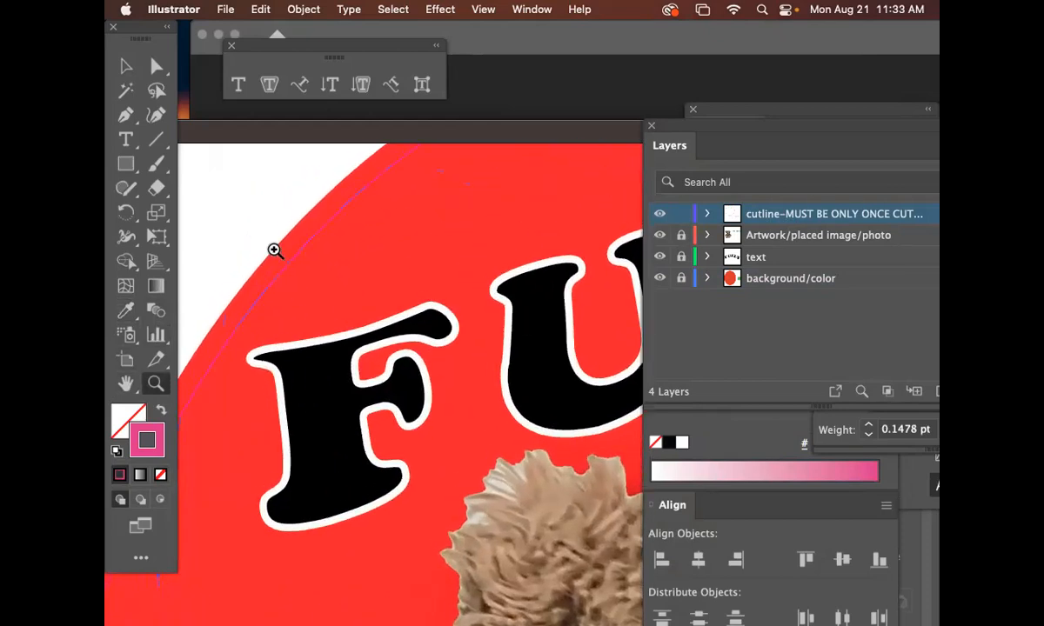
left_click(275, 250)
left_click(125, 66)
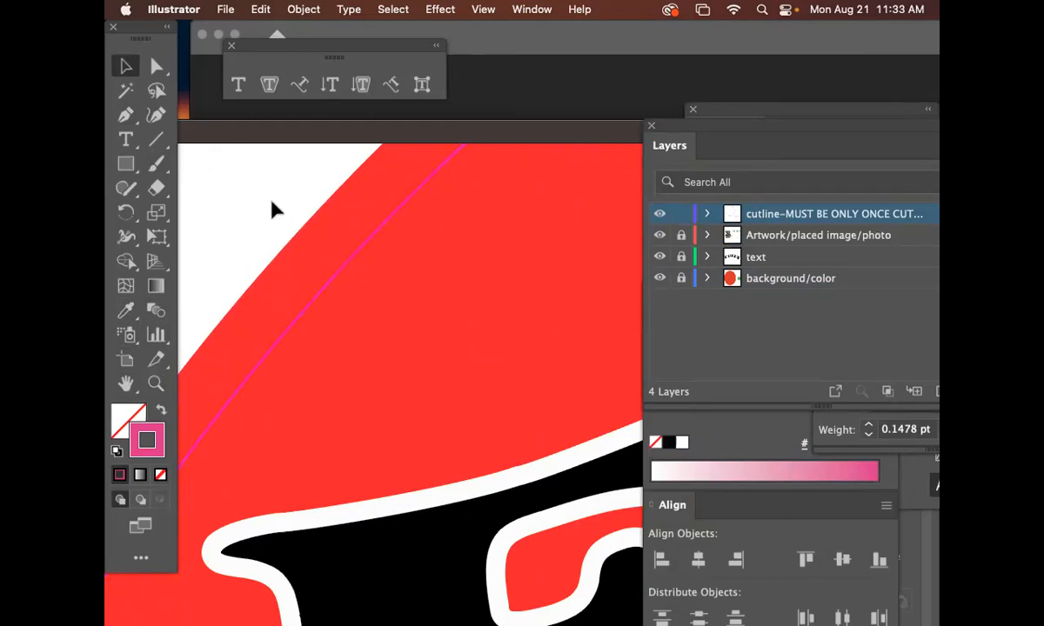
scroll(330, 250, "down", 5)
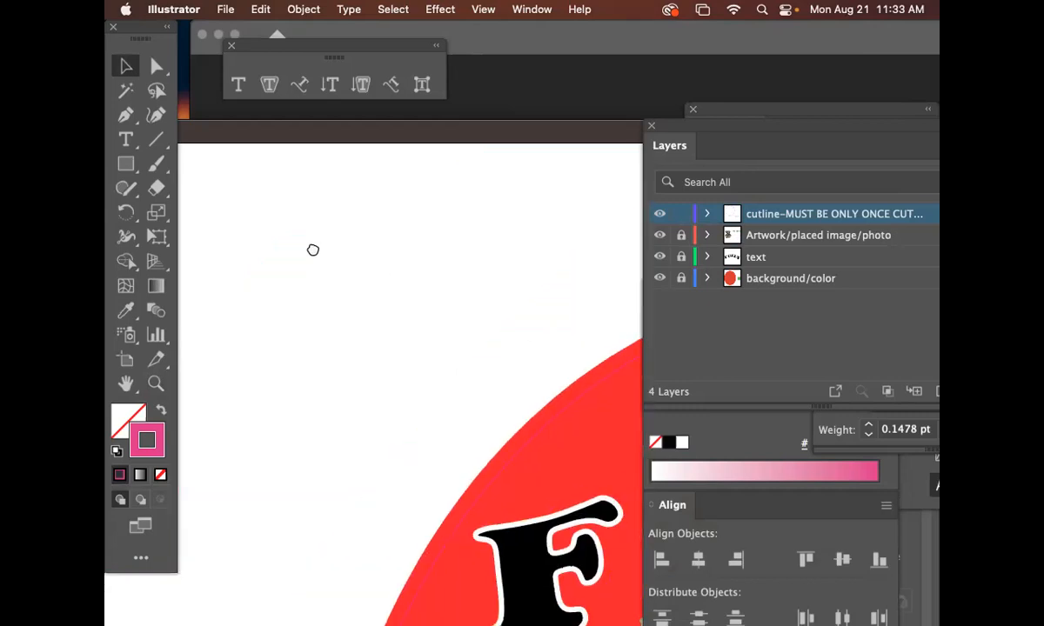
key("super+minus")
key("super+minus")
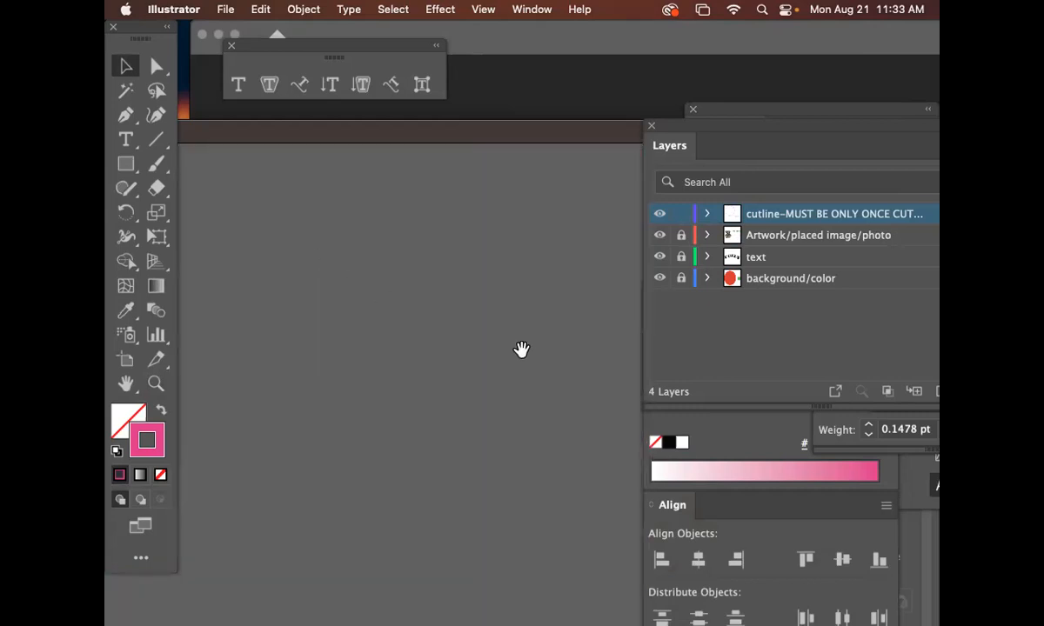
left_click_drag(522, 349, 294, 218)
left_click_drag(452, 289, 430, 214)
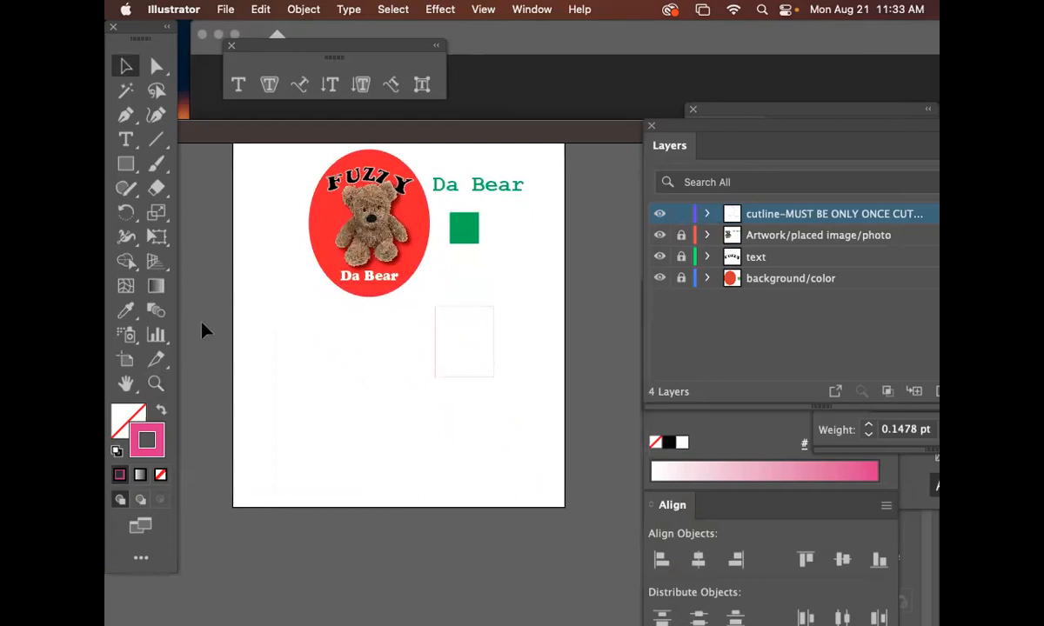
Delete the leftover CutContour rectangle below the green square
left_click(160, 387)
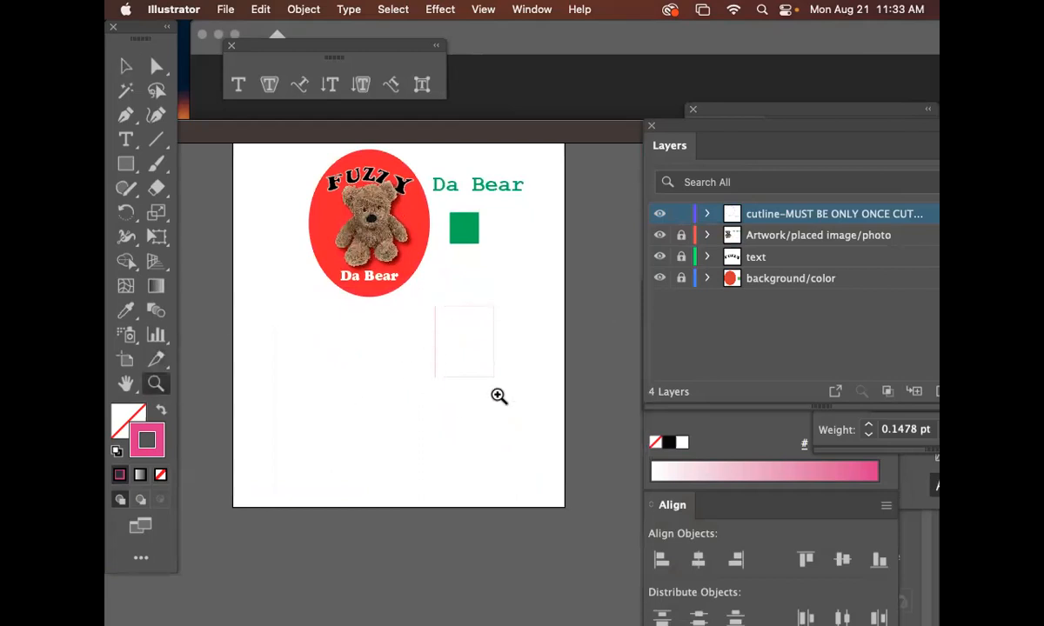
left_click(126, 67)
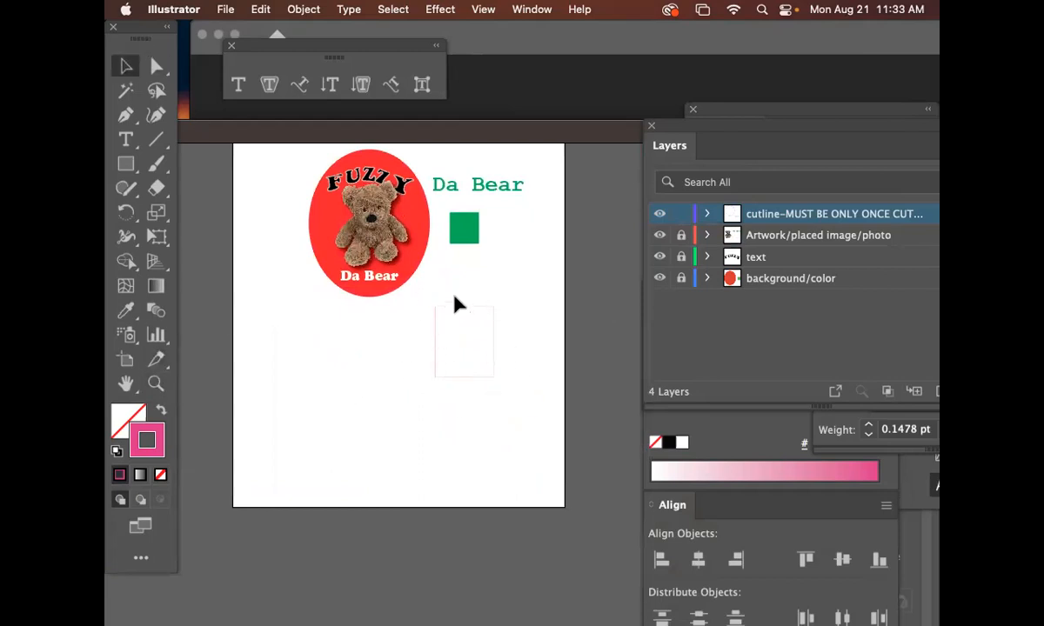
left_click(460, 318)
left_click(418, 275)
left_click(483, 292)
left_click_drag(496, 279, 442, 229)
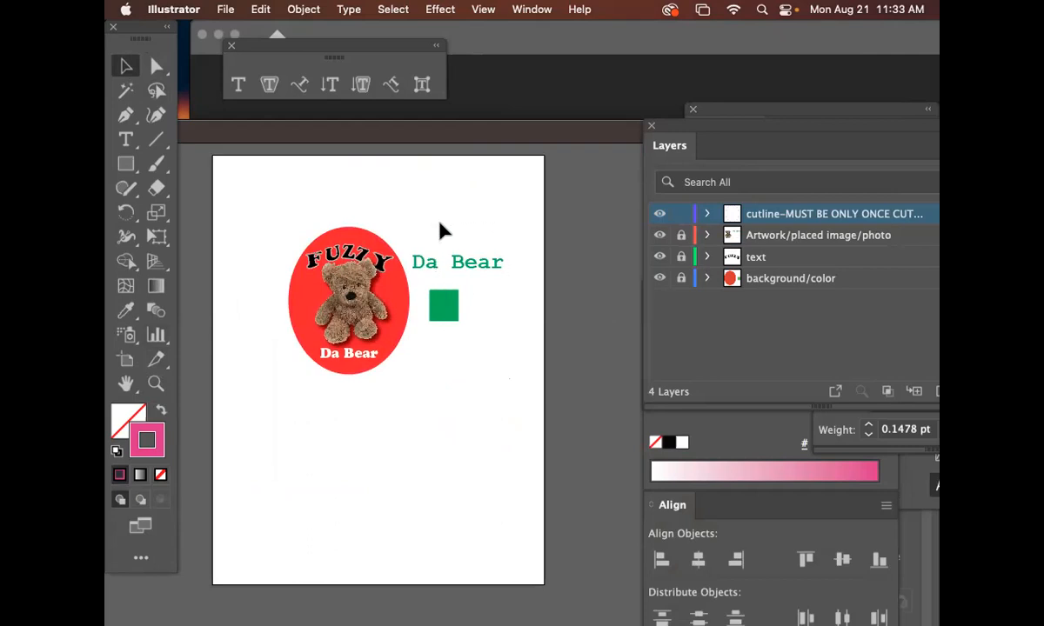
Unlock the text, background and artwork layers, and move the green "Da Bear" text and green square off the artboard to its right
left_click(681, 257)
left_click_drag(497, 360, 432, 234)
left_click(681, 279)
left_click(681, 234)
left_click_drag(543, 362, 432, 253)
left_click_drag(435, 261, 587, 281)
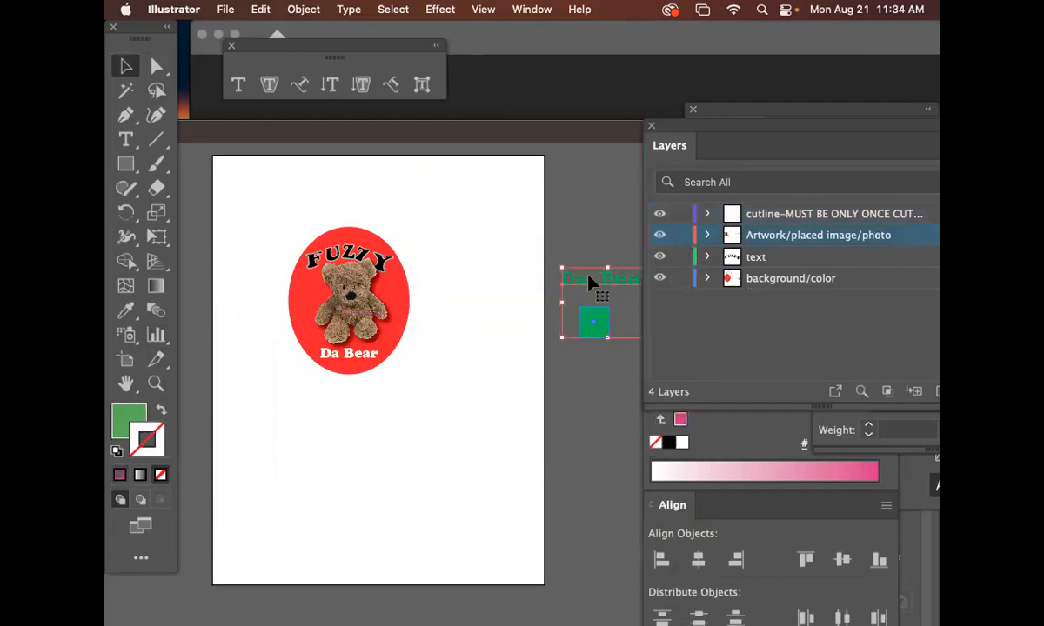
left_click_drag(601, 354, 597, 322)
left_click(473, 324)
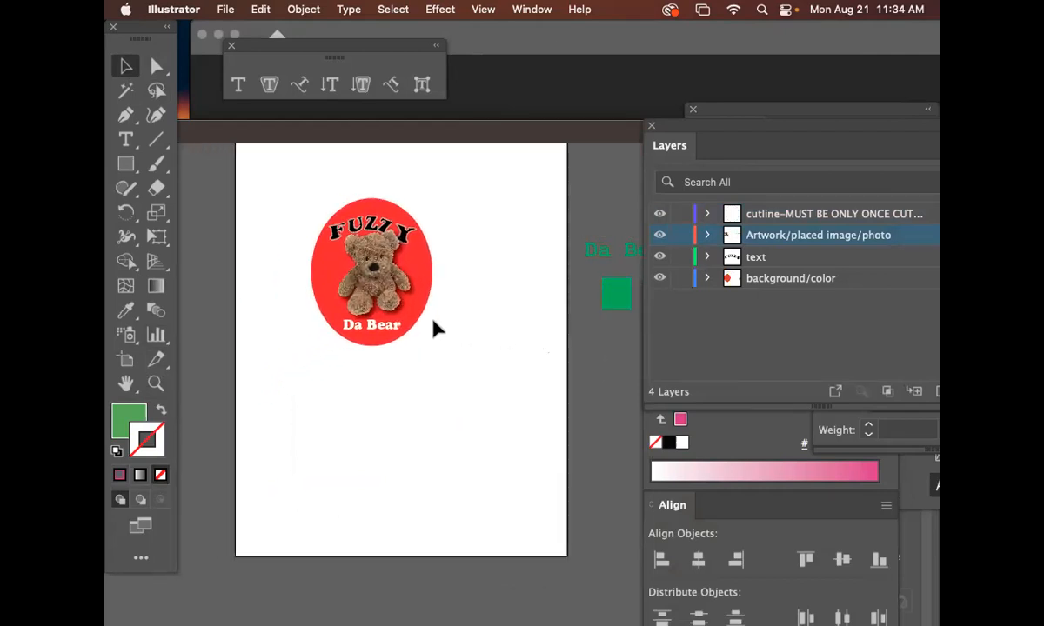
Switch to outline view and check the area around the artboard for stray objects
key("super+y")
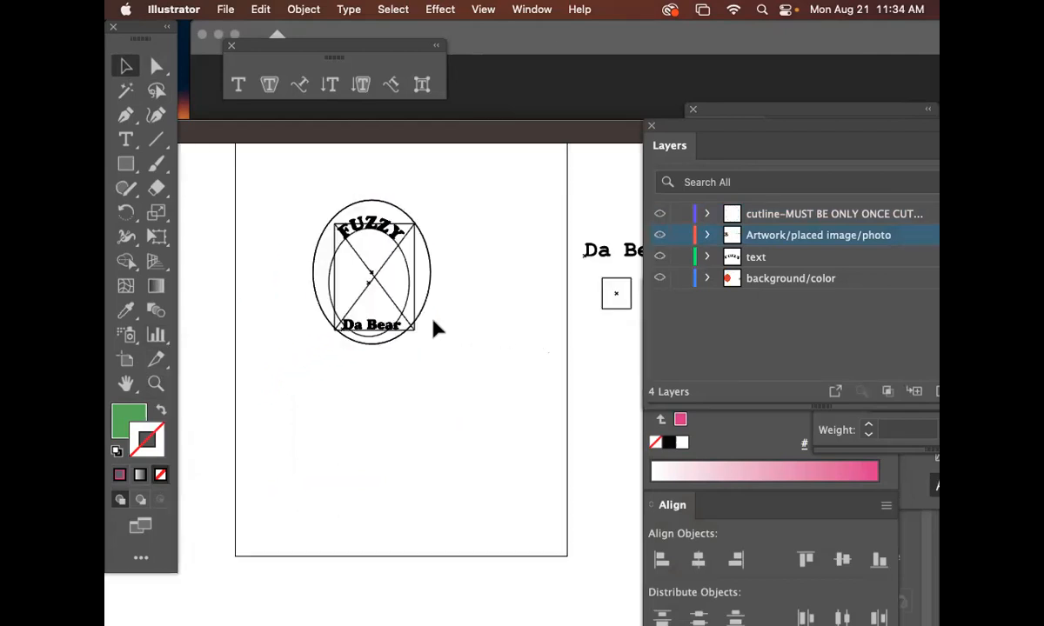
key("super+minus")
key("super+minus")
left_click_drag(523, 316, 305, 245)
left_click_drag(480, 265, 461, 254)
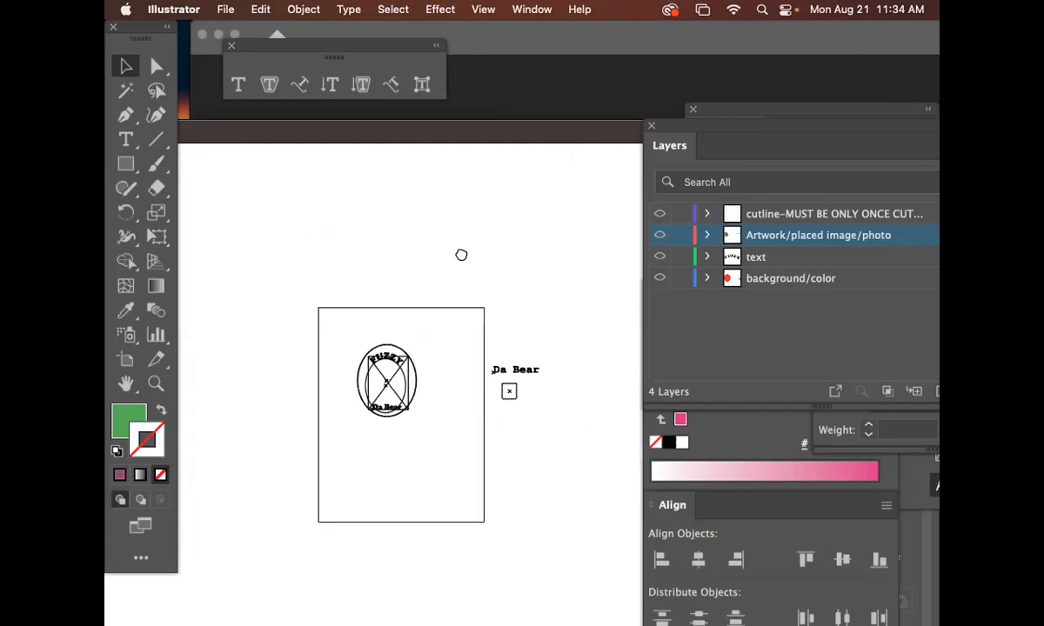
Set a CutContour stroke with no fill and place a single stray anchor point above the artboard with the Pen tool
left_click(120, 474)
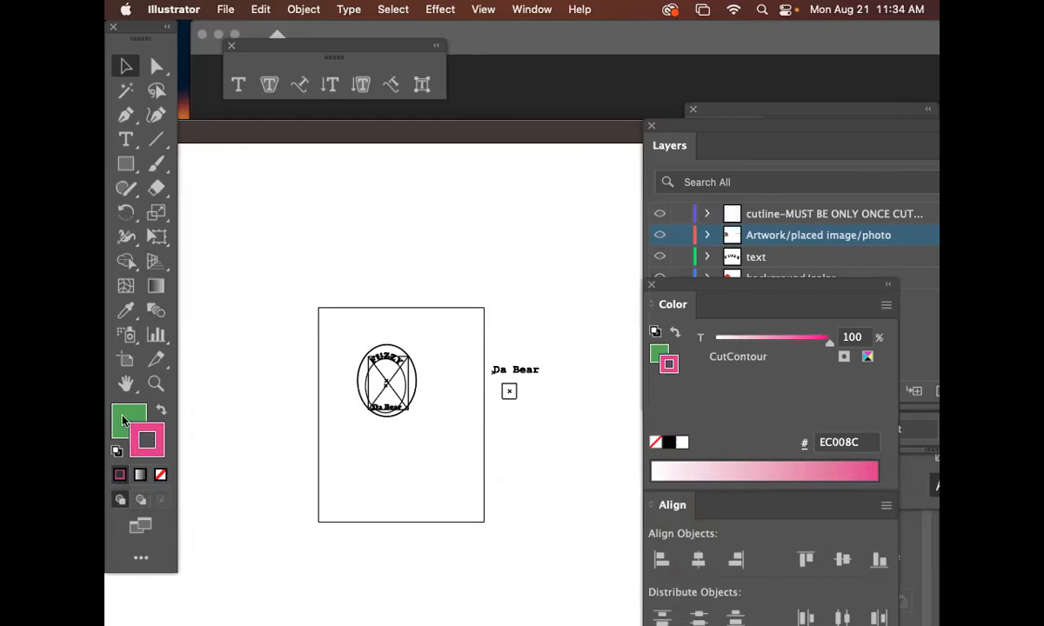
left_click(123, 421)
left_click(161, 474)
left_click(160, 438)
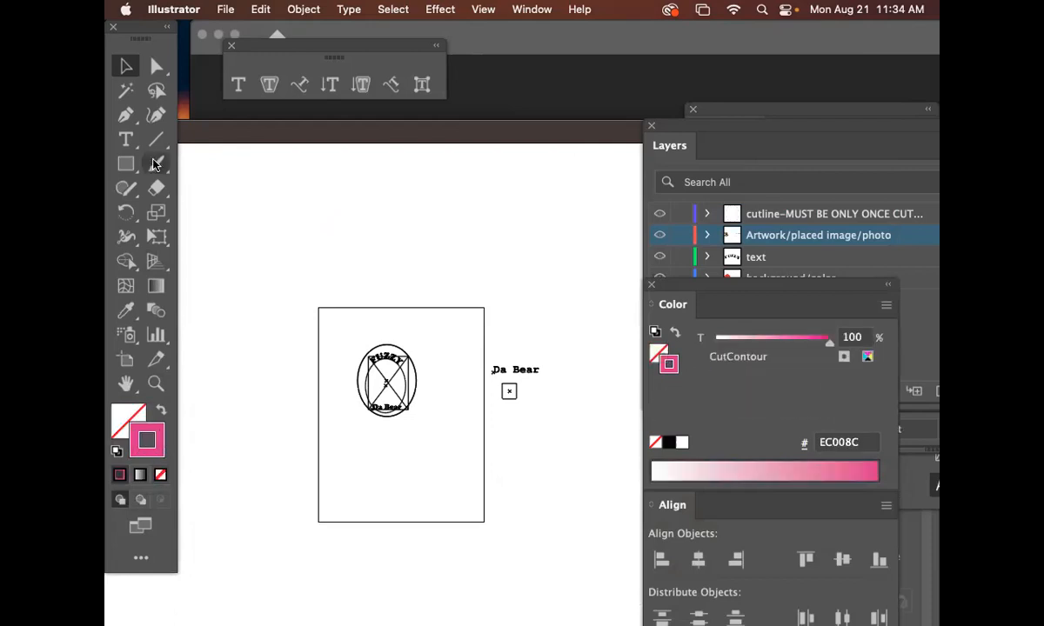
left_click(125, 115)
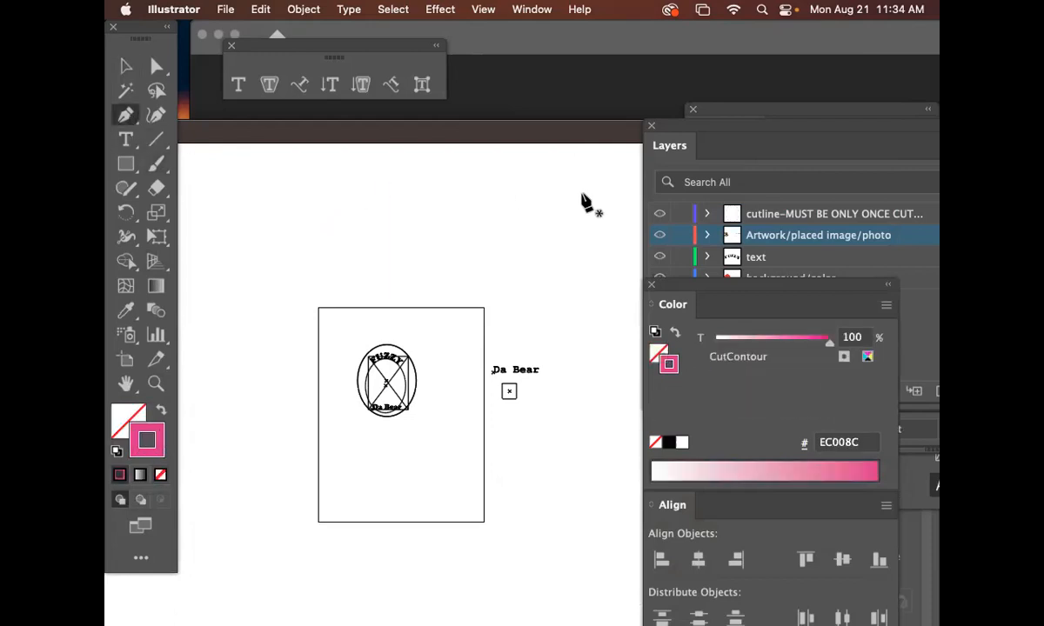
left_click_drag(613, 173, 515, 250)
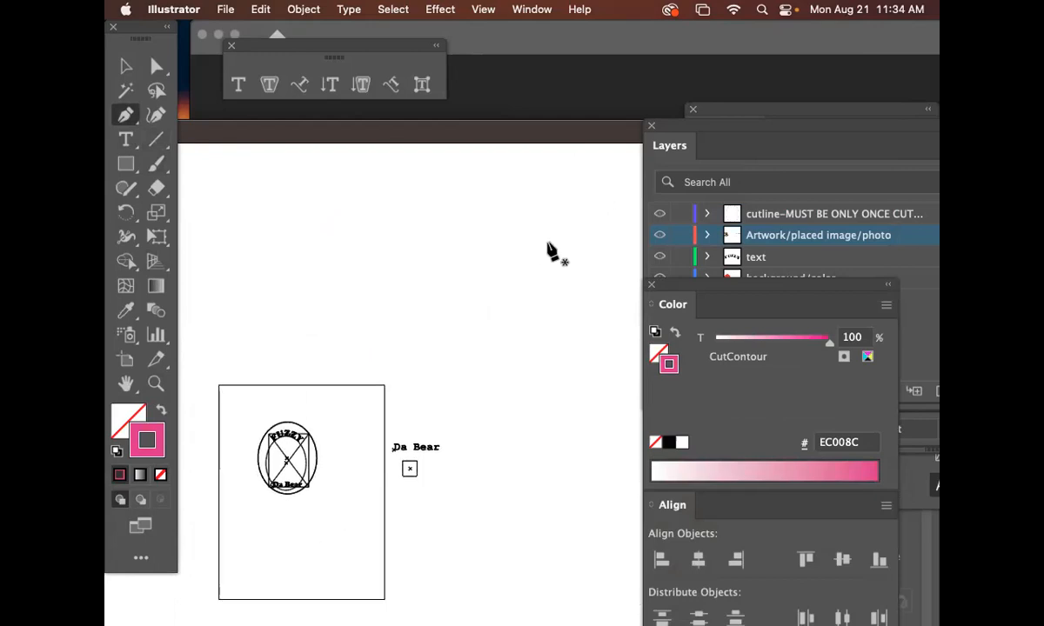
left_click(546, 241)
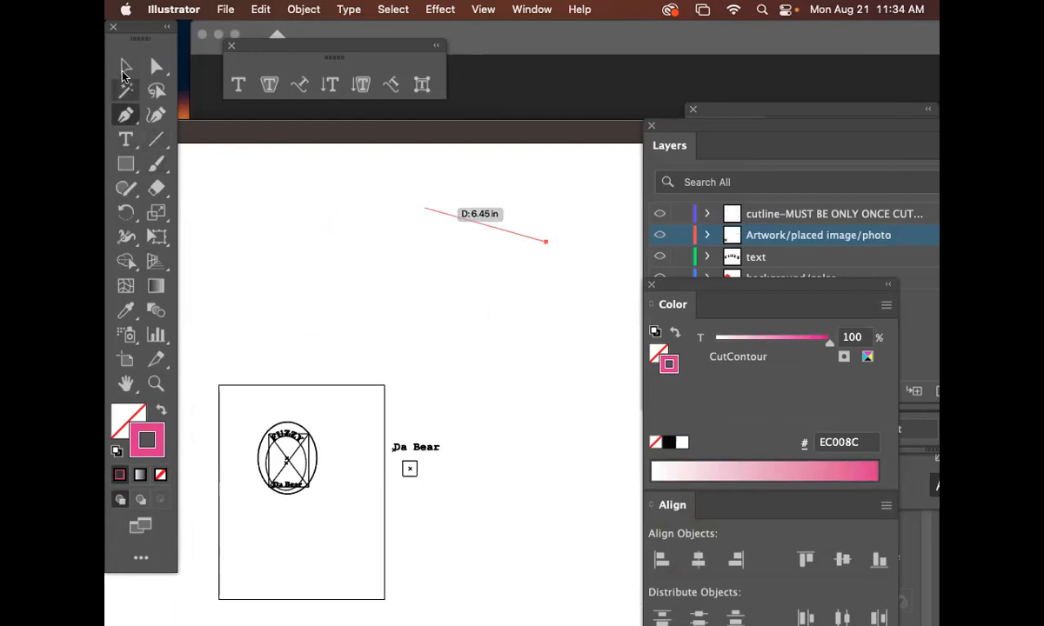
left_click(125, 71)
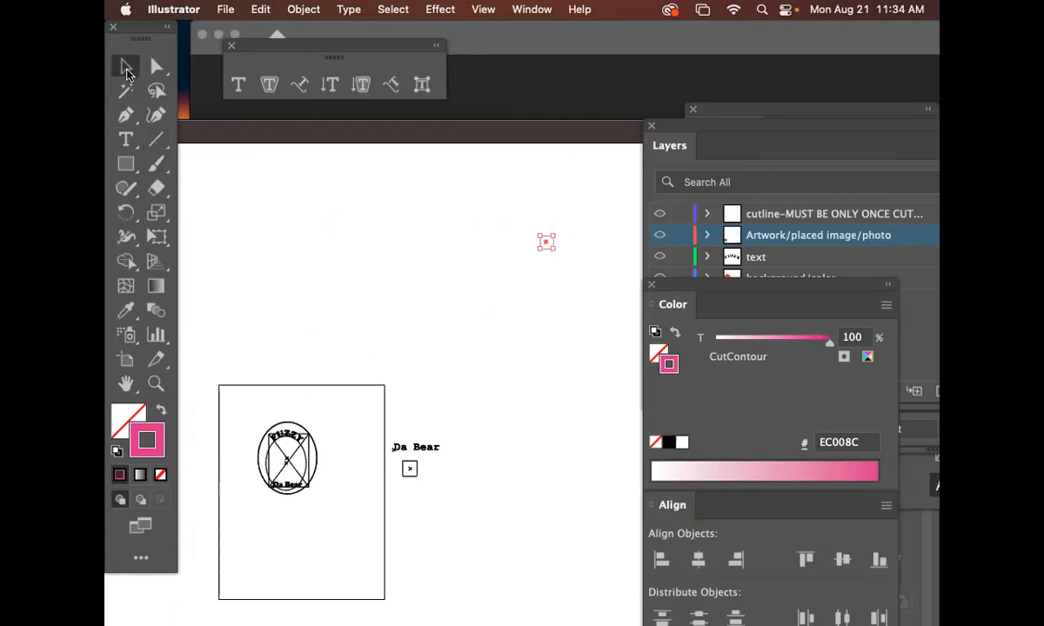
Duplicate the stray anchor point straight down into an evenly spaced column of five points
left_click(547, 243)
left_click(545, 243)
left_click(558, 291)
left_click_drag(545, 243, 548, 275)
key("super+d")
key("super+d")
key("super+d")
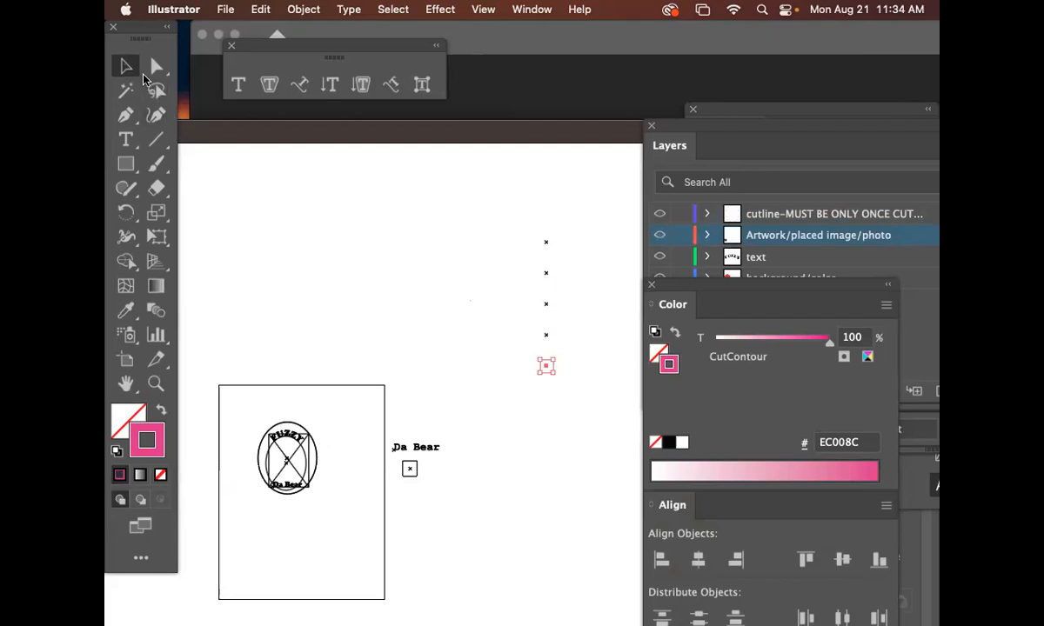
Delete the whole column of stray anchor points
left_click_drag(600, 425, 518, 218)
key("Delete")
key("space")
left_click_drag(419, 295, 514, 206)
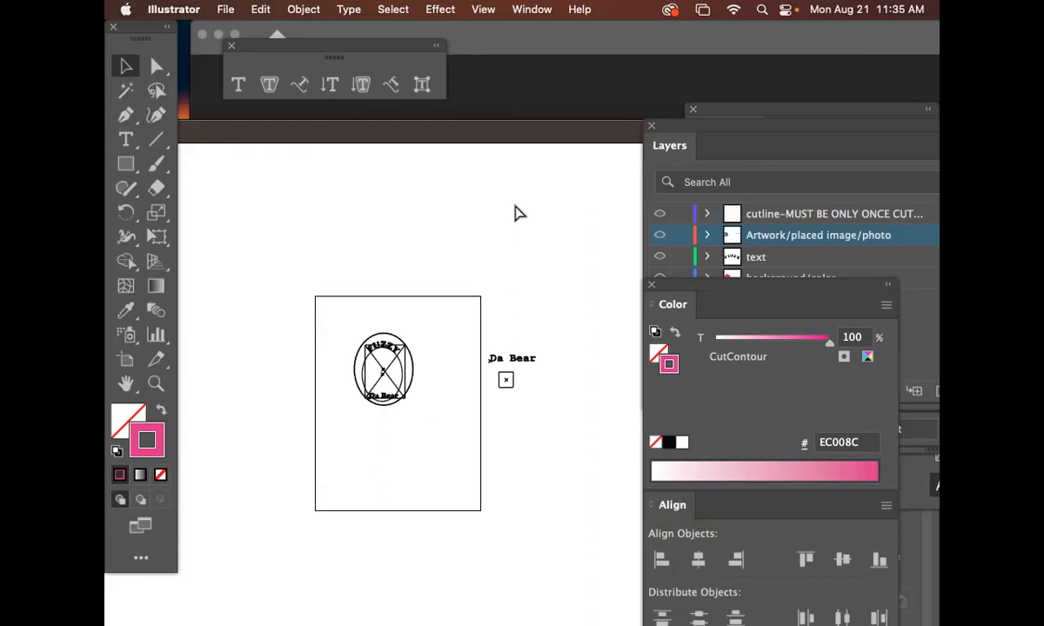
Return to the full-color preview and delete the green "Da Bear" text and green square beside the artboard
key("super+y")
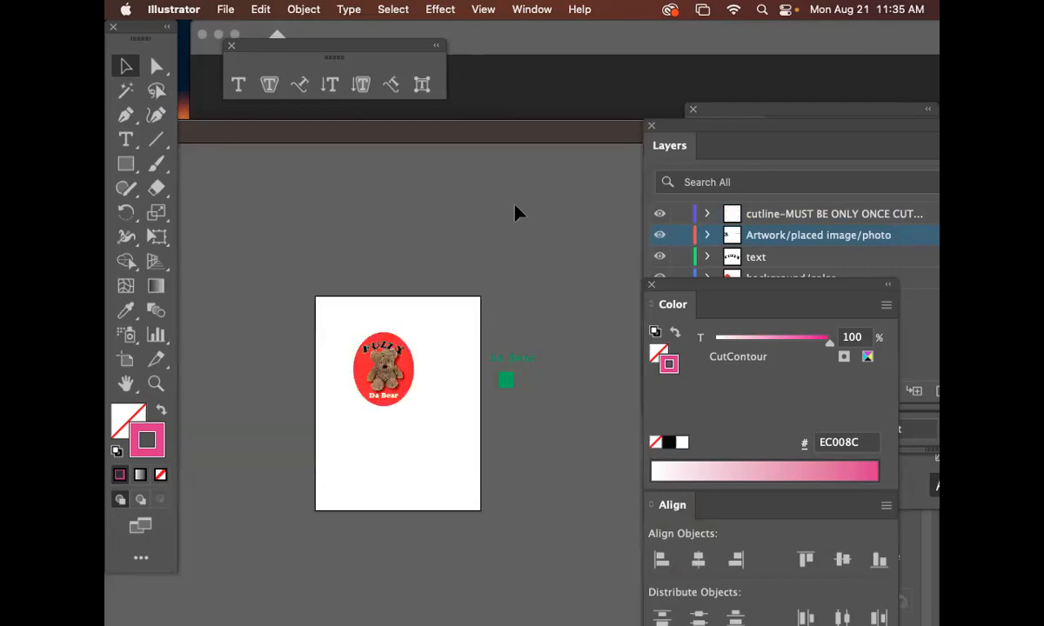
left_click(489, 362)
key("Delete")
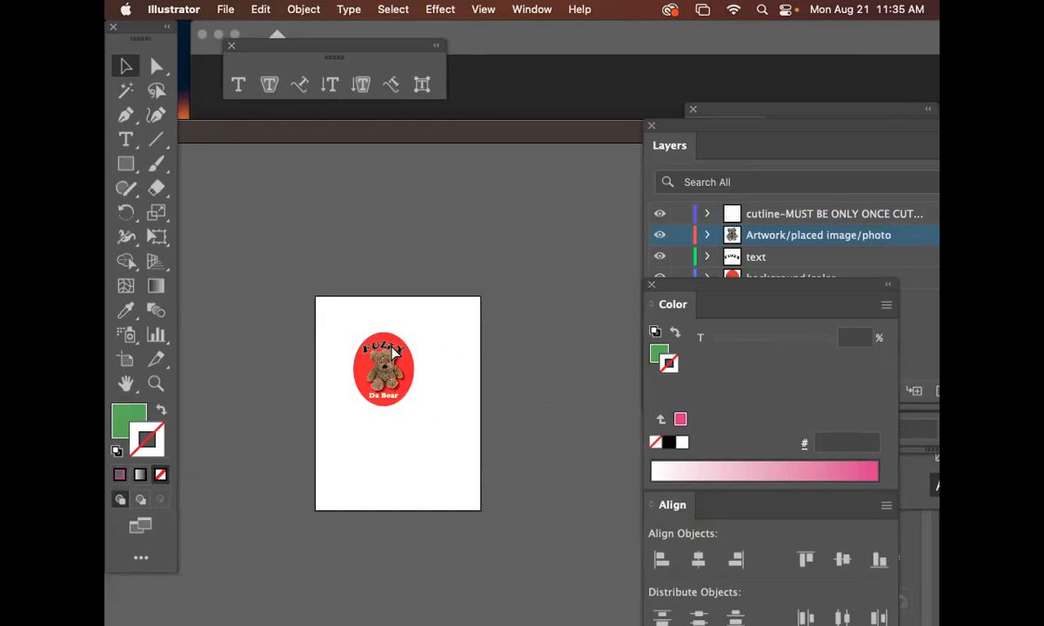
left_click(368, 231)
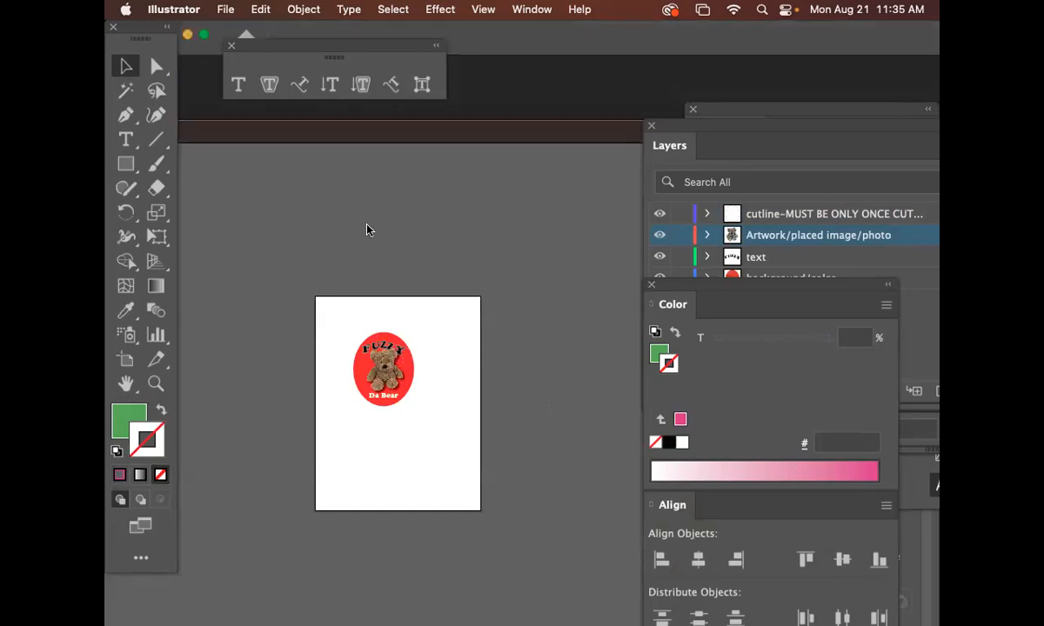
left_click(430, 291)
left_click_drag(418, 138, 654, 124)
left_click(225, 9)
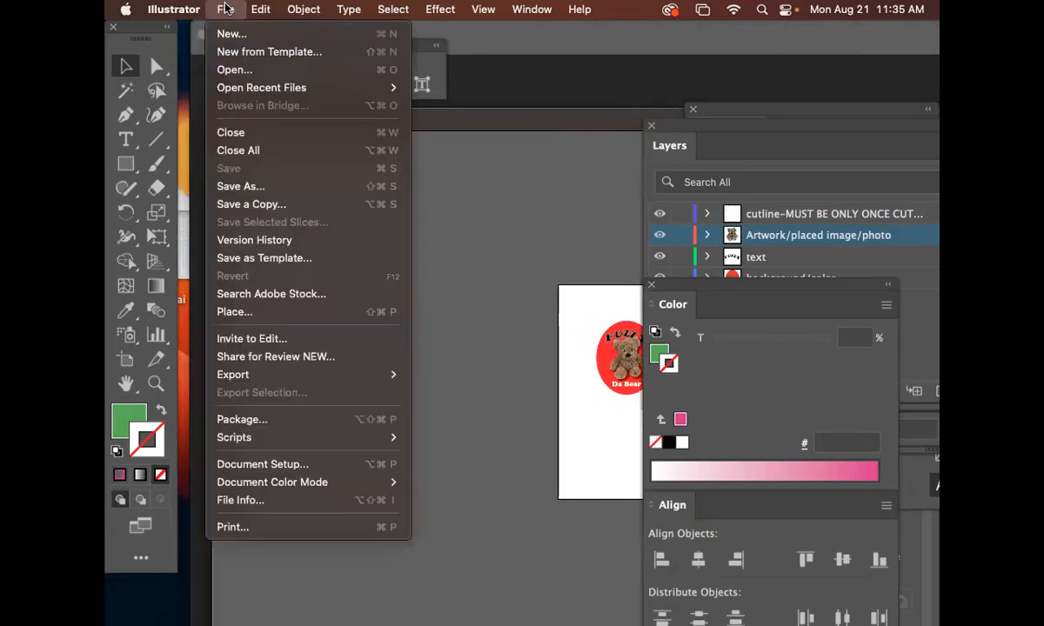
left_click(263, 186)
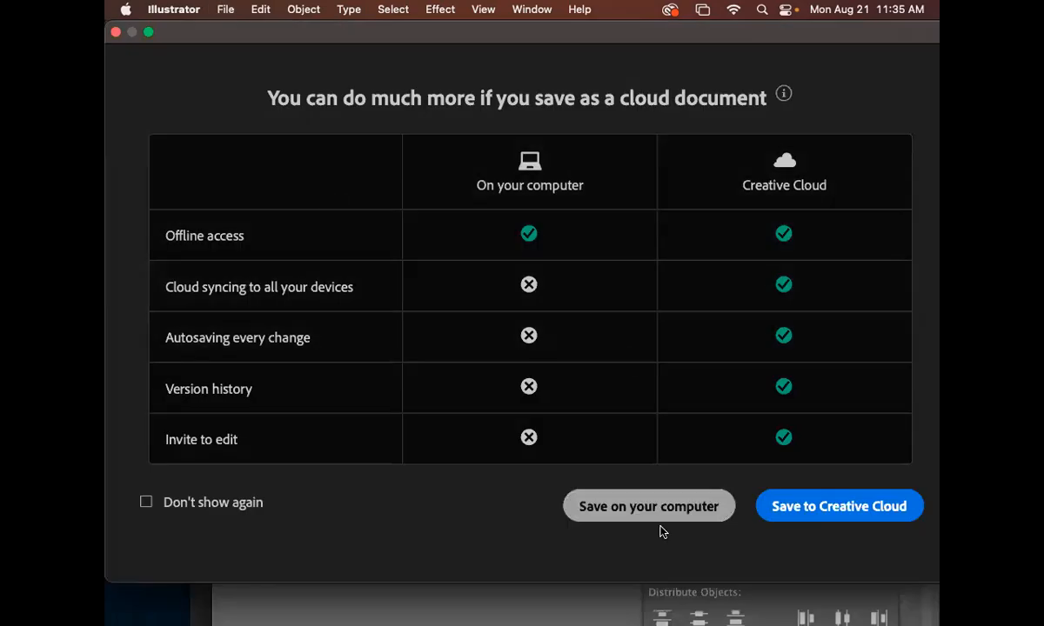
left_click(657, 507)
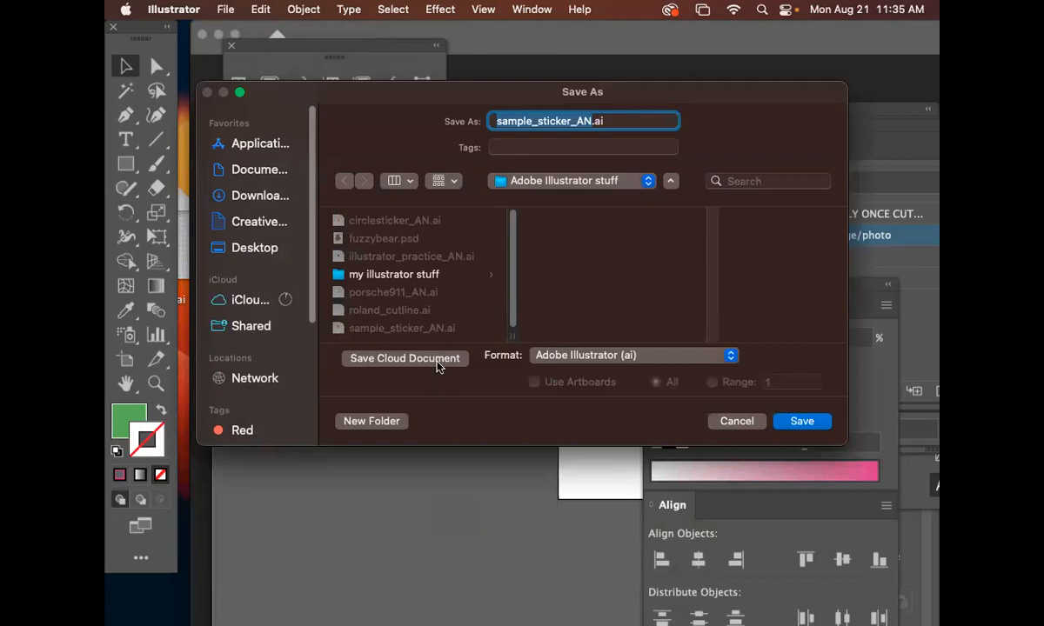
left_click(458, 358)
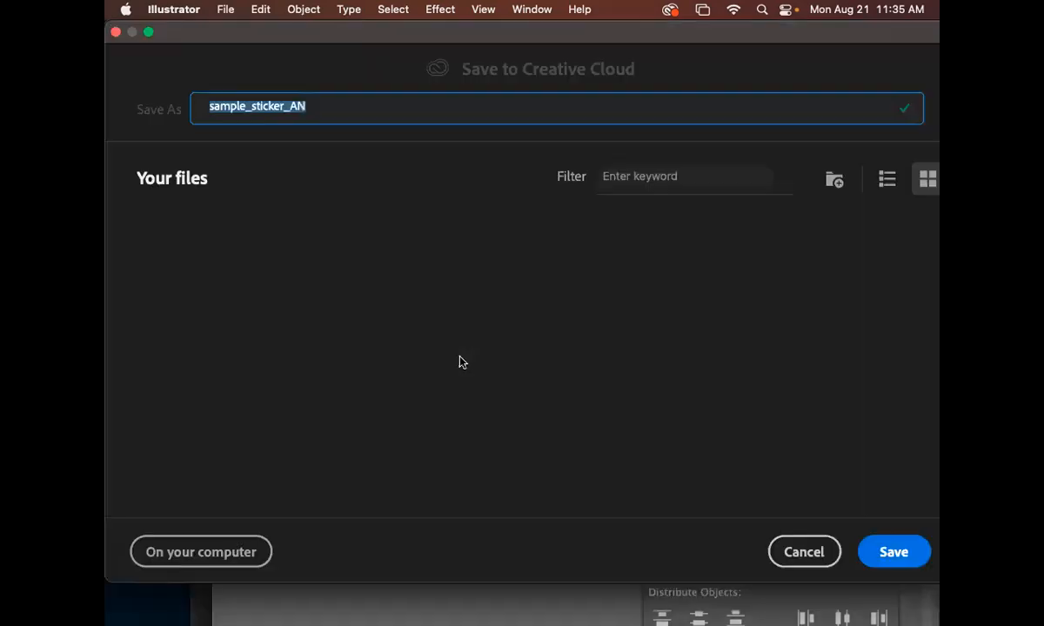
left_click(795, 542)
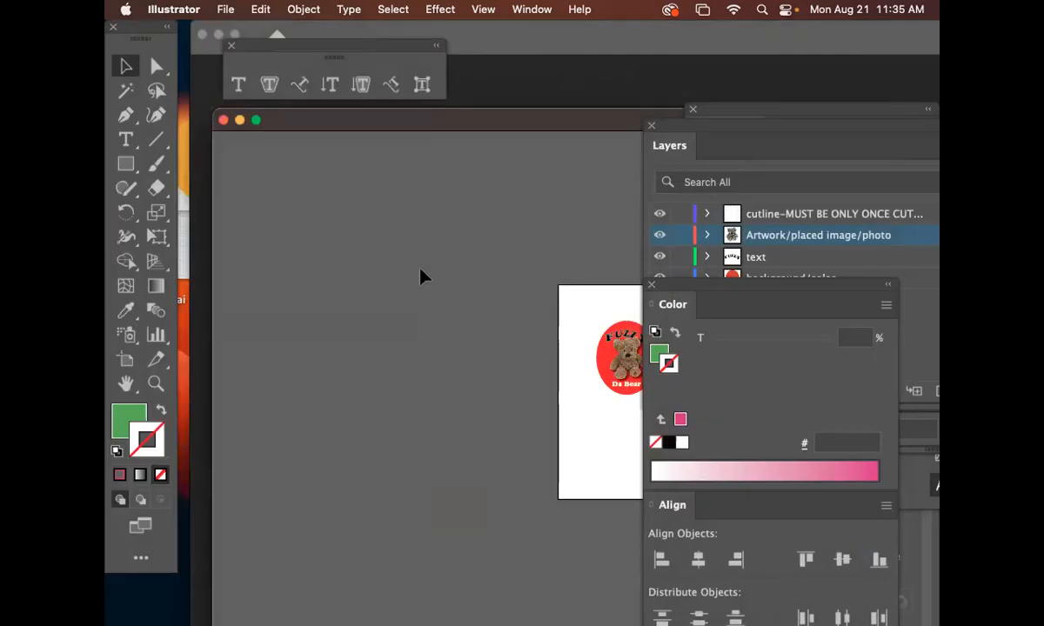
Save sample_sticker_AN under the Adobe PDF (pdf) format on the computer, in the Adobe Illustrator stuff folder
left_click(225, 9)
left_click(267, 186)
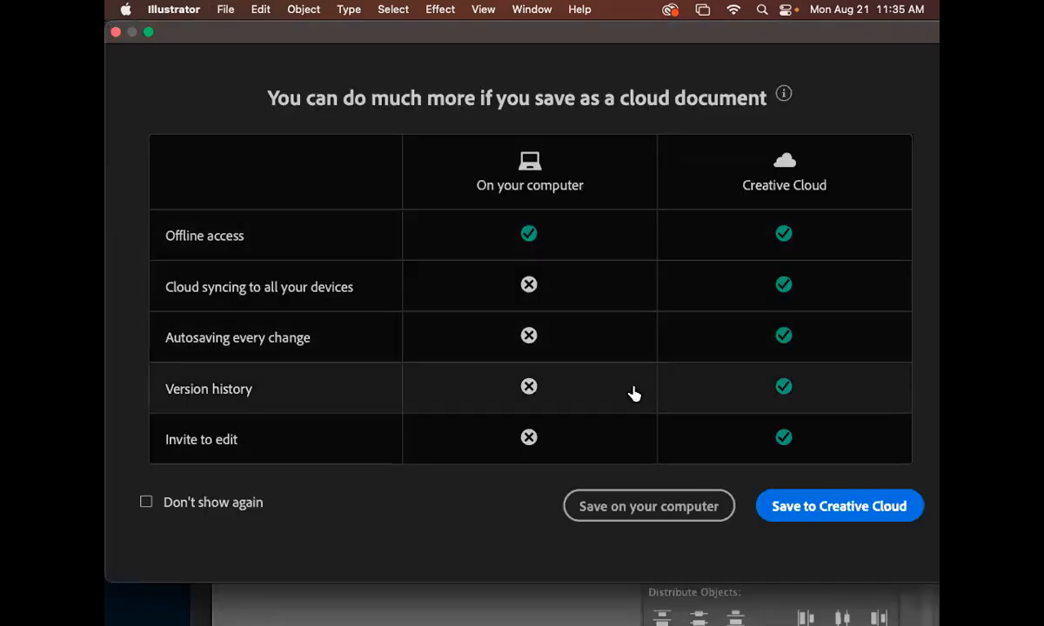
left_click(703, 506)
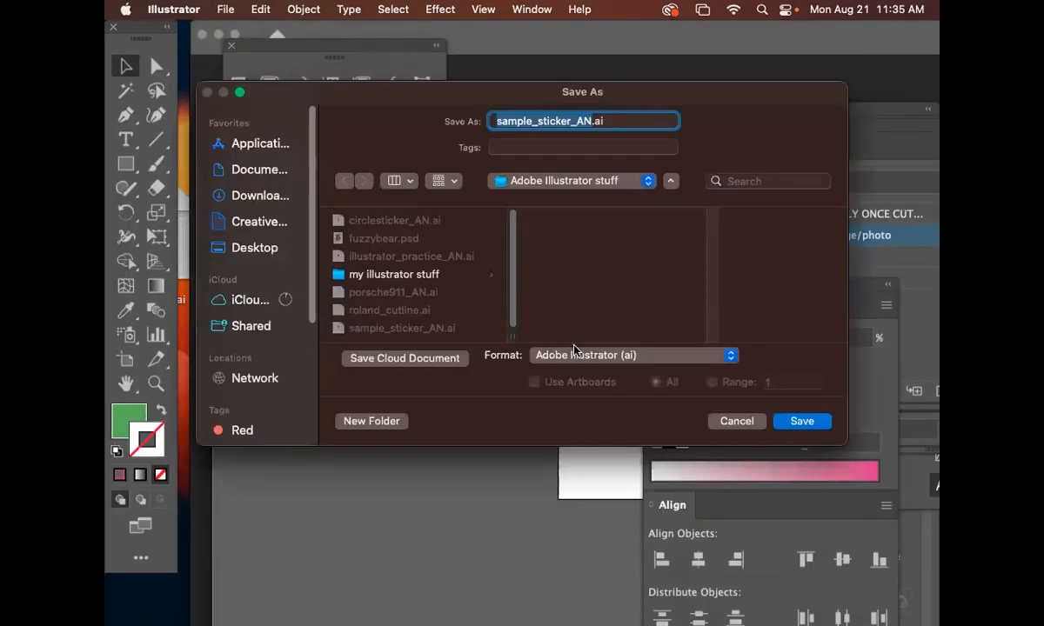
left_click(574, 352)
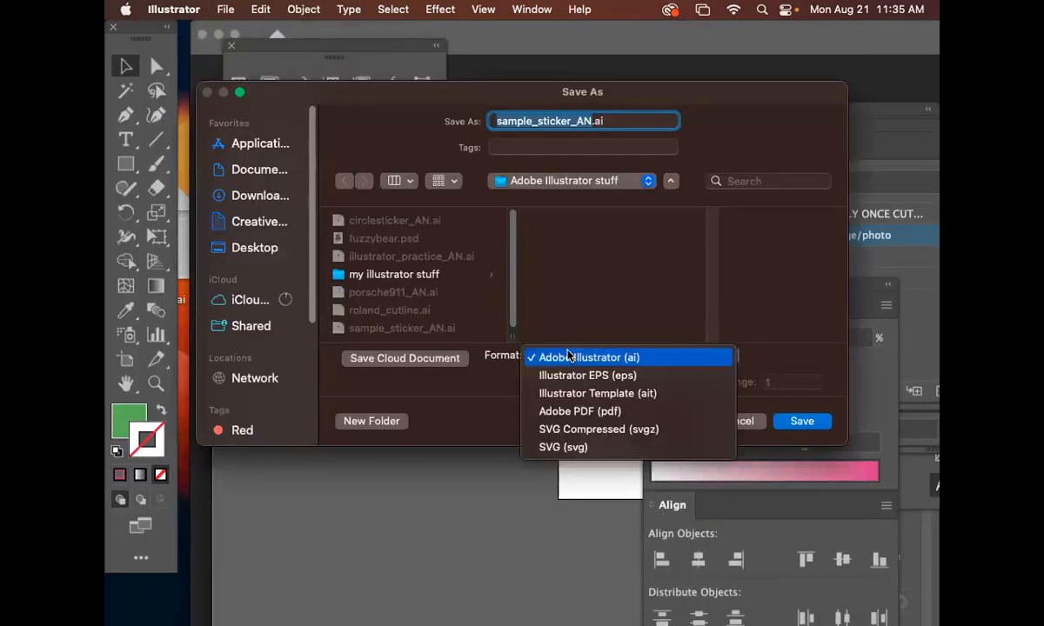
left_click(592, 411)
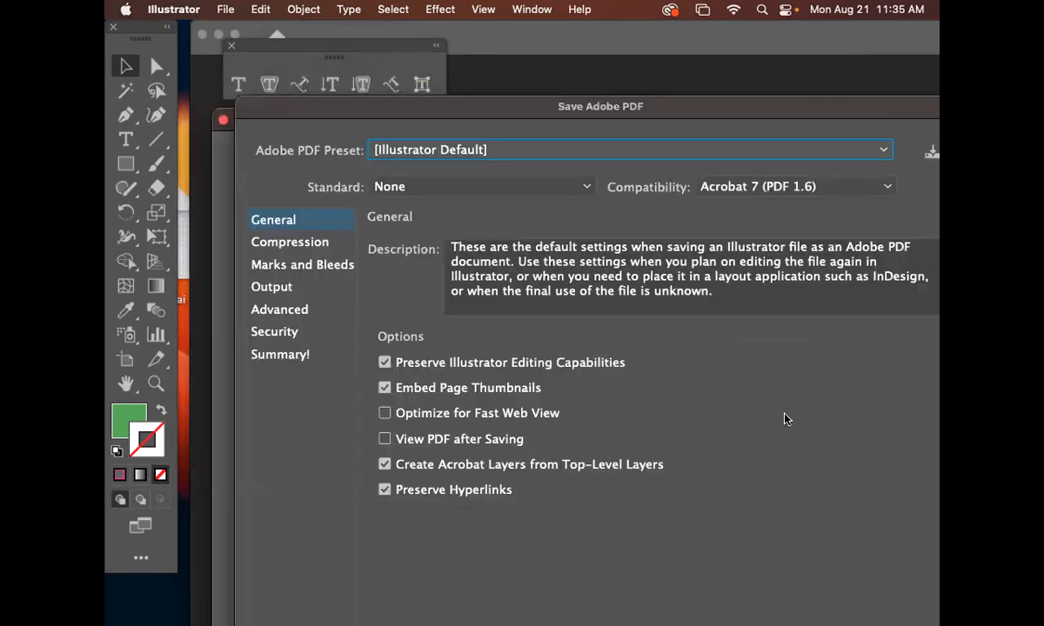
Keep the [Illustrator Default] preset and write the PDF
left_click(531, 151)
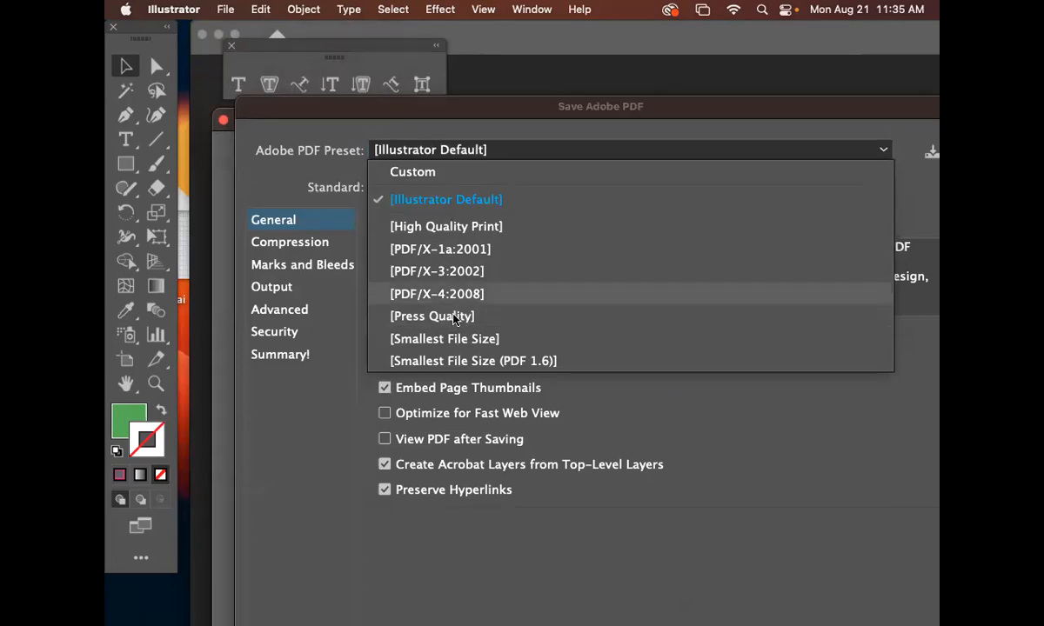
left_click(522, 150)
left_click_drag(616, 104, 436, 29)
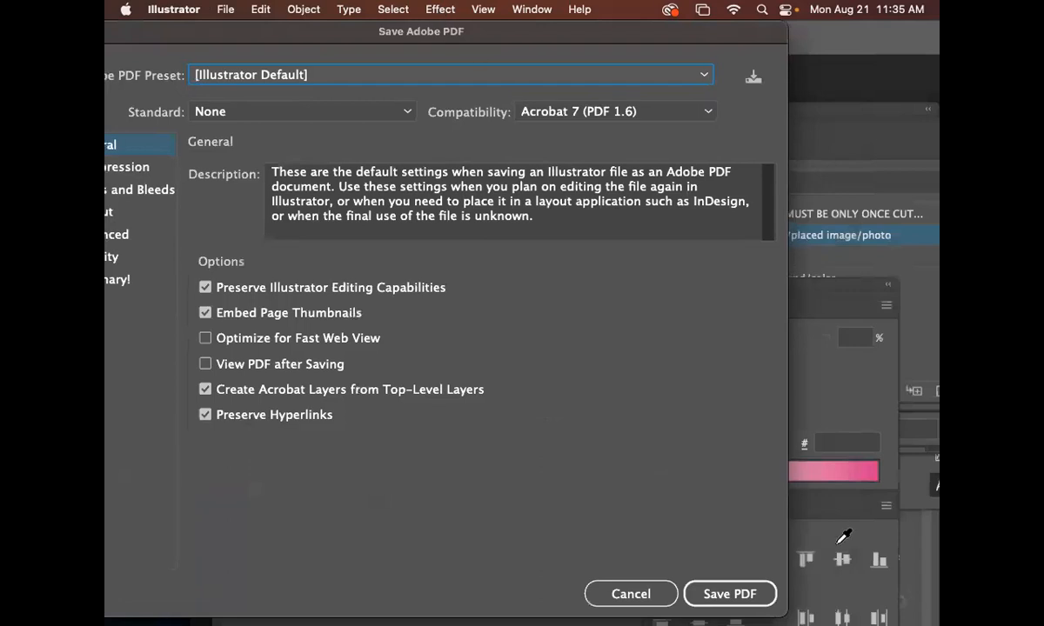
left_click(728, 594)
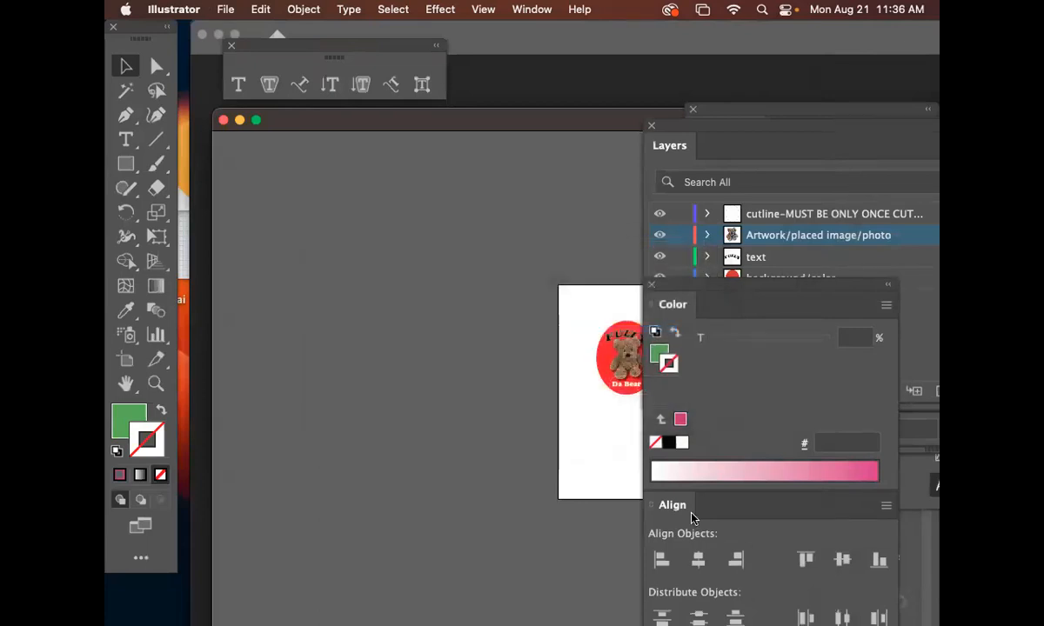
Close the sticker document and switch to Finder
left_click(223, 120)
left_click_drag(305, 96, 400, 277)
left_click(256, 180)
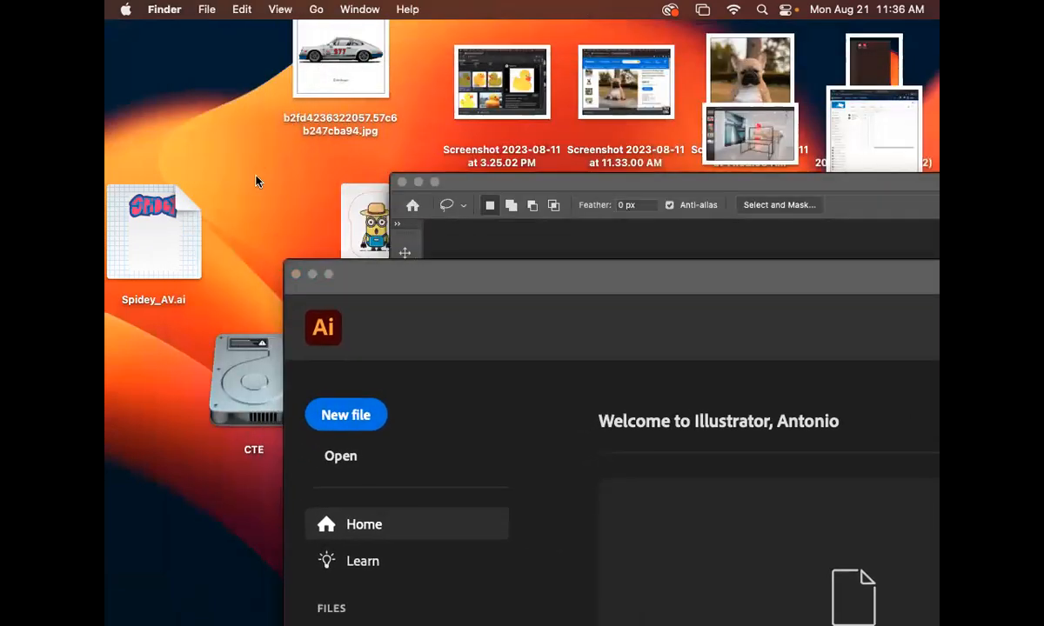
Open a new Finder window showing the Documents folder
key("super+n")
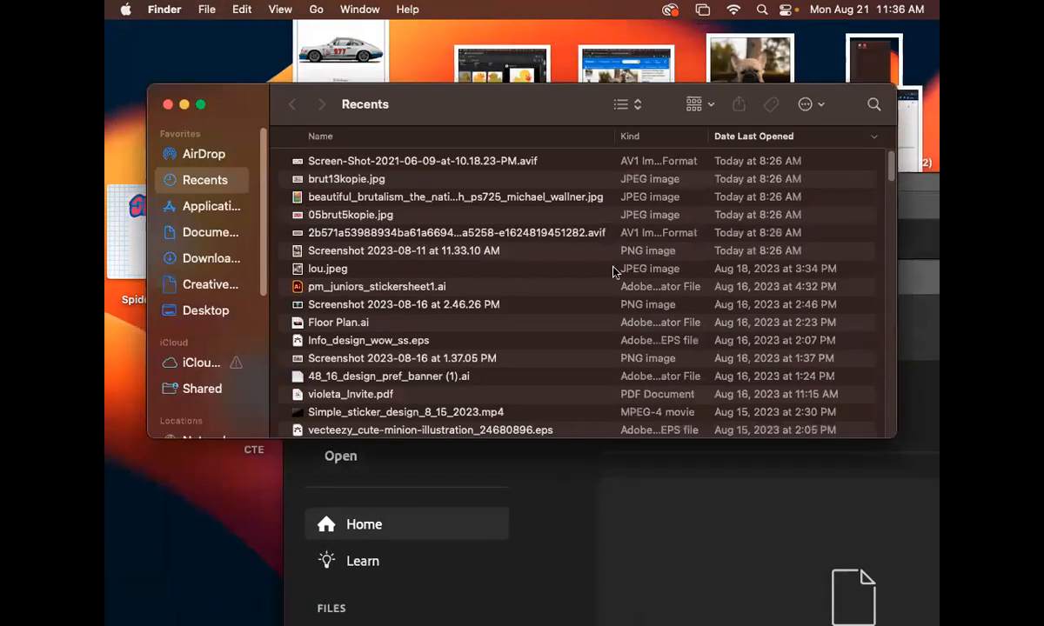
left_click(209, 232)
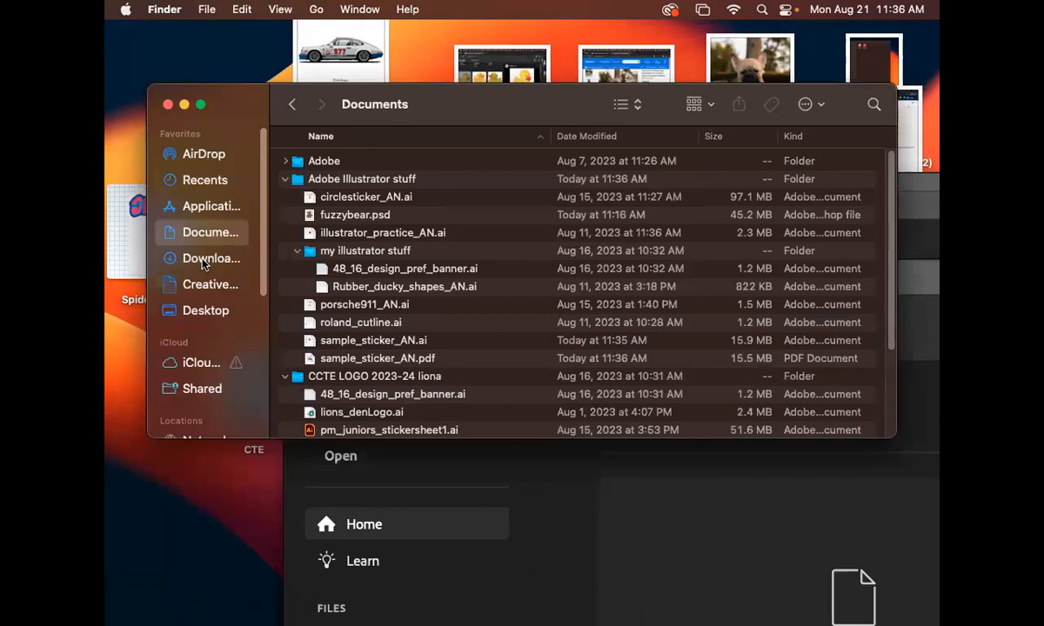
left_click(206, 259)
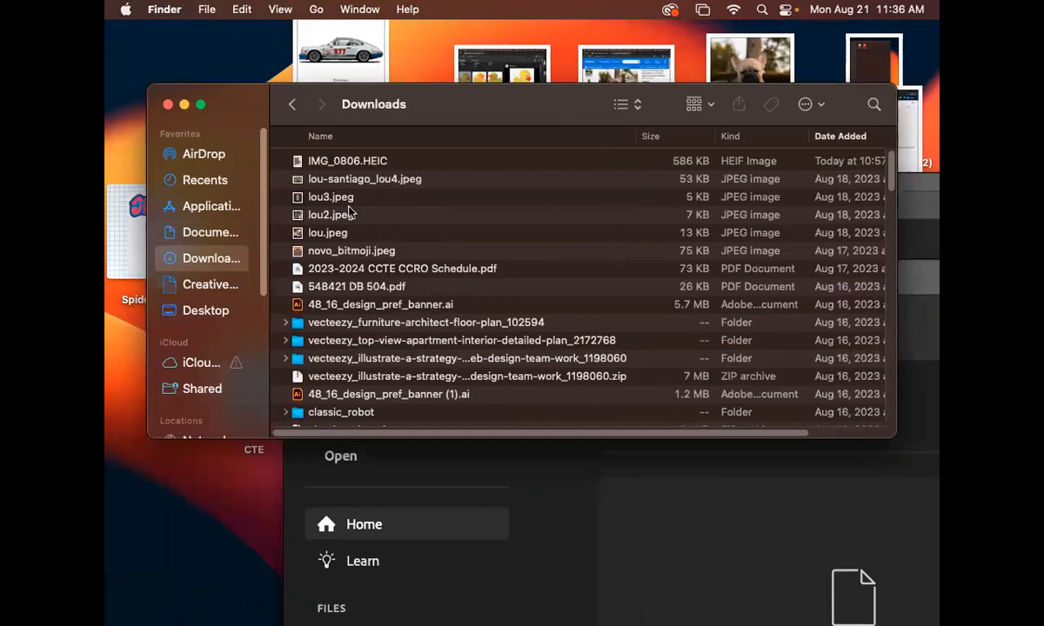
left_click(210, 225)
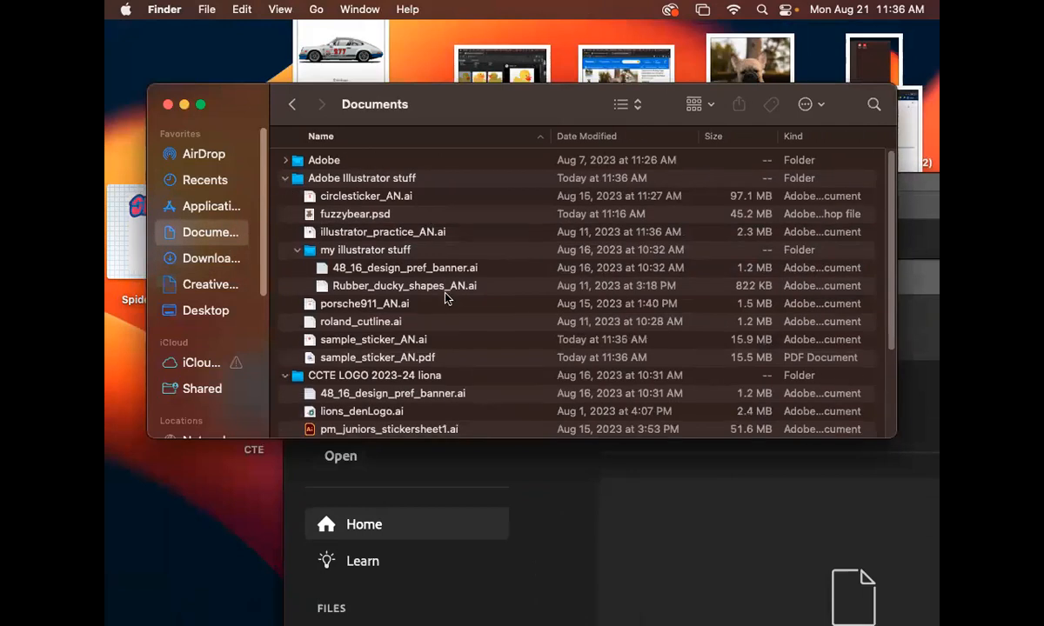
Collapse the "my illustrator stuff" subfolder and select sample_sticker_AN.pdf in the Adobe Illustrator stuff folder
scroll(448, 300, "down", 3)
scroll(445, 297, "down", 4)
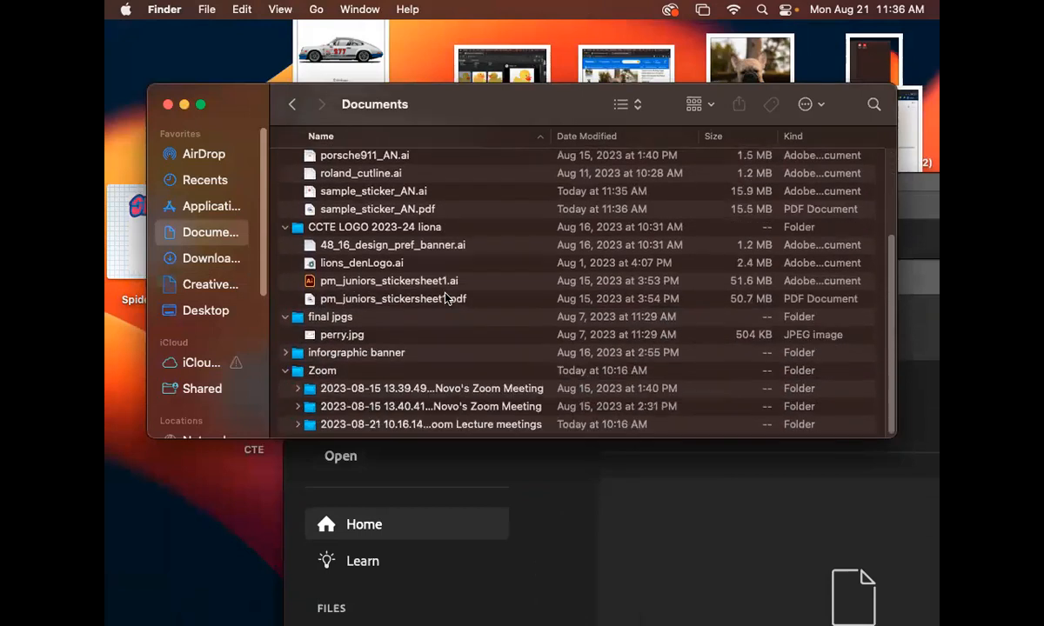
scroll(446, 300, "up", 6)
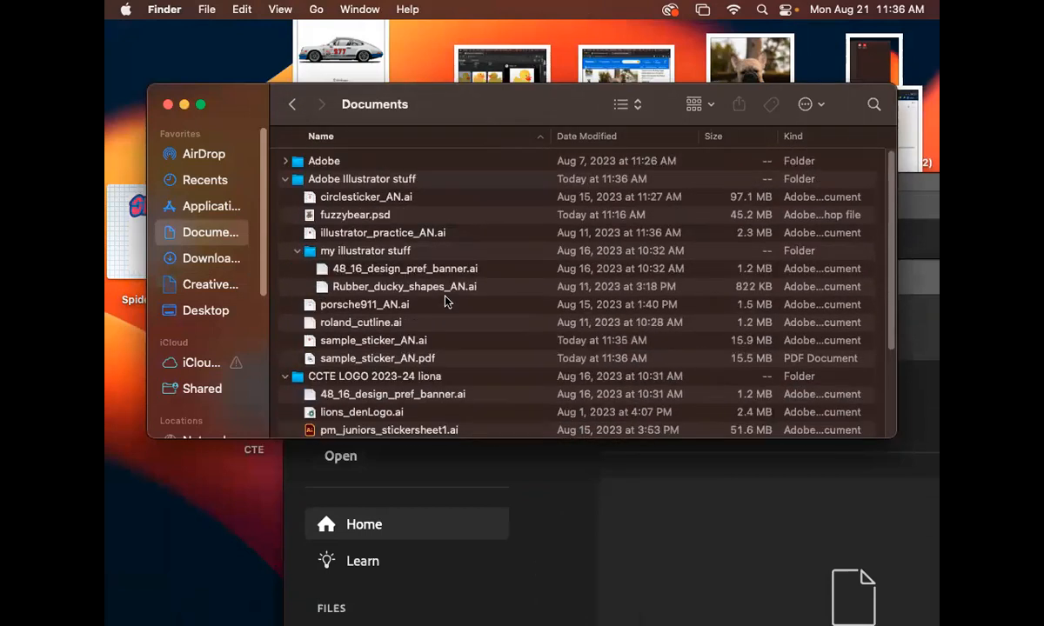
left_click(297, 251)
left_click(297, 251)
left_click(297, 251)
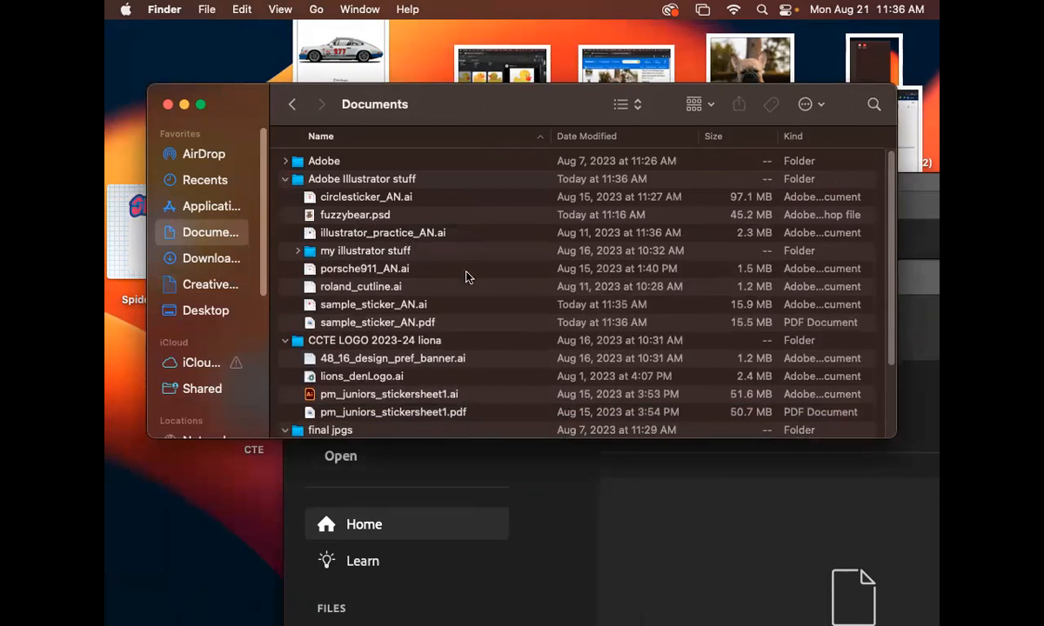
scroll(466, 277, "down", 1)
left_click(425, 306)
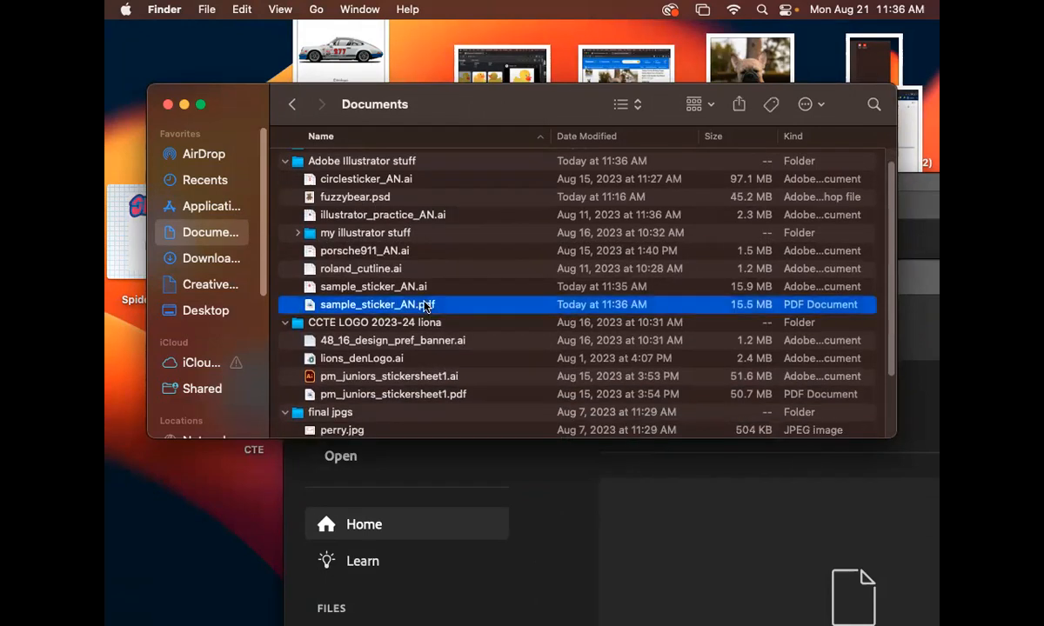
mouse_move(459, 113)
left_mouse_down()
mouse_move(461, 98)
mouse_move(445, 90)
mouse_move(445, 113)
left_mouse_up()
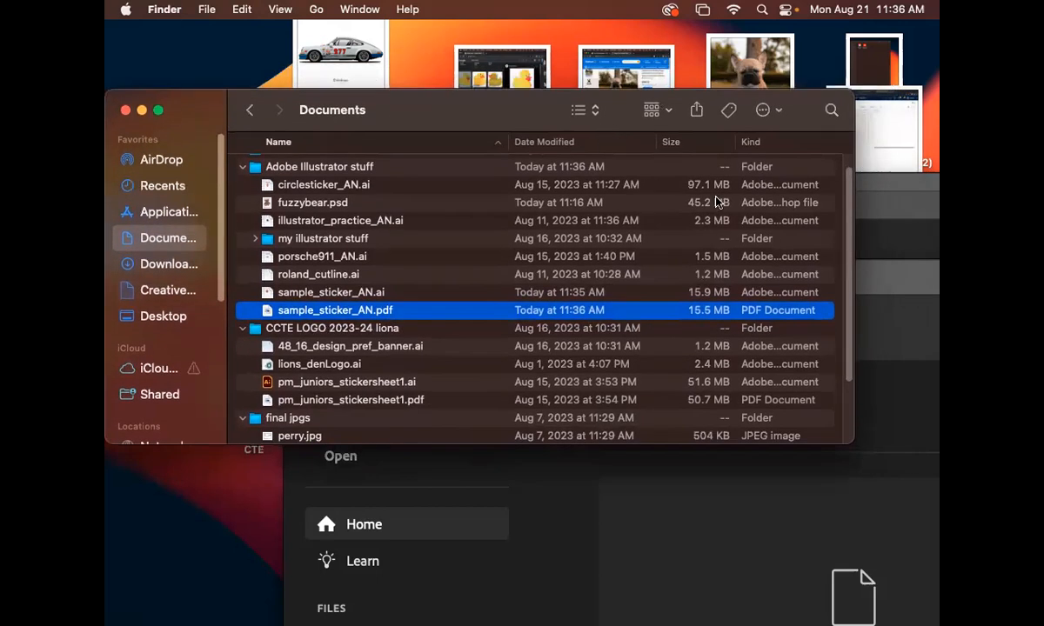